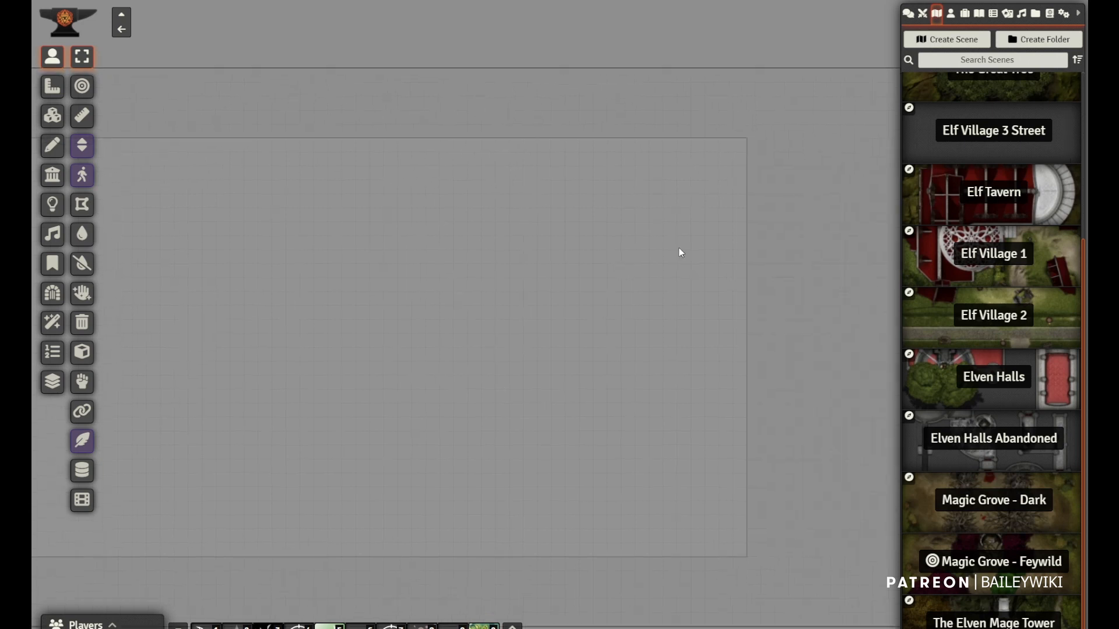
# Configure the Elf Village 3 Street scene with 7000 by 3000 dimensions, 0.15 padding and global illumination, accepting the dimension change
pyautogui.rightClick(987, 130)
pyautogui.click(937, 194)
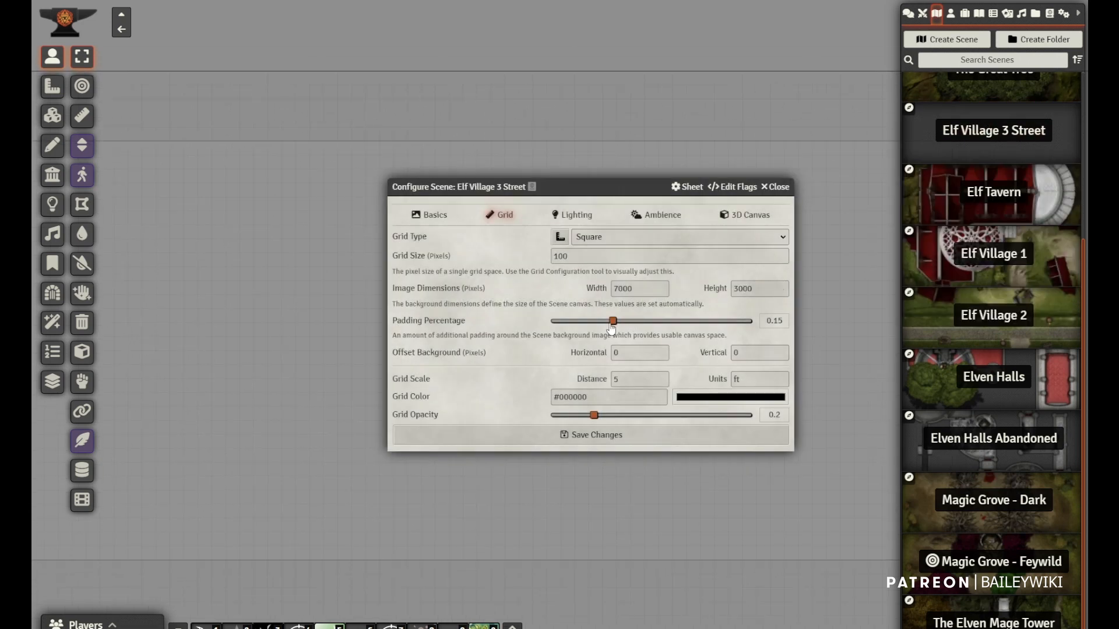
pyautogui.click(583, 216)
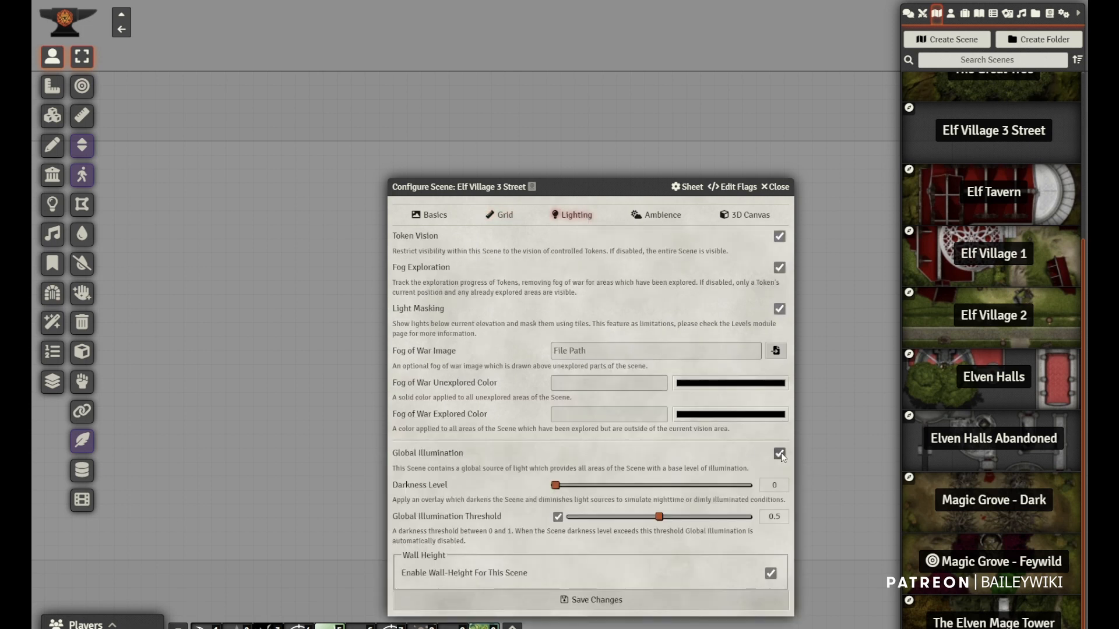
pyautogui.click(432, 216)
pyautogui.click(636, 501)
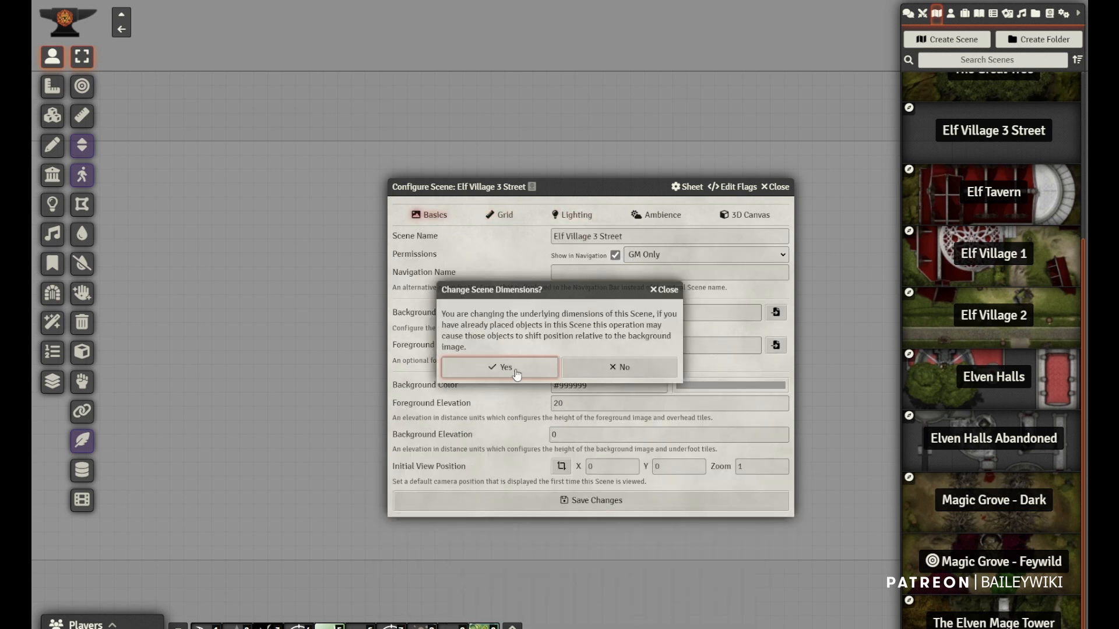
pyautogui.click(510, 369)
# Place the "test with vision" actor's token near the middle of the scene
pyautogui.click(951, 14)
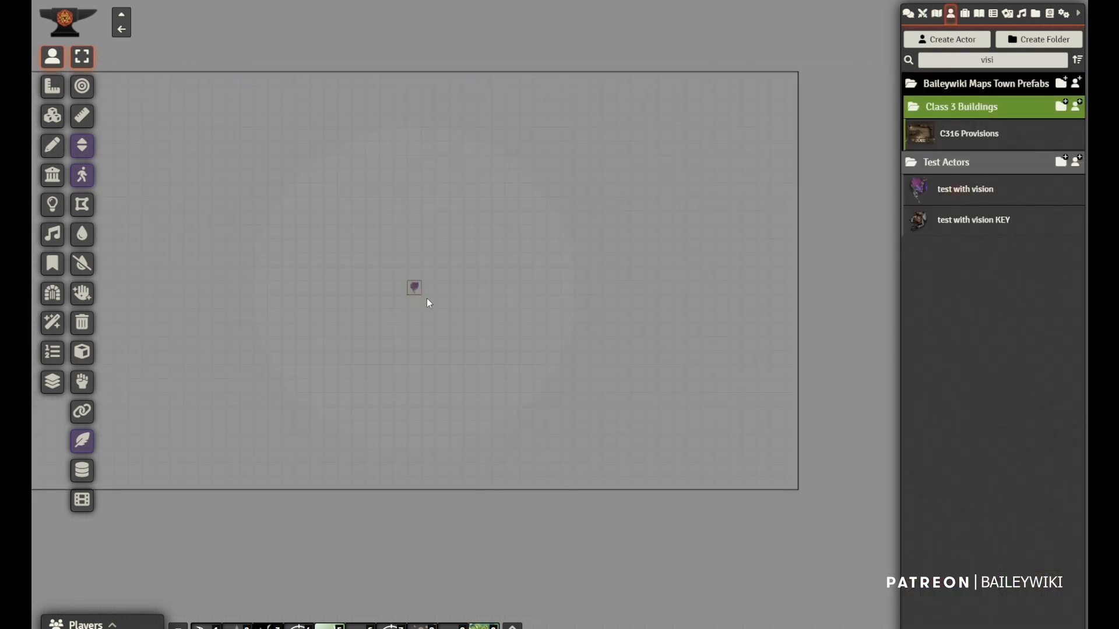
# Search the module files for "scroll" and place the scrollable-base-006-forestpath image as a tile on the scene
pyautogui.click(1036, 14)
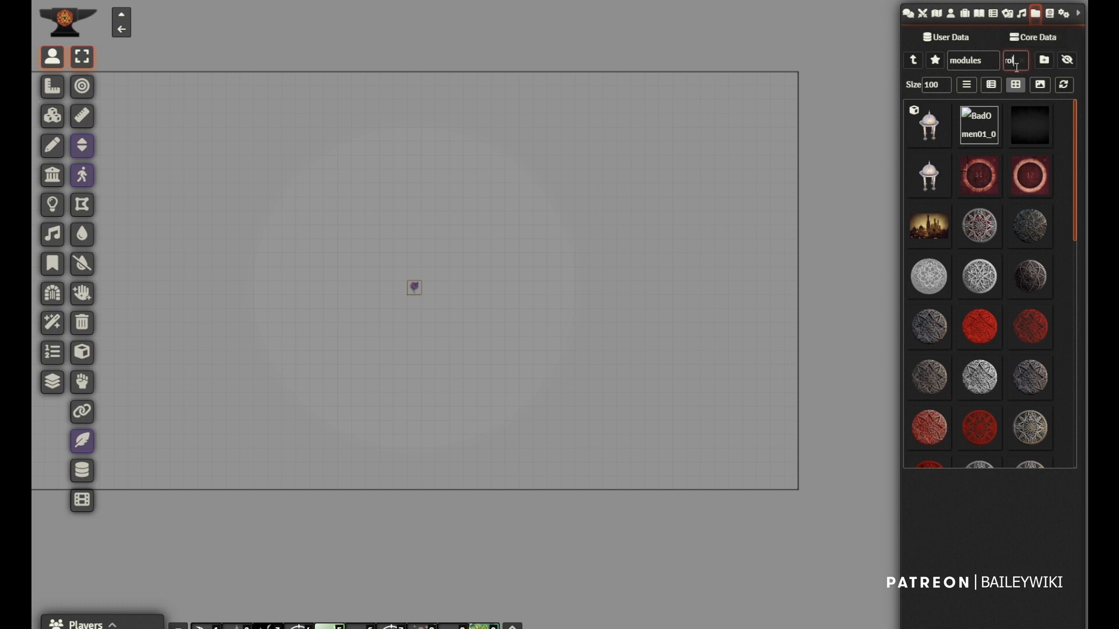
pyautogui.write('l')
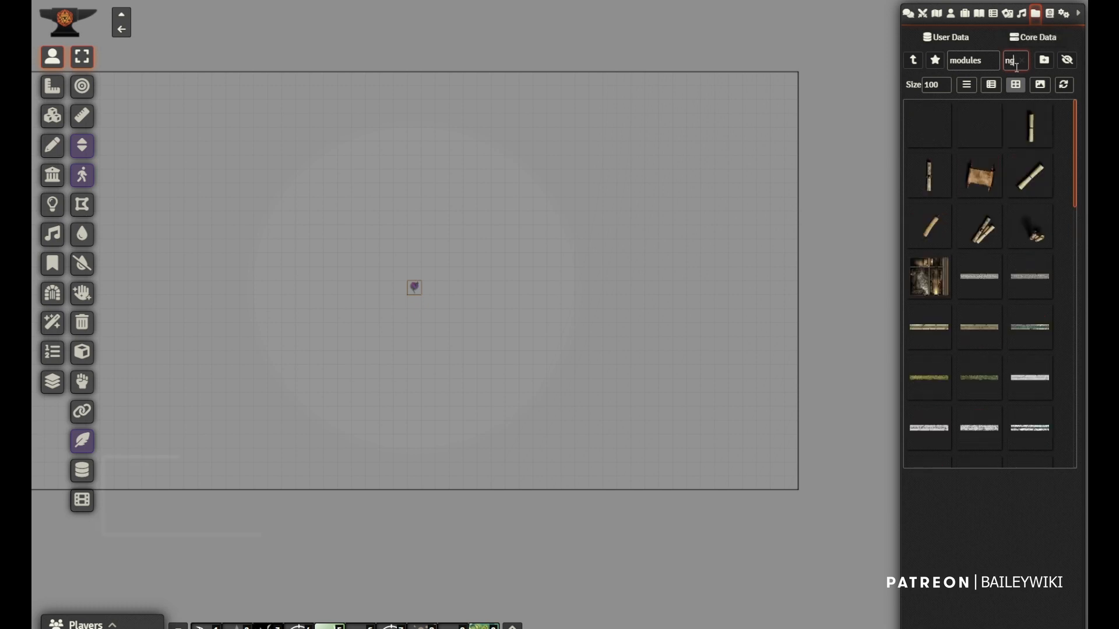
pyautogui.moveTo(999, 224)
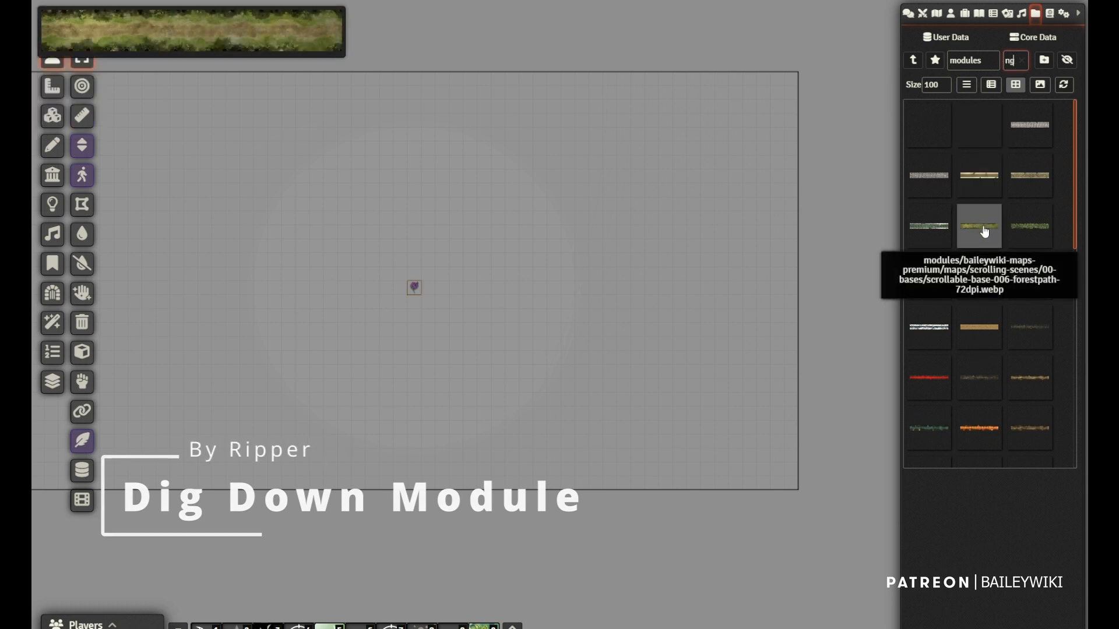
pyautogui.click(1021, 60)
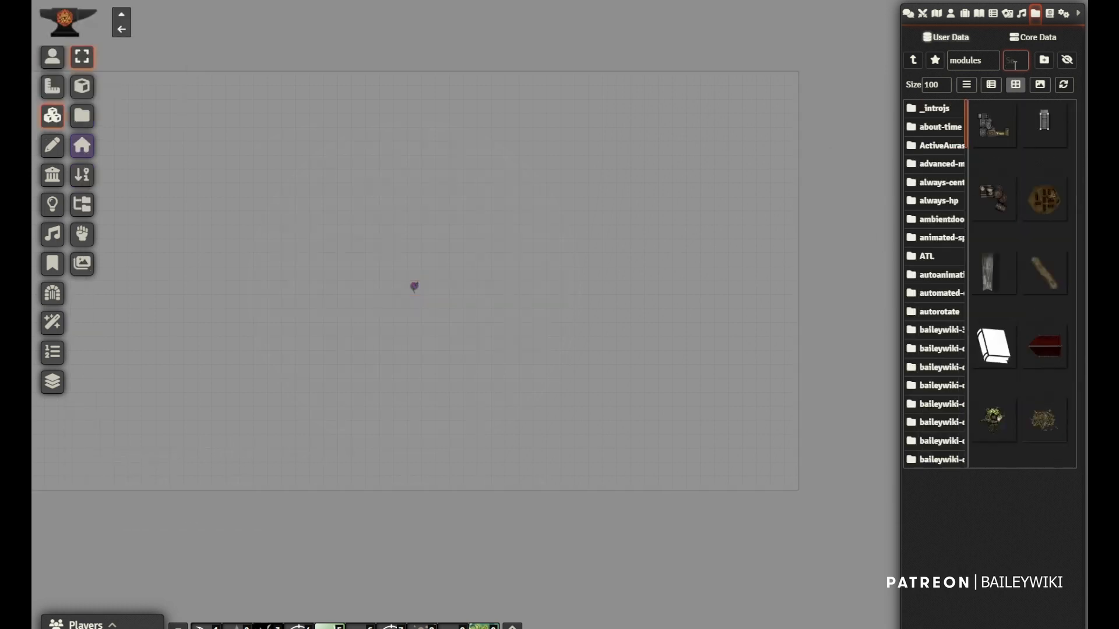
pyautogui.write('scroll')
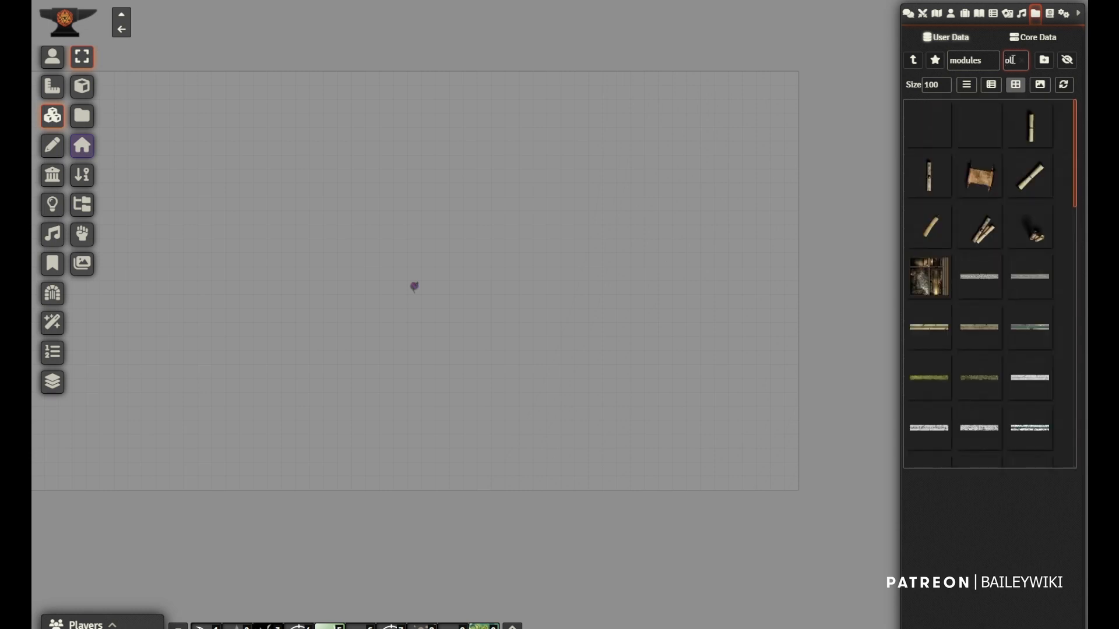
pyautogui.moveTo(935, 385); pyautogui.dragTo(701, 217)
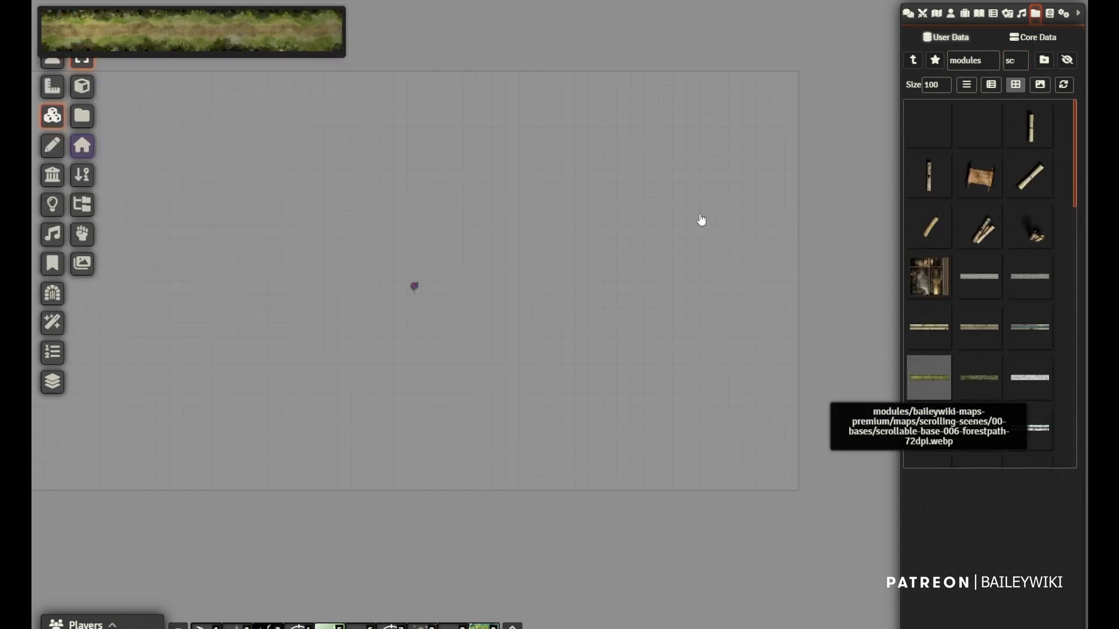
pyautogui.moveTo(425, 233); pyautogui.dragTo(425, 233)
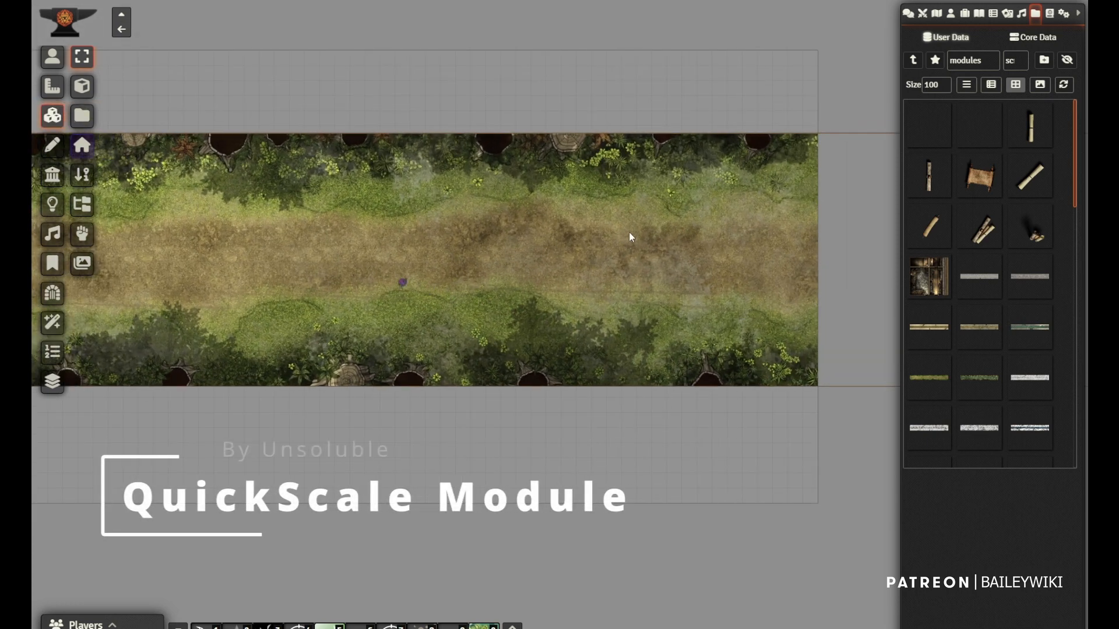
# Reposition the forest path tile and scale it up until it covers the scene's full height
pyautogui.moveTo(680, 239); pyautogui.dragTo(308, 182)
pyautogui.press(']')
pyautogui.press(']')
pyautogui.press(']')
pyautogui.press(']')
pyautogui.press(']')
pyautogui.press(']')
pyautogui.moveTo(430, 220); pyautogui.dragTo(410, 186)
pyautogui.press(']')
pyautogui.press(']')
pyautogui.press(']')
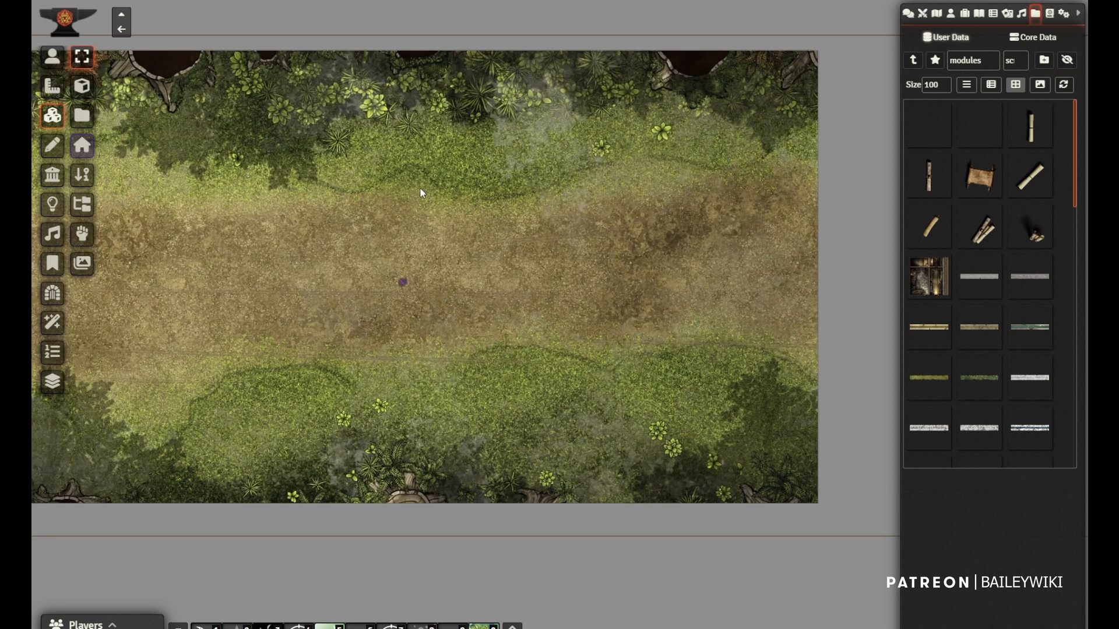
# Fine-tune the forest path tile's position and scale it down slightly to fit the scene
pyautogui.moveTo(232, 263)
pyautogui.mouseDown()
pyautogui.moveTo(249, 259)
pyautogui.moveTo(240, 260)
pyautogui.mouseUp()
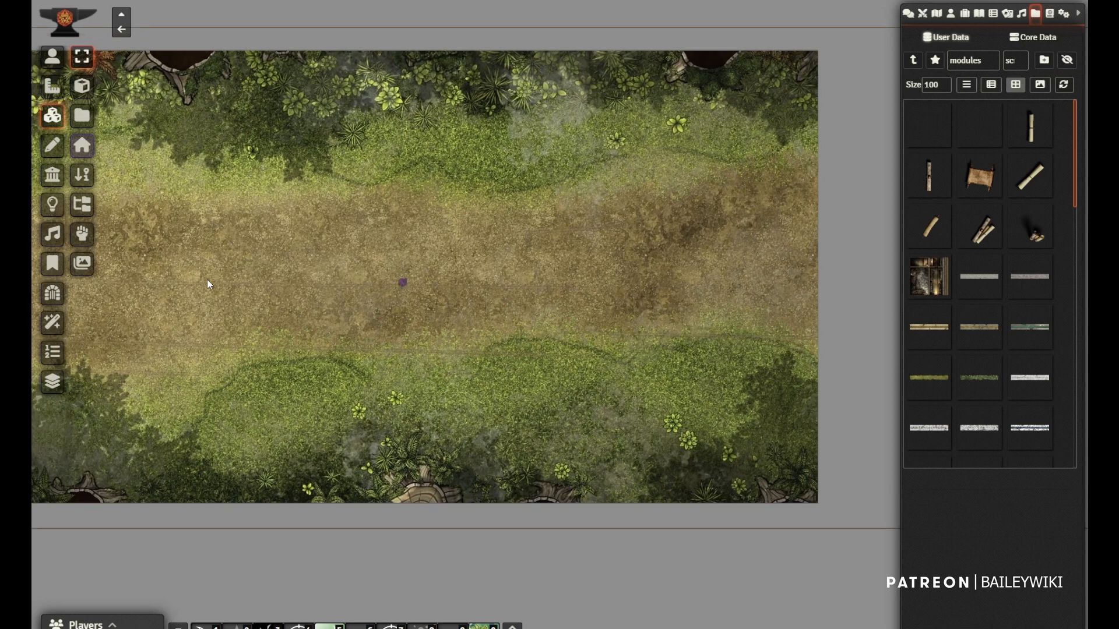
pyautogui.press('[')
pyautogui.press('[')
pyautogui.moveTo(250, 214); pyautogui.dragTo(441, 280)
# Set up the scene levels 0–9, 10–19 and 20–29 in the Levels layer tool and make 0–9 active
pyautogui.click(52, 59)
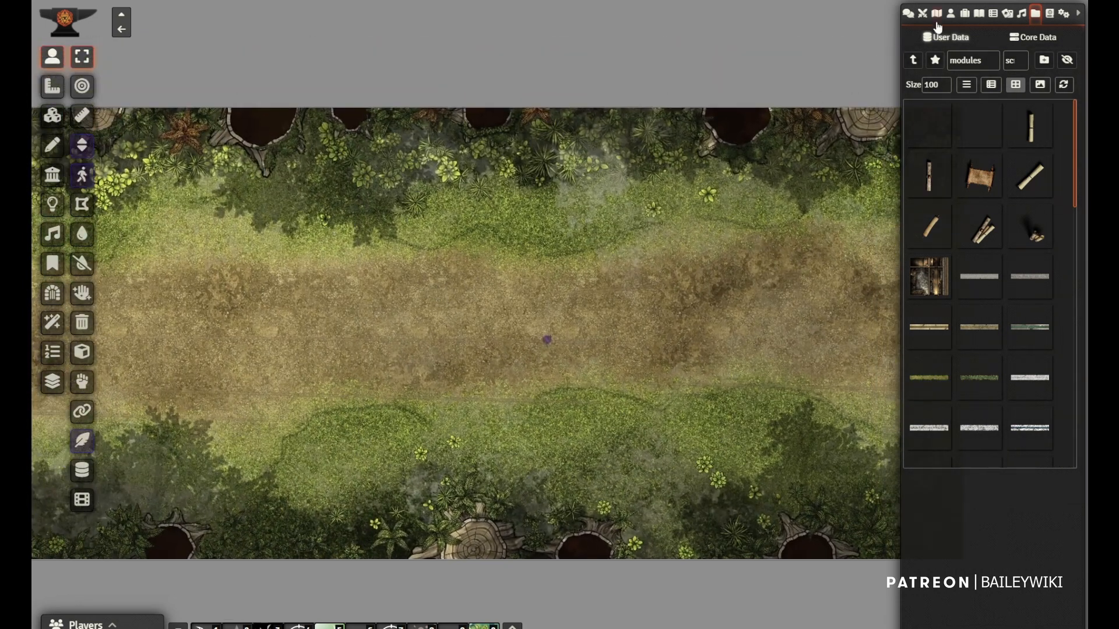
pyautogui.click(54, 382)
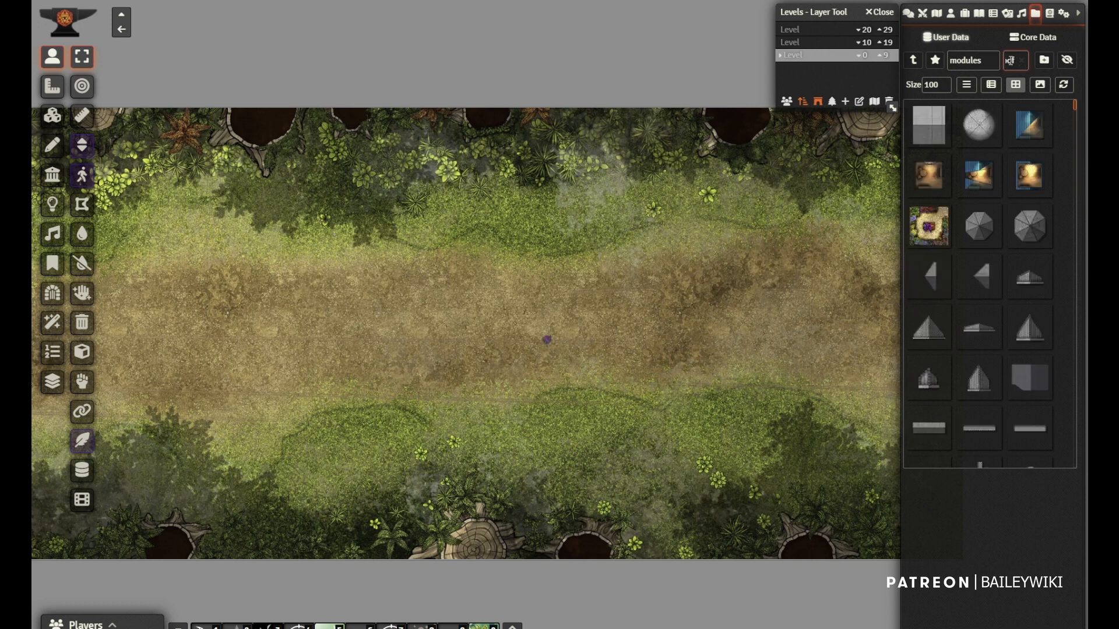
# Search the module files for "roof" and place the roof-08-c118 tile at the scene's upper-left corner, overlapping its upper edge
pyautogui.scroll(-5, 1025, 350)
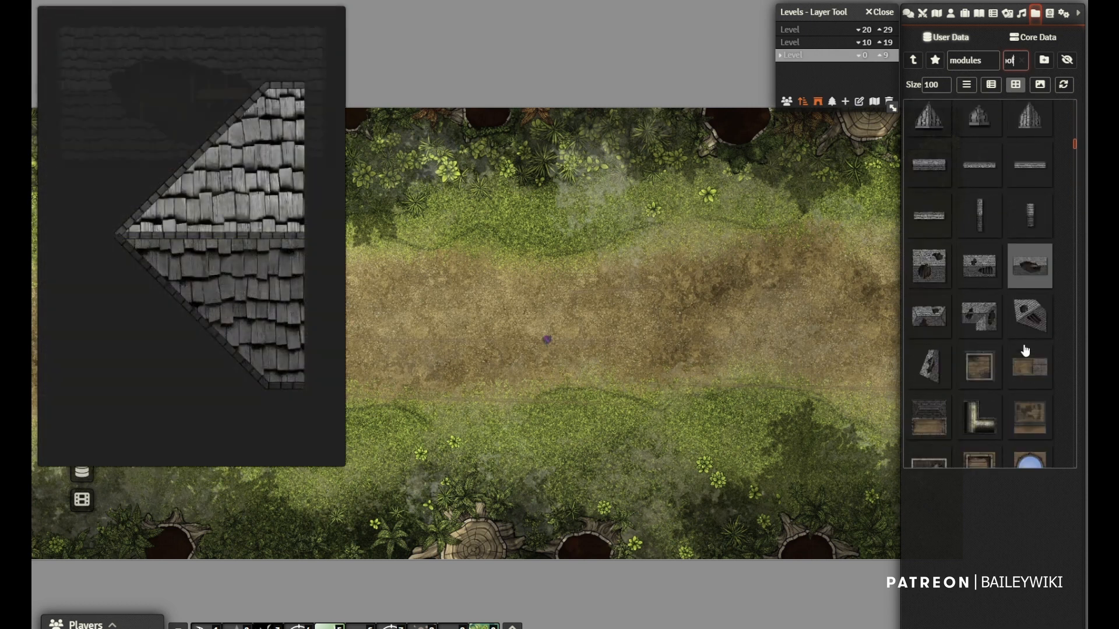
pyautogui.scroll(-10, 1025, 349)
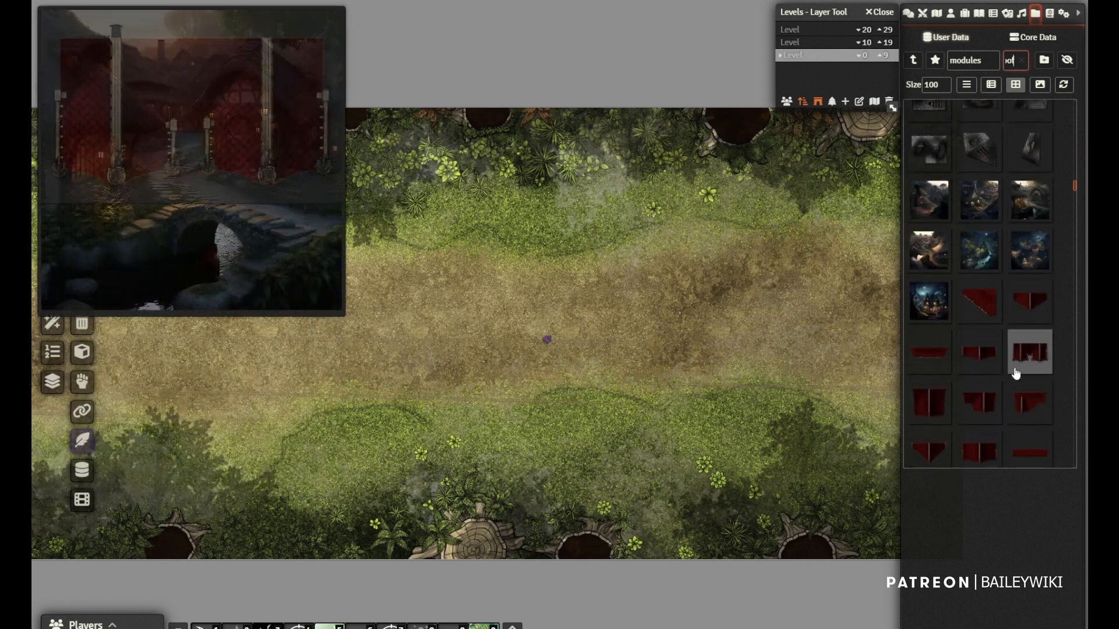
pyautogui.scroll(-5, 1016, 373)
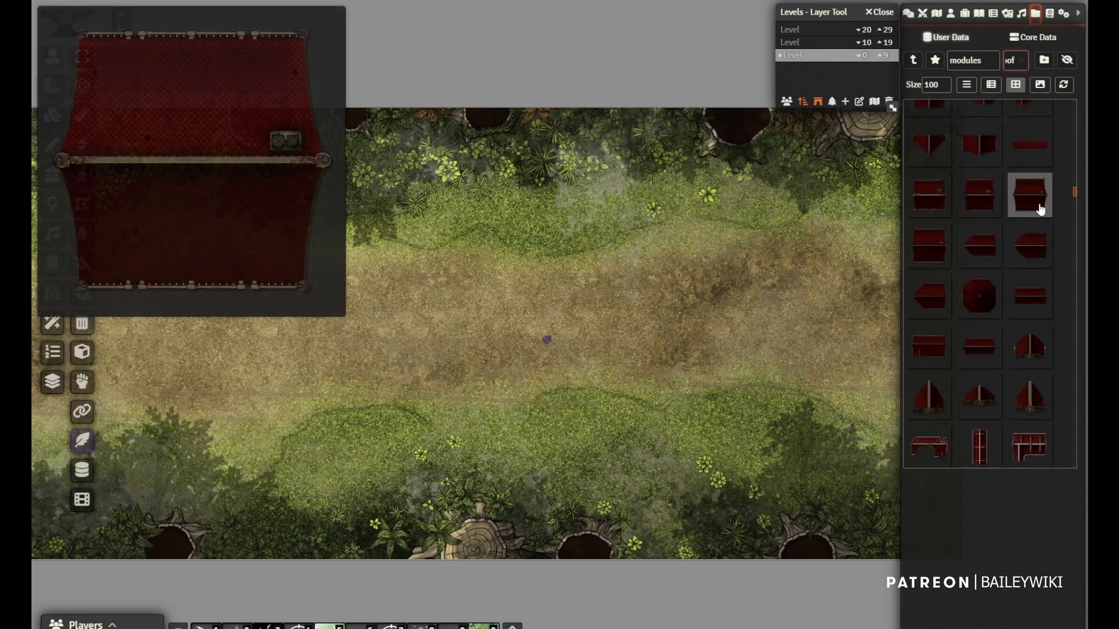
pyautogui.scroll(2, 1041, 209)
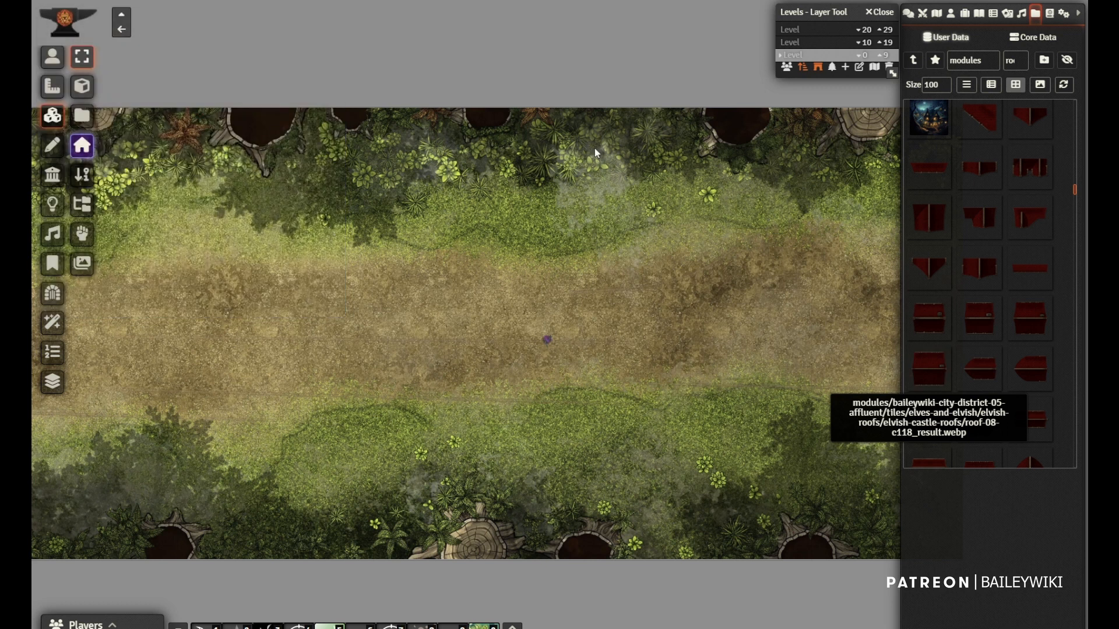
pyautogui.moveTo(932, 373); pyautogui.dragTo(562, 225)
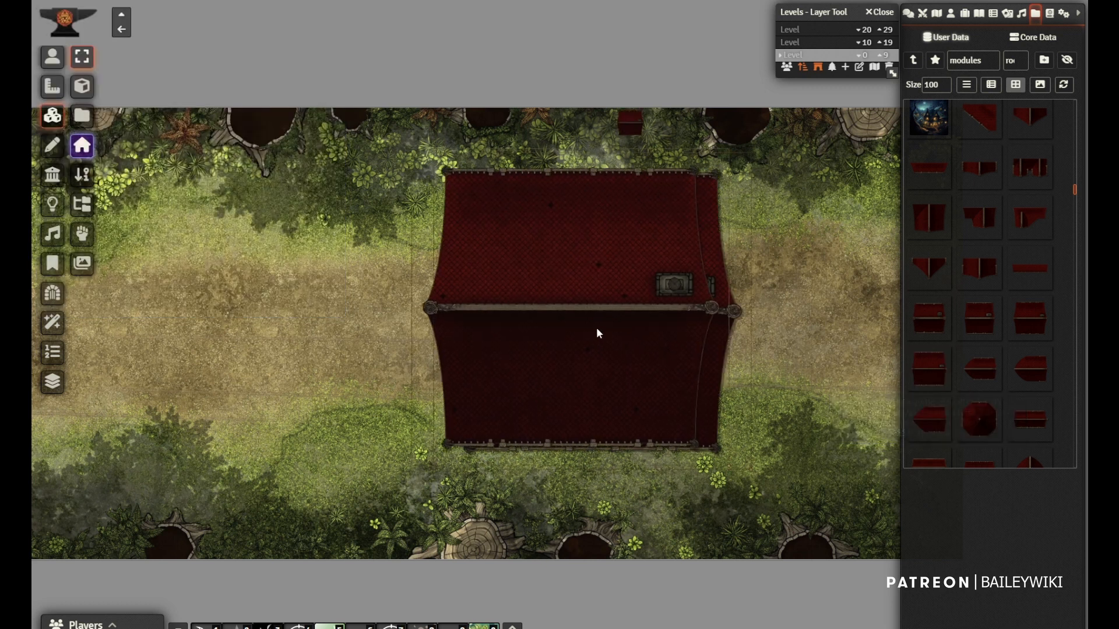
pyautogui.moveTo(597, 332); pyautogui.dragTo(143, 233)
pyautogui.moveTo(355, 300); pyautogui.dragTo(619, 348)
pyautogui.moveTo(491, 306); pyautogui.dragTo(405, 264)
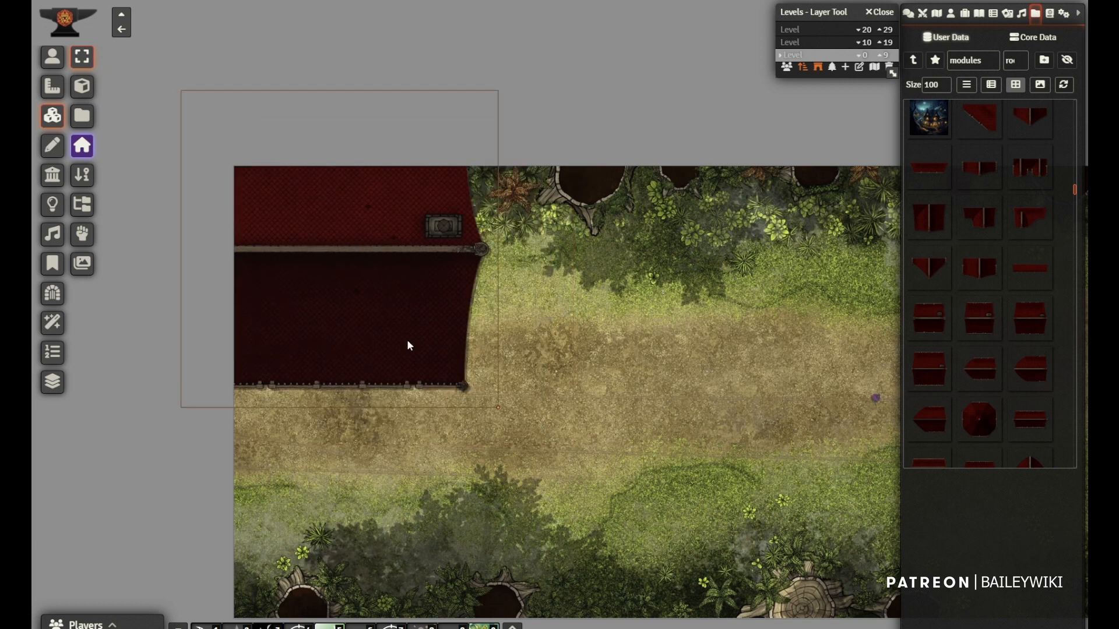
pyautogui.moveTo(409, 344); pyautogui.dragTo(452, 261)
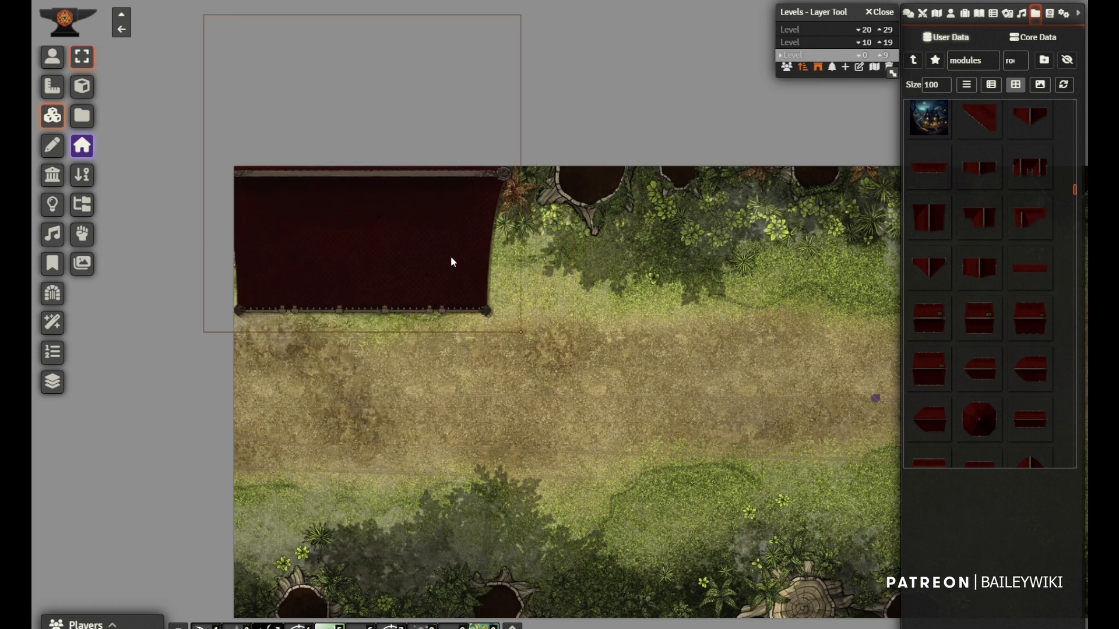
# Place the castle-roof-0015b-elvish tile beside the first roof on the scene's upper edge and rotate it slightly counter-clockwise
pyautogui.moveTo(1030, 340)
pyautogui.scroll(-5, 1023, 347)
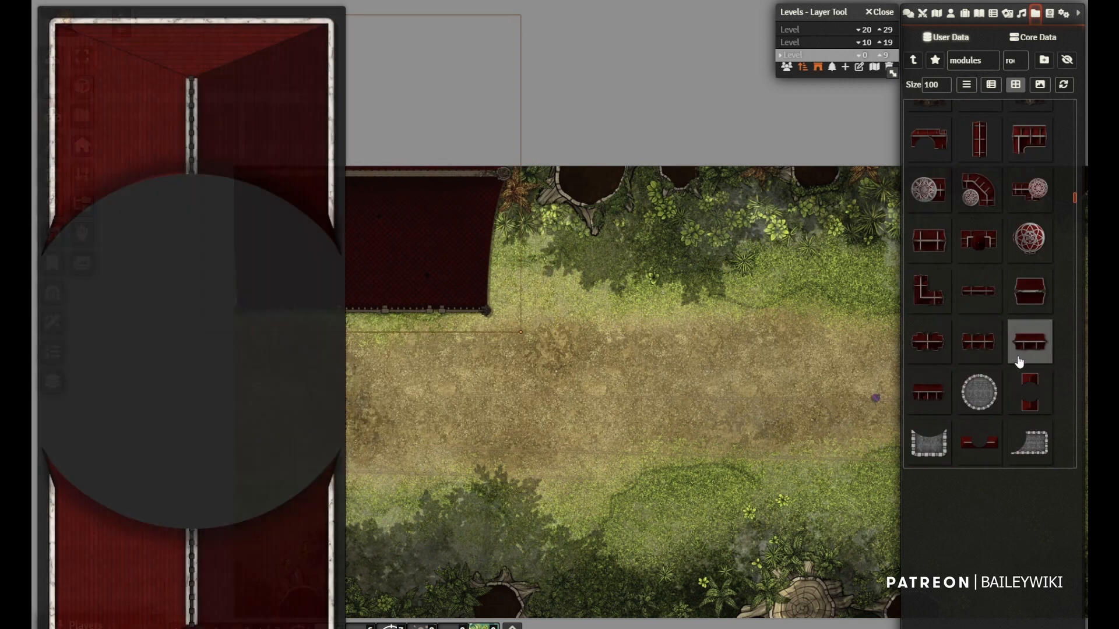
pyautogui.moveTo(990, 344)
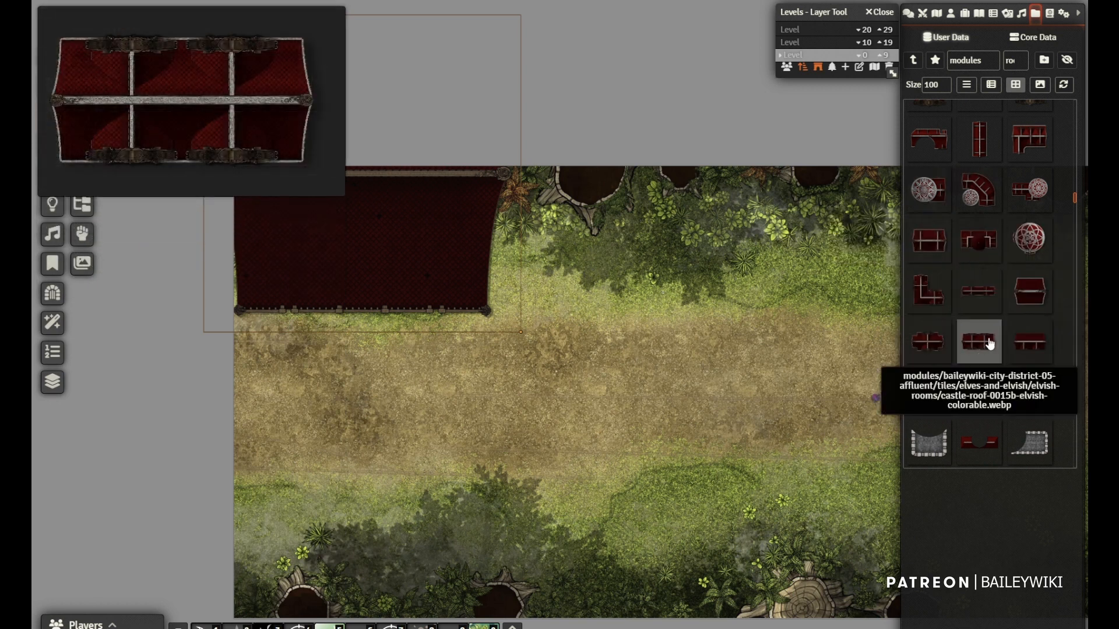
pyautogui.moveTo(683, 295); pyautogui.dragTo(654, 317)
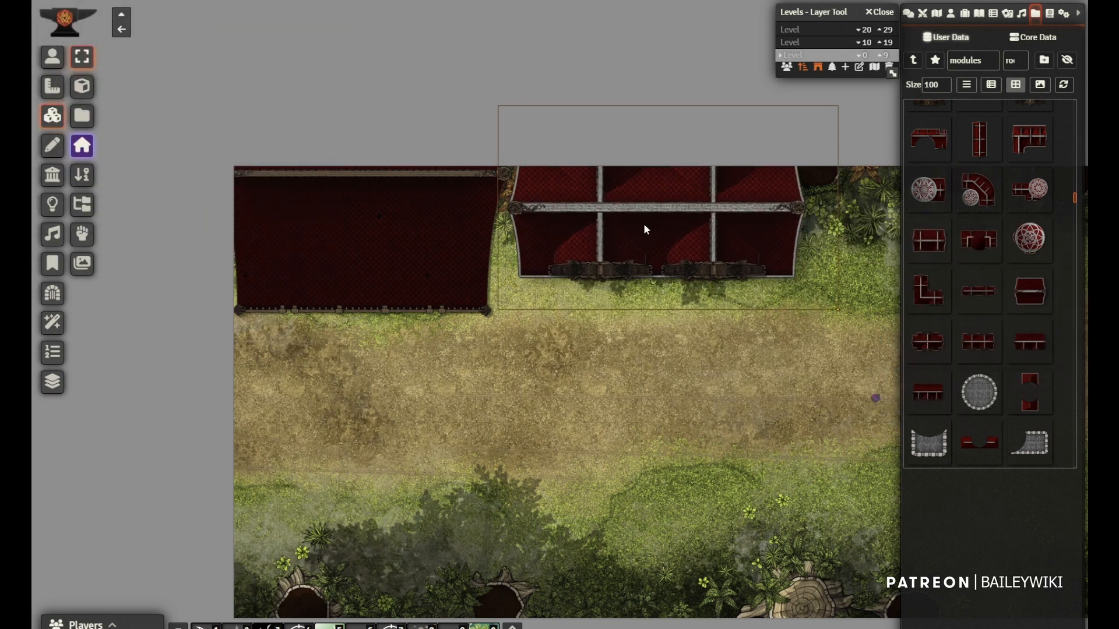
pyautogui.scroll(1, 643, 223)
pyautogui.moveTo(632, 241); pyautogui.dragTo(641, 229)
pyautogui.moveTo(780, 441); pyautogui.dragTo(493, 451)
# Search for "roof" again and place a single-ridge red roof with a notched side next to the angled roof
pyautogui.moveTo(917, 297)
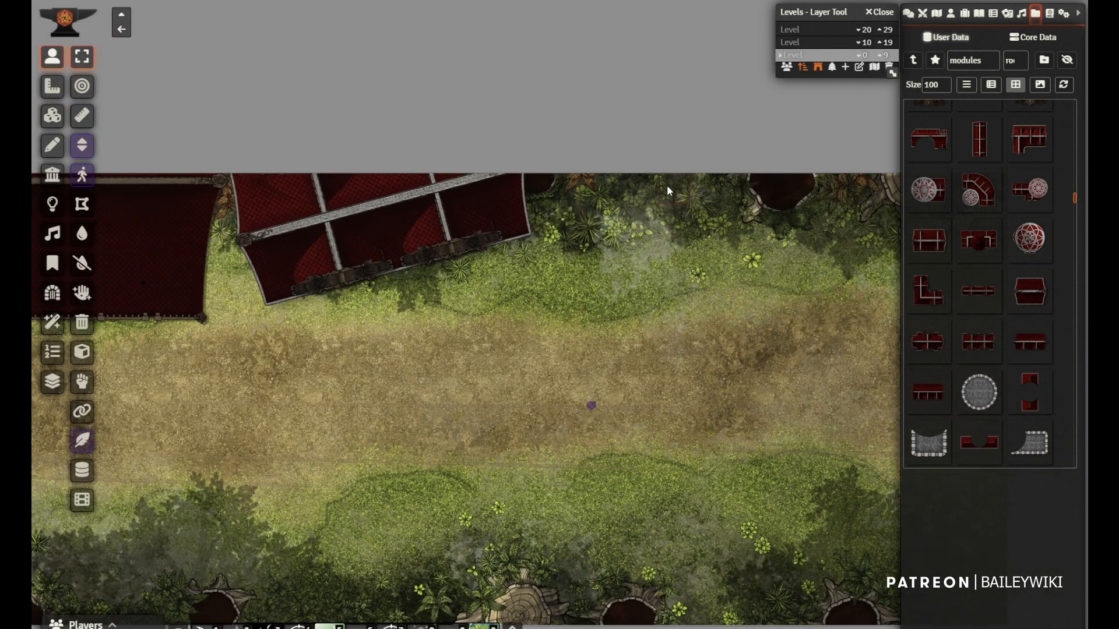
pyautogui.write('of')
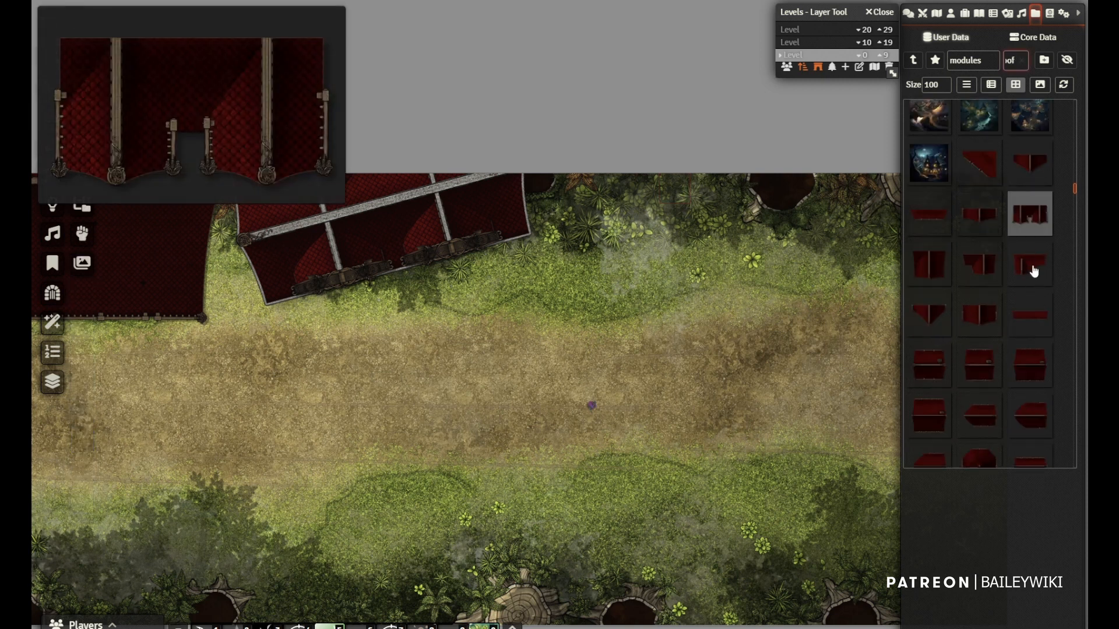
pyautogui.scroll(-2, 1033, 271)
pyautogui.moveTo(1030, 155); pyautogui.dragTo(613, 218)
pyautogui.moveTo(737, 394); pyautogui.dragTo(524, 454)
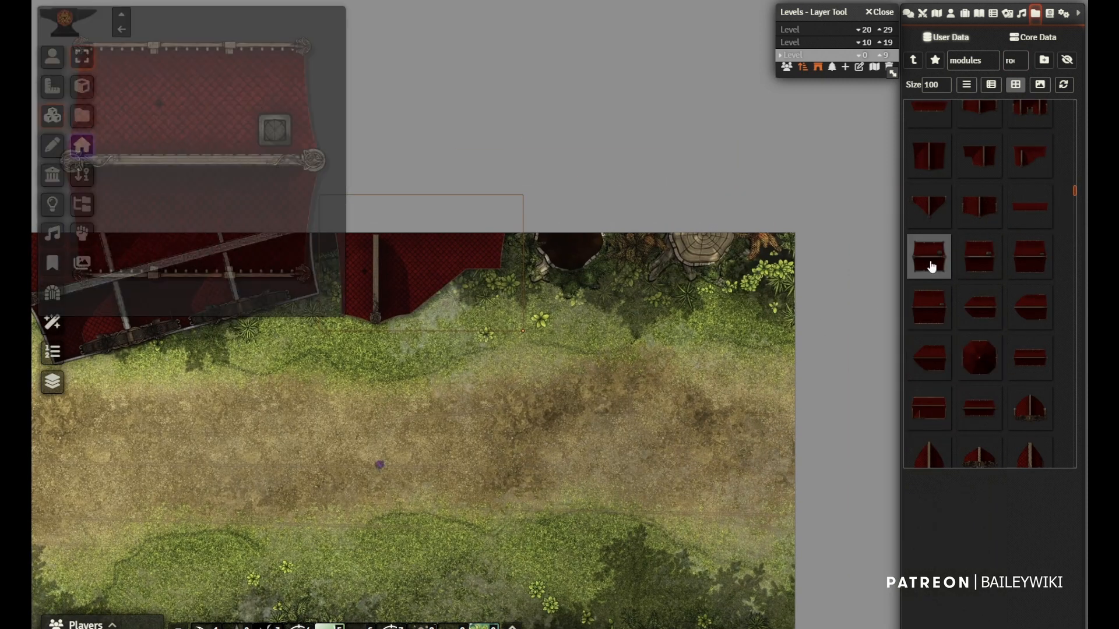
# Place a long red roof tile at the right end of the scene's upper edge
pyautogui.moveTo(1029, 357); pyautogui.dragTo(870, 353)
pyautogui.moveTo(669, 271); pyautogui.dragTo(608, 298)
pyautogui.moveTo(504, 460); pyautogui.dragTo(484, 296)
# Place the round castle-roof-0010b-elvish tile at the scene's lower-right corner, overlapping its lower edge
pyautogui.scroll(-8, 1013, 365)
pyautogui.scroll(-2, 1011, 350)
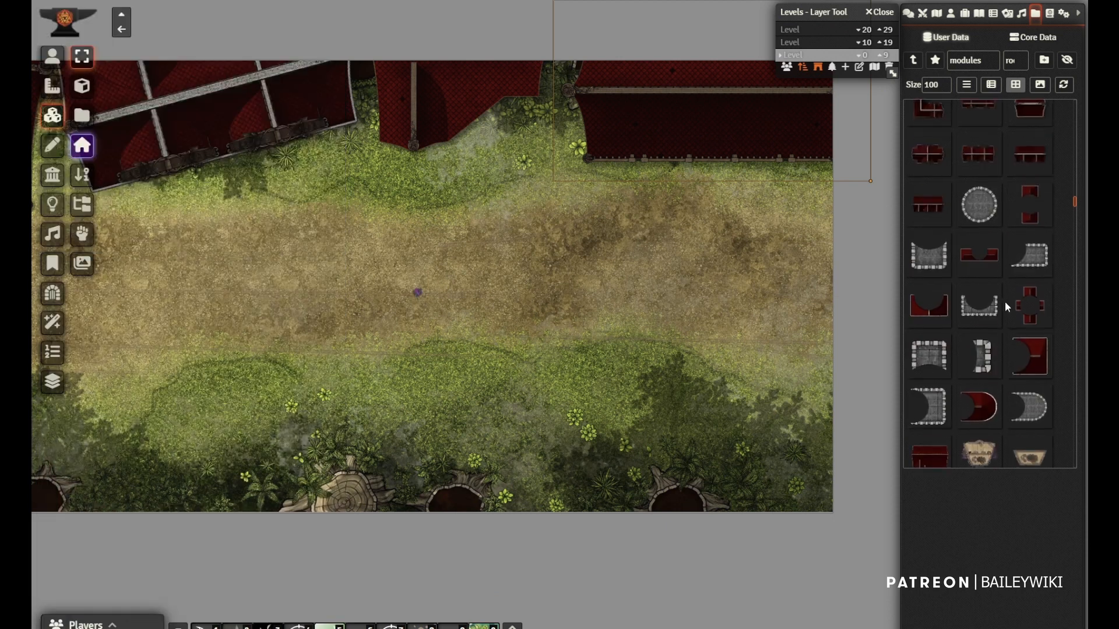
pyautogui.scroll(4, 1017, 280)
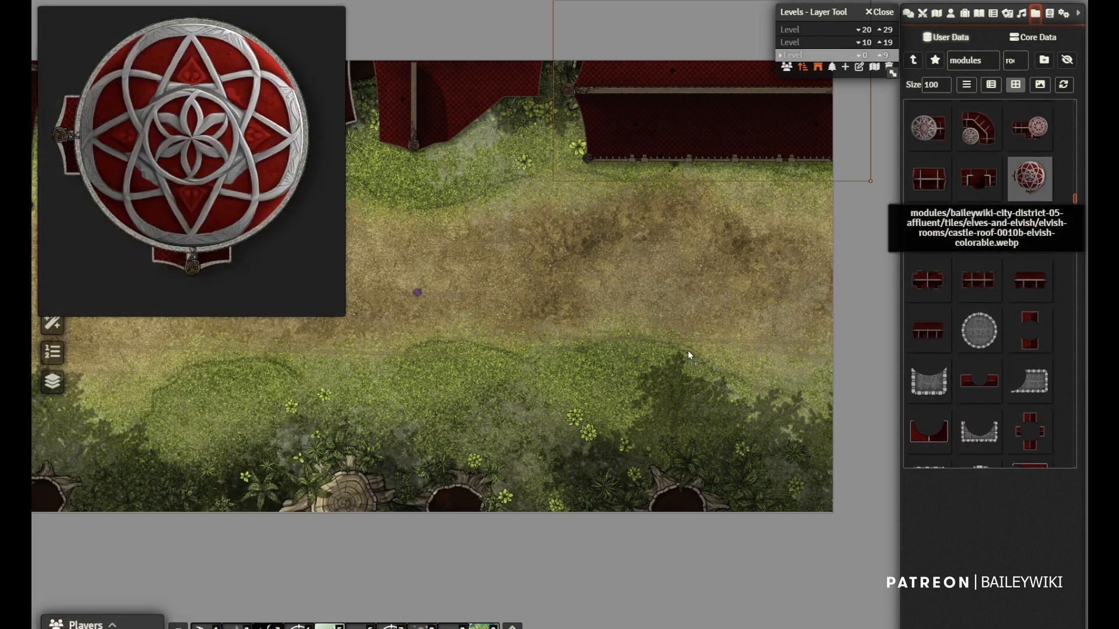
pyautogui.moveTo(687, 351); pyautogui.dragTo(735, 438)
pyautogui.moveTo(352, 430); pyautogui.dragTo(495, 401)
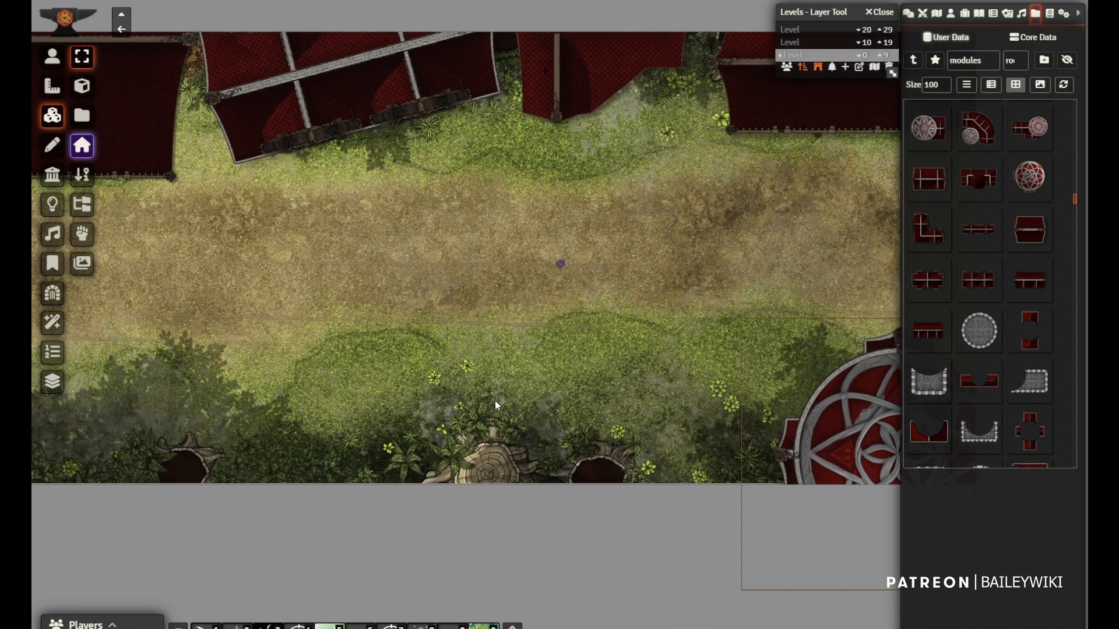
# Place the castle-roof-0010-elvish tile on the lower-left edge, rotated so its octagonal tower faces the street
pyautogui.moveTo(977, 182)
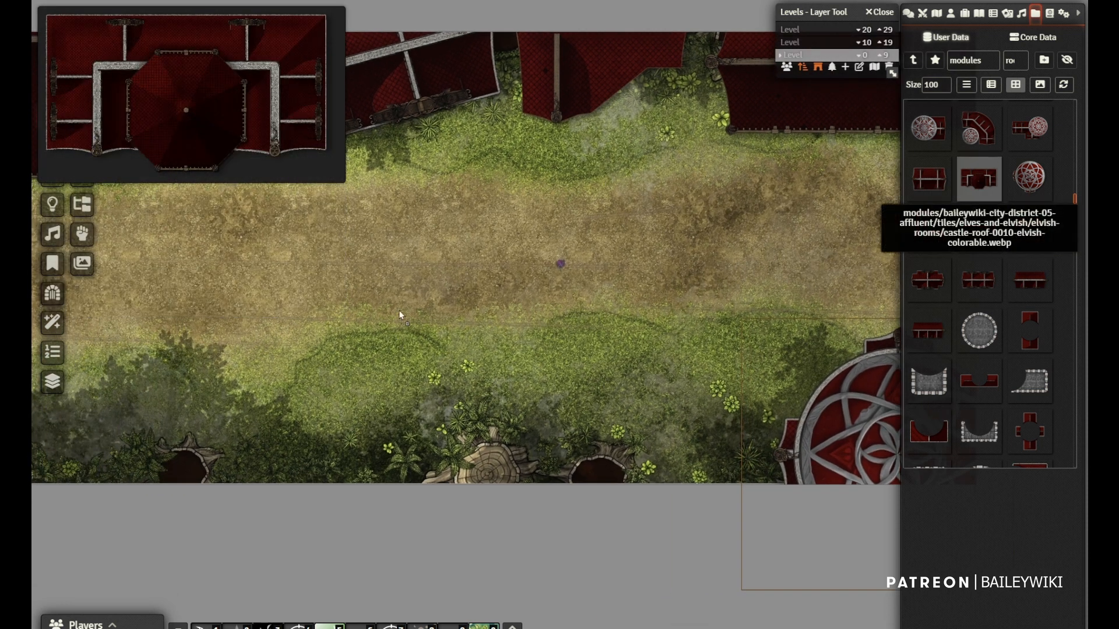
pyautogui.moveTo(399, 311); pyautogui.dragTo(246, 414)
pyautogui.scroll(4, 390, 282)
pyautogui.moveTo(344, 253); pyautogui.dragTo(612, 202)
pyautogui.moveTo(496, 338); pyautogui.dragTo(391, 348)
pyautogui.moveTo(772, 246); pyautogui.dragTo(520, 254)
# Set the file browser's tile size to 300 and place a wide red roof between the octagonal and round roofs
pyautogui.scroll(5, 978, 209)
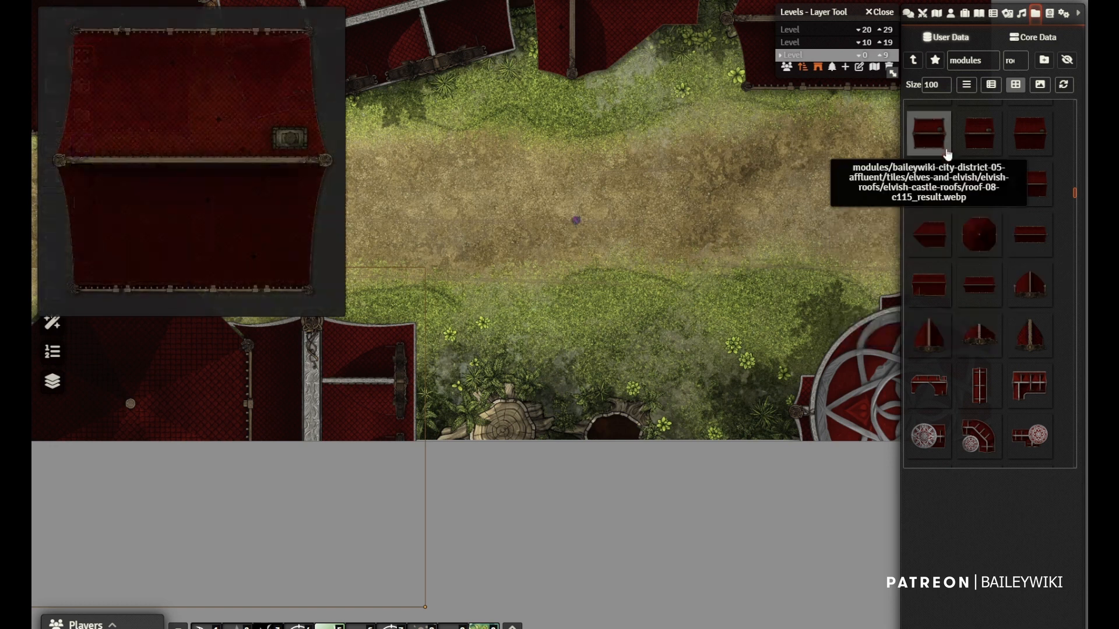
pyautogui.scroll(-1, 985, 268)
pyautogui.moveTo(941, 225); pyautogui.dragTo(619, 205)
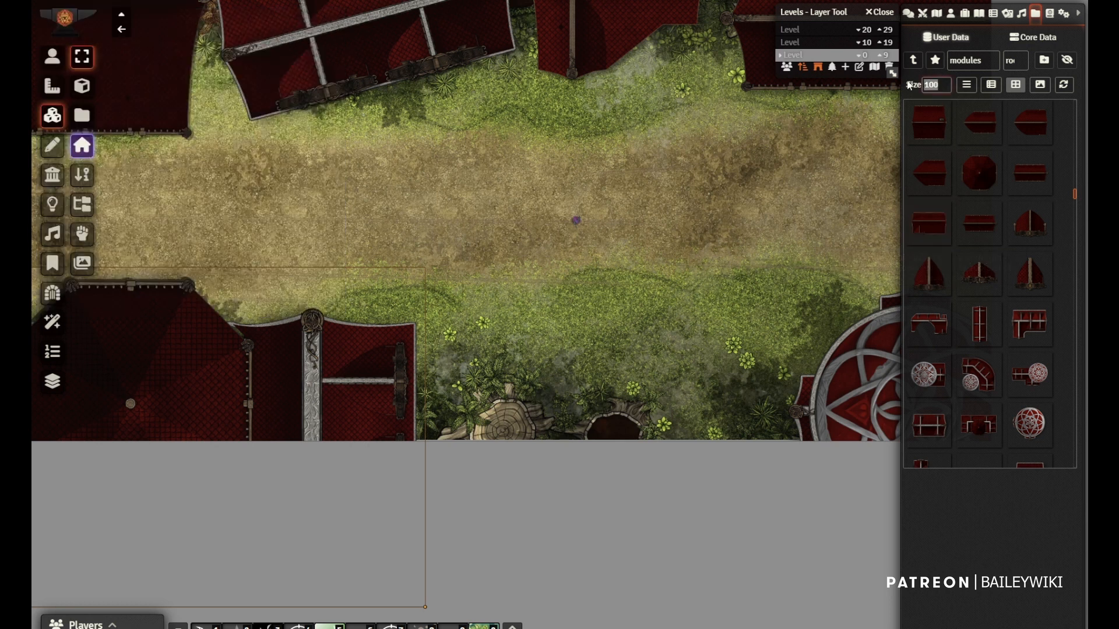
pyautogui.moveTo(934, 225); pyautogui.dragTo(605, 387)
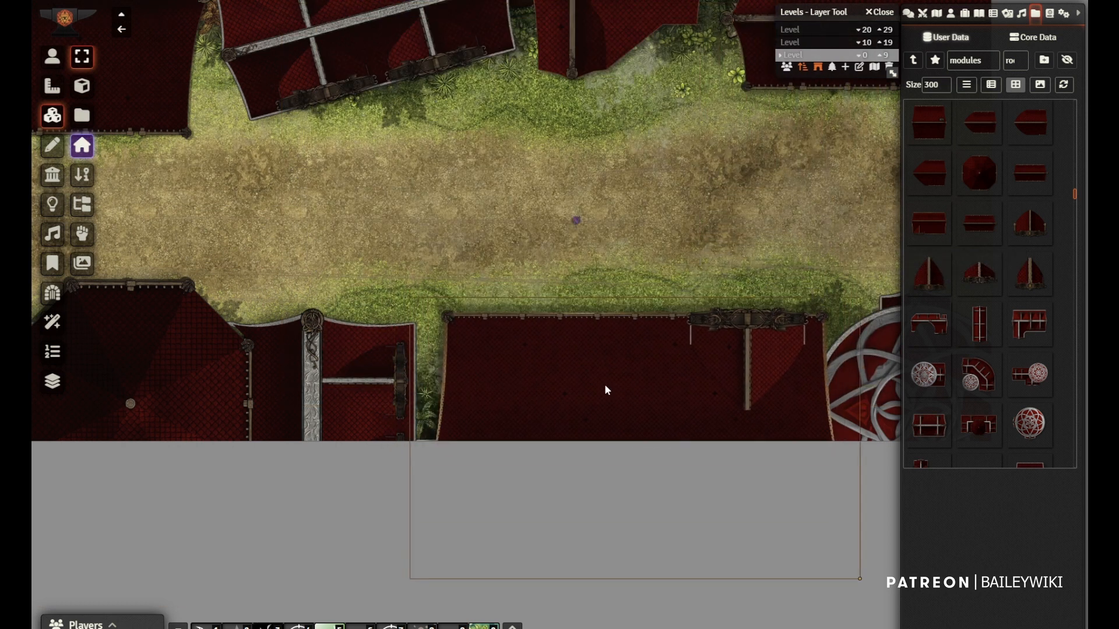
# Bring the round elvish roof in front of the wide red roof beside it
pyautogui.moveTo(651, 220); pyautogui.dragTo(478, 172)
pyautogui.click(717, 275)
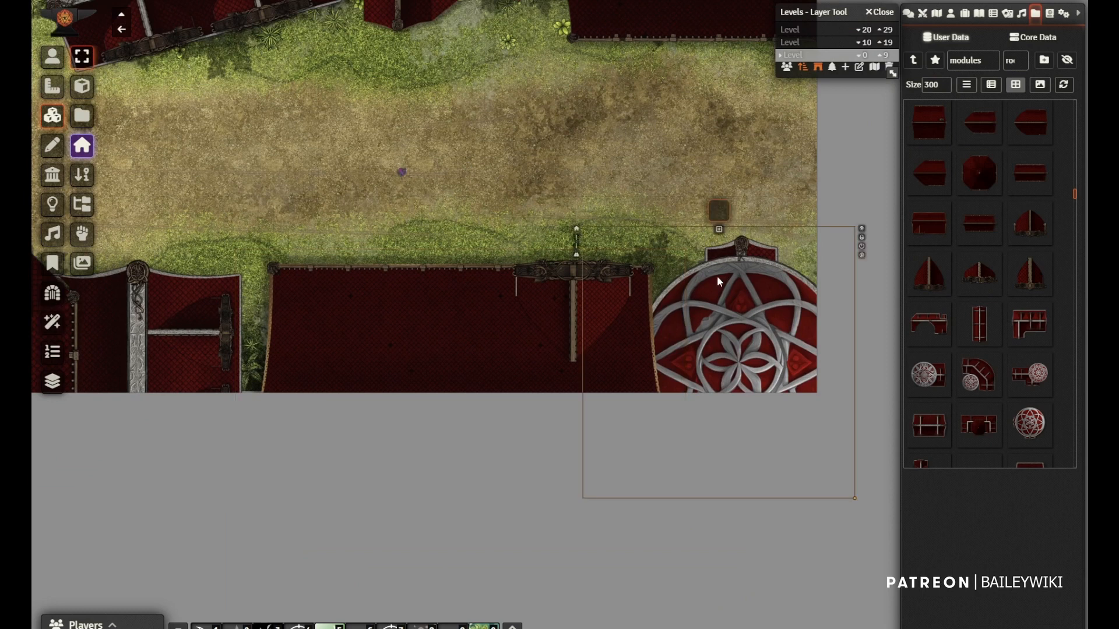
pyautogui.moveTo(444, 137); pyautogui.dragTo(507, 228)
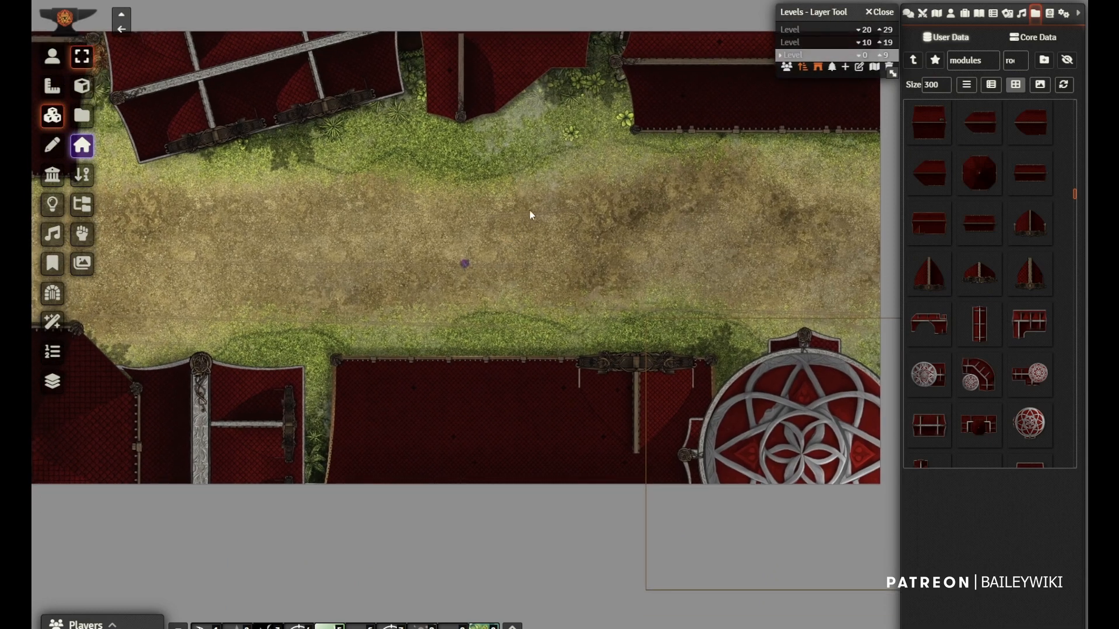
# Place an enlarged roof-08-c114 strip behind the upper edge of the wide lower roof, rotated 180 degrees so its studded edge faces the street
pyautogui.scroll(5, 977, 175)
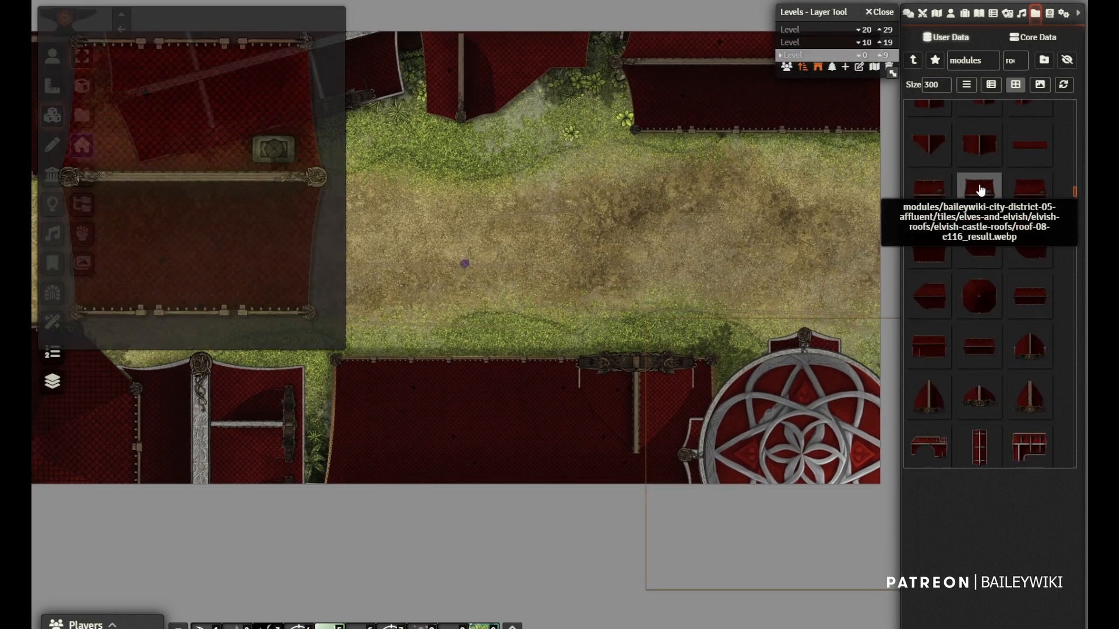
pyautogui.moveTo(499, 270); pyautogui.dragTo(494, 270)
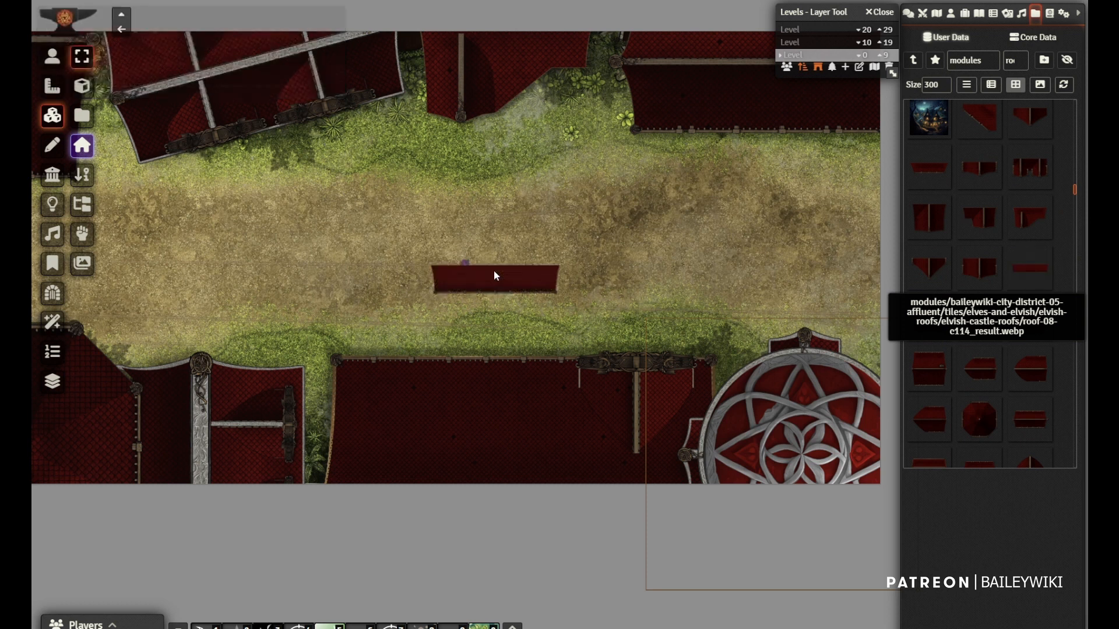
pyautogui.click(498, 283)
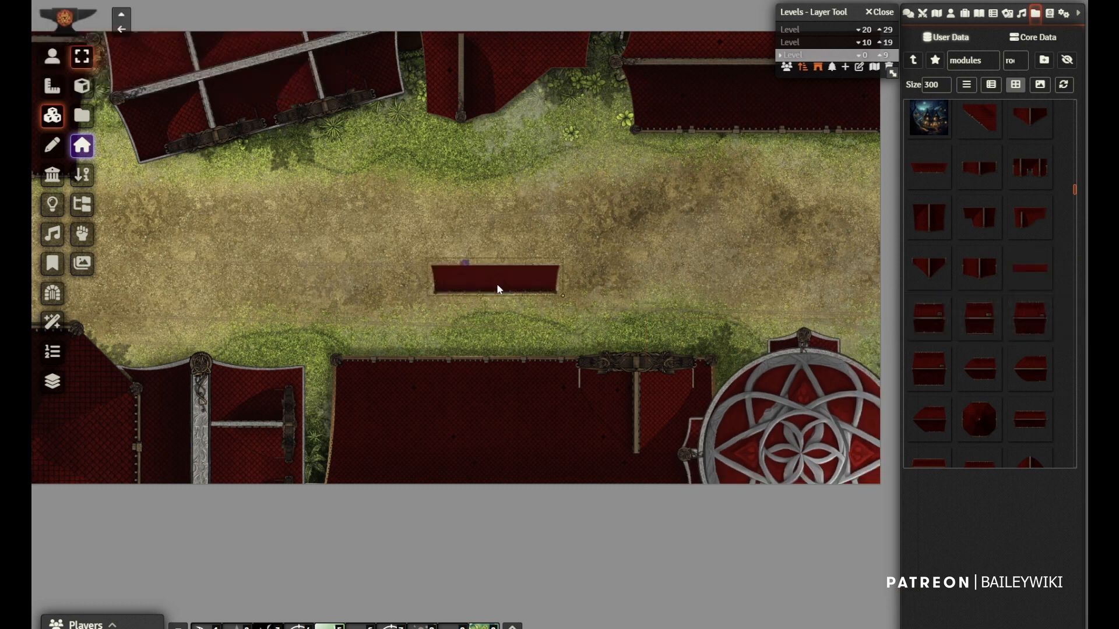
pyautogui.scroll(8, 515, 287)
pyautogui.keyDown('shift'); pyautogui.scroll(12, 551, 298); pyautogui.keyUp('shift')
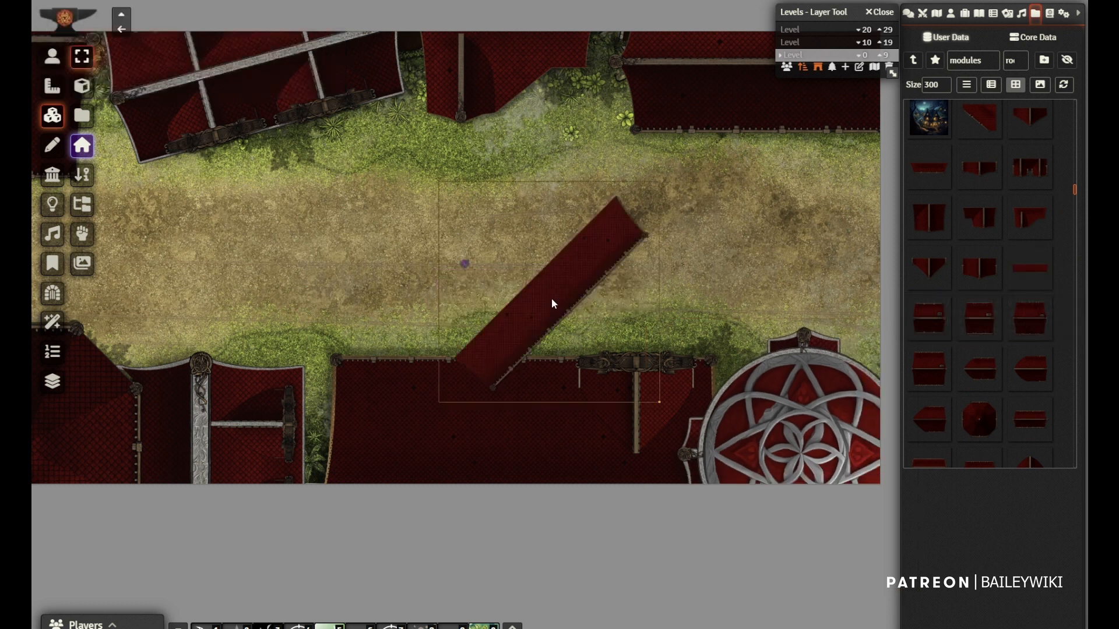
pyautogui.moveTo(550, 296); pyautogui.dragTo(477, 358)
pyautogui.rightClick(475, 349)
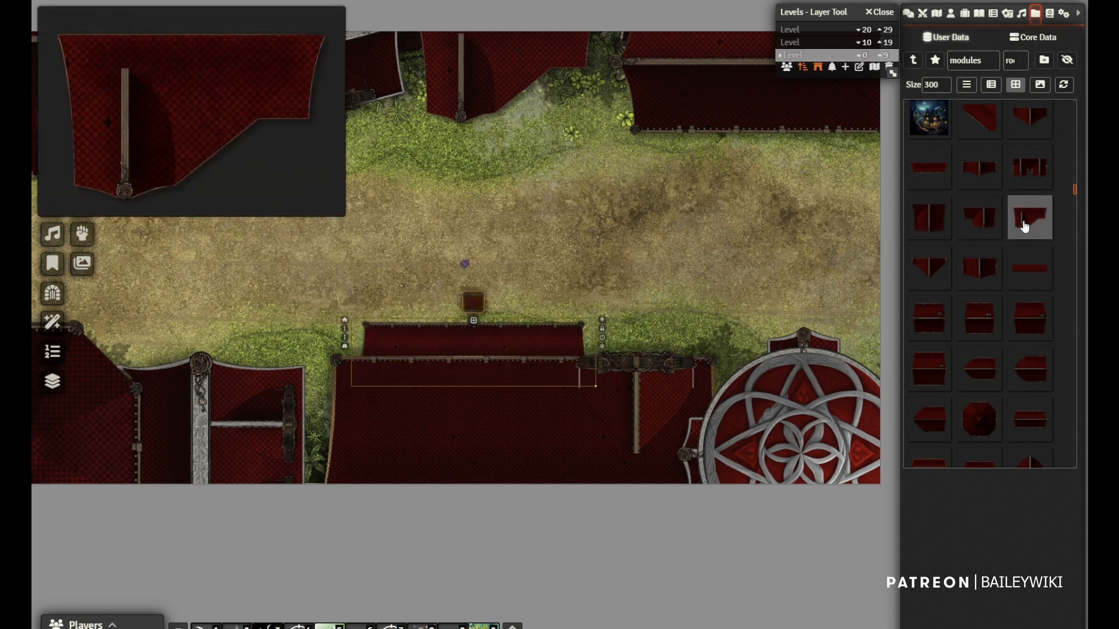
pyautogui.moveTo(1024, 222); pyautogui.dragTo(798, 193)
pyautogui.moveTo(1027, 241); pyautogui.dragTo(751, 192)
pyautogui.press('Delete')
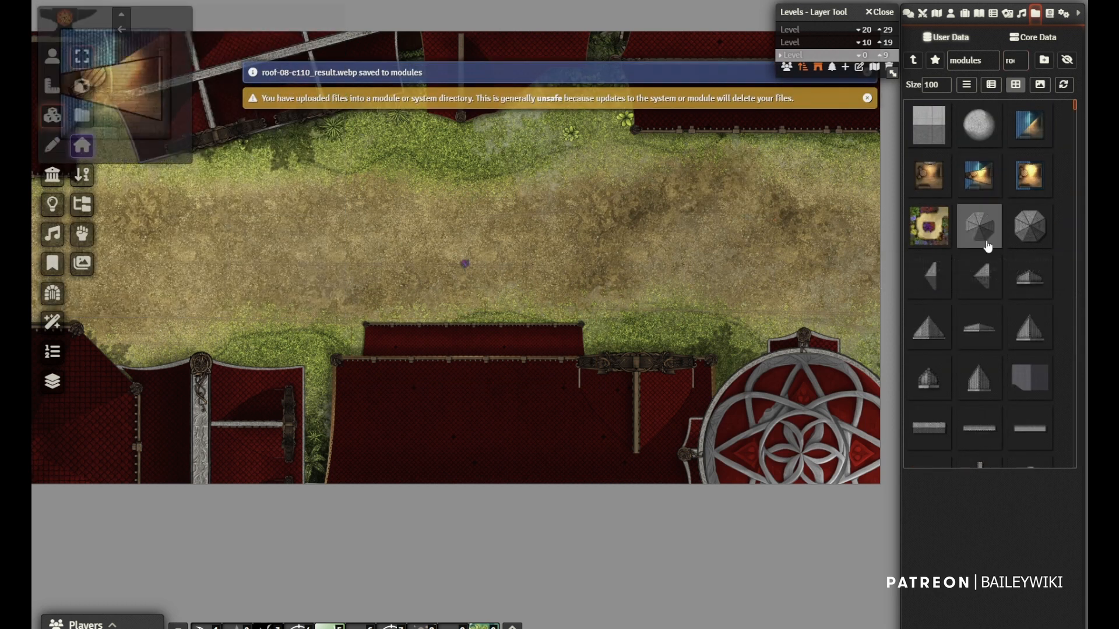
# Place the roof-08-c105 tile along the lower edge of the long upper-right roof, tucked behind it
pyautogui.scroll(-15, 1021, 292)
pyautogui.scroll(-10, 1024, 285)
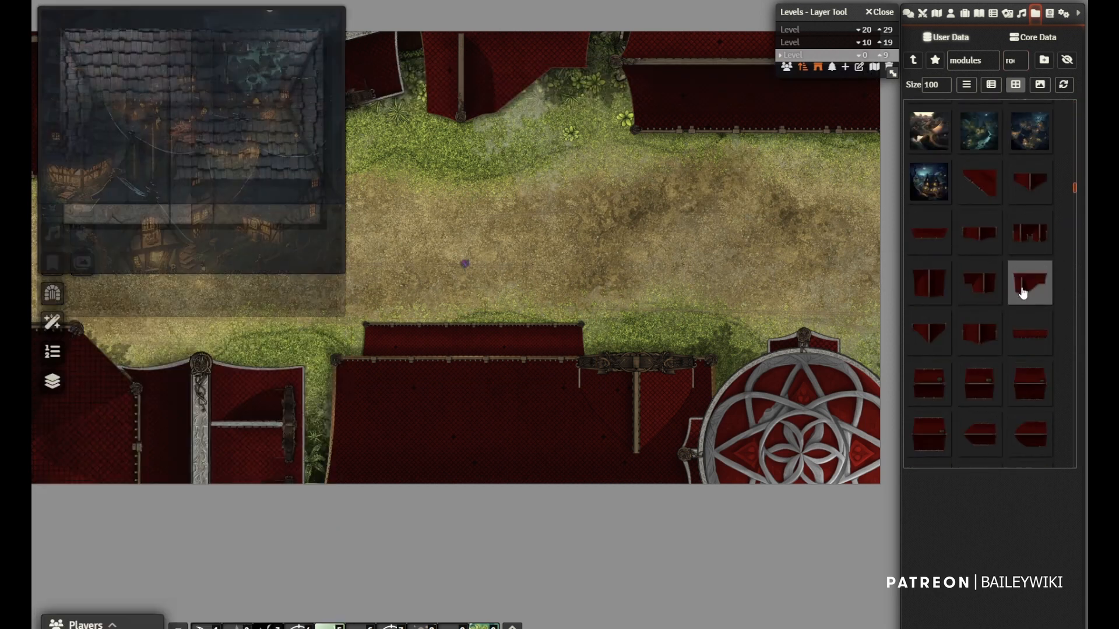
pyautogui.scroll(2, 990, 223)
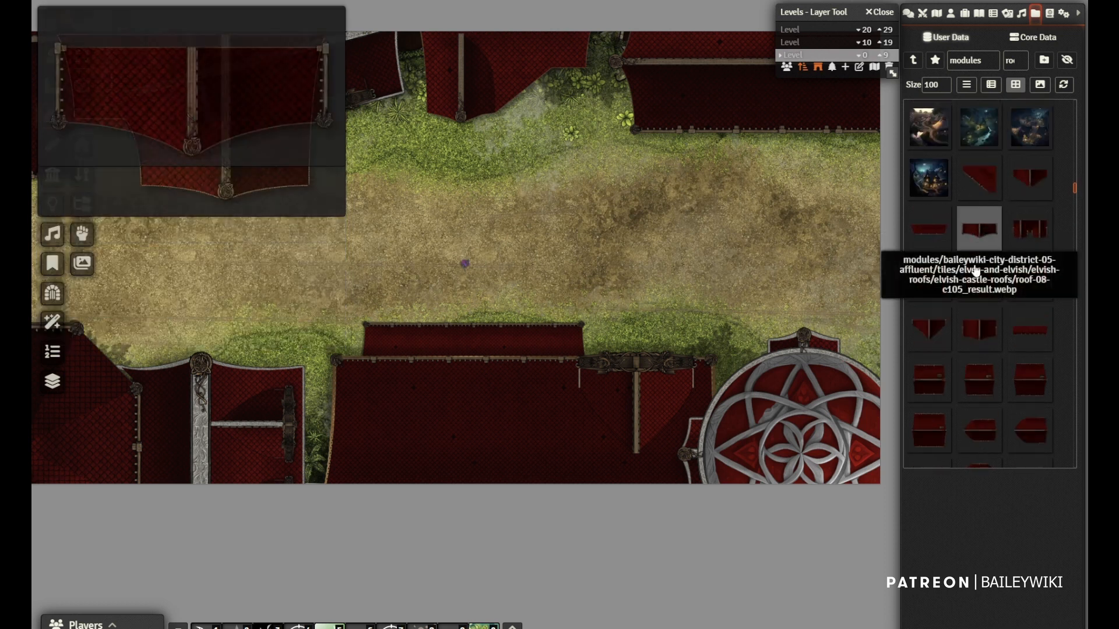
pyautogui.moveTo(972, 235); pyautogui.dragTo(776, 147)
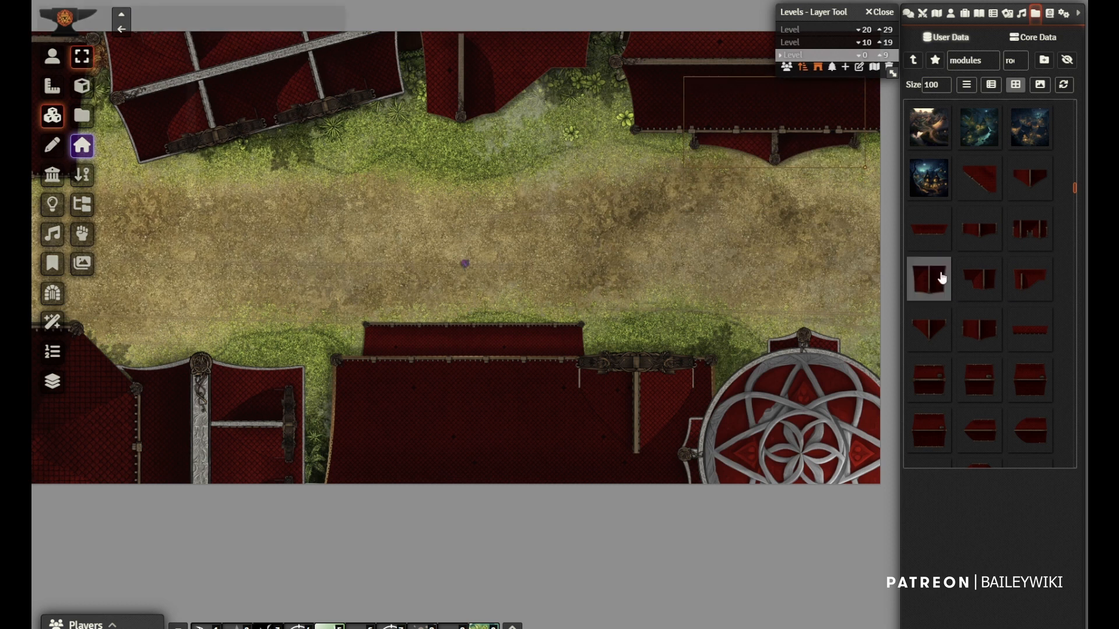
# Add the roof-08-c119-extension-gable tile near the upper-left roof and rotate it 90 degrees
pyautogui.moveTo(236, 400); pyautogui.dragTo(540, 412)
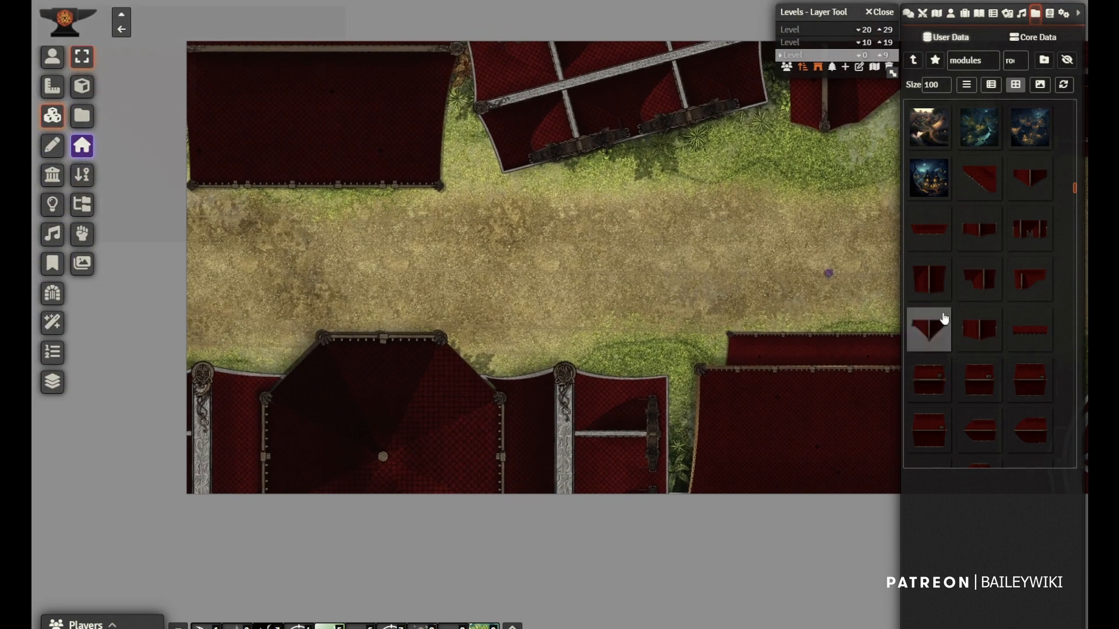
pyautogui.scroll(-5, 1020, 263)
pyautogui.moveTo(1035, 183)
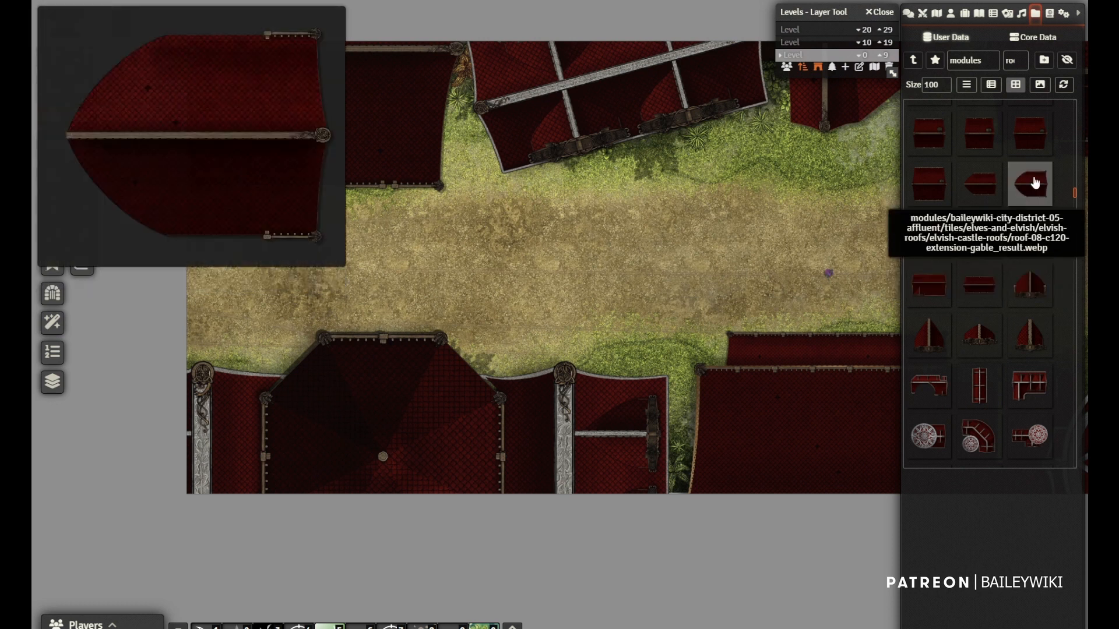
pyautogui.moveTo(985, 189); pyautogui.dragTo(497, 242)
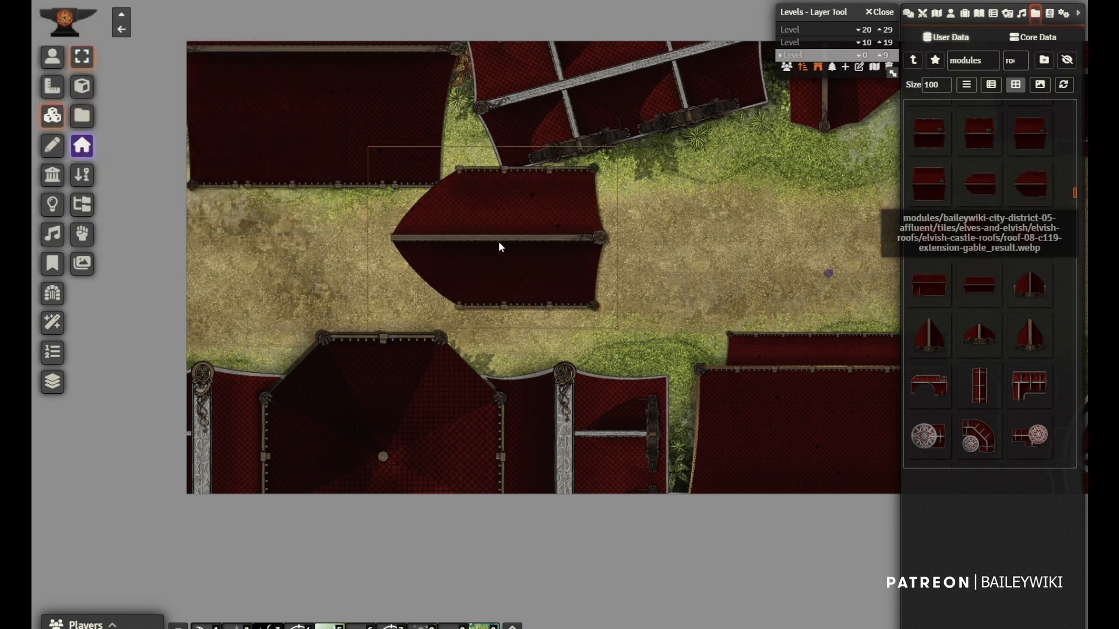
pyautogui.scroll(2, 497, 242)
pyautogui.scroll(4, 497, 247)
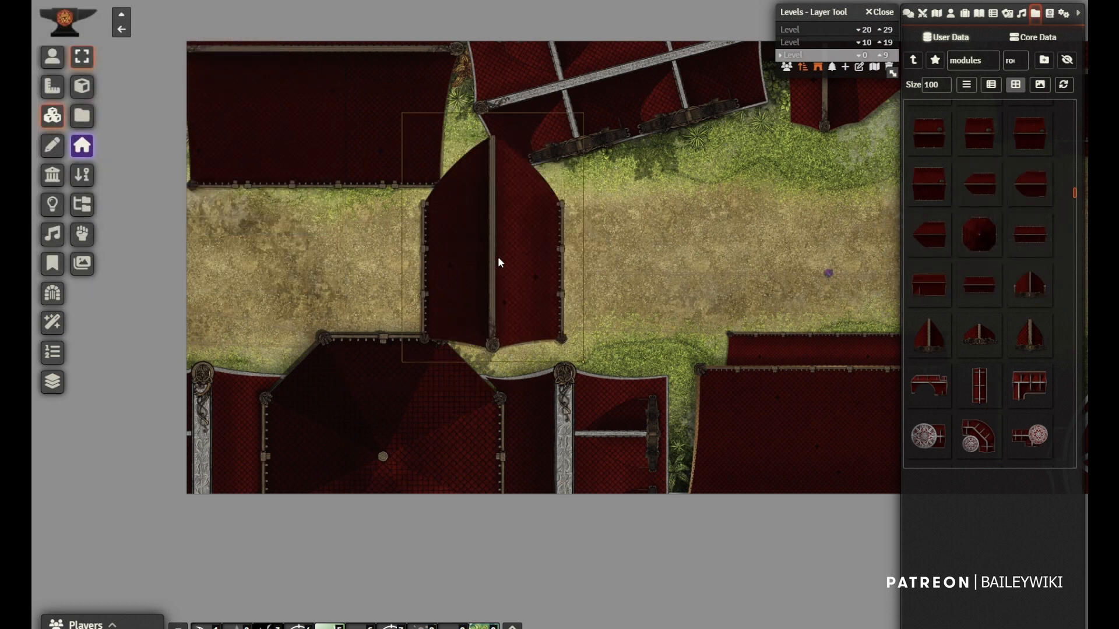
# Flip the extension gable with a horizontal scale of -1, shrink it and move it onto the upper-left roof, facing the street
pyautogui.doubleClick(498, 259)
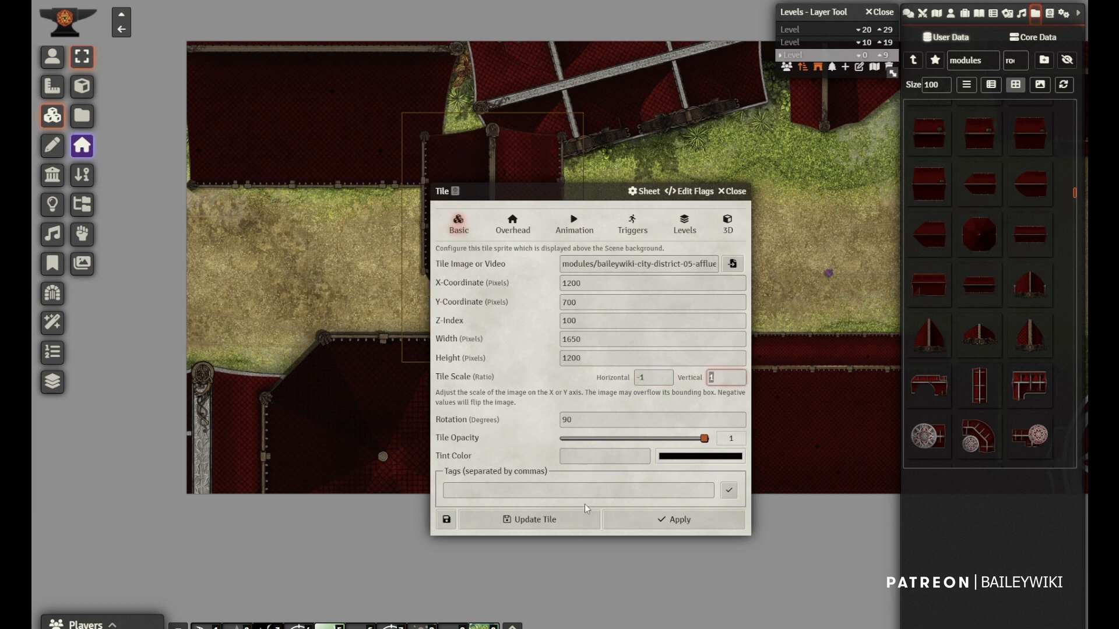
pyautogui.click(578, 517)
pyautogui.scroll(4, 500, 245)
pyautogui.moveTo(500, 247); pyautogui.dragTo(342, 184)
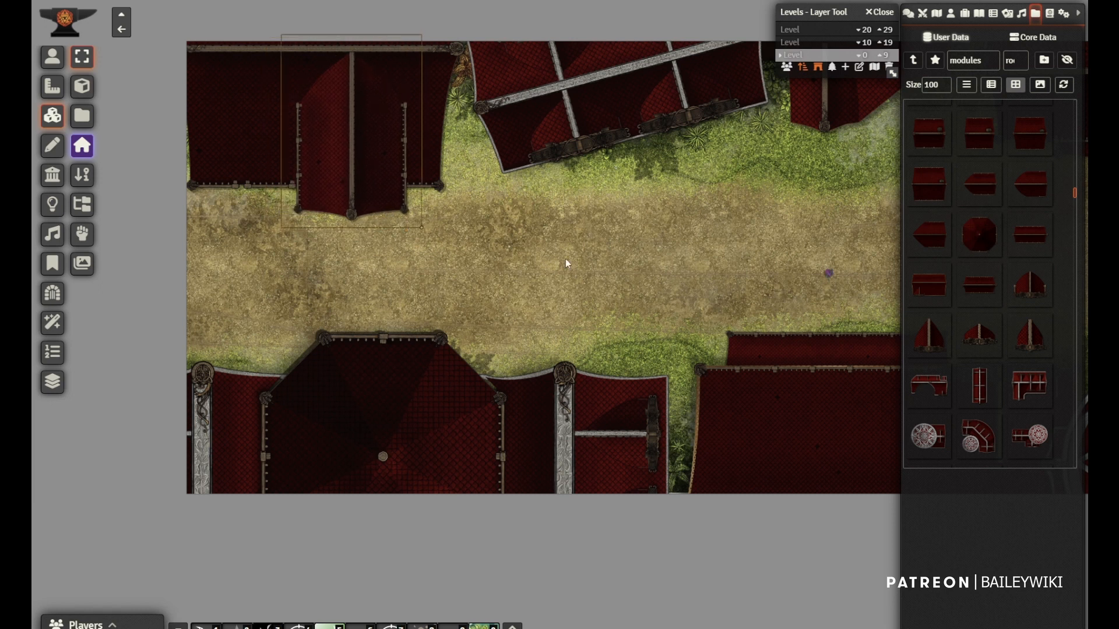
# Place a small gabled dormer on the upper-left roof, left of the extension gable
pyautogui.moveTo(979, 335); pyautogui.dragTo(457, 260)
pyautogui.moveTo(457, 259); pyautogui.dragTo(242, 132)
# Place a narrow pointed dormer on the left part of the wide lower roof, rotated 180 degrees to face the street
pyautogui.moveTo(686, 260); pyautogui.dragTo(406, 200)
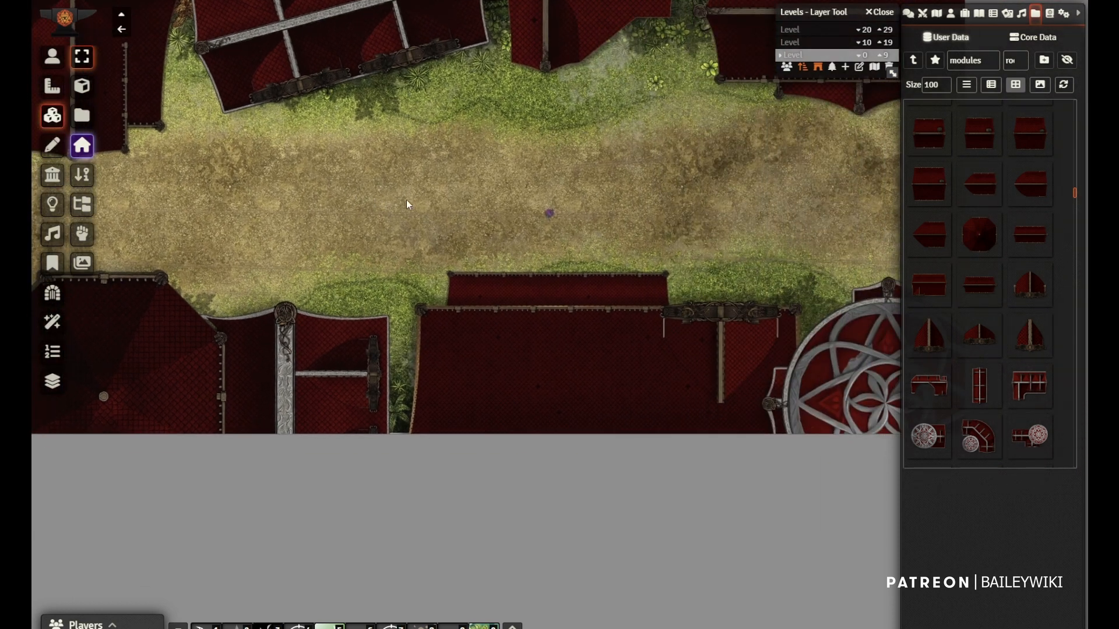
pyautogui.moveTo(1029, 335); pyautogui.dragTo(479, 351)
pyautogui.scroll(-4, 600, 206)
pyautogui.doubleClick(479, 351)
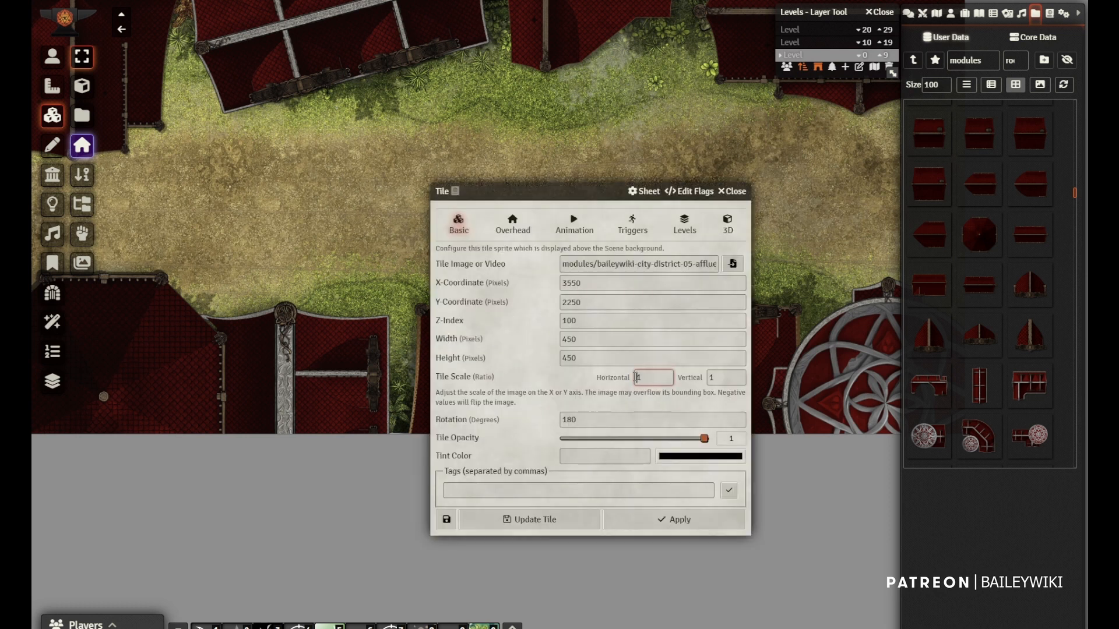
pyautogui.click(554, 520)
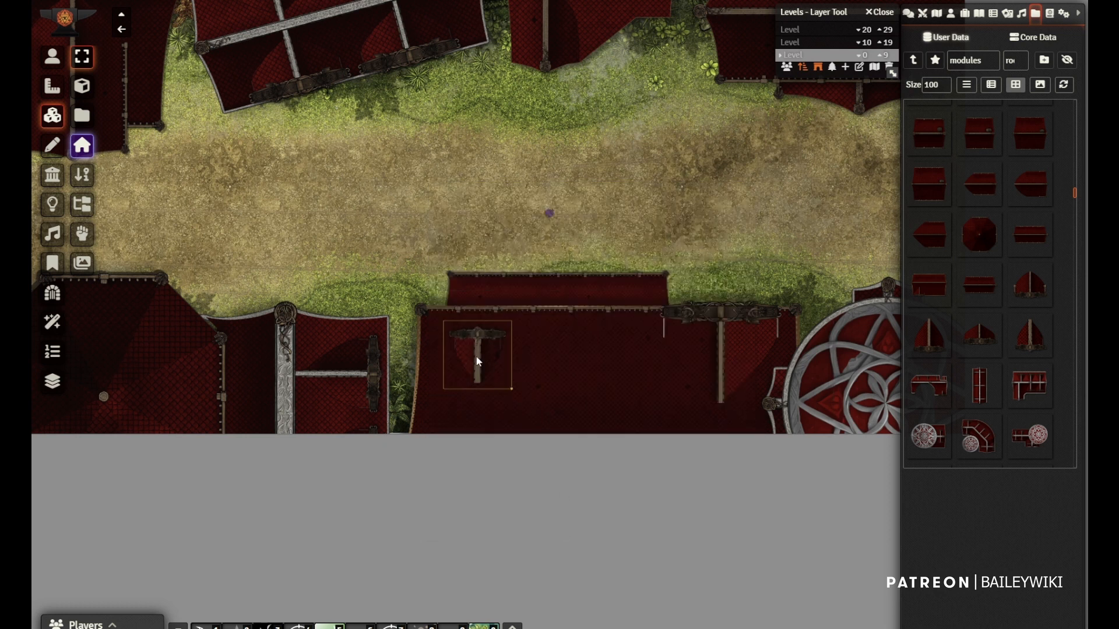
# Duplicate the narrow dormer and line up the two dormers side by side on the wide lower roof
pyautogui.hotkey('ctrl', 'c')
pyautogui.hotkey('ctrl', 'v')
pyautogui.hotkey('ctrl', 'v')
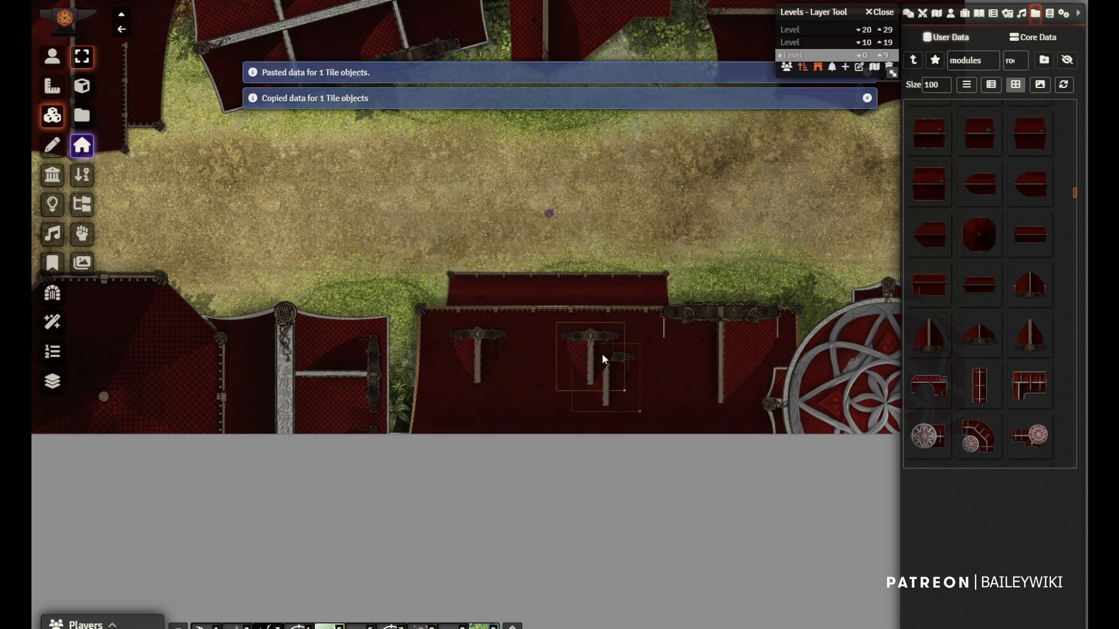
pyautogui.moveTo(602, 354)
pyautogui.mouseDown()
pyautogui.moveTo(612, 350)
pyautogui.moveTo(601, 353)
pyautogui.mouseUp()
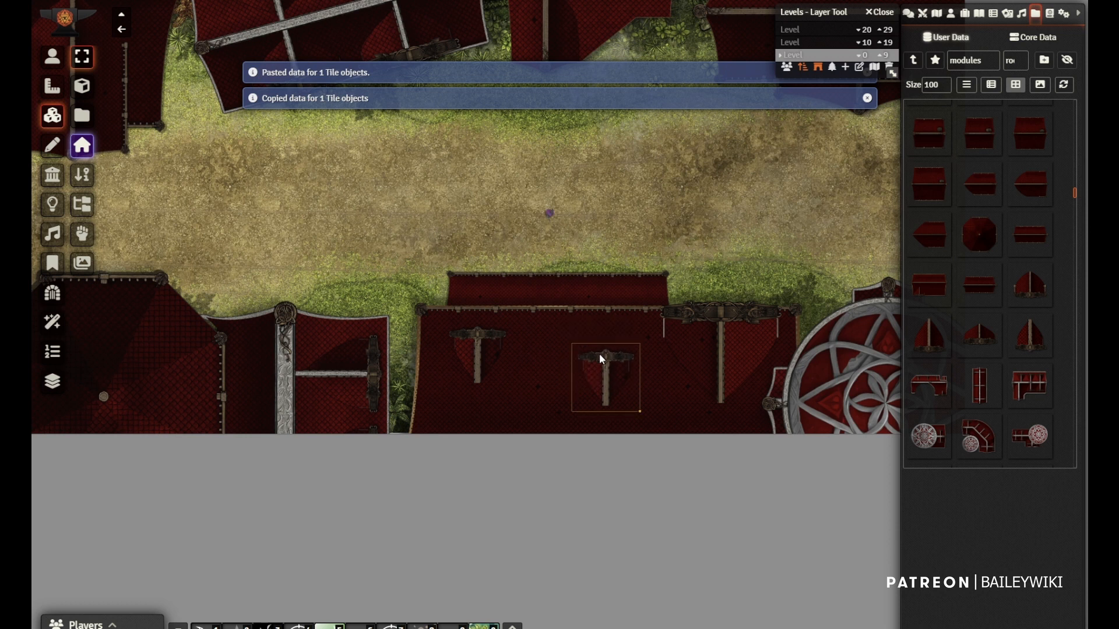
pyautogui.click(487, 344)
# Paste another narrow dormer, turn it to face down the street side, and set it on the left part of the long upper-right roof
pyautogui.moveTo(754, 247); pyautogui.dragTo(576, 374)
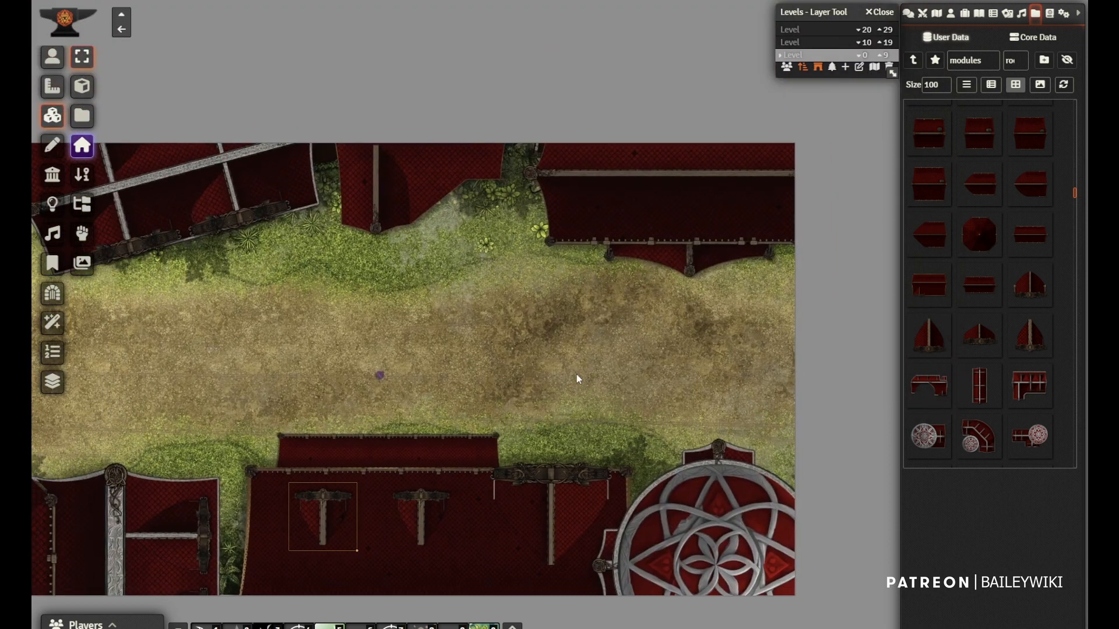
pyautogui.hotkey('ctrl', 'v')
pyautogui.click(664, 352)
pyautogui.scroll(2, 665, 353)
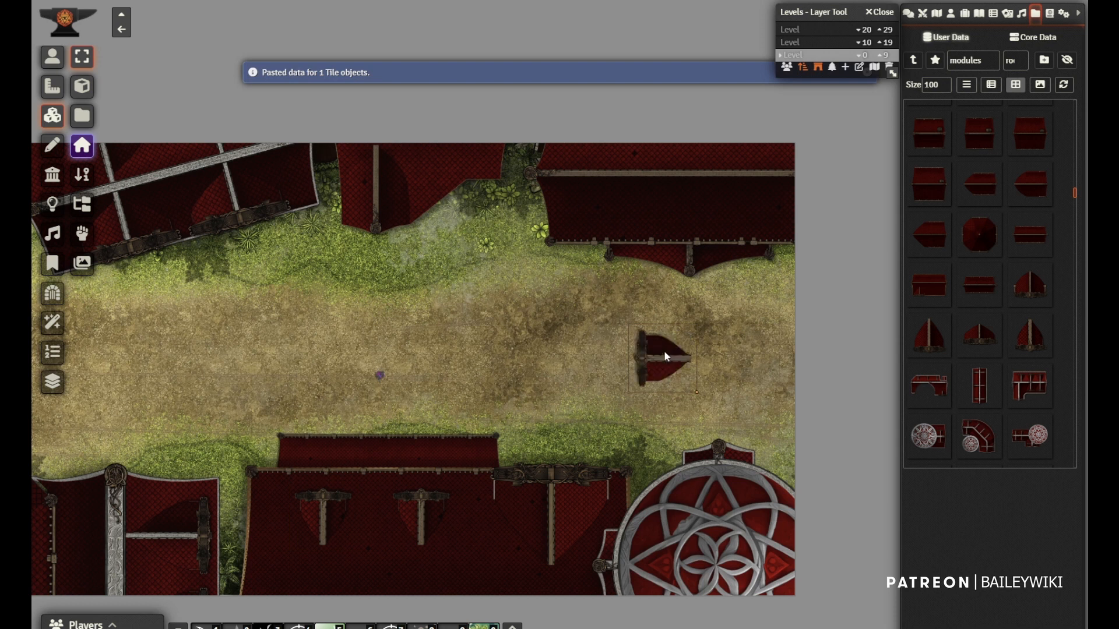
pyautogui.doubleClick(666, 363)
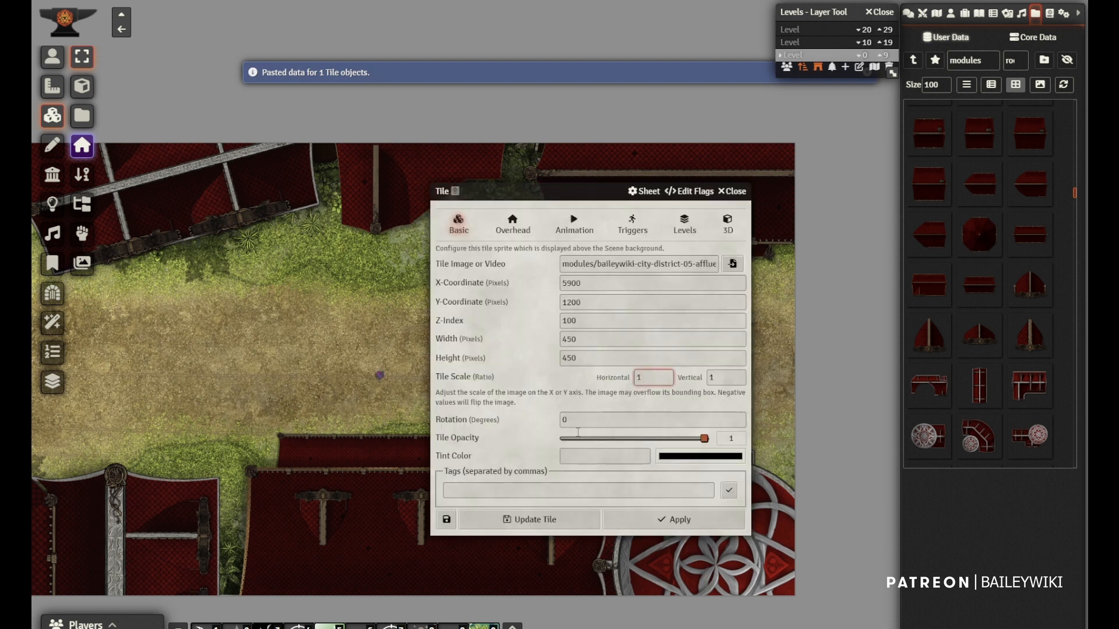
pyautogui.click(557, 524)
pyautogui.moveTo(616, 218); pyautogui.dragTo(614, 210)
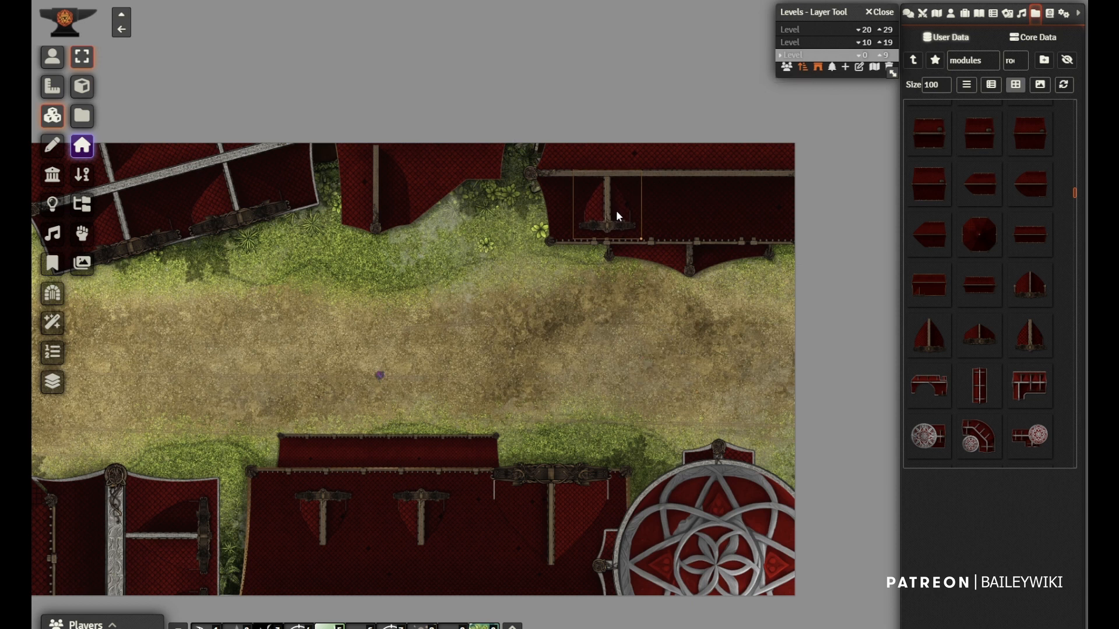
# Duplicate that dormer and position the copy at the right end of the same upper roof
pyautogui.hotkey('ctrl', 'c')
pyautogui.hotkey('ctrl', 'v')
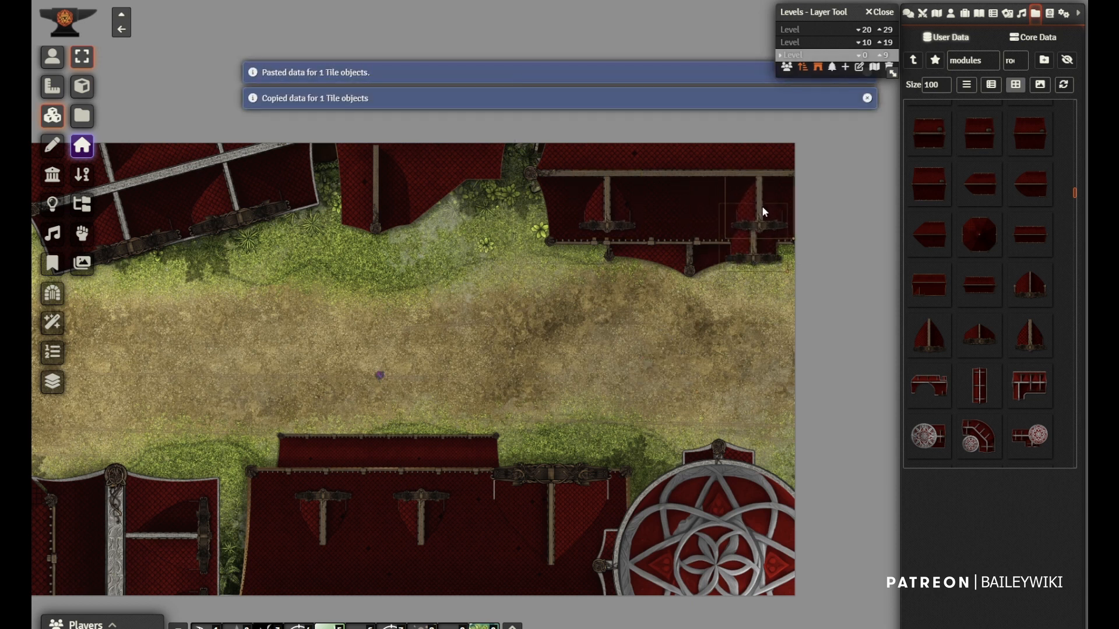
pyautogui.moveTo(763, 205); pyautogui.dragTo(760, 206)
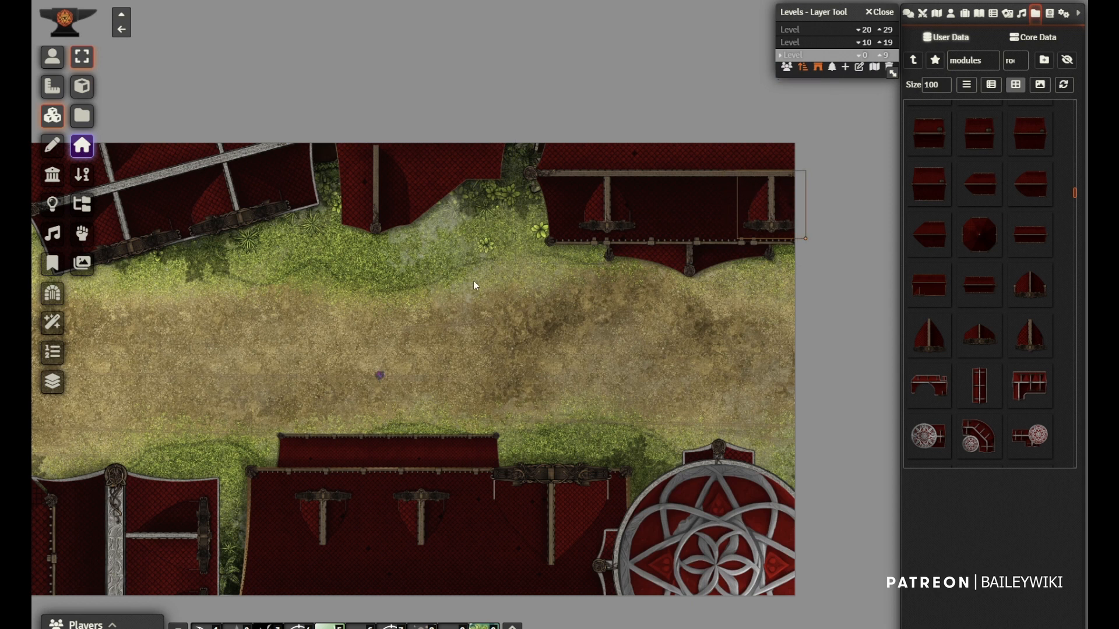
# Place the triangular roof-08-c111 tile behind the tilted upper roof's street edge, rotated to match its angle
pyautogui.moveTo(343, 313); pyautogui.dragTo(641, 277)
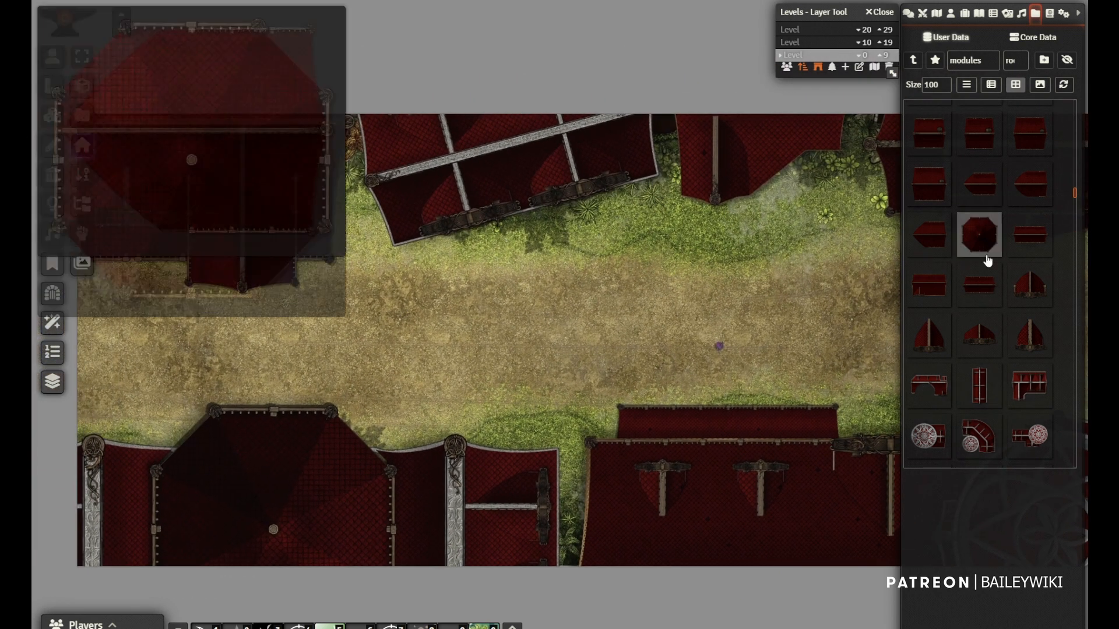
pyautogui.scroll(5, 1024, 262)
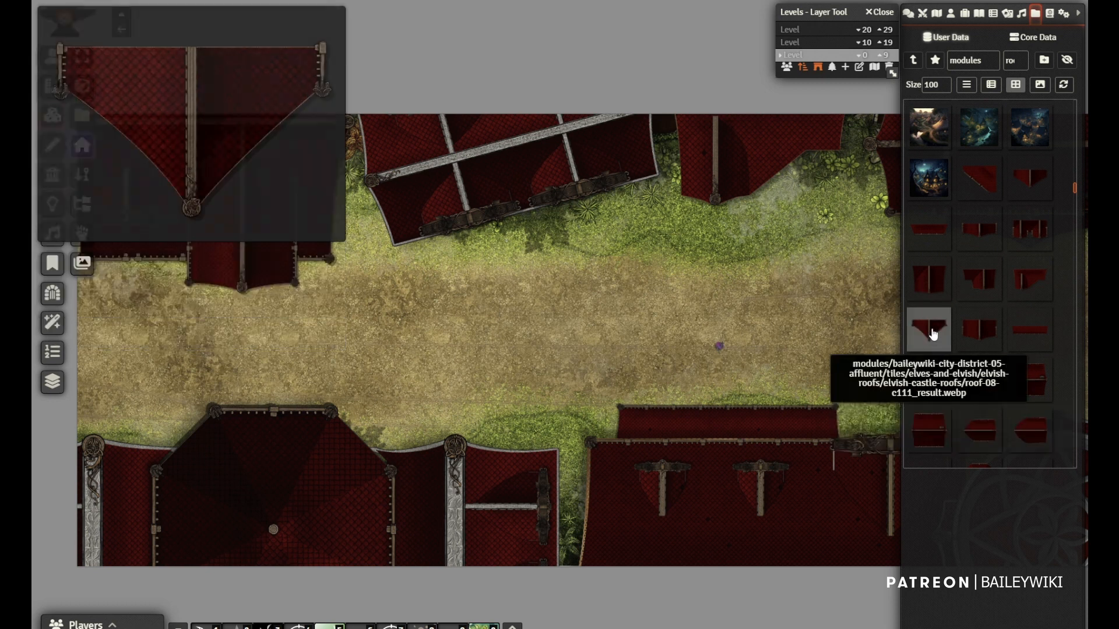
pyautogui.moveTo(929, 329); pyautogui.dragTo(522, 299)
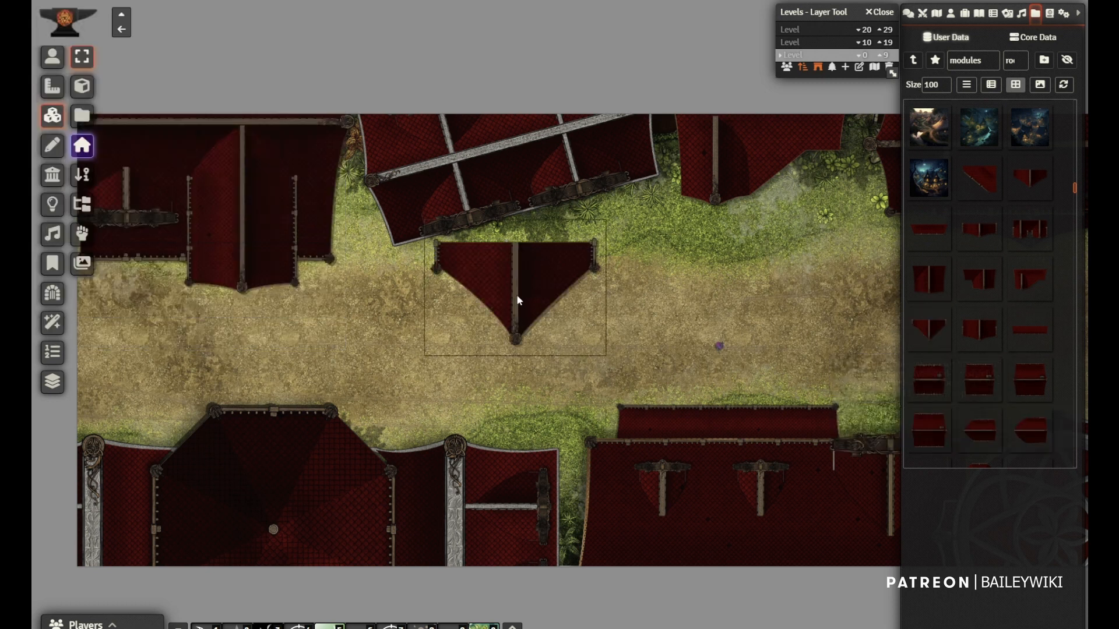
pyautogui.scroll(1, 516, 300)
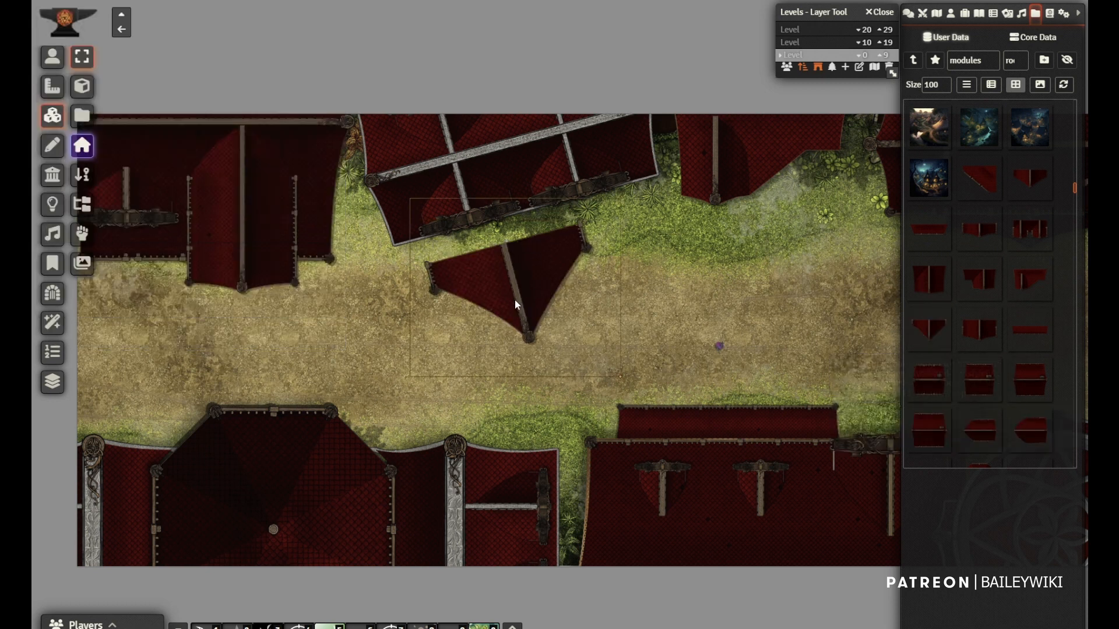
pyautogui.moveTo(515, 301); pyautogui.dragTo(531, 238)
pyautogui.click(419, 164)
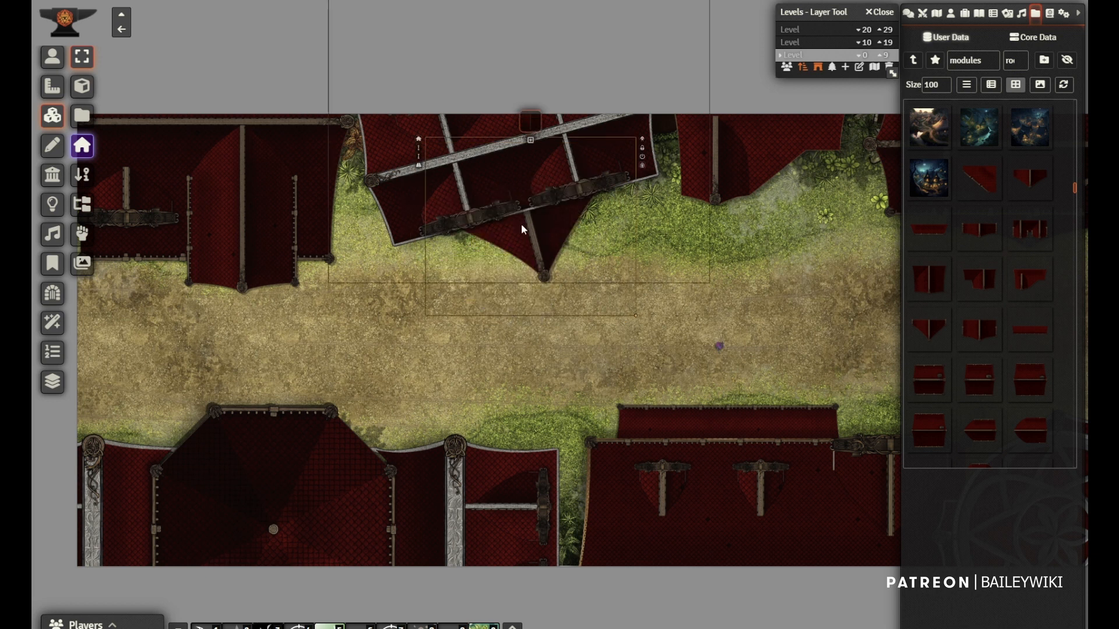
pyautogui.moveTo(543, 252); pyautogui.dragTo(545, 251)
# Search the modules folder for "awning" tiles
pyautogui.moveTo(783, 279); pyautogui.dragTo(448, 310)
pyautogui.click(798, 201)
pyautogui.scroll(-5, 798, 203)
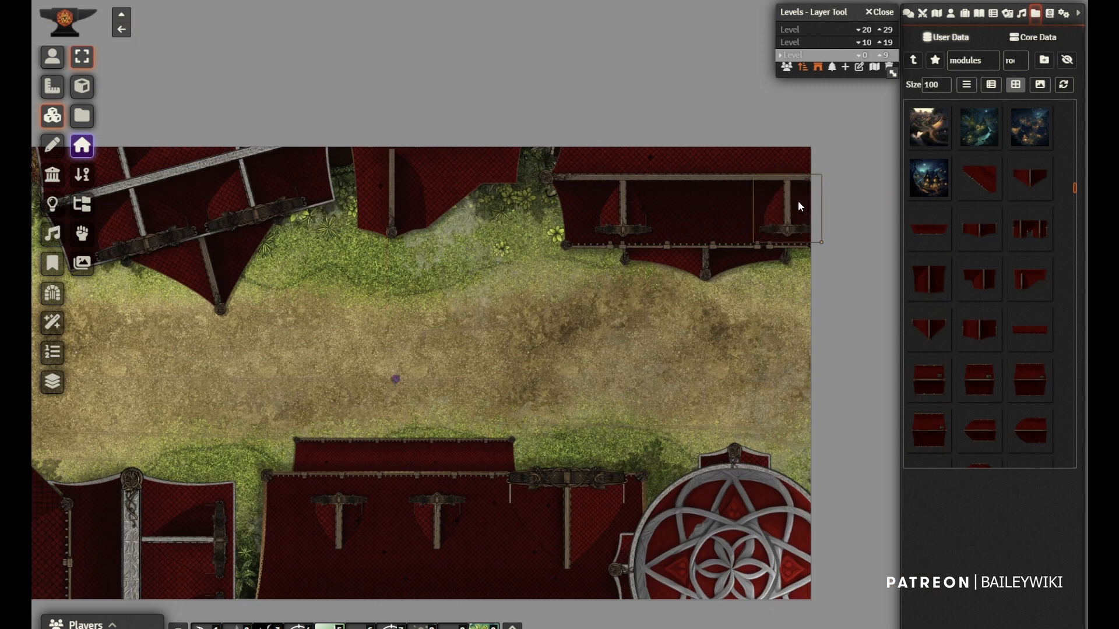
pyautogui.write('awning')
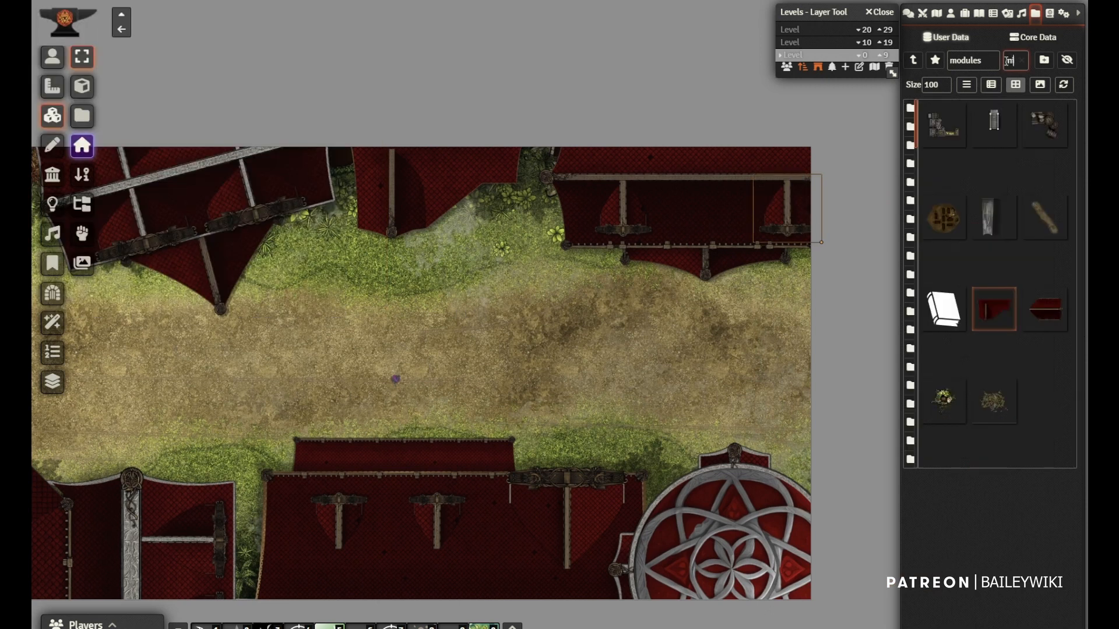
# Place the striped awning tile on the path below the tilted upper roof and rotate it to 180 degrees
pyautogui.moveTo(996, 197)
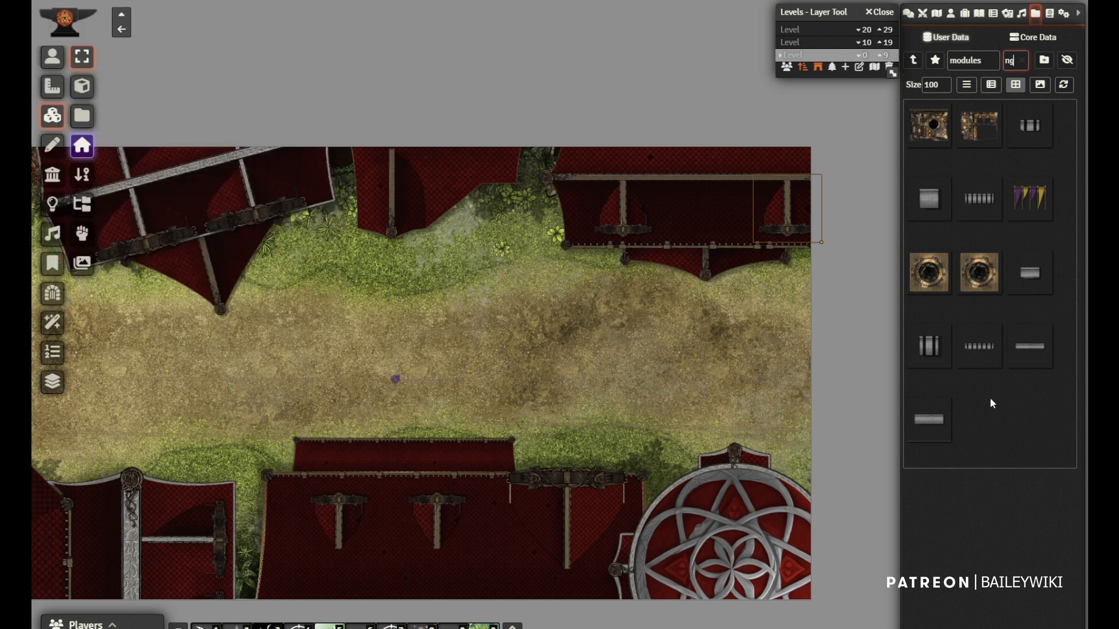
pyautogui.moveTo(982, 198); pyautogui.dragTo(395, 312)
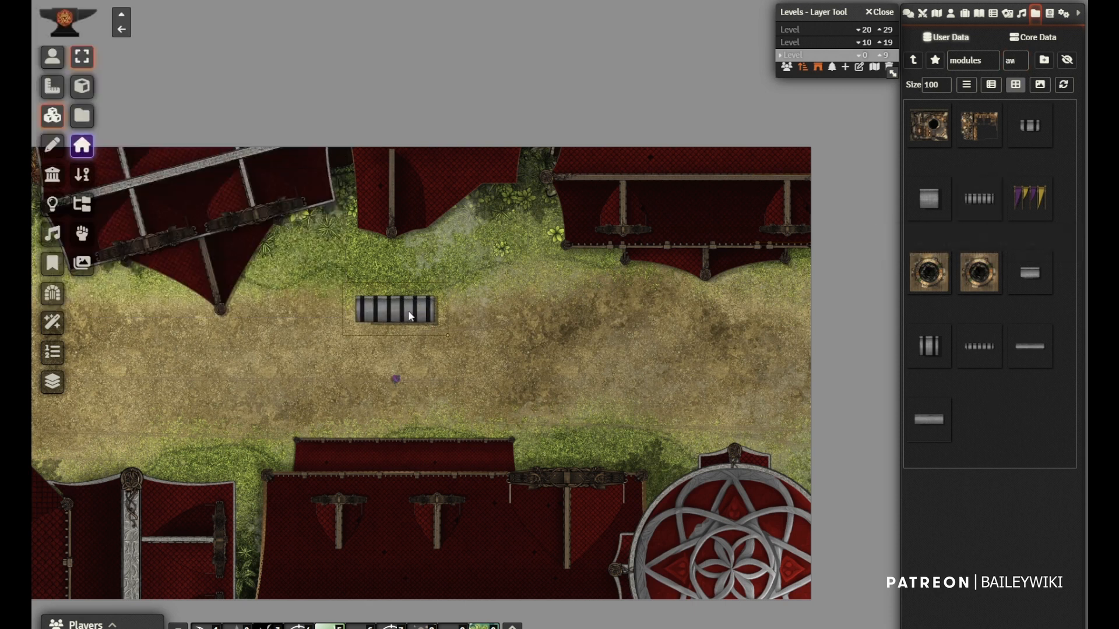
pyautogui.moveTo(394, 307); pyautogui.dragTo(303, 301)
pyautogui.moveTo(362, 359); pyautogui.dragTo(549, 323)
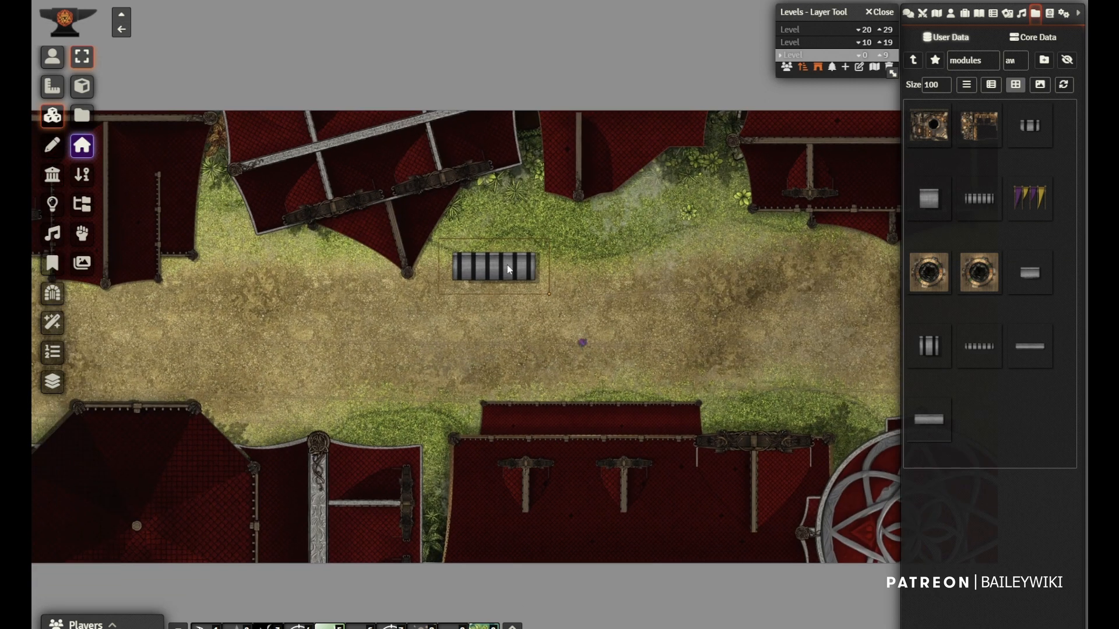
pyautogui.scroll(-4, 505, 263)
# Tint the striped awning green and tuck it behind the street edge of the lower-left silver-ridged roof
pyautogui.doubleClick(504, 263)
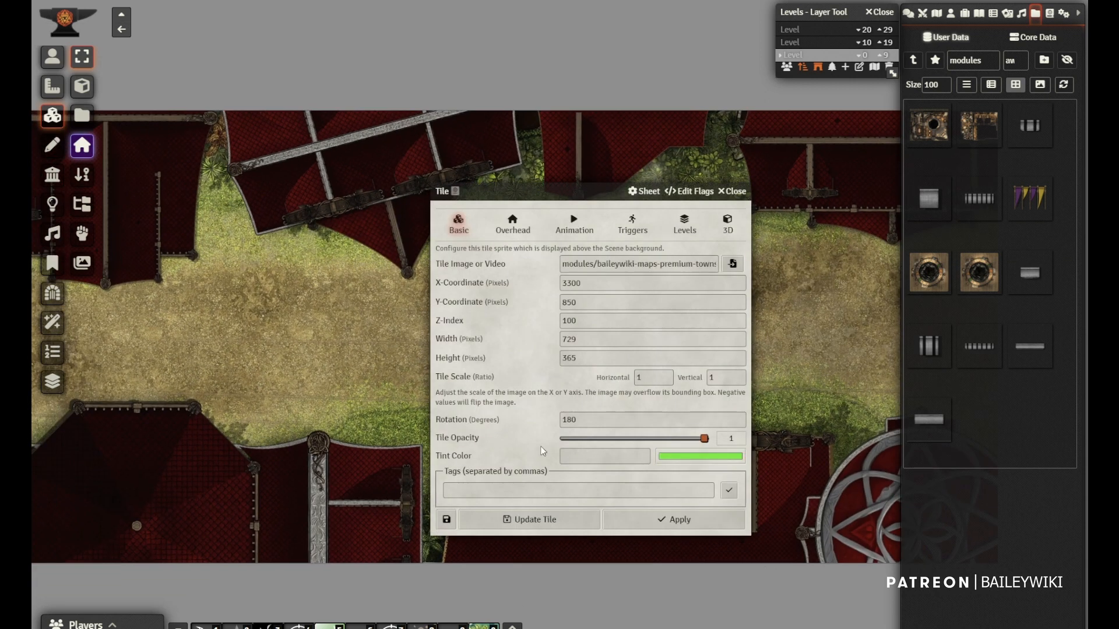
pyautogui.click(552, 529)
pyautogui.moveTo(376, 419); pyautogui.dragTo(337, 441)
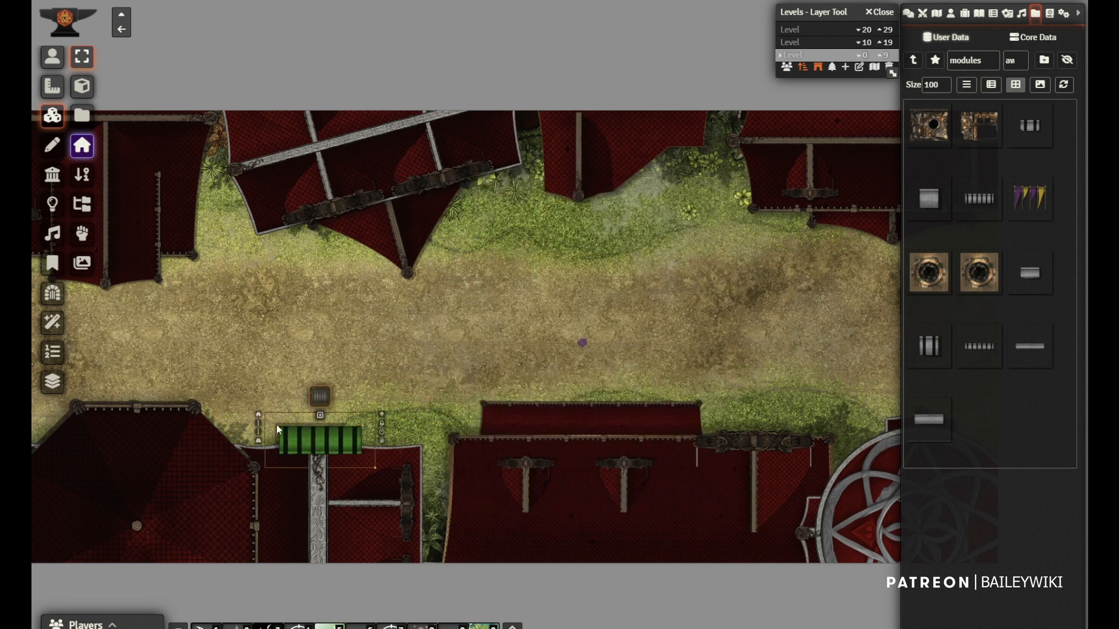
pyautogui.scroll(3, 334, 260)
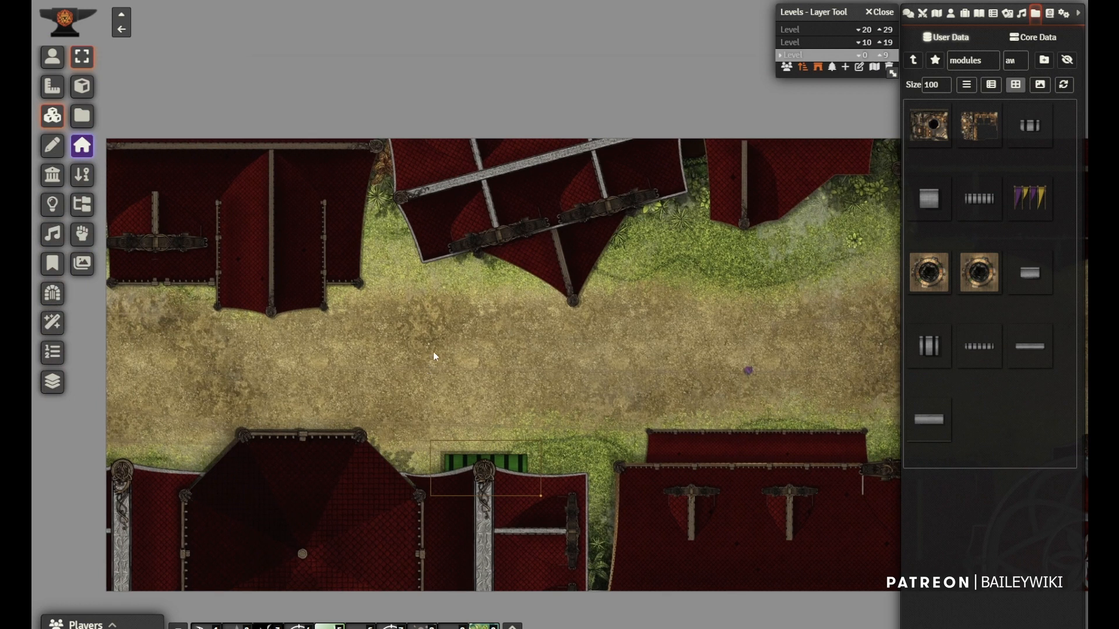
# Duplicate the green awning, turn the copy to face the opposite way, and set it along the upper-left roof's street edge
pyautogui.hotkey('ctrl', 'c')
pyautogui.hotkey('ctrl', 'v')
pyautogui.click(433, 375)
pyautogui.scroll(3, 434, 375)
pyautogui.scroll(-3, 433, 375)
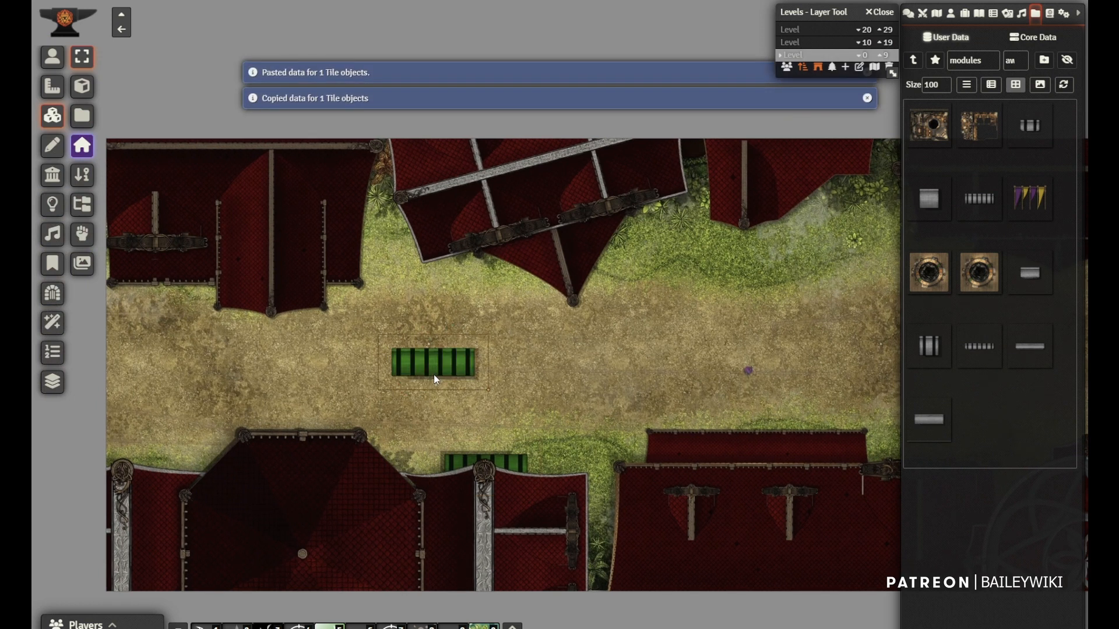
pyautogui.moveTo(434, 374); pyautogui.dragTo(192, 292)
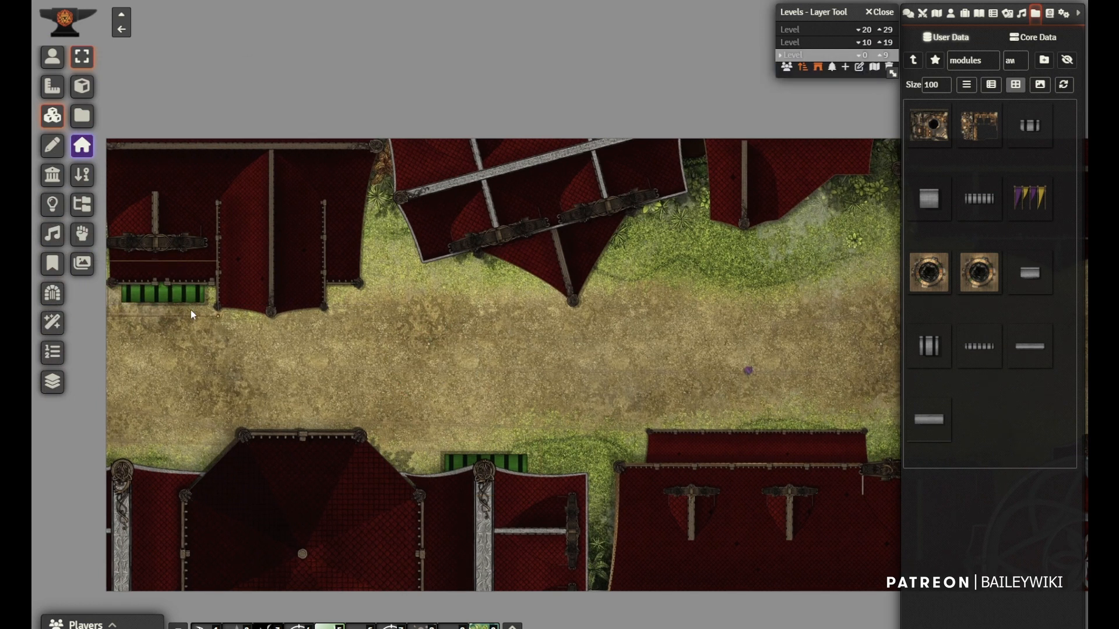
# Change the tint of the awning at the upper-left roof to blue
pyautogui.hotkey('shift', 'e')
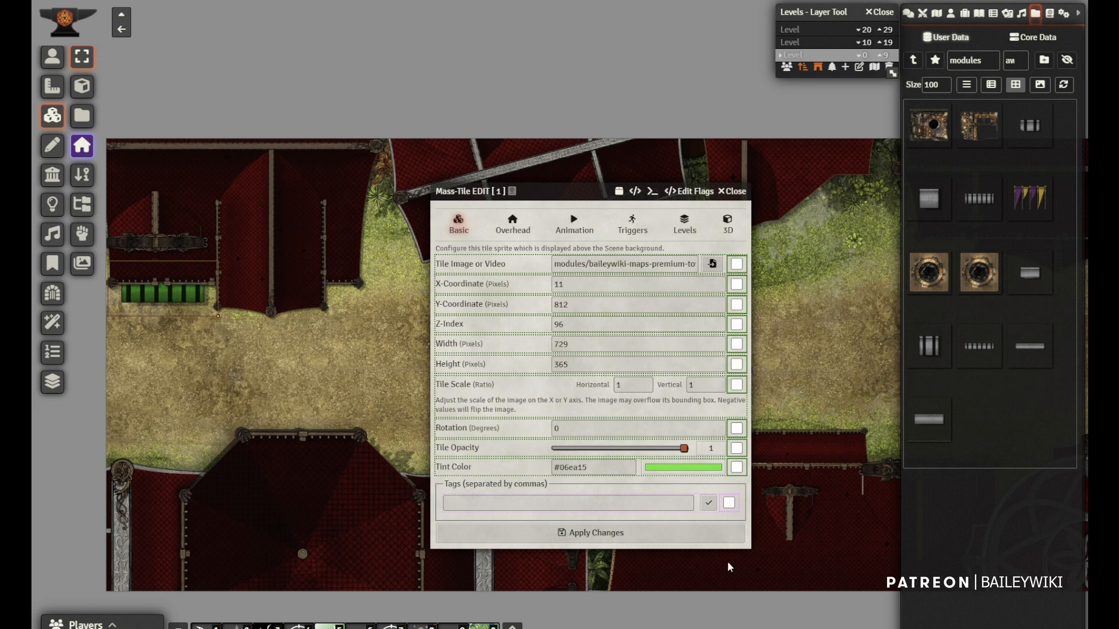
pyautogui.click(497, 453)
pyautogui.click(549, 530)
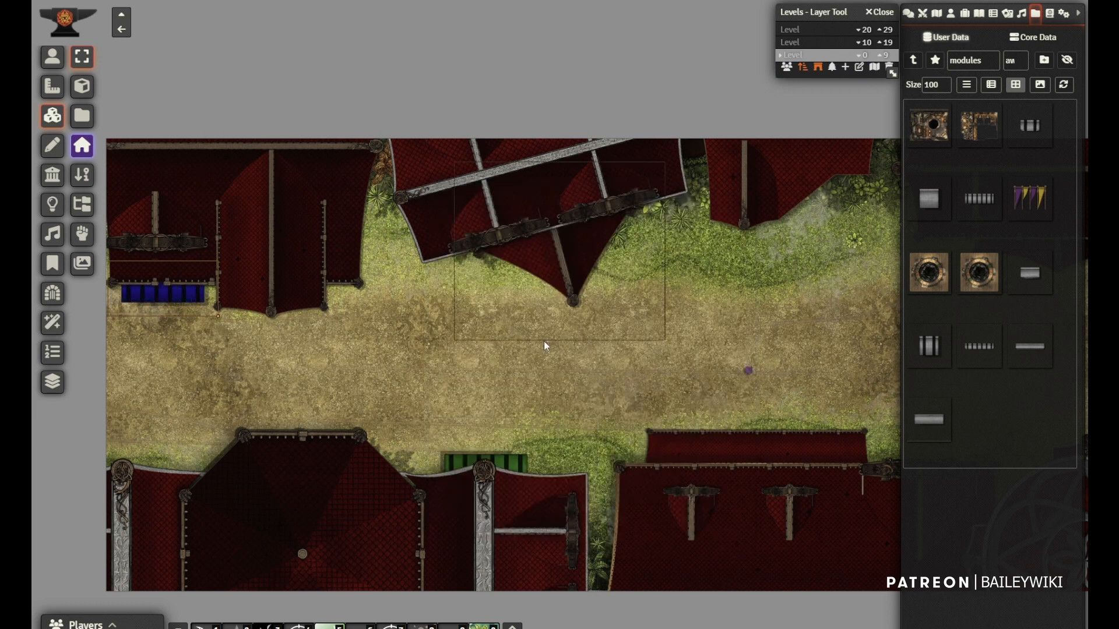
# Place the short striped awning tile, tint it yellow, and tuck it behind the gable tip of the upper middle roof
pyautogui.moveTo(545, 345); pyautogui.dragTo(237, 367)
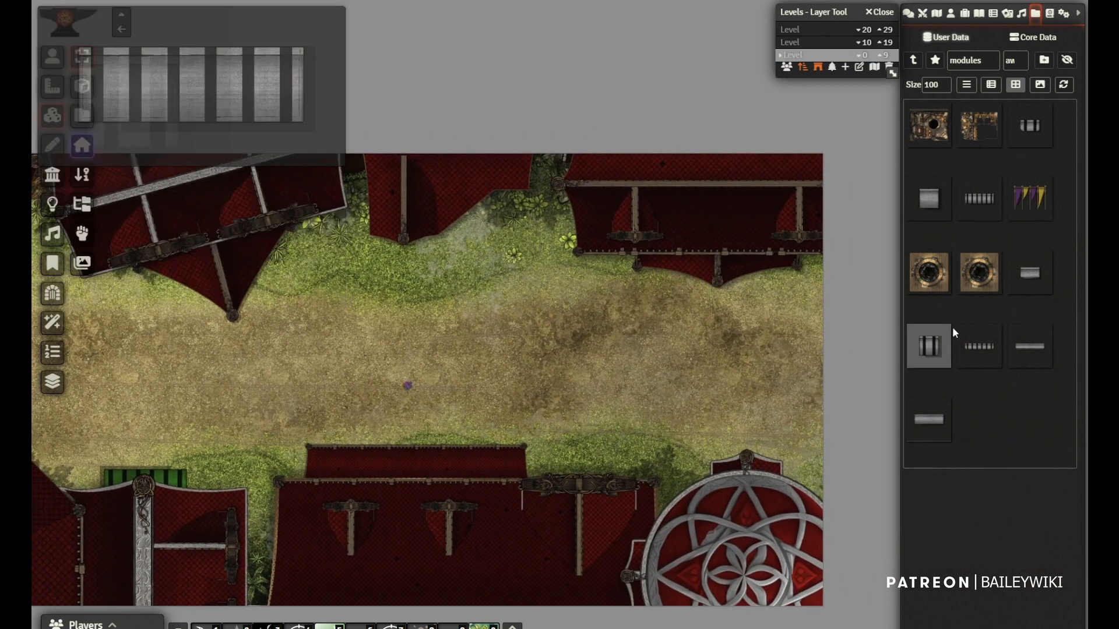
pyautogui.moveTo(929, 347); pyautogui.dragTo(438, 309)
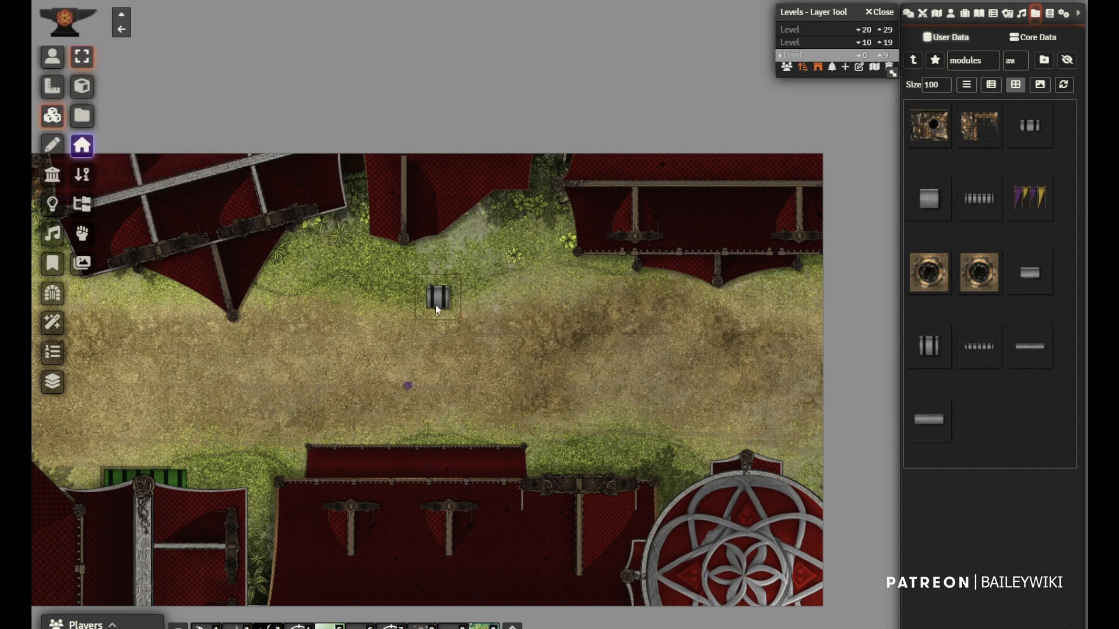
pyautogui.doubleClick(436, 305)
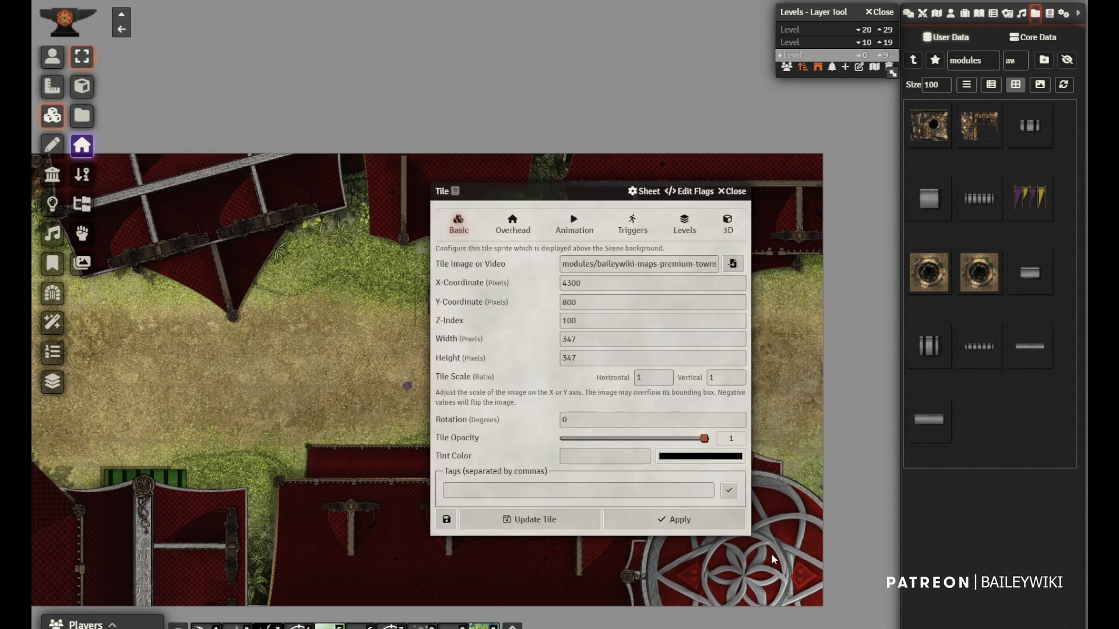
pyautogui.click(548, 523)
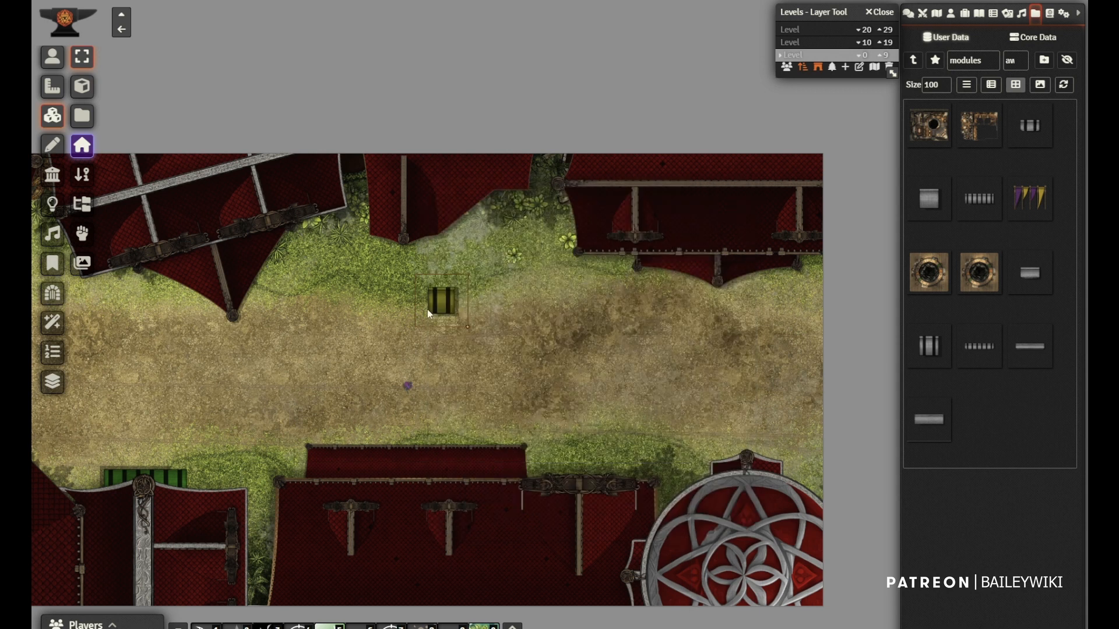
pyautogui.moveTo(410, 264); pyautogui.dragTo(408, 257)
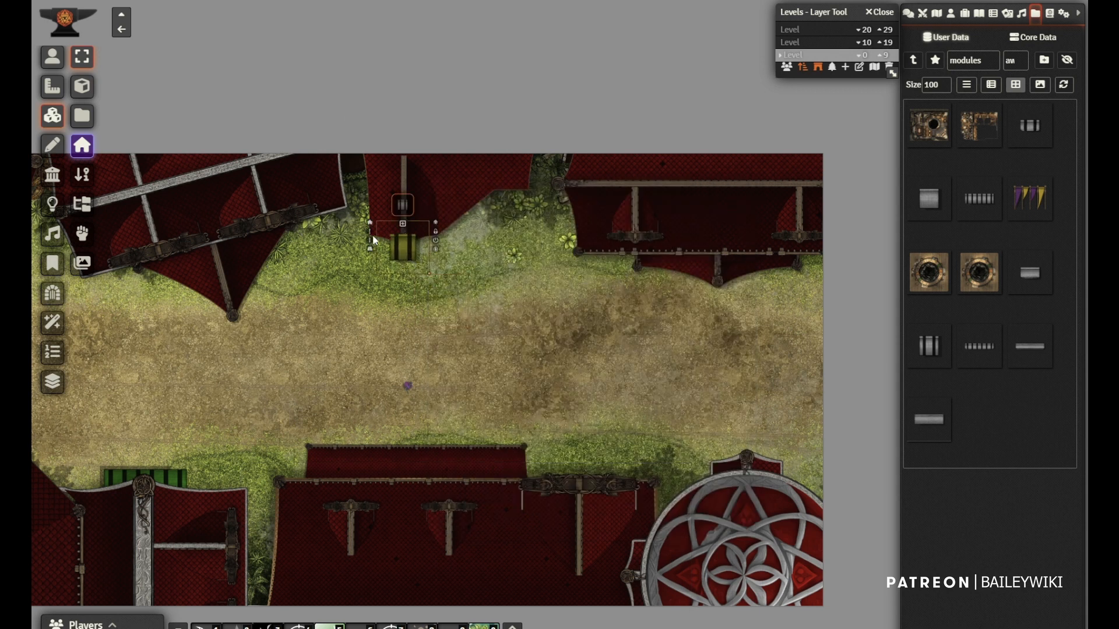
# Apply the Dungeondraft tint #5900ff to the long lower roof together with its dormers and front extension
pyautogui.moveTo(387, 351); pyautogui.dragTo(495, 337)
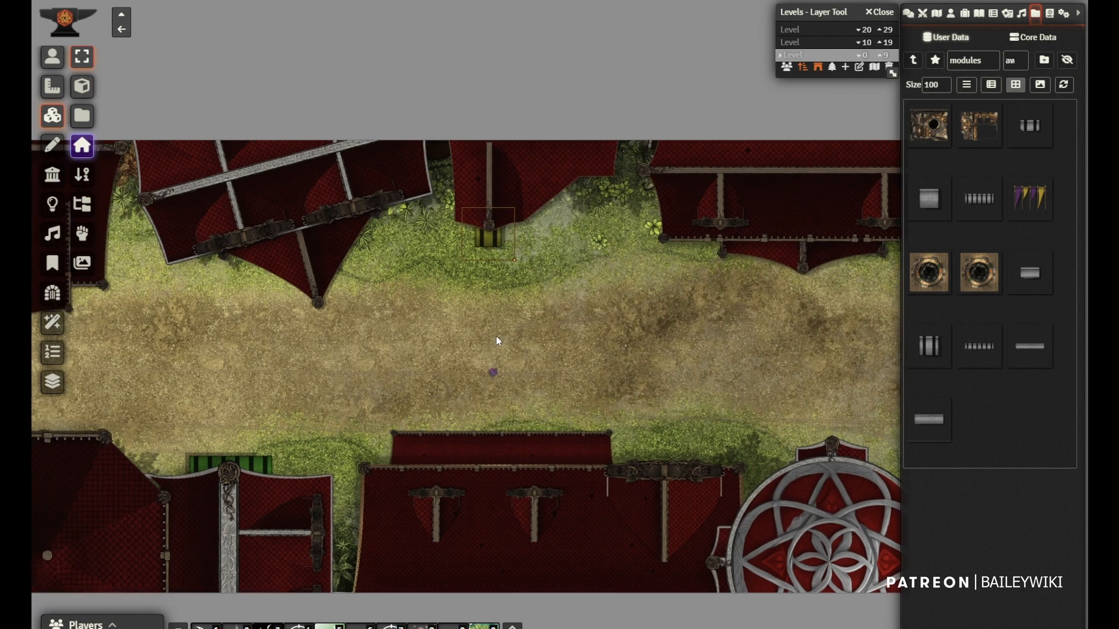
pyautogui.moveTo(471, 375); pyautogui.dragTo(496, 330)
pyautogui.click(685, 477)
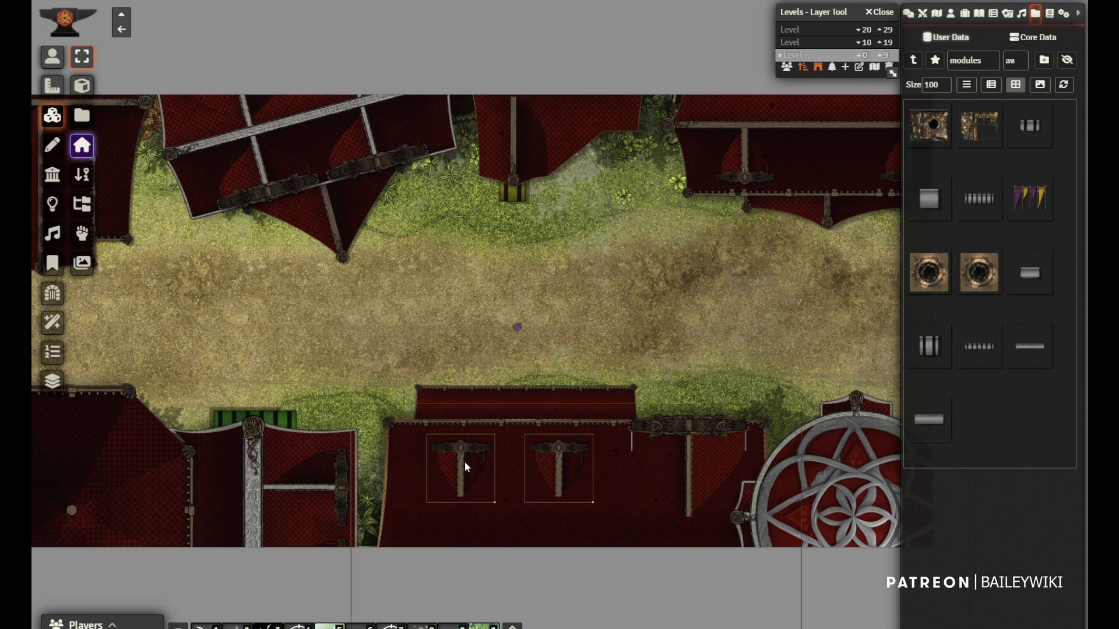
pyautogui.click(483, 627)
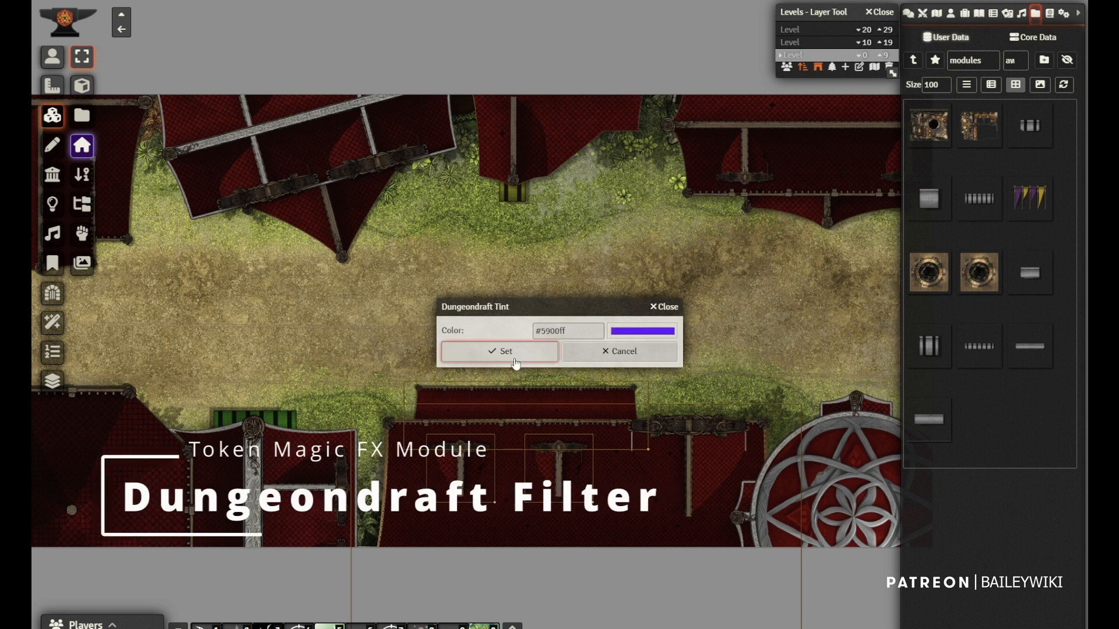
pyautogui.click(480, 348)
# Apply a golden-yellow Dungeondraft tint to the round ornamental roof at the lower-right end of the street
pyautogui.moveTo(480, 345); pyautogui.dragTo(149, 251)
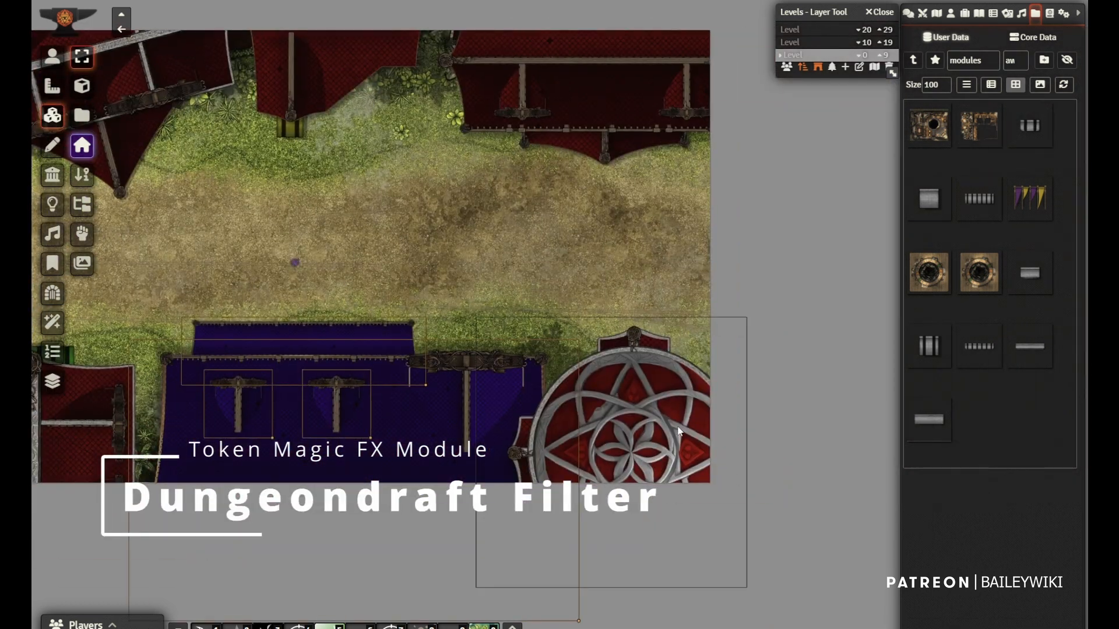
pyautogui.click(484, 627)
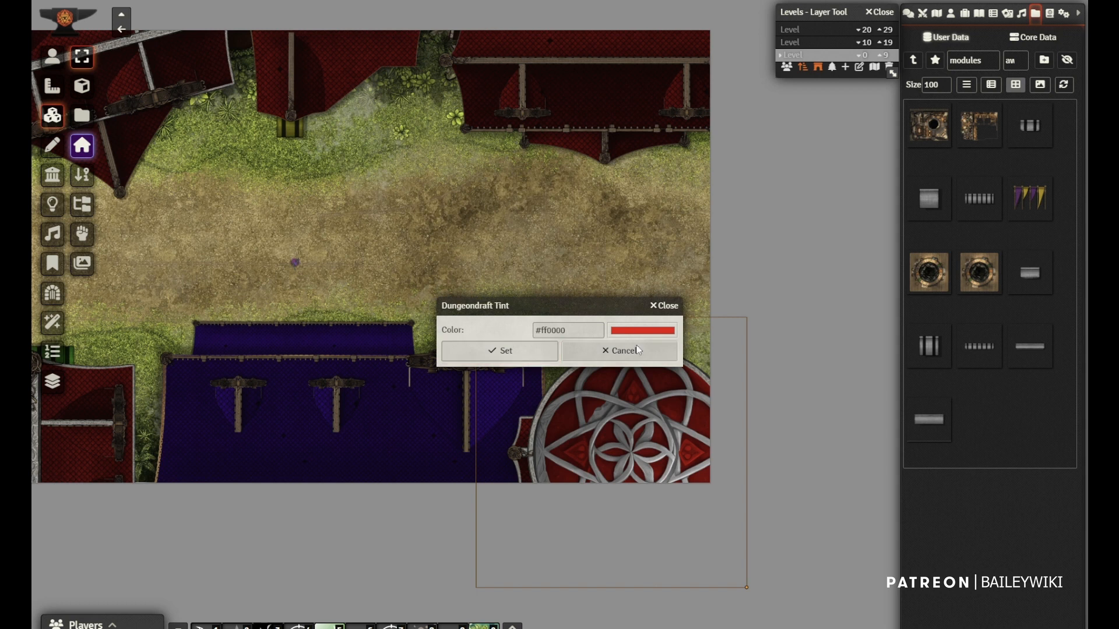
pyautogui.click(732, 437)
pyautogui.click(515, 351)
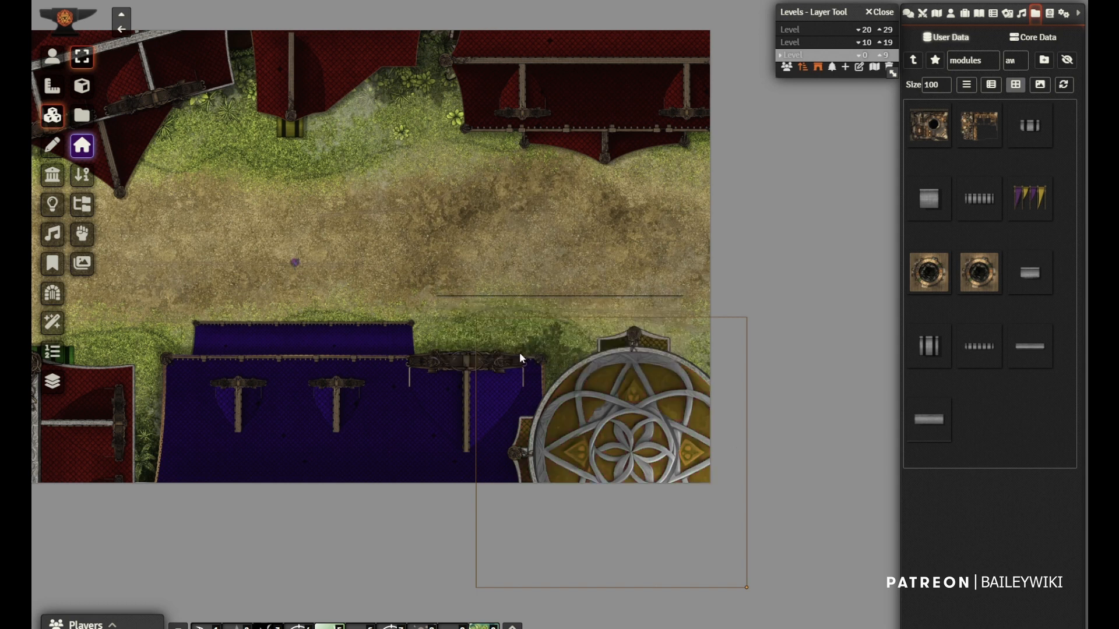
# Apply the Dungeondraft tint #00ff11 to the upper-right roof, its two dormers and its street-side gable
pyautogui.moveTo(452, 178); pyautogui.dragTo(546, 351)
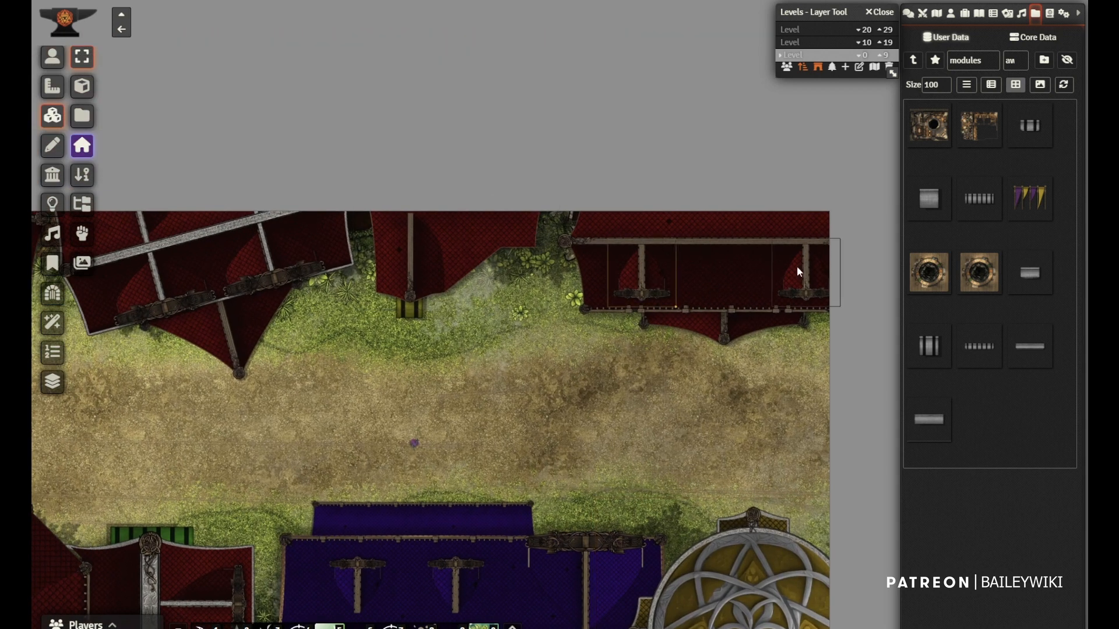
pyautogui.click(751, 281)
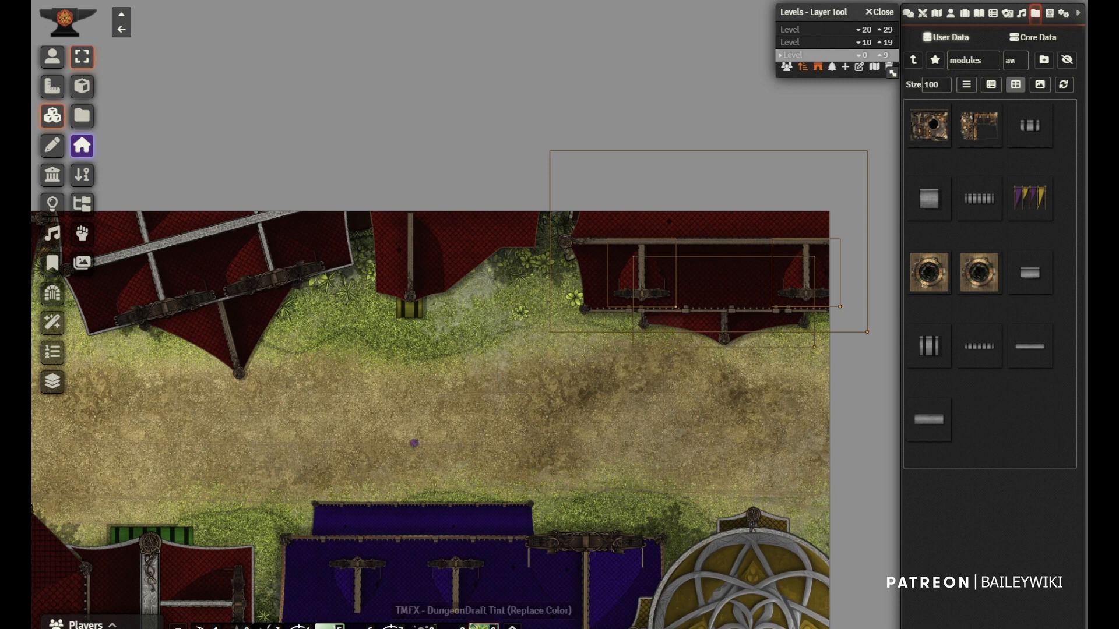
pyautogui.click(484, 626)
pyautogui.click(663, 331)
pyautogui.click(715, 435)
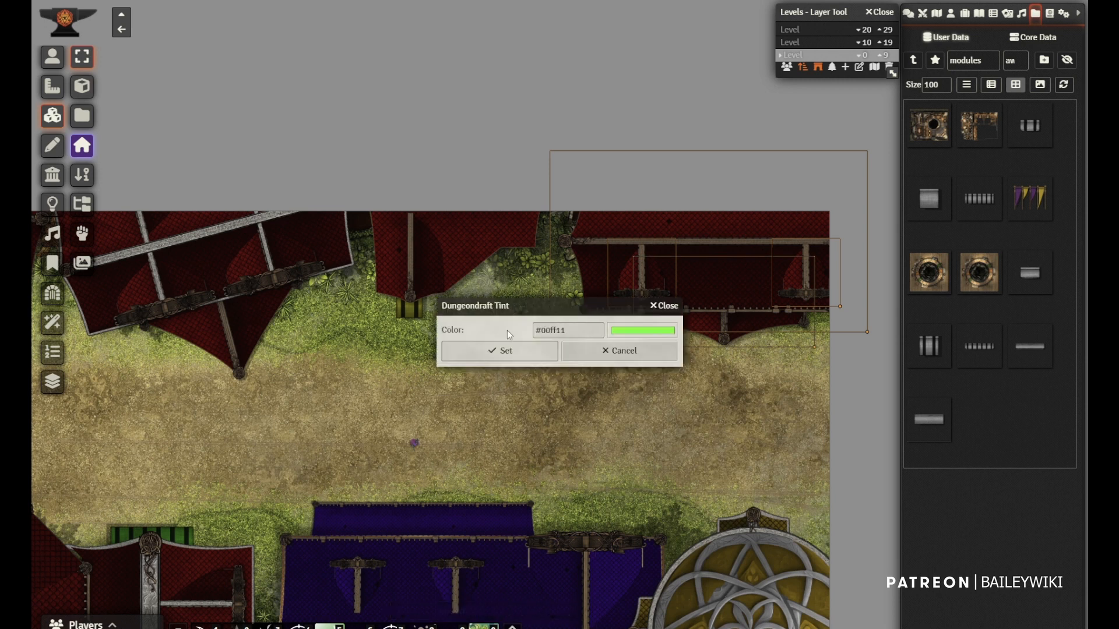
pyautogui.click(500, 351)
# Apply the grey Dungeondraft tint #9d9780 to the upper-left roof, its large gable and its dormer
pyautogui.moveTo(338, 459); pyautogui.dragTo(711, 372)
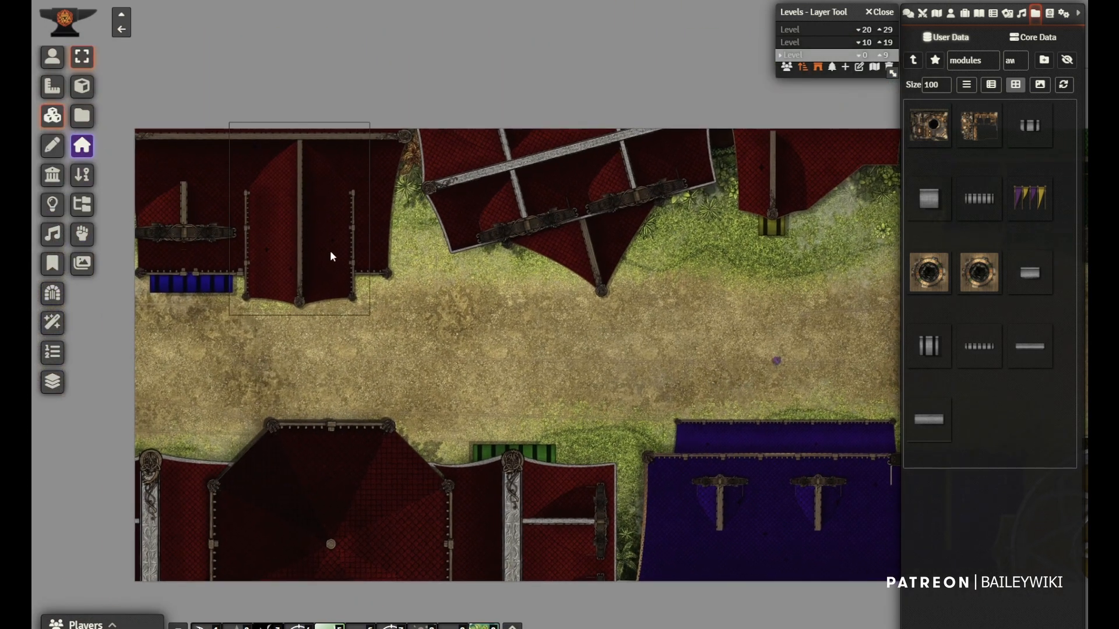
pyautogui.click(295, 215)
pyautogui.click(192, 192)
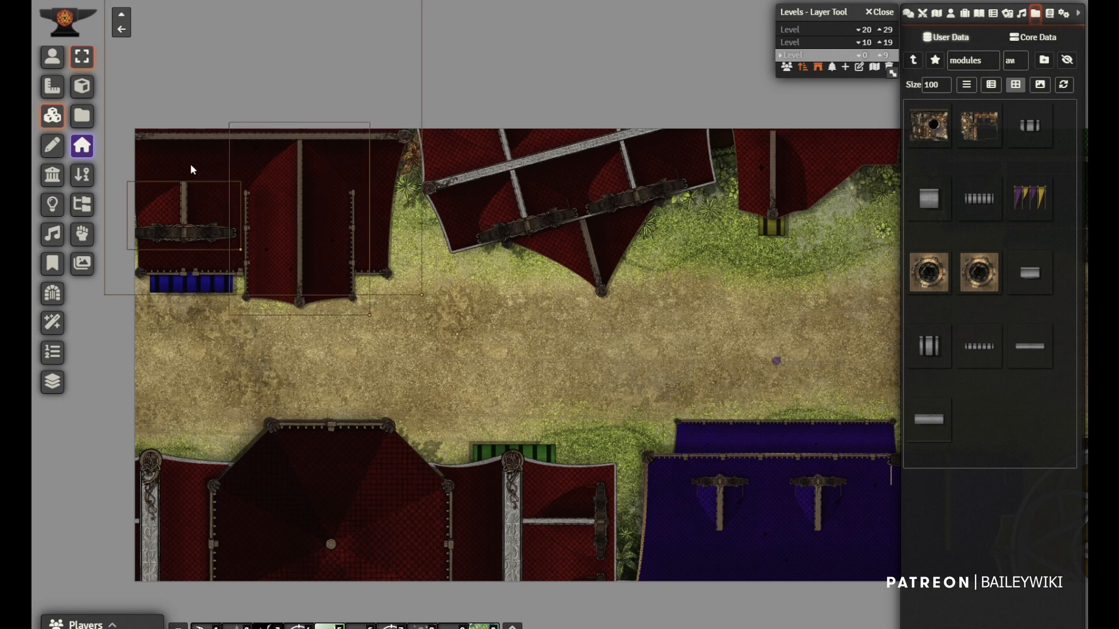
pyautogui.click(484, 624)
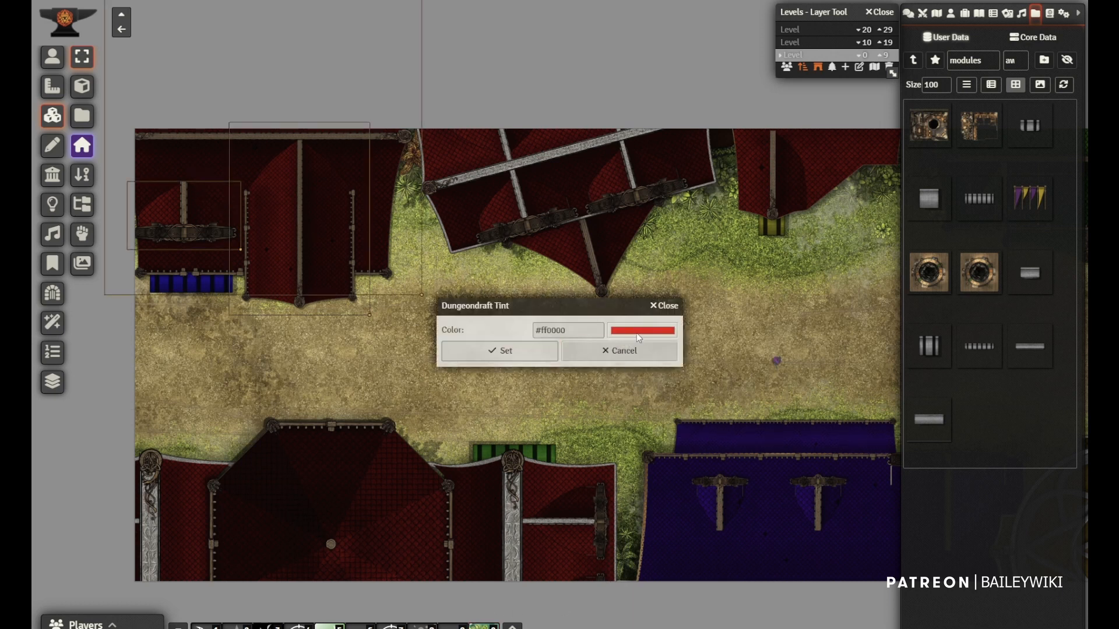
pyautogui.click(635, 371)
pyautogui.click(505, 350)
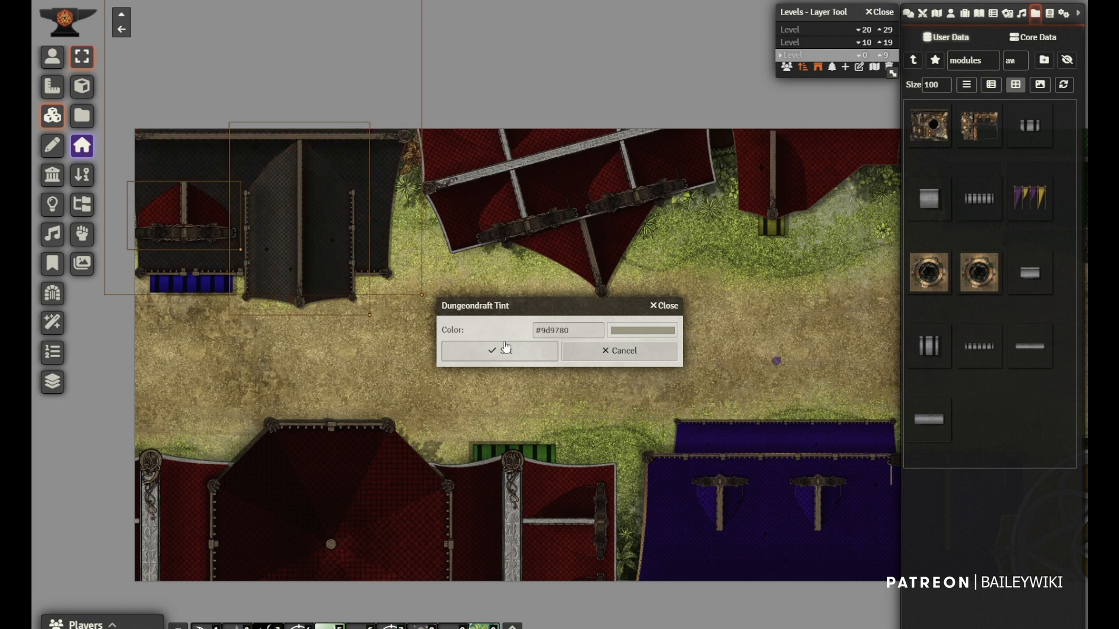
# Apply a dark yellow Dungeondraft tint to the tilted upper roof and its triangular street-side gable
pyautogui.moveTo(542, 338); pyautogui.dragTo(423, 380)
pyautogui.click(399, 234)
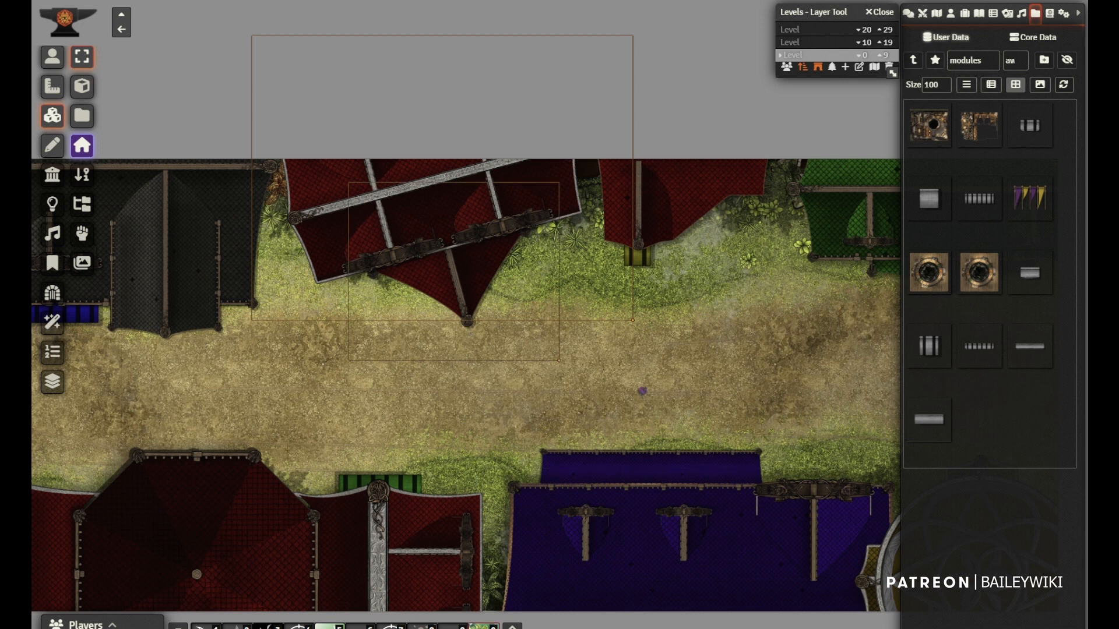
pyautogui.click(483, 626)
pyautogui.click(648, 330)
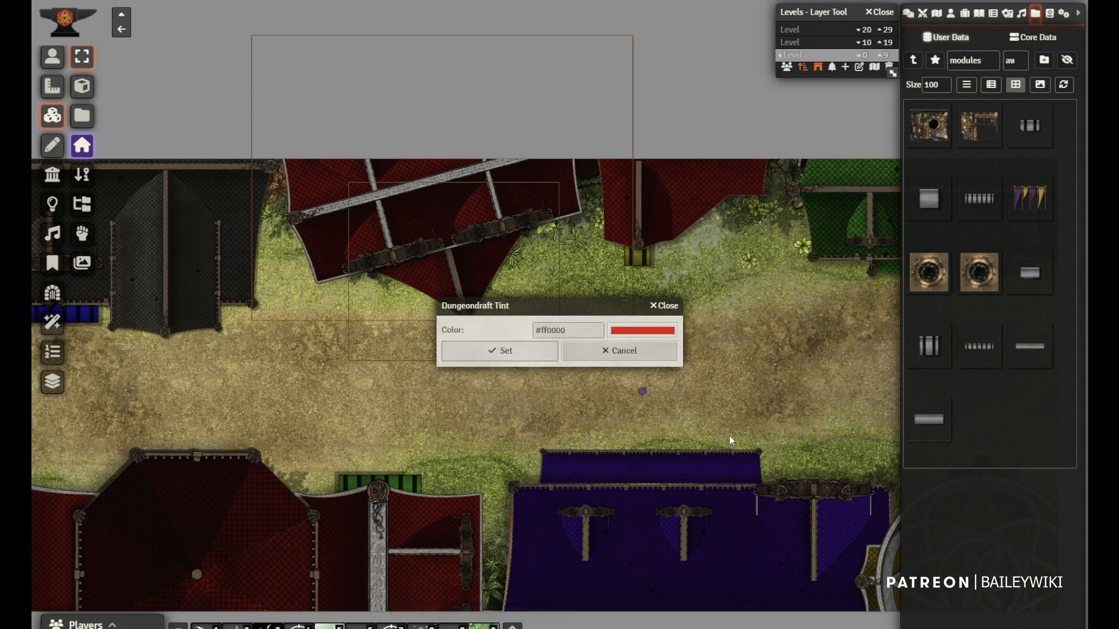
pyautogui.click(506, 350)
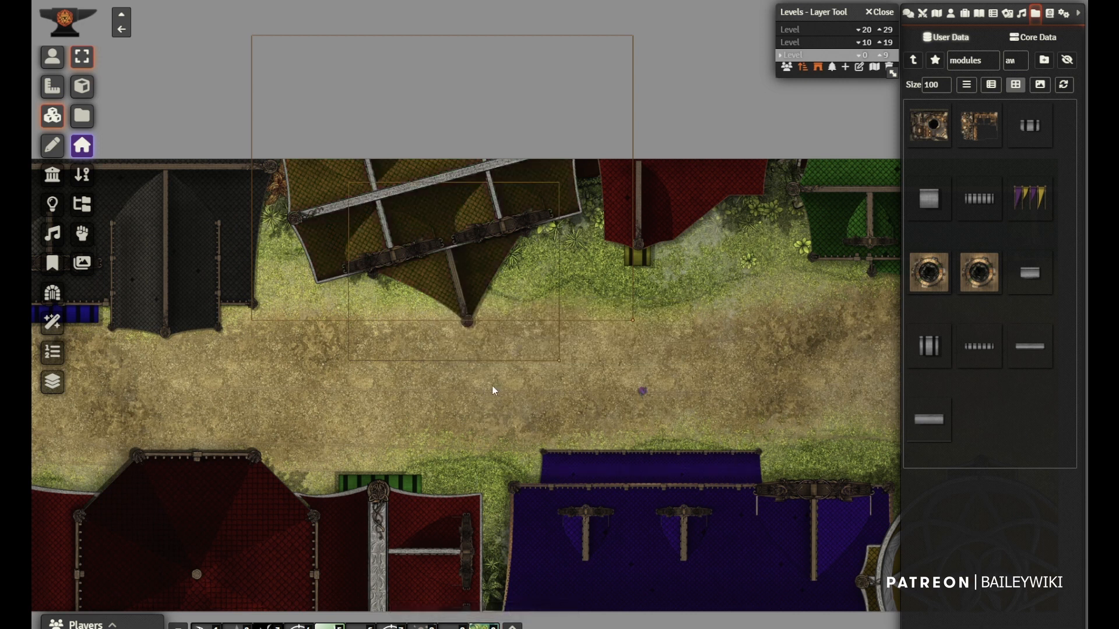
# Switch to the level spanning 10 to 19 and search the modules folder for "roof" tiles
pyautogui.moveTo(491, 385); pyautogui.dragTo(483, 236)
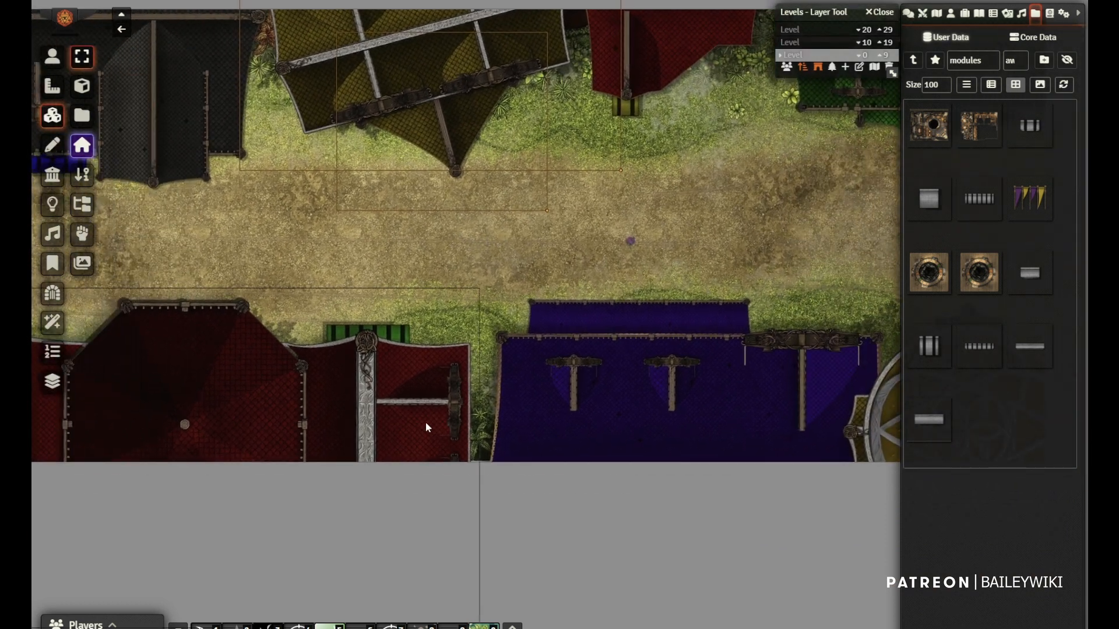
pyautogui.moveTo(566, 200); pyautogui.dragTo(611, 330)
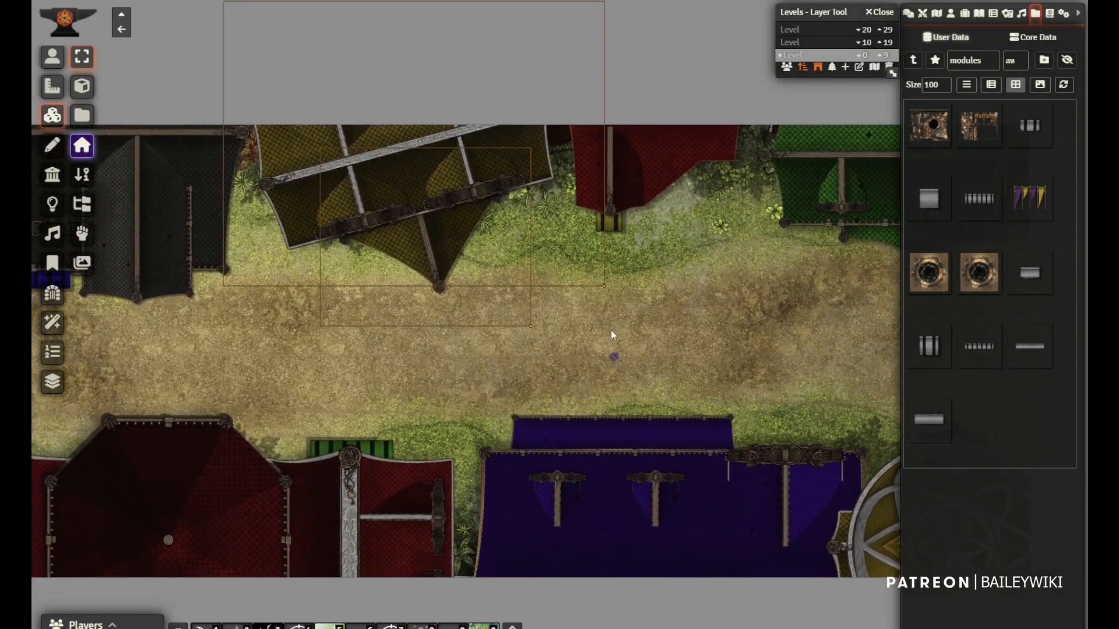
pyautogui.click(824, 46)
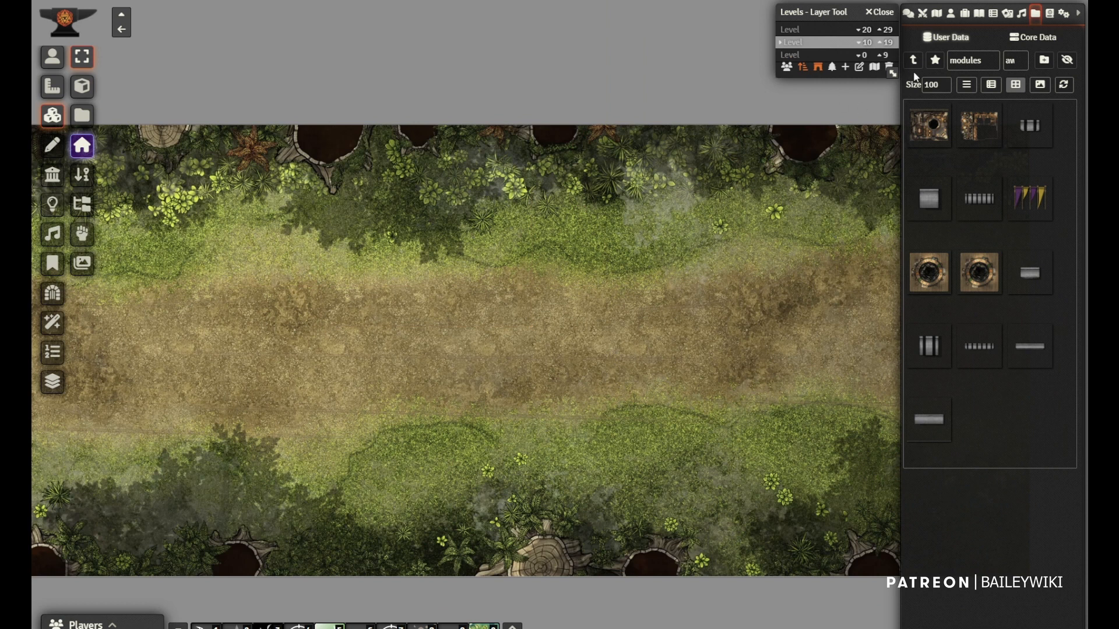
pyautogui.write('roof')
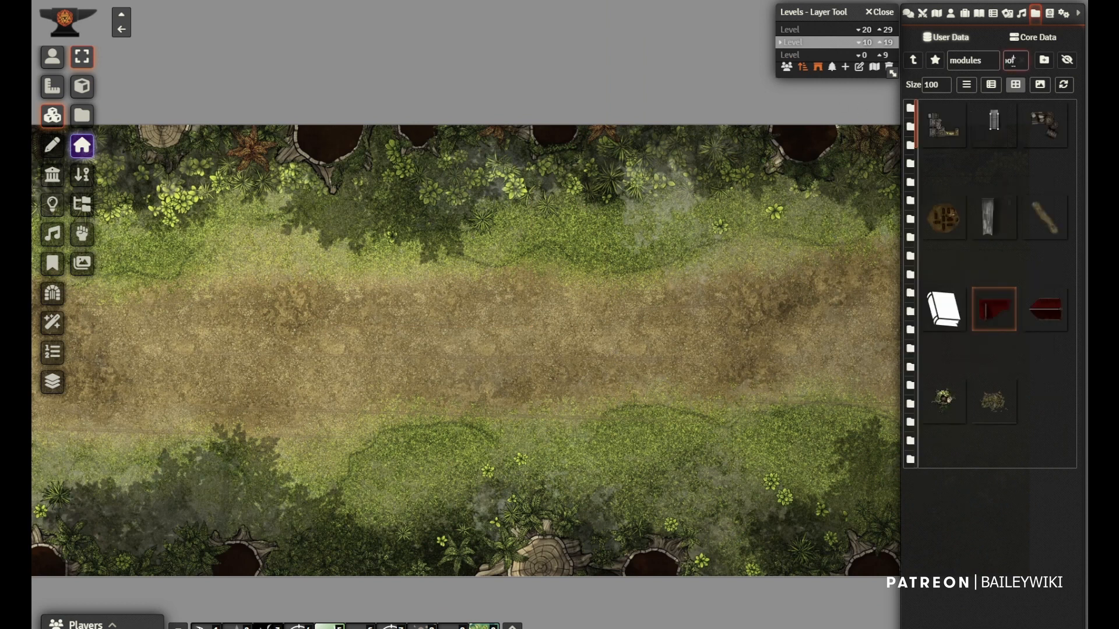
# Set the tile size to 200 and place the leafy tree canopy with hanging lanterns over the map's lower-left corner
pyautogui.scroll(-7, 978, 315)
pyautogui.scroll(-10, 1030, 338)
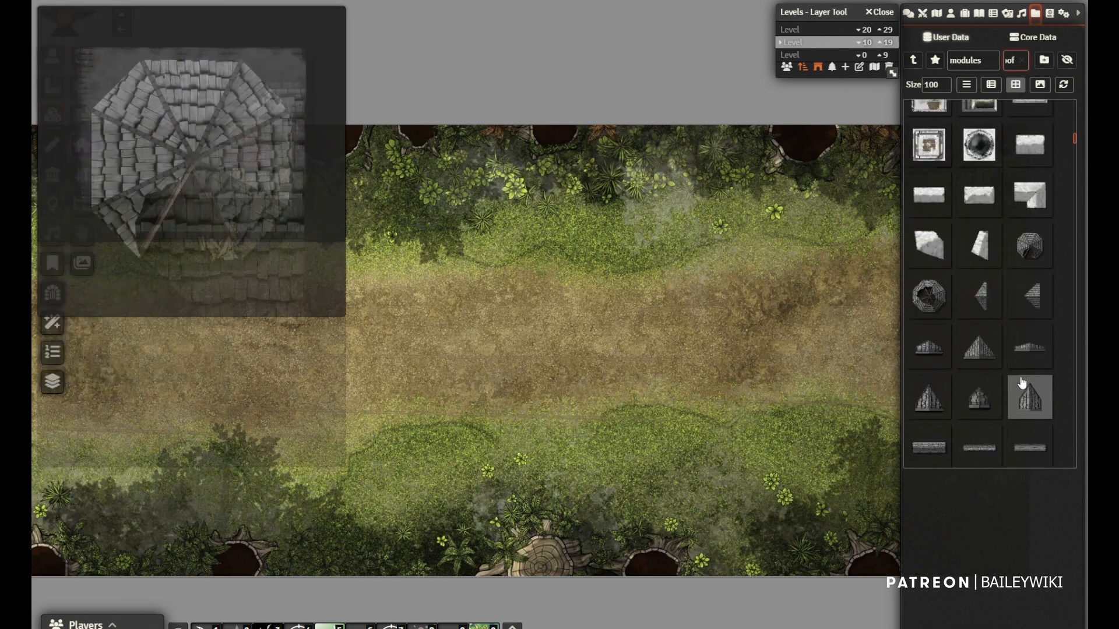
pyautogui.scroll(-1, 1029, 350)
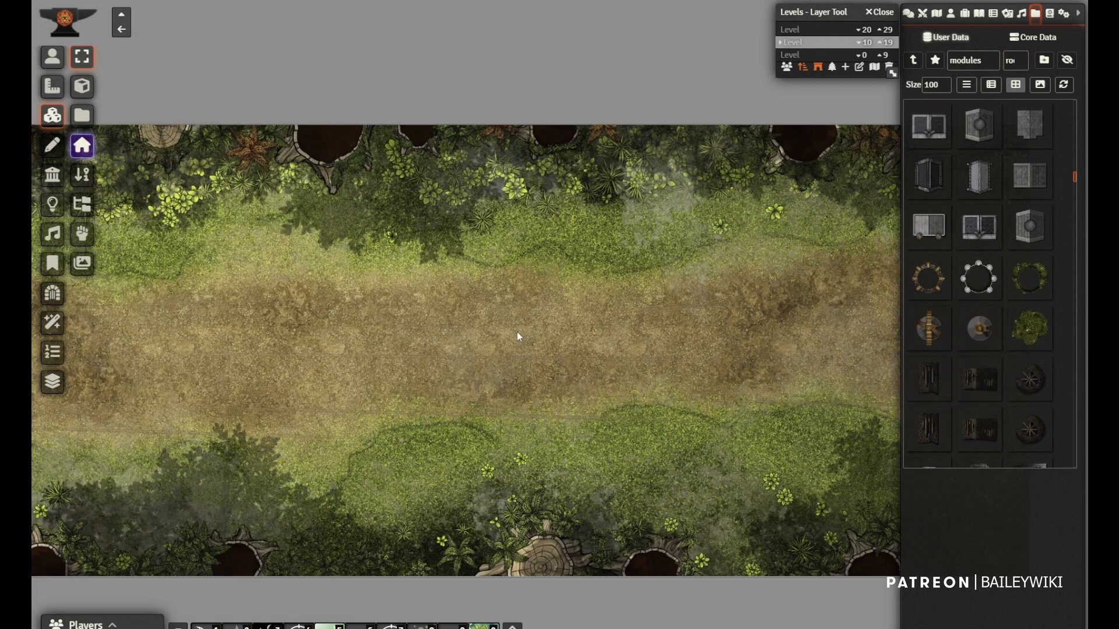
pyautogui.moveTo(938, 87); pyautogui.dragTo(913, 88)
pyautogui.write('200')
pyautogui.moveTo(1029, 327); pyautogui.dragTo(103, 513)
pyautogui.scroll(5, 282, 385)
pyautogui.moveTo(494, 372); pyautogui.dragTo(606, 296)
pyautogui.scroll(-2, 233, 422)
pyautogui.moveTo(225, 432); pyautogui.dragTo(175, 417)
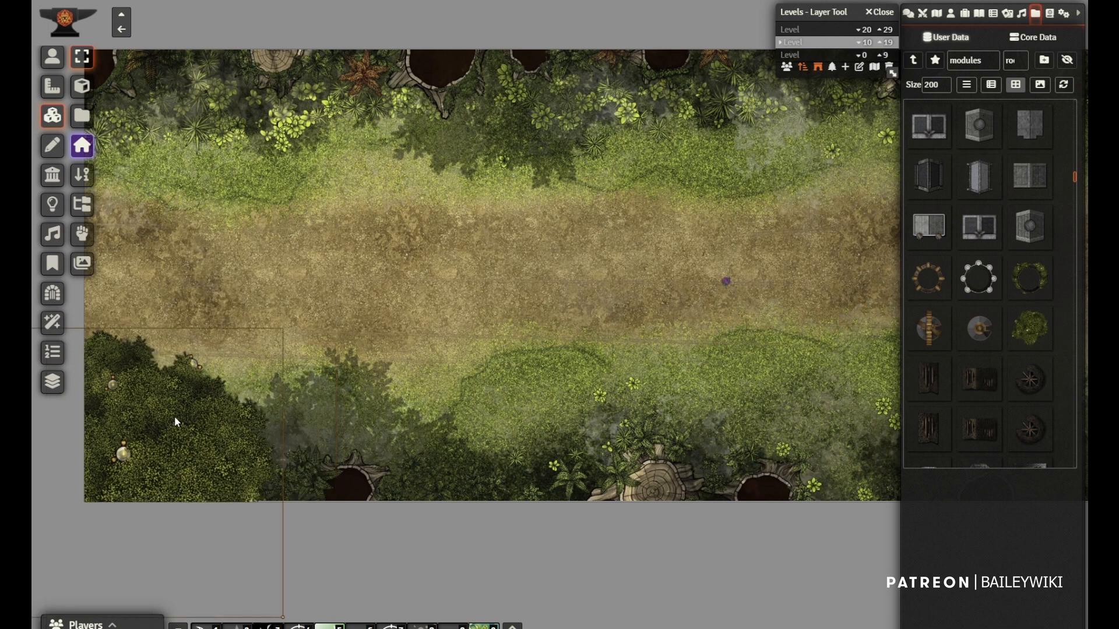
# Copy the tree canopy and place duplicates at the middle of the lower map edge and in the lower-right corner
pyautogui.hotkey('ctrl', 'c')
pyautogui.hotkey('ctrl', 'v')
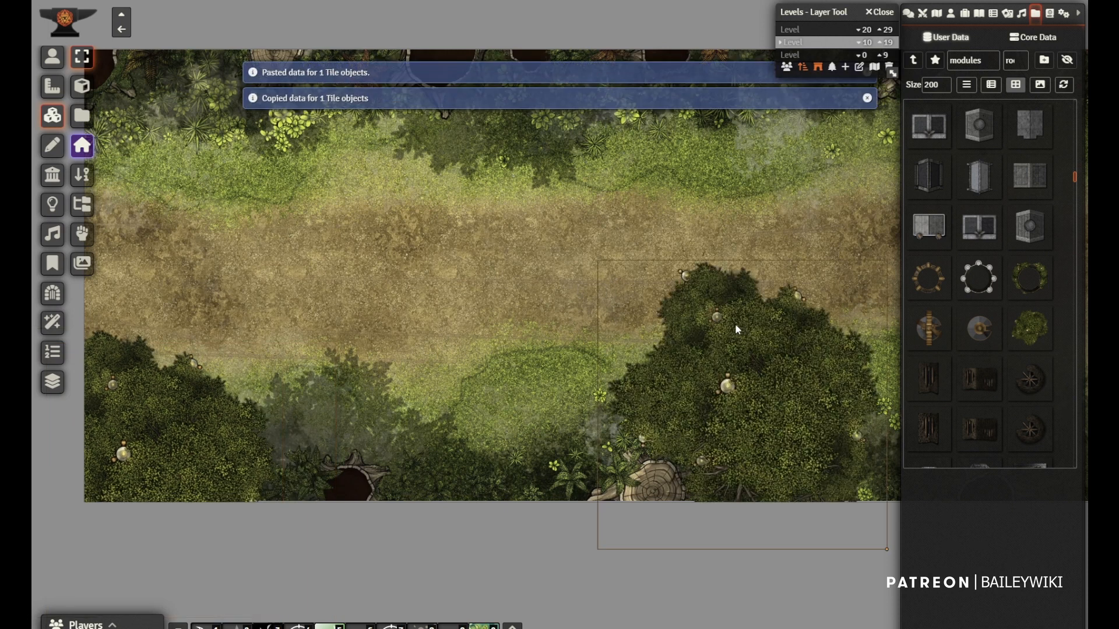
pyautogui.doubleClick(735, 324)
pyautogui.click(738, 192)
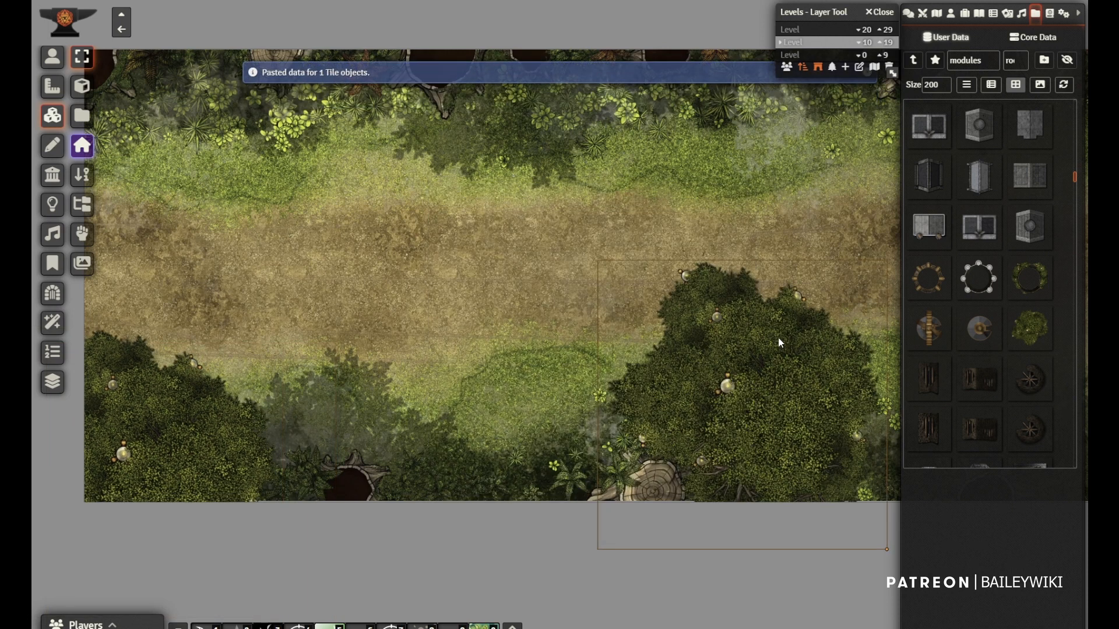
pyautogui.moveTo(778, 337); pyautogui.dragTo(618, 411)
pyautogui.moveTo(780, 295); pyautogui.dragTo(643, 336)
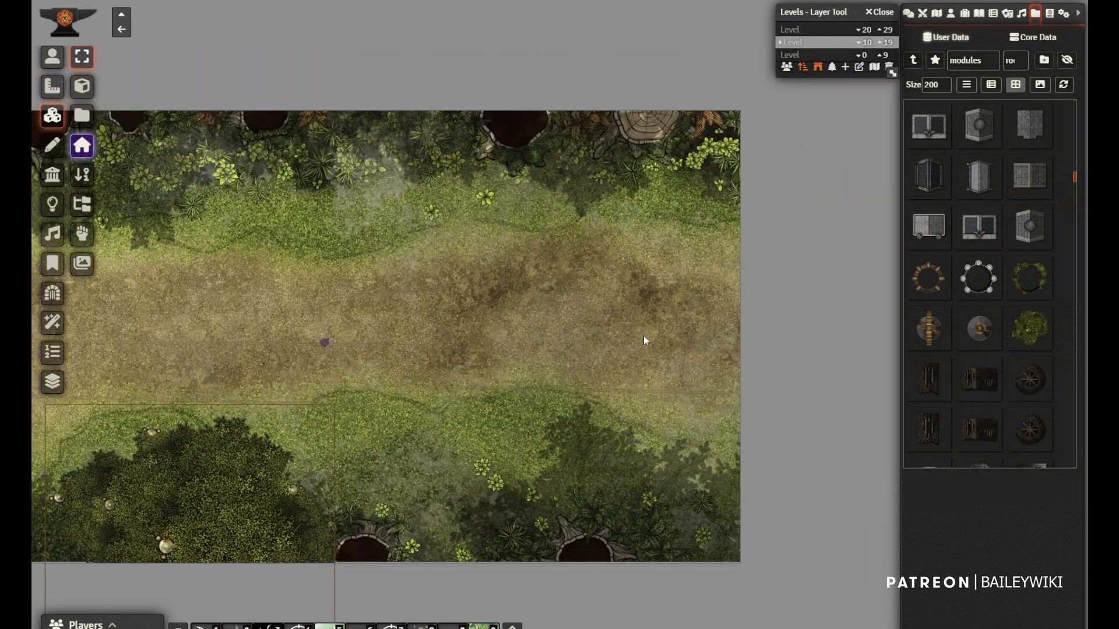
pyautogui.hotkey('ctrl', 'v')
pyautogui.moveTo(703, 435); pyautogui.dragTo(674, 461)
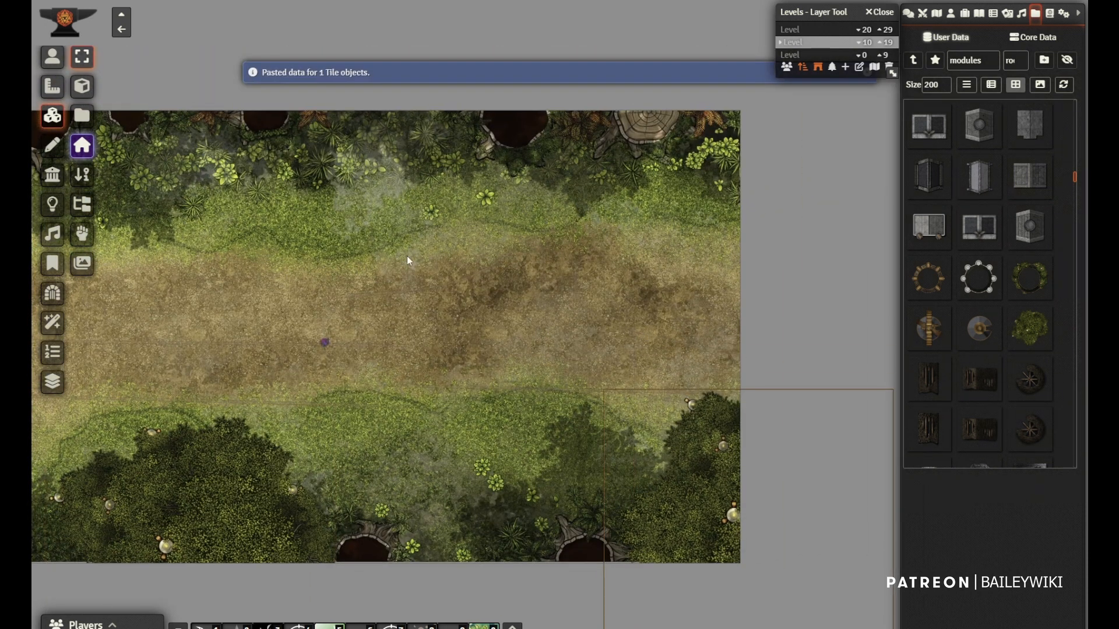
# Paste three more tree canopies along the upper map edge: in the right corner, over the left part and near the middle
pyautogui.hotkey('ctrl', 'v')
pyautogui.moveTo(542, 358); pyautogui.dragTo(646, 112)
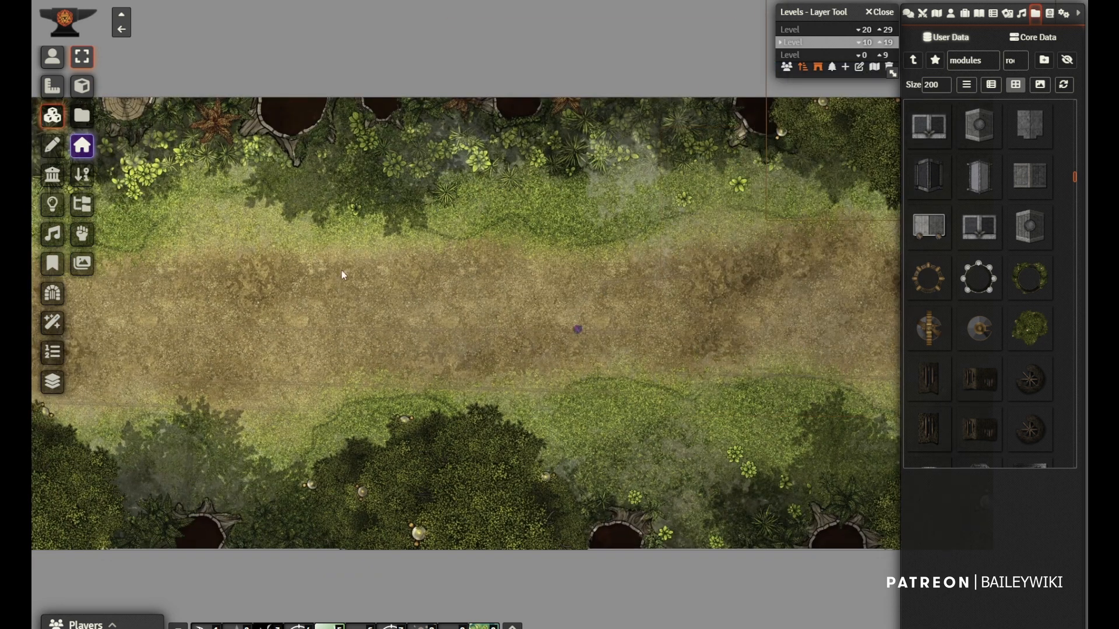
pyautogui.hotkey('ctrl', 'v')
pyautogui.moveTo(466, 410); pyautogui.dragTo(293, 118)
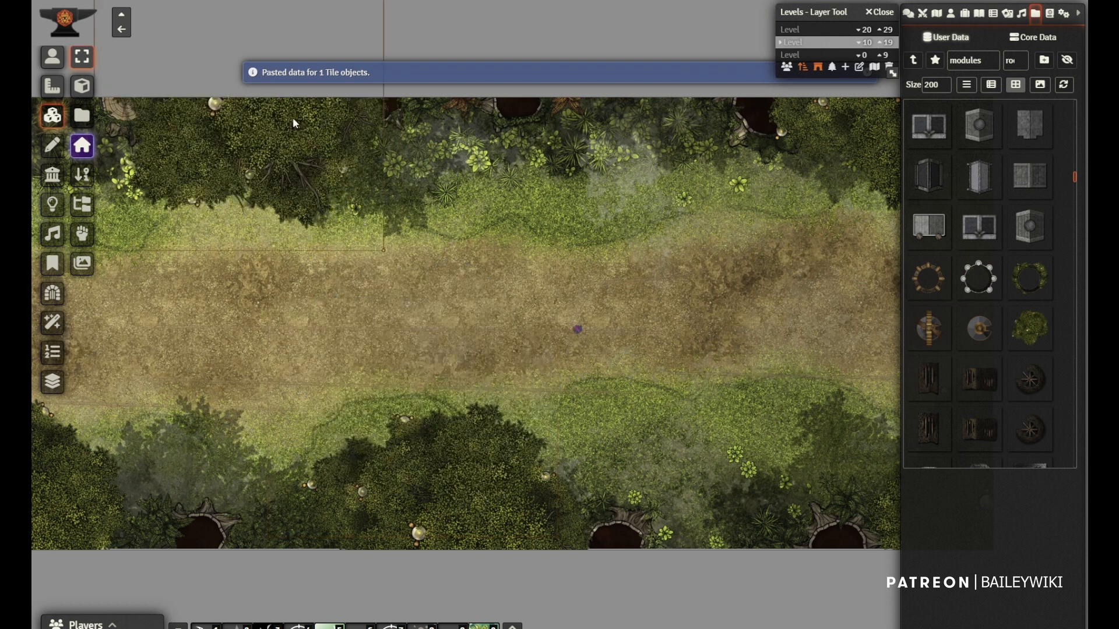
pyautogui.moveTo(549, 223); pyautogui.dragTo(571, 257)
pyautogui.hotkey('ctrl', 'v')
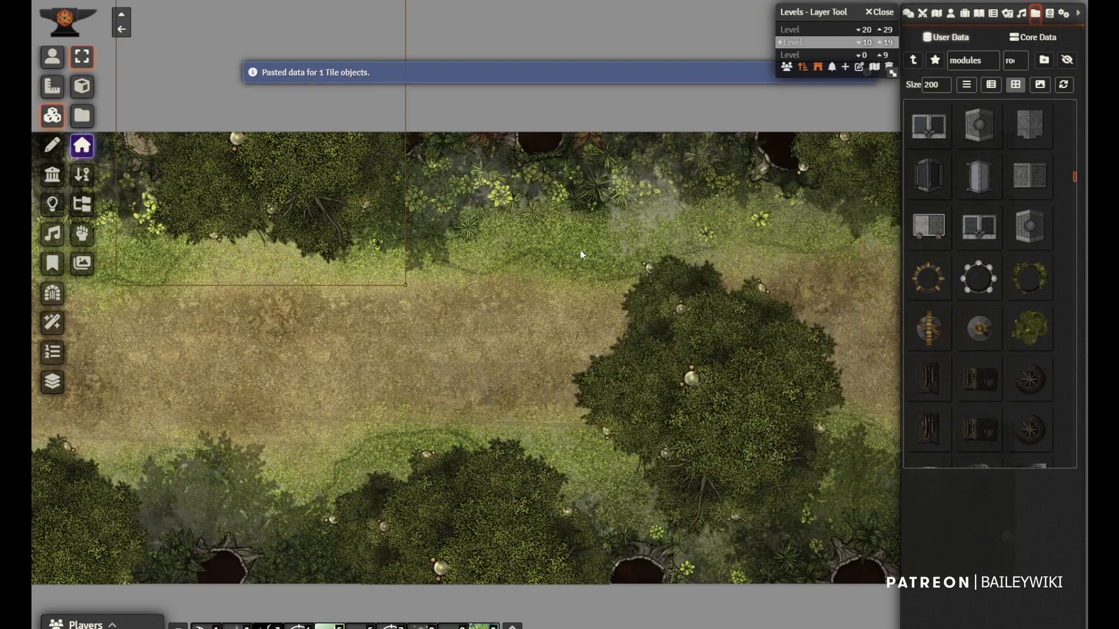
pyautogui.moveTo(743, 358); pyautogui.dragTo(513, 131)
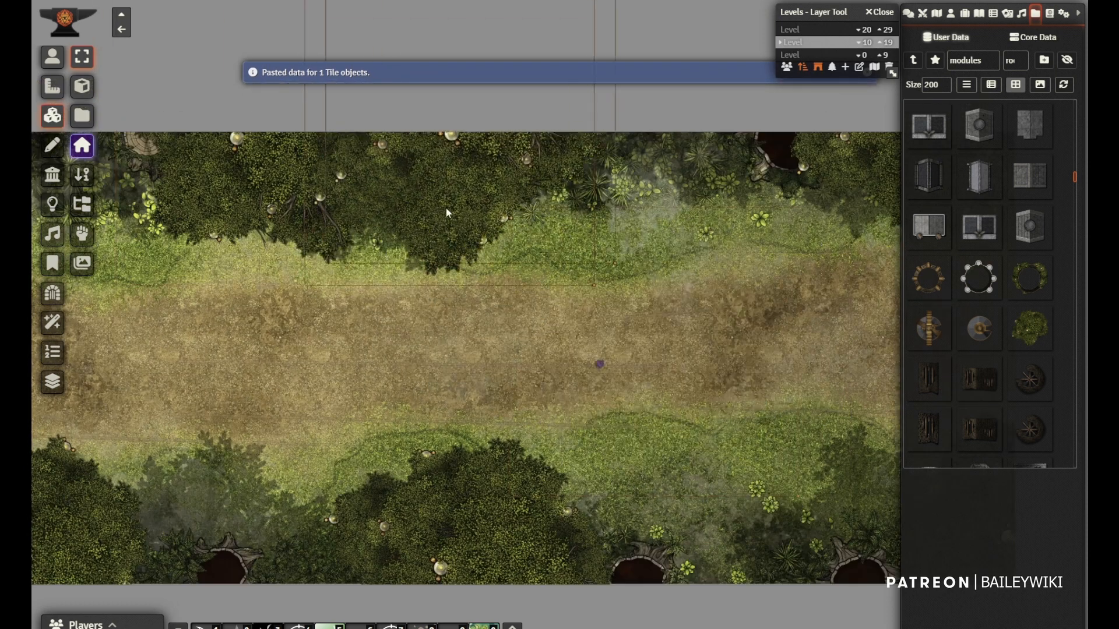
# On the level spanning 20 to 29, place the bw-dome-elvish-02c-colorable.webp dome, enlarge it and position it at the lower map edge
pyautogui.click(822, 31)
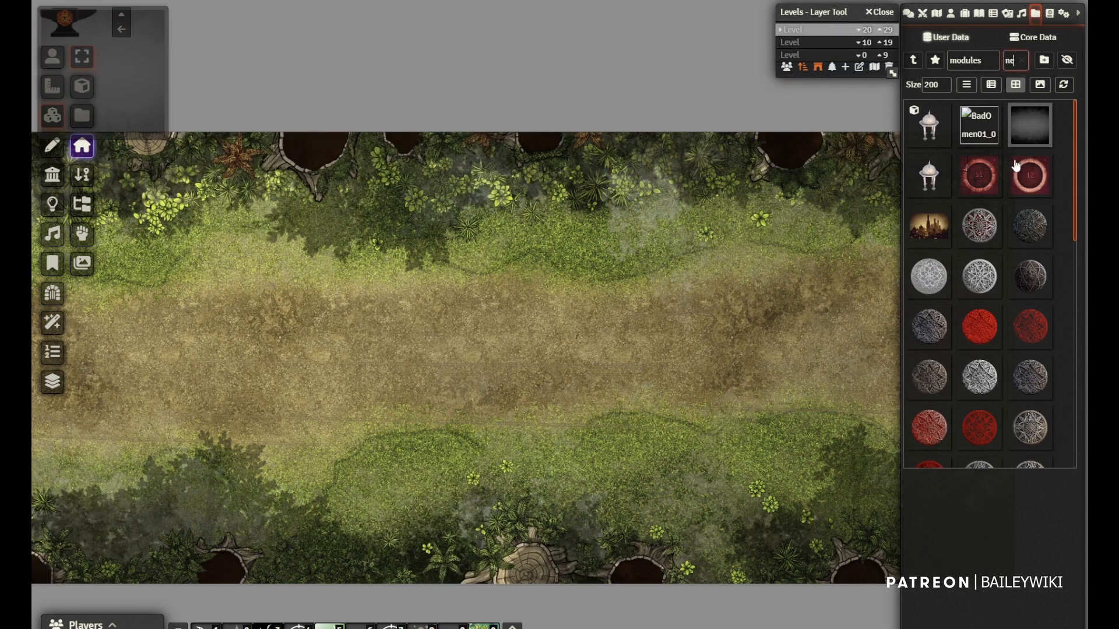
pyautogui.moveTo(989, 226)
pyautogui.scroll(-2, 990, 367)
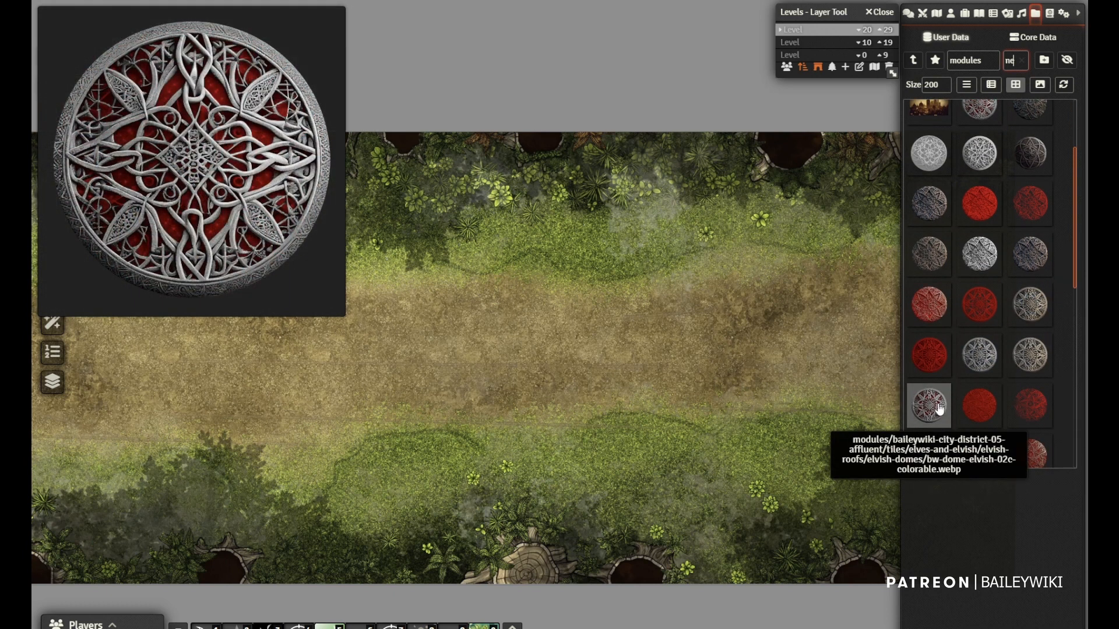
pyautogui.moveTo(500, 418); pyautogui.dragTo(503, 419)
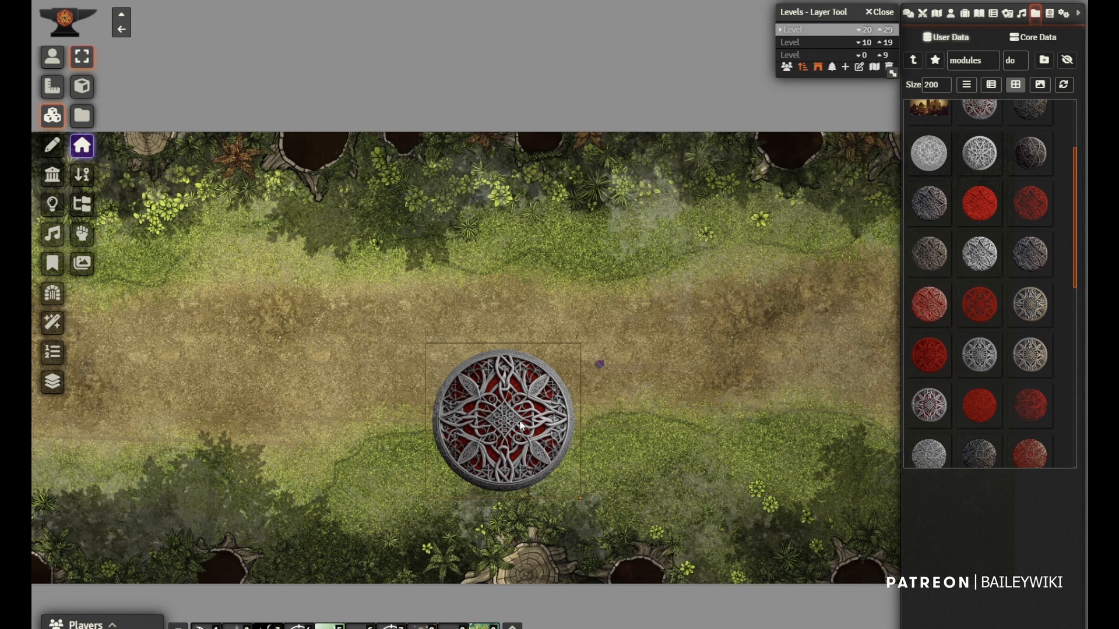
pyautogui.scroll(3, 521, 426)
pyautogui.scroll(7, 499, 460)
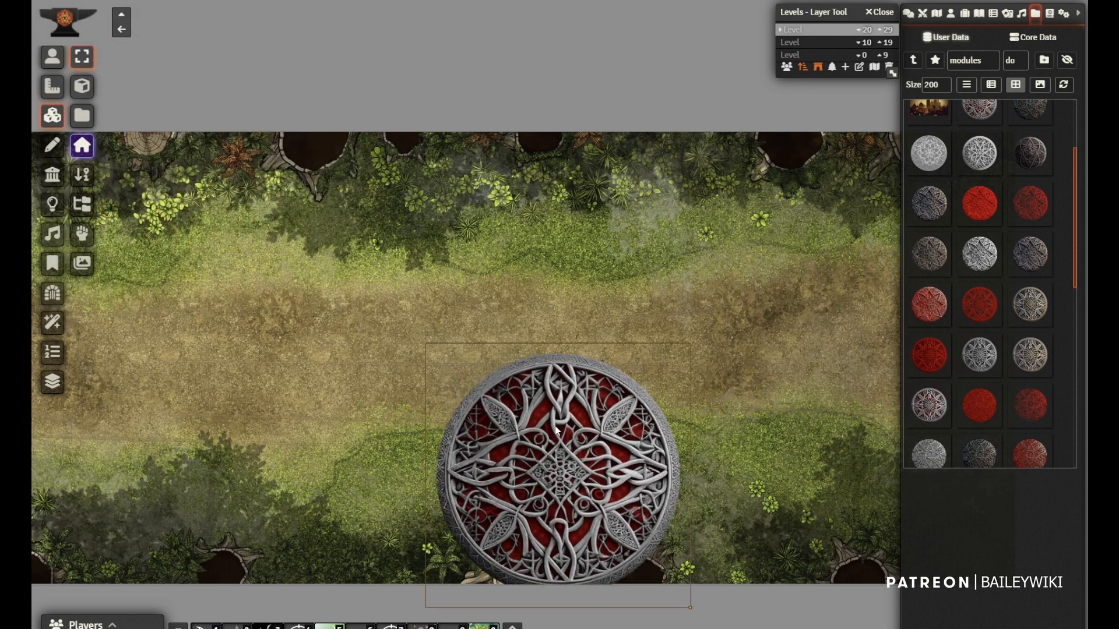
pyautogui.moveTo(555, 430); pyautogui.dragTo(414, 530)
# Apply a purple Dungeondraft tint to the large elvish dome
pyautogui.click(465, 620)
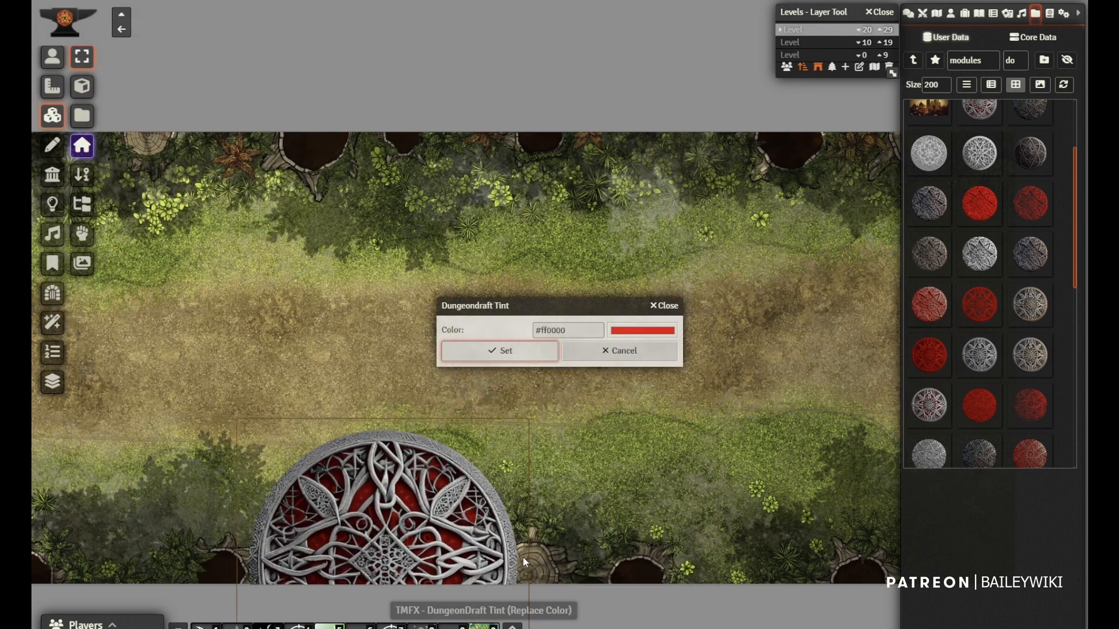
pyautogui.click(675, 438)
pyautogui.click(516, 352)
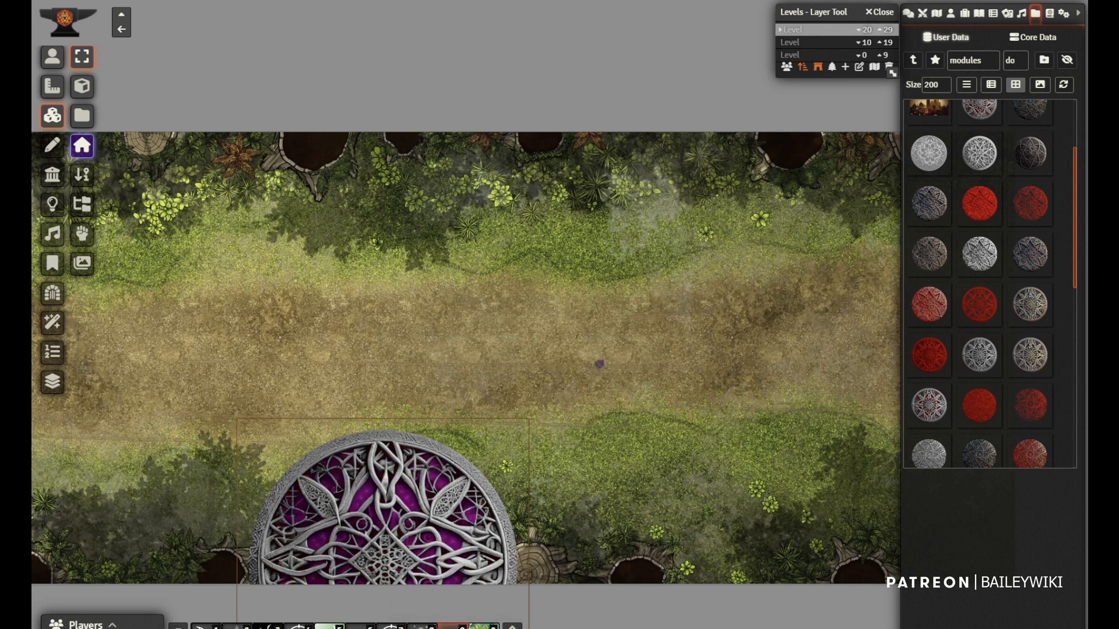
# Find the TMFX - Electric Sway macro by searching "swa" and execute it on the purple dome
pyautogui.click(179, 628)
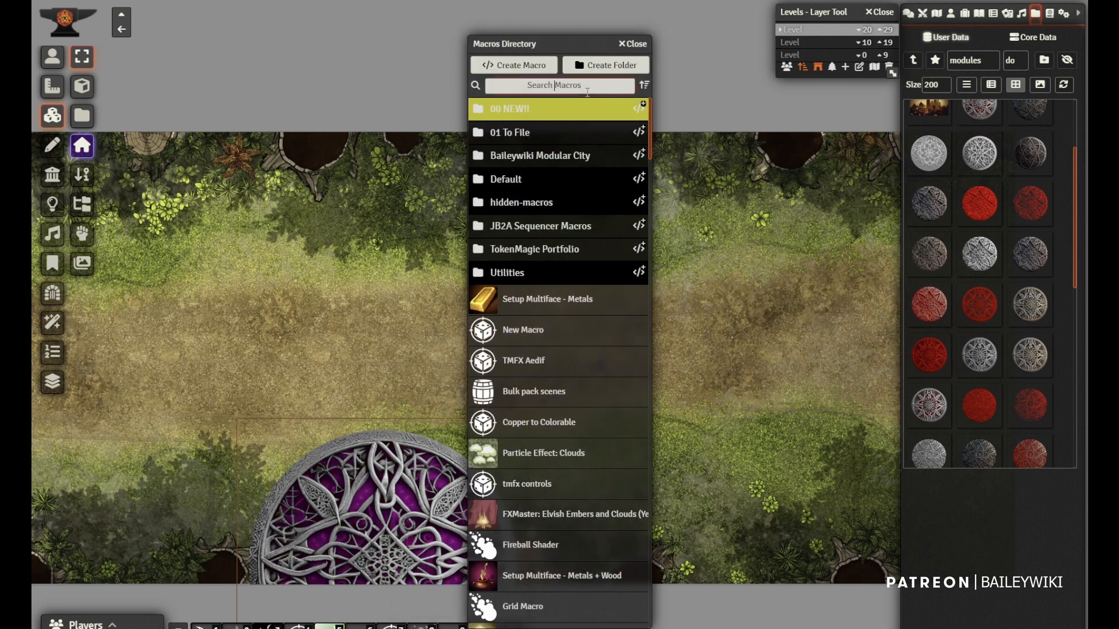
pyautogui.click(591, 86)
pyautogui.write('swa')
pyautogui.click(542, 134)
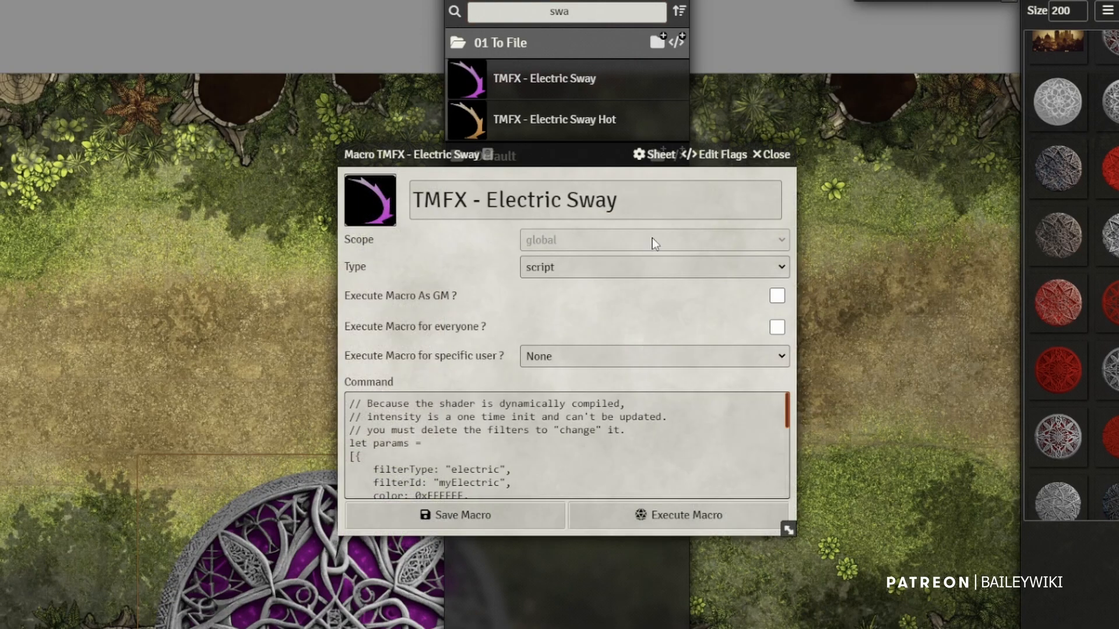
pyautogui.click(673, 0)
pyautogui.click(697, 518)
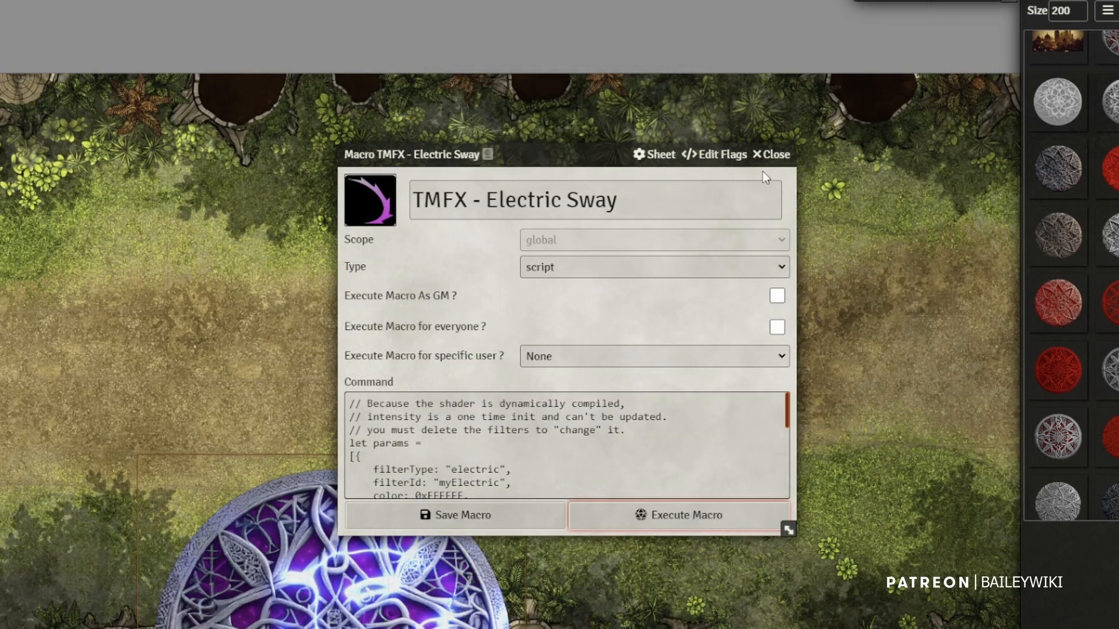
pyautogui.click(772, 155)
# Duplicate the electrified dome and remove the tint and electric effects from the copy
pyautogui.hotkey('ctrl', 'c')
pyautogui.hotkey('ctrl', 'v')
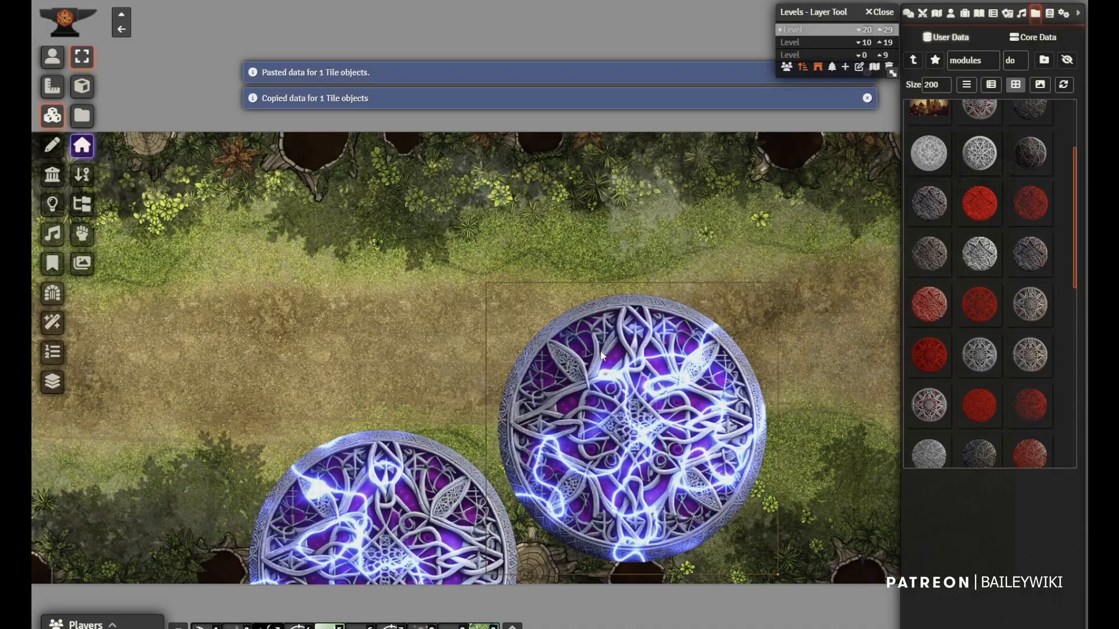
pyautogui.click(512, 627)
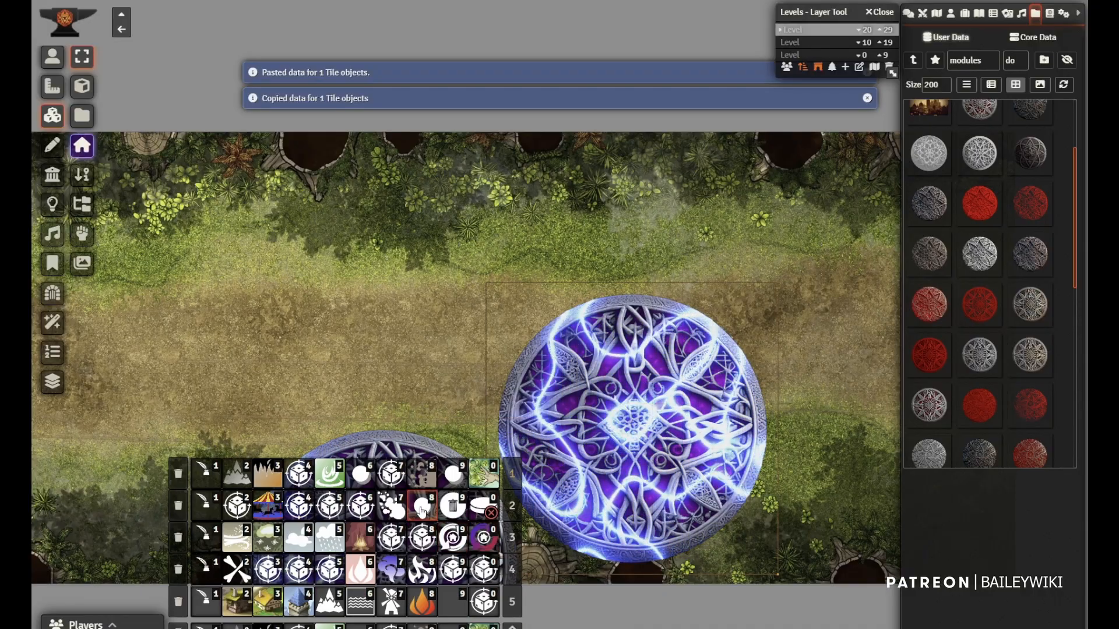
pyautogui.click(454, 505)
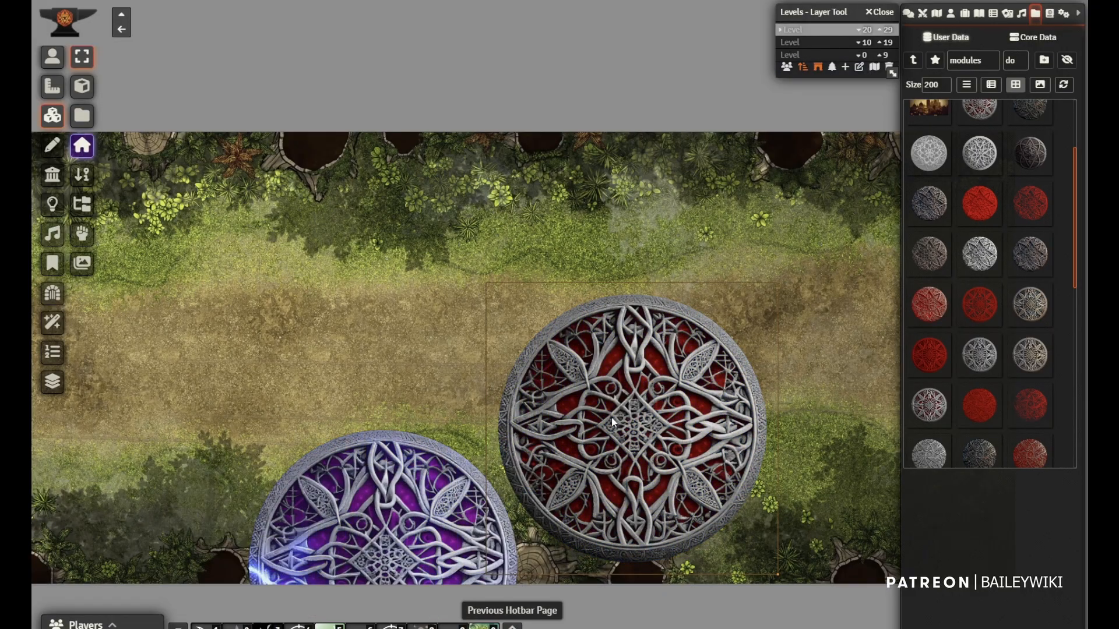
# Replace the copied dome's image with a tan openwork elvish dome and stack it exactly over the purple electric dome
pyautogui.doubleClick(610, 418)
pyautogui.click(730, 264)
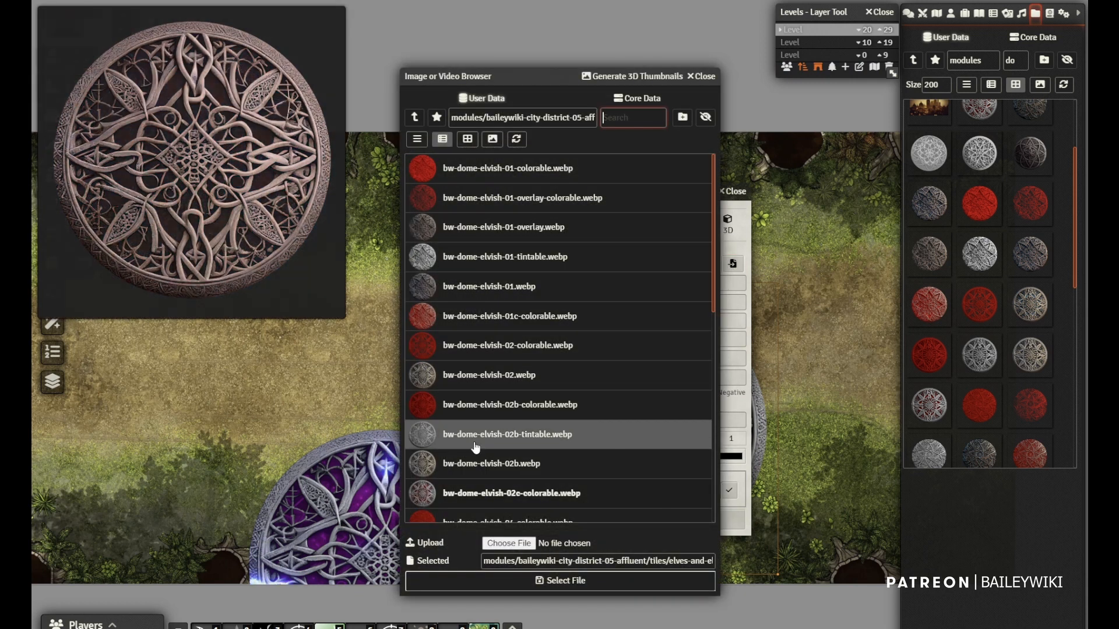
pyautogui.click(475, 465)
pyautogui.click(560, 580)
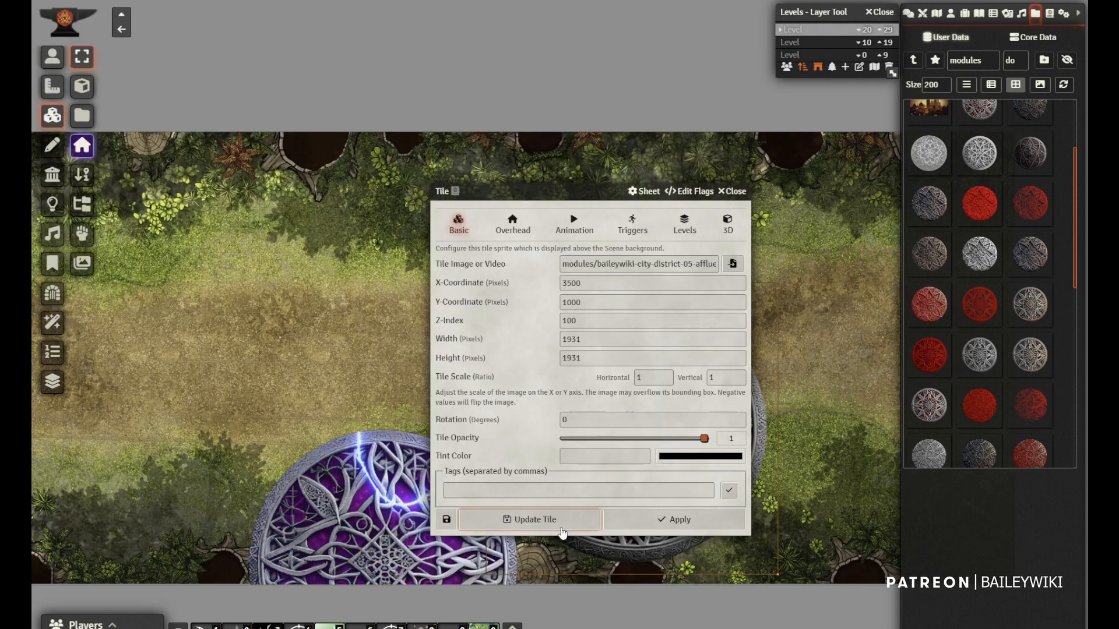
pyautogui.click(532, 517)
pyautogui.moveTo(700, 351); pyautogui.dragTo(435, 444)
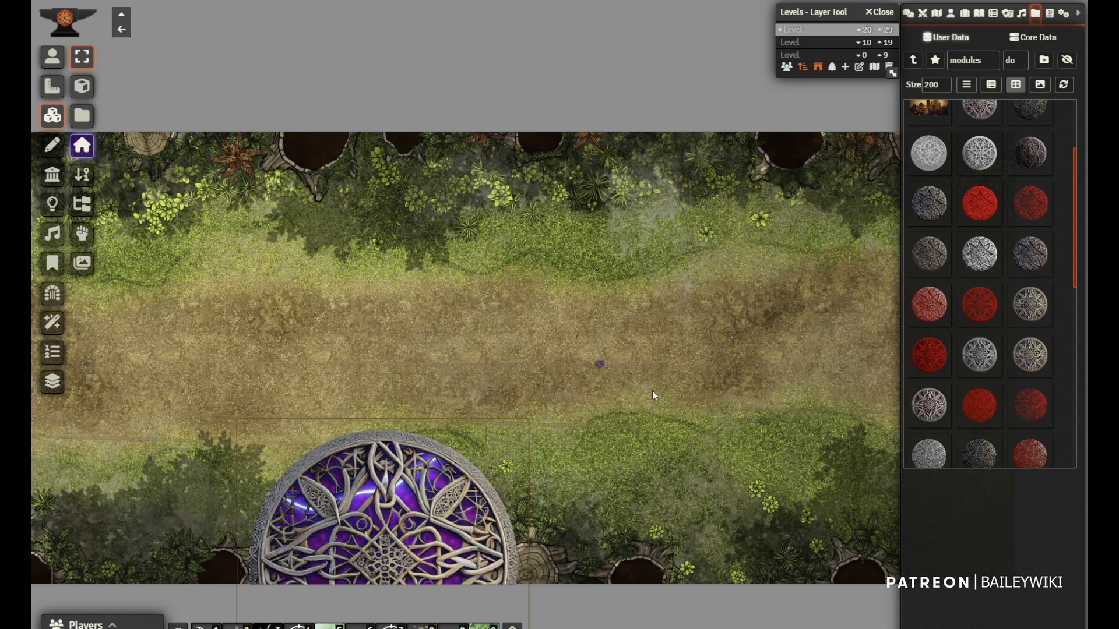
# Place the bw-dome-elvish-08b-colorable.webp dome at the upper-left map edge and the bw-dome-elvish-08-overlay-colorable.webp overlay on the path
pyautogui.moveTo(652, 391)
pyautogui.mouseDown()
pyautogui.moveTo(649, 271)
pyautogui.moveTo(651, 371)
pyautogui.mouseUp()
pyautogui.moveTo(427, 241); pyautogui.dragTo(603, 262)
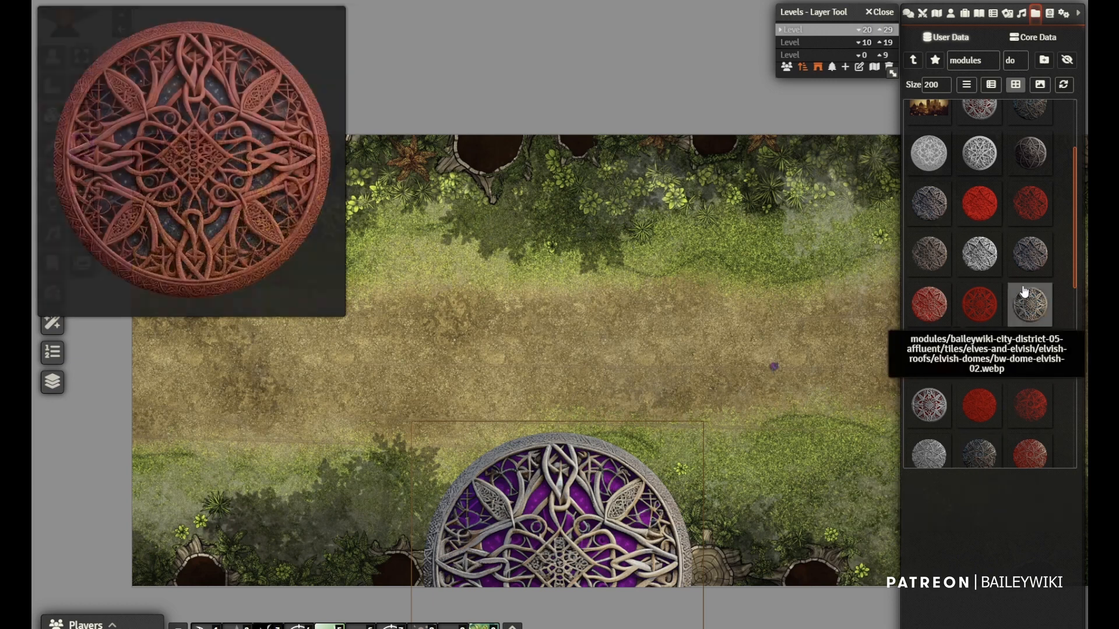
pyautogui.scroll(3, 968, 303)
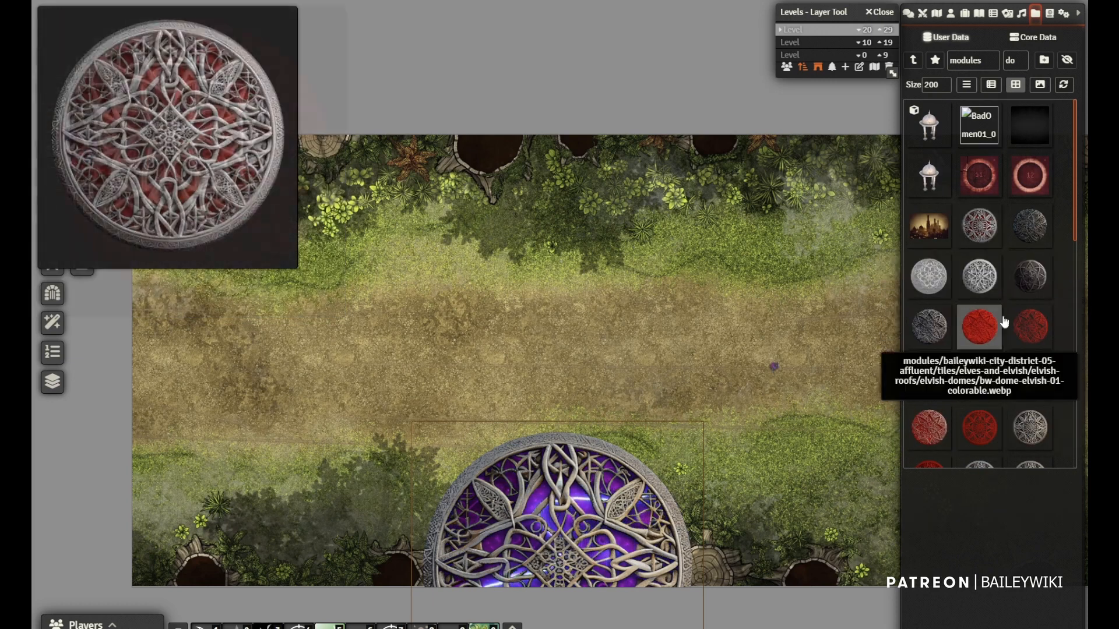
pyautogui.scroll(-5, 1003, 326)
pyautogui.scroll(-5, 1037, 367)
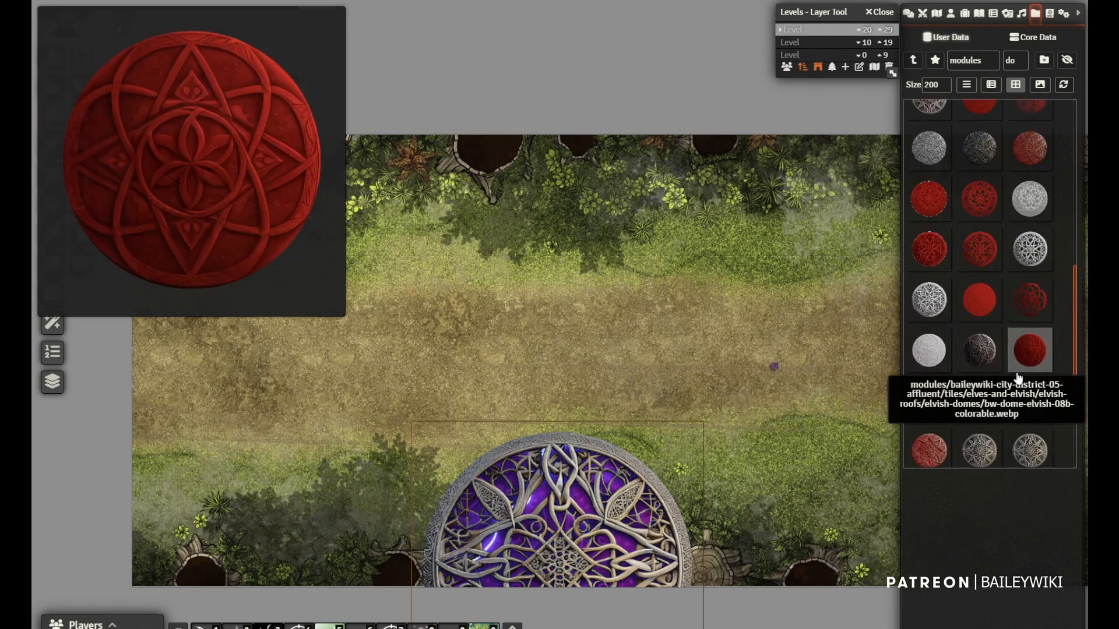
pyautogui.moveTo(1030, 288); pyautogui.dragTo(279, 175)
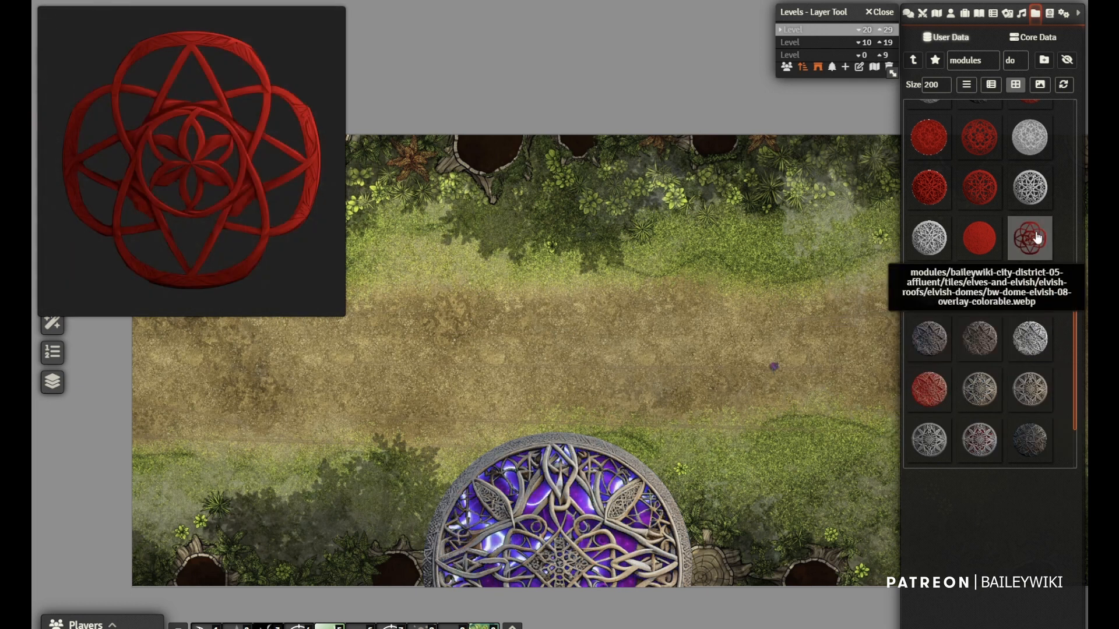
pyautogui.moveTo(545, 276); pyautogui.dragTo(482, 291)
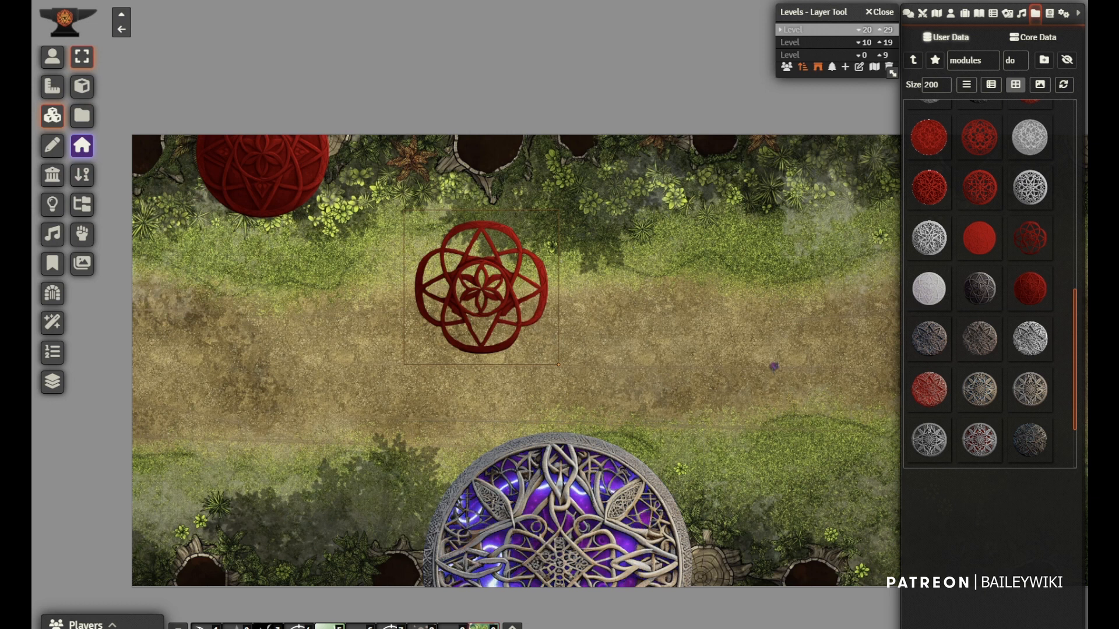
# Apply a grey Dungeondraft tint to the openwork overlay and align it over the red dome at the upper map edge
pyautogui.click(484, 627)
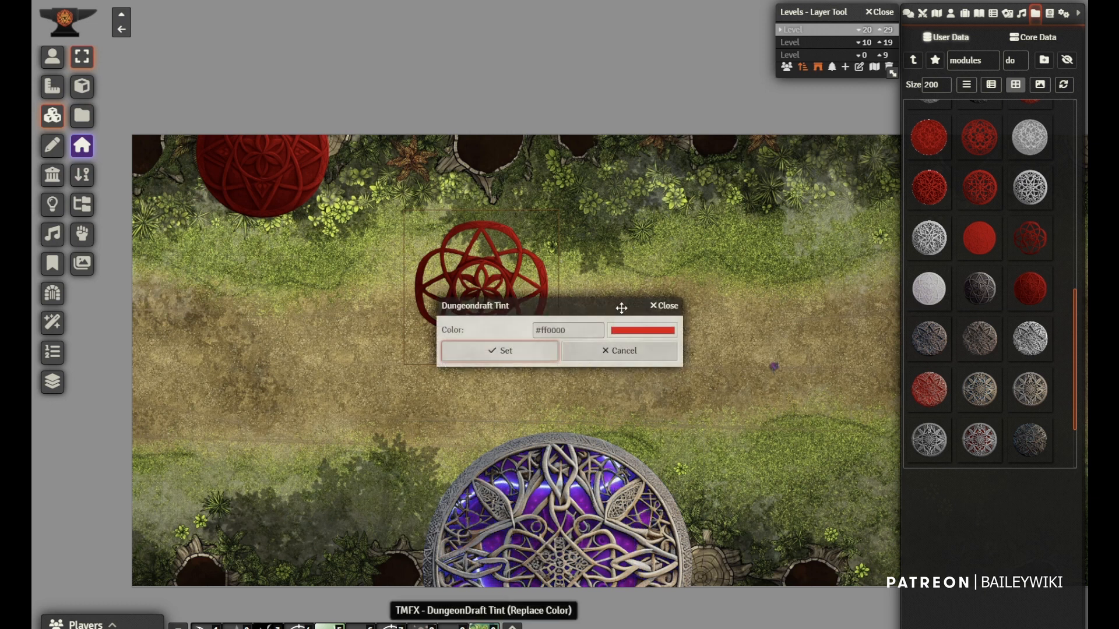
pyautogui.click(627, 349)
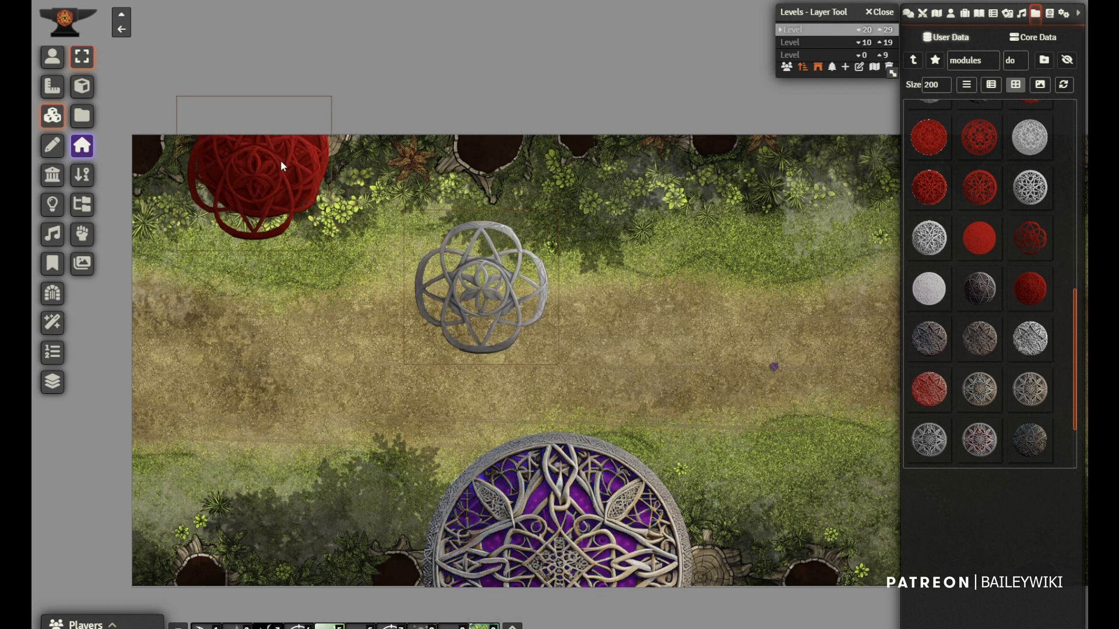
pyautogui.moveTo(281, 160); pyautogui.dragTo(289, 153)
pyautogui.moveTo(302, 214); pyautogui.dragTo(295, 204)
# Close the Levels layer tool and switch to the token controls to view the roofs, domes and canopies of all levels together
pyautogui.moveTo(312, 314); pyautogui.dragTo(274, 260)
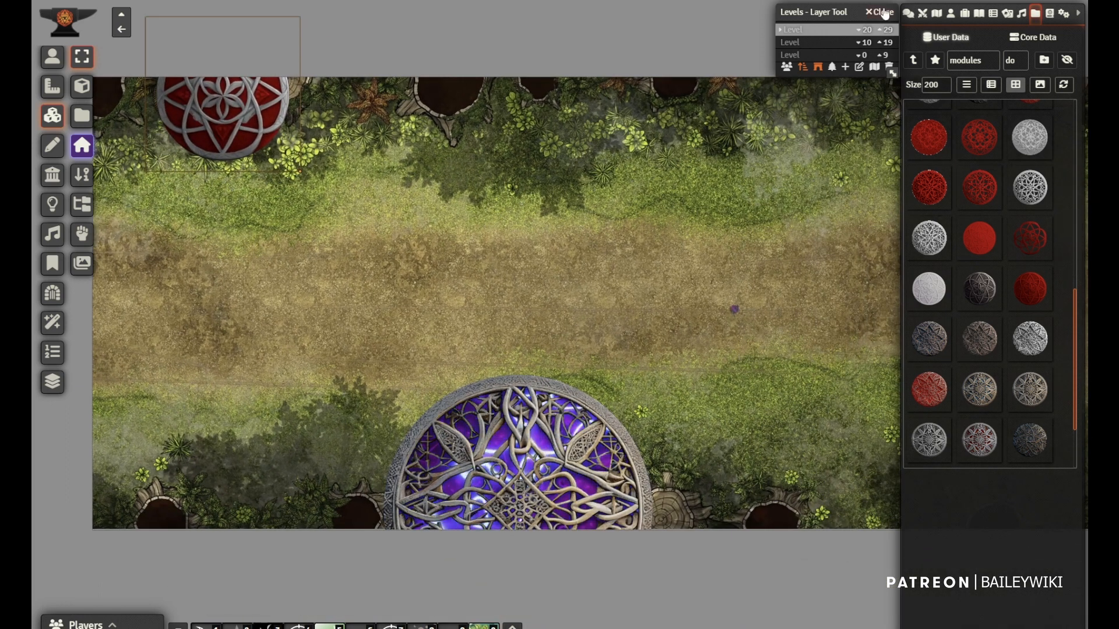
pyautogui.click(56, 57)
pyautogui.moveTo(624, 306); pyautogui.dragTo(633, 351)
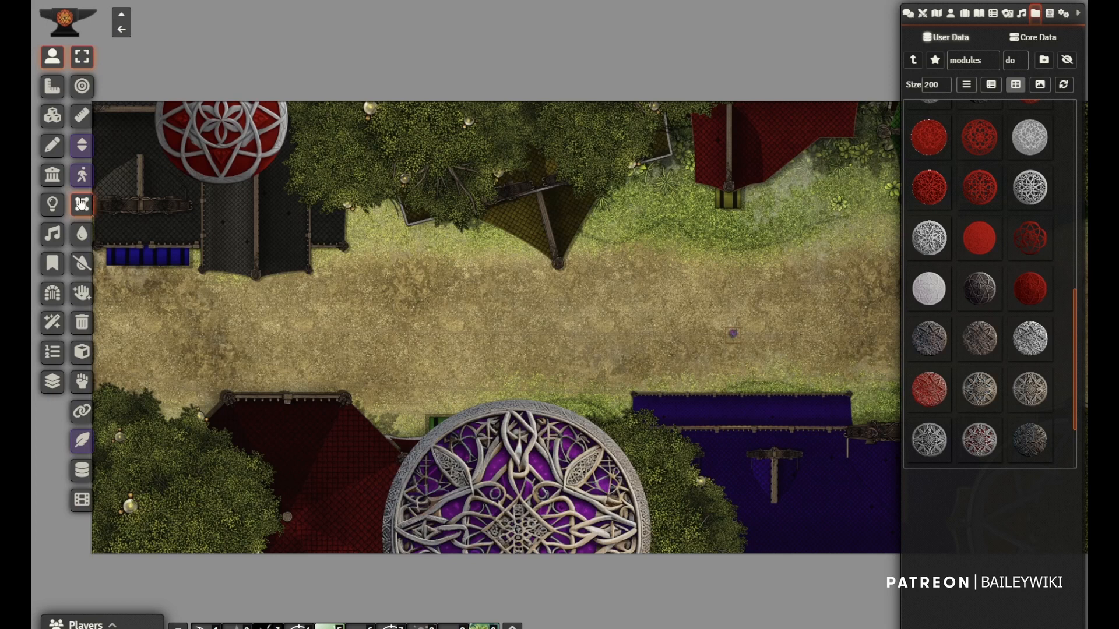
# Mass-edit all tiles in the scene to set their overhead occlusion mode to None (Always Visible), and return to the token controls
pyautogui.click(53, 117)
pyautogui.click(81, 144)
pyautogui.hotkey('ctrl', 'a')
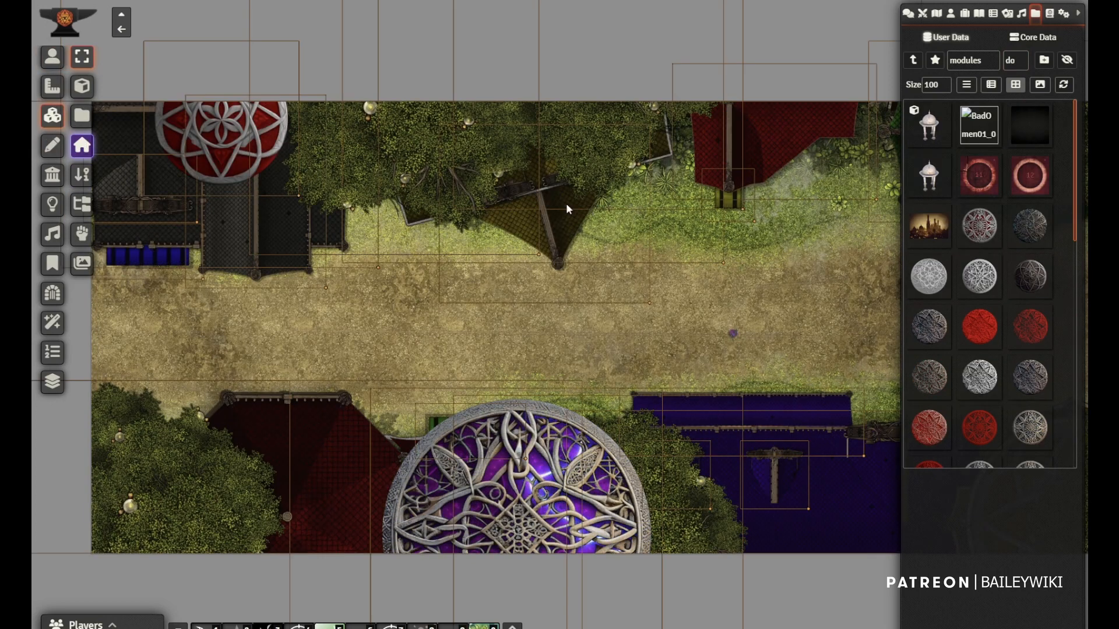
pyautogui.hotkey('shift', 'e')
pyautogui.click(513, 223)
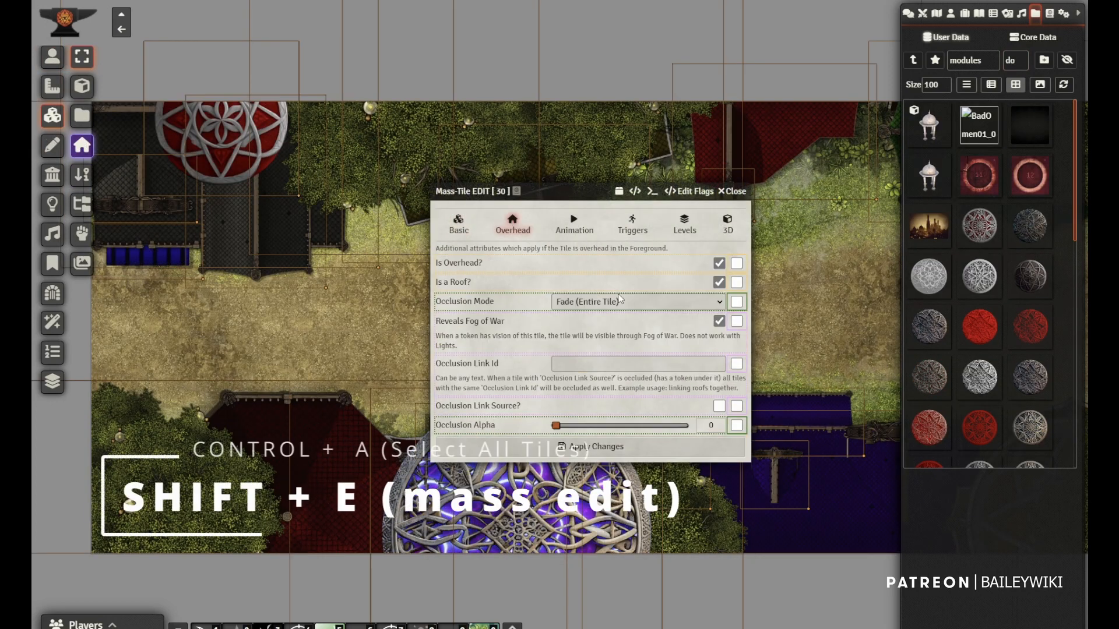
pyautogui.click(607, 303)
pyautogui.click(605, 315)
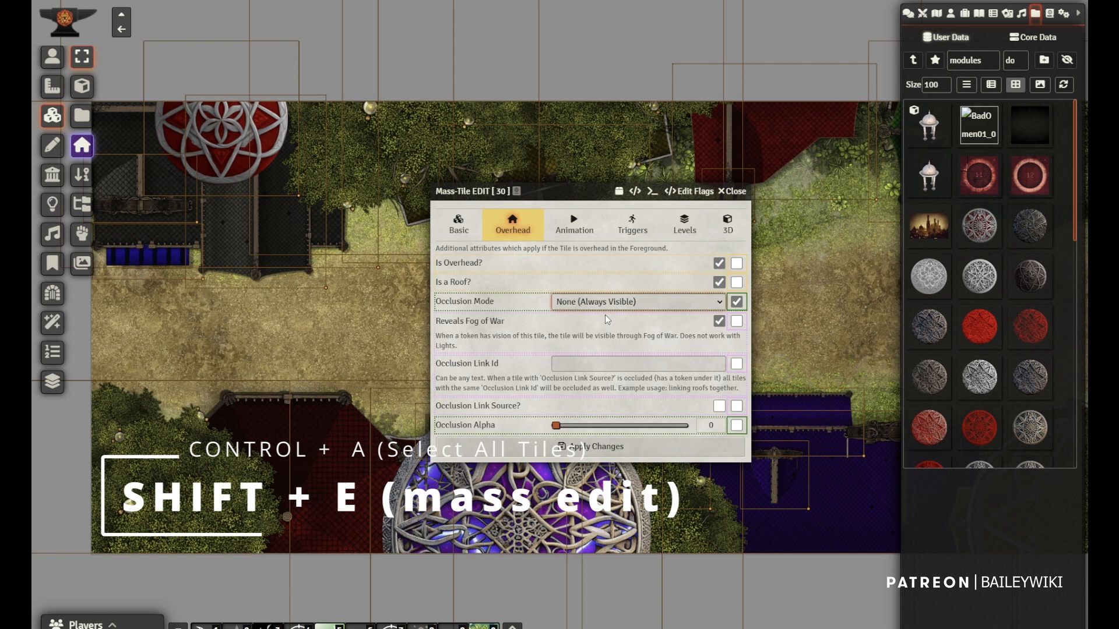
pyautogui.click(609, 446)
pyautogui.click(52, 57)
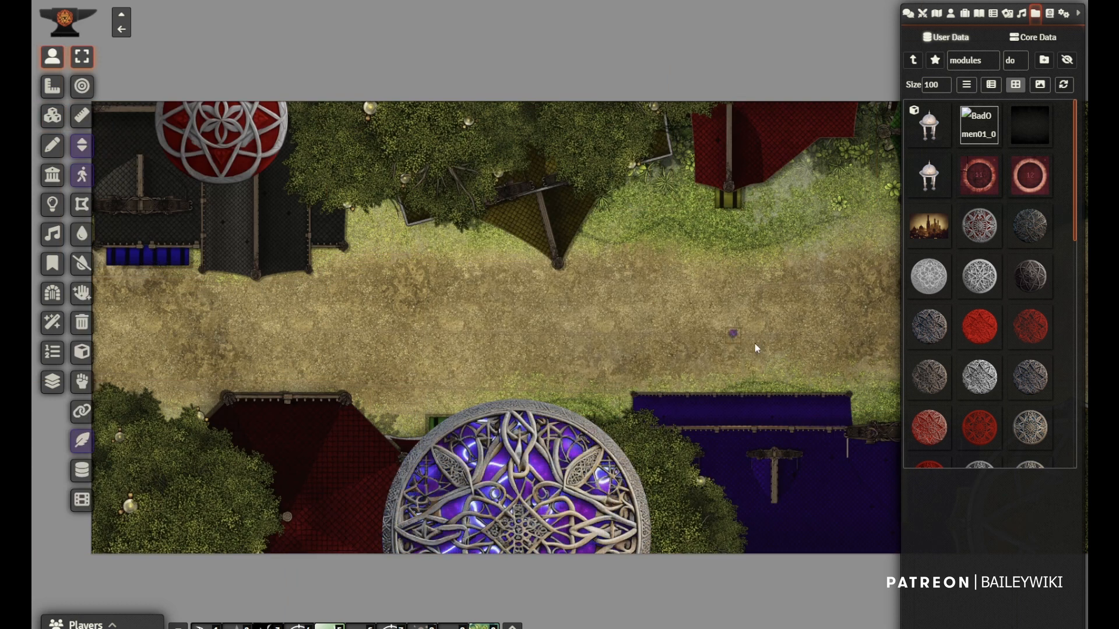
# Place an amber ambient light (#eb9a0f) at the blue awning on the 0–9 level, with 49.4 ft dim and 24.7 ft bright radius
pyautogui.scroll(3, 754, 347)
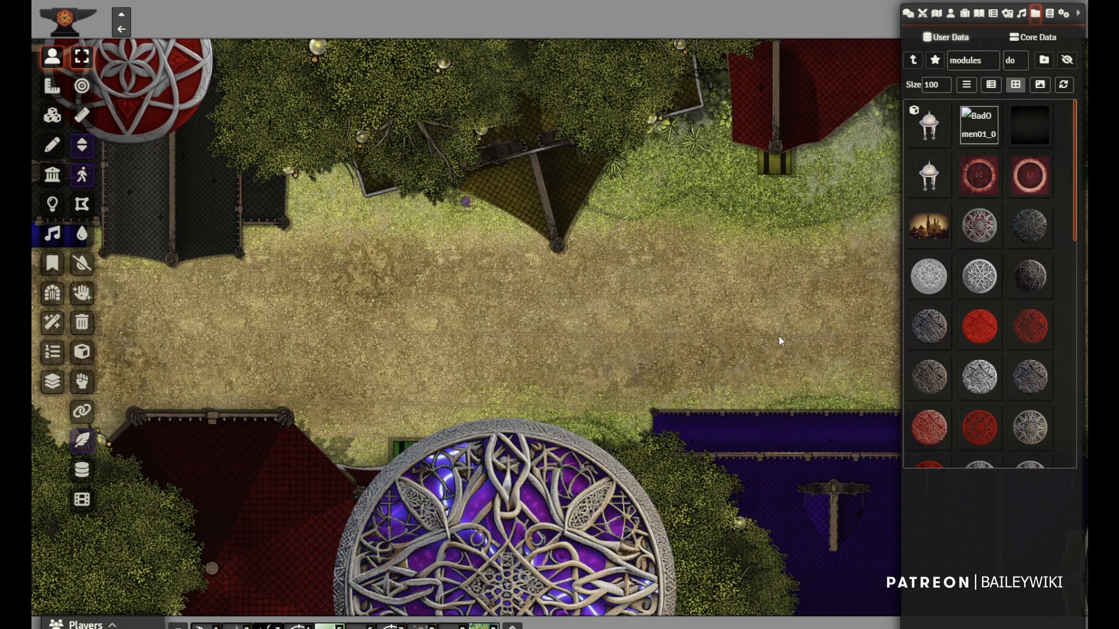
pyautogui.moveTo(558, 316); pyautogui.dragTo(472, 280)
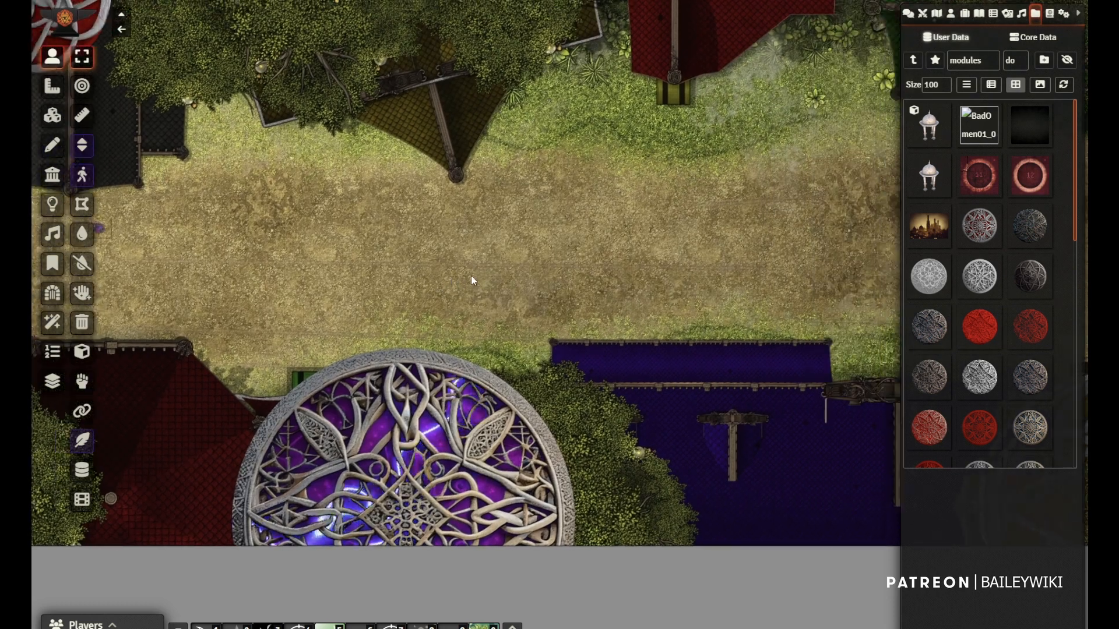
pyautogui.scroll(-5, 473, 277)
pyautogui.moveTo(546, 278); pyautogui.dragTo(571, 271)
pyautogui.click(53, 208)
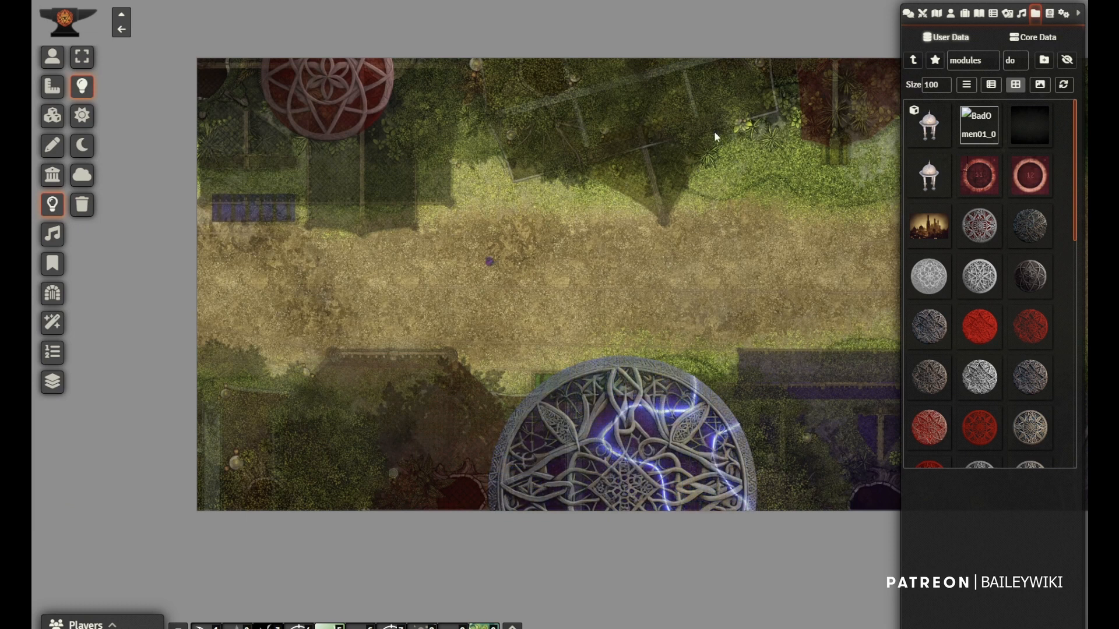
pyautogui.click(53, 382)
pyautogui.click(816, 56)
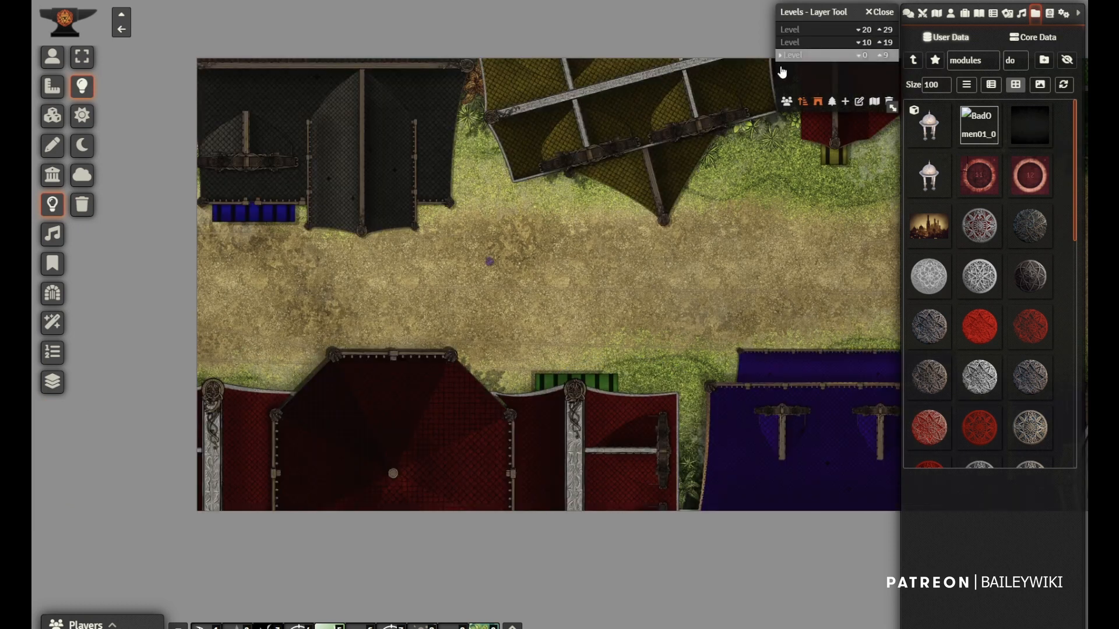
pyautogui.doubleClick(272, 200)
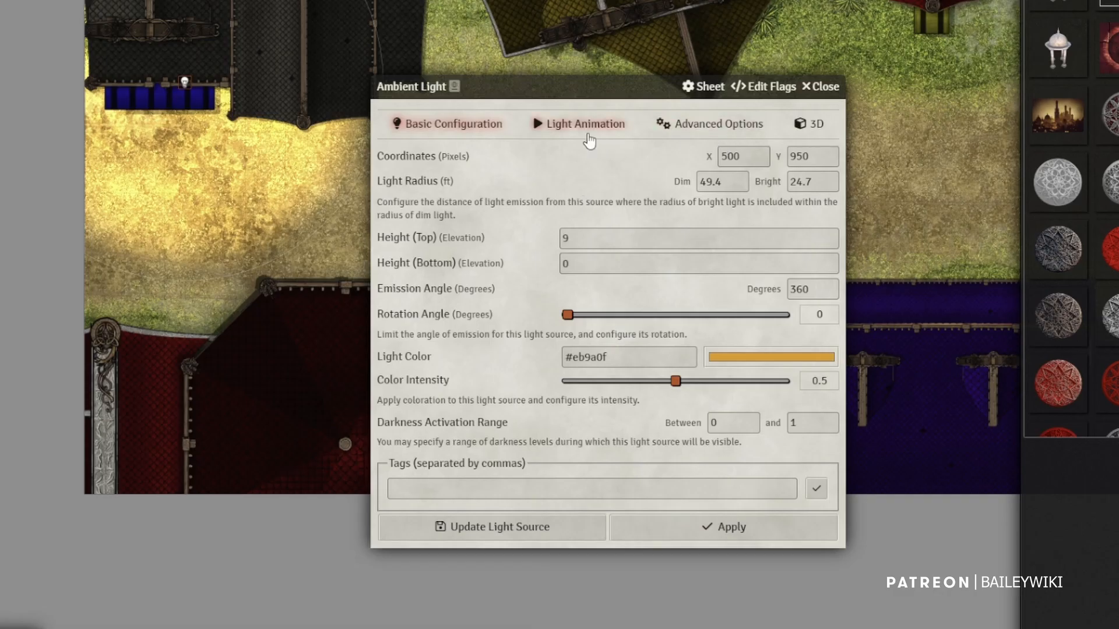
# Give the awning light a Flickering Light animation with intensity 3 and a reduced animation speed
pyautogui.click(583, 132)
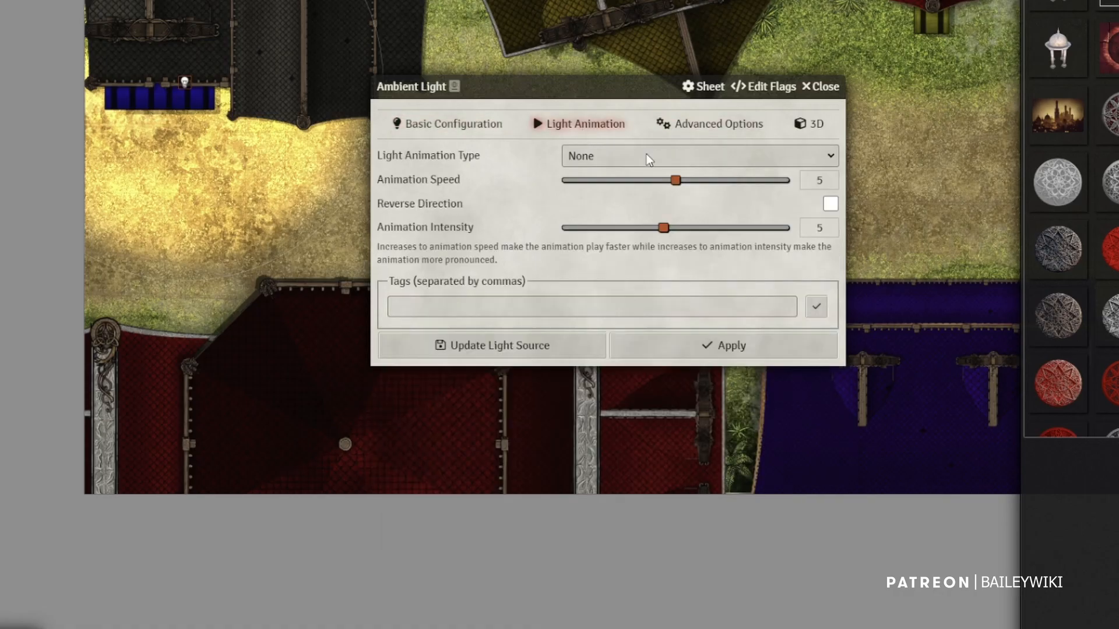
pyautogui.click(626, 264)
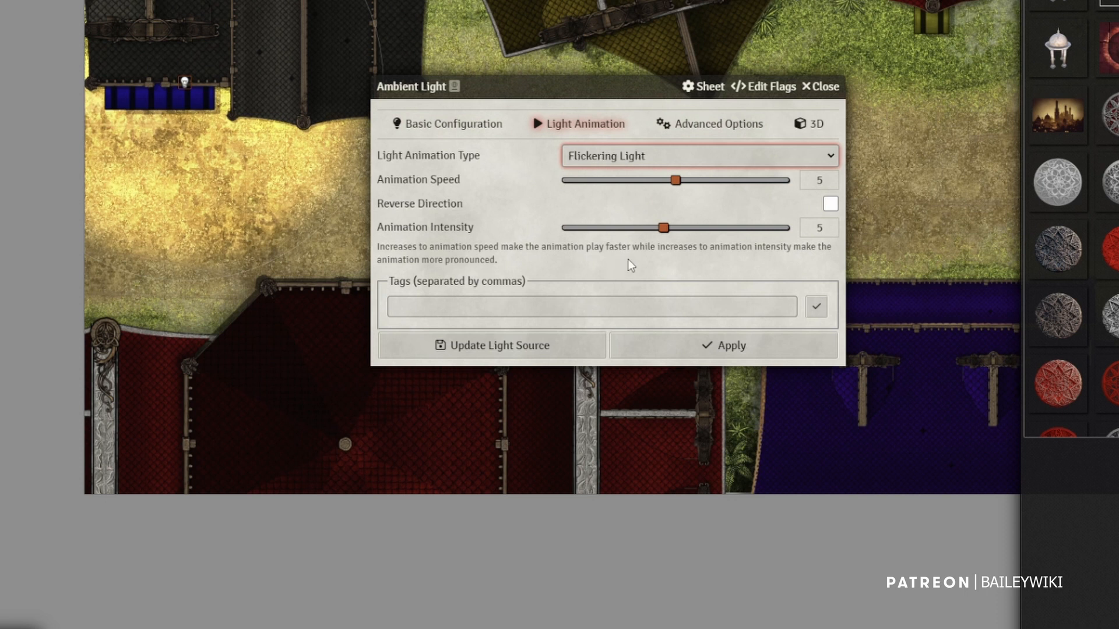
pyautogui.click(616, 227)
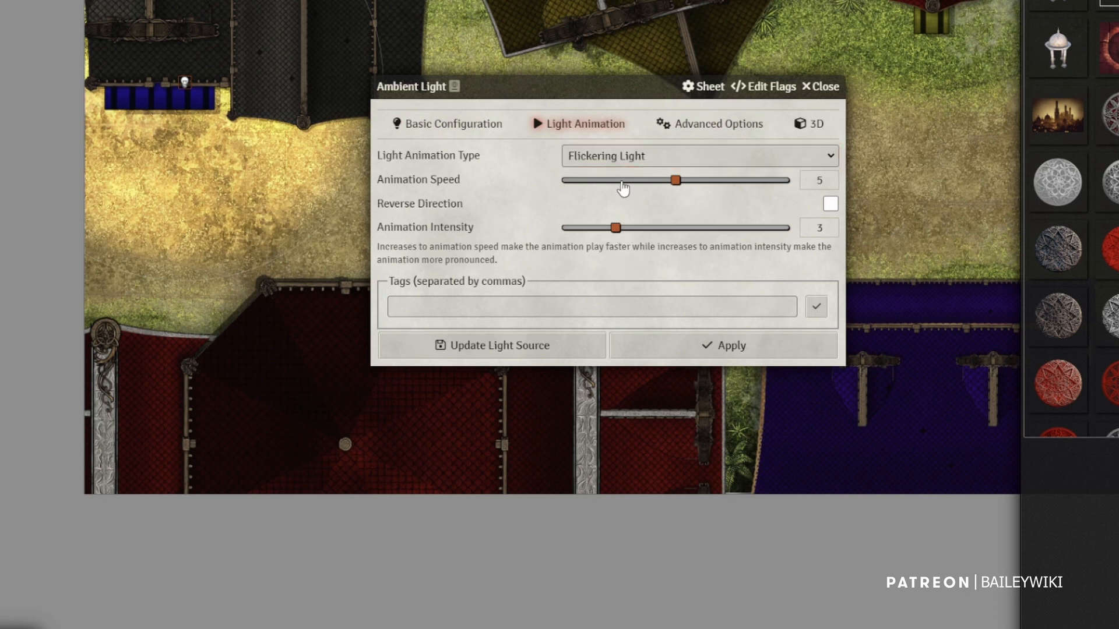
pyautogui.click(610, 180)
# Set the awning light's attenuation to 0.95 and its contrast to 0.15
pyautogui.click(723, 124)
pyautogui.moveTo(752, 410); pyautogui.dragTo(777, 408)
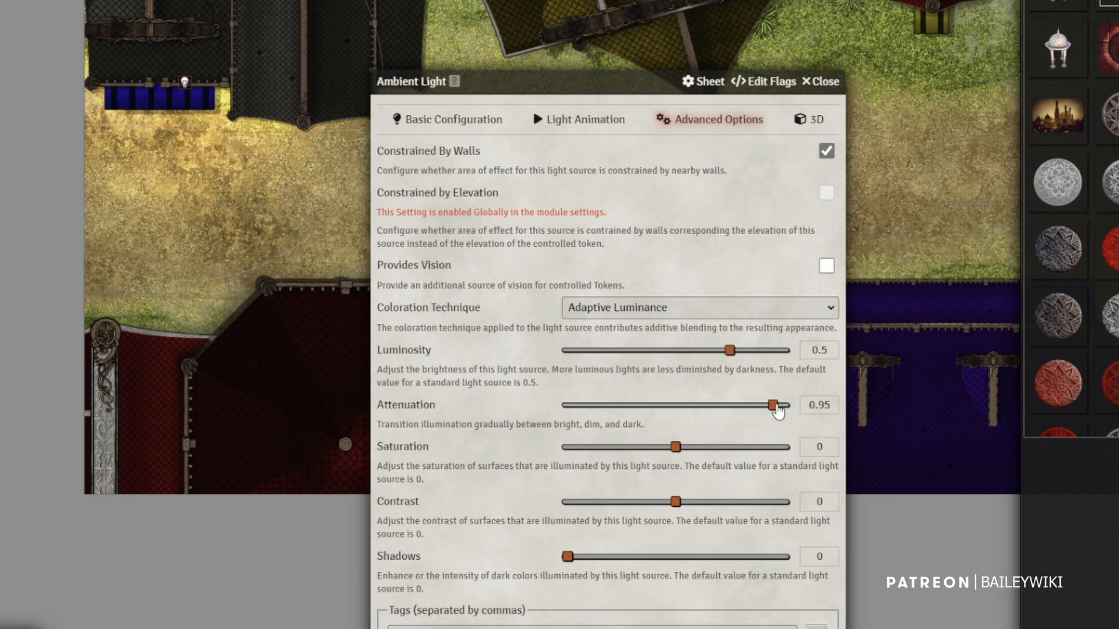
pyautogui.click(689, 505)
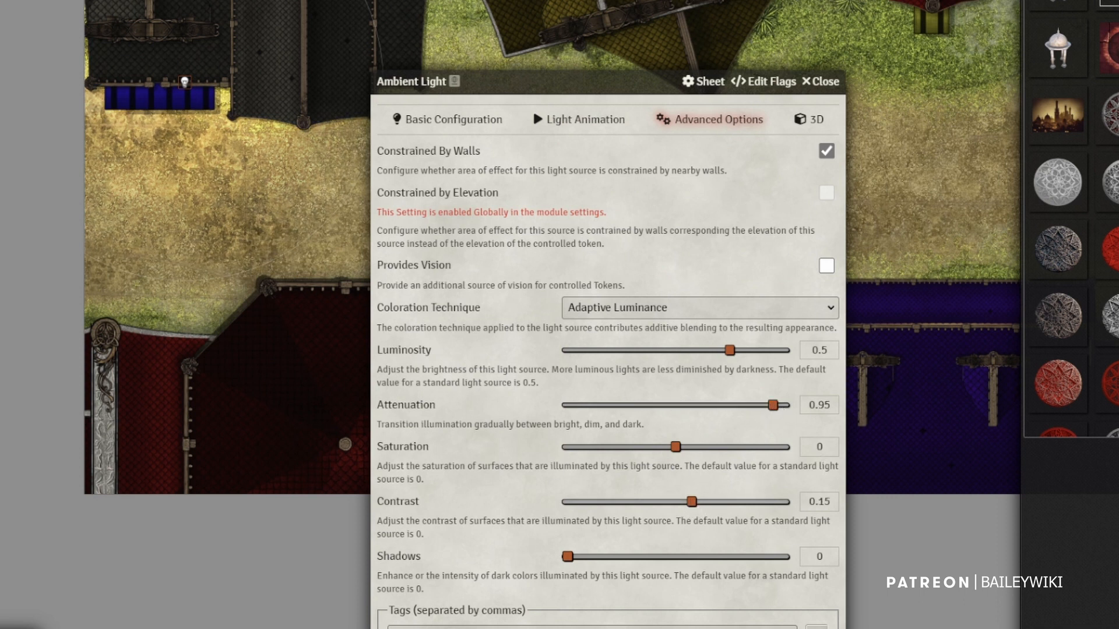
# Tag the awning light street-light, start its darkness activation range at .5, and update the light source
pyautogui.click(453, 119)
pyautogui.click(533, 476)
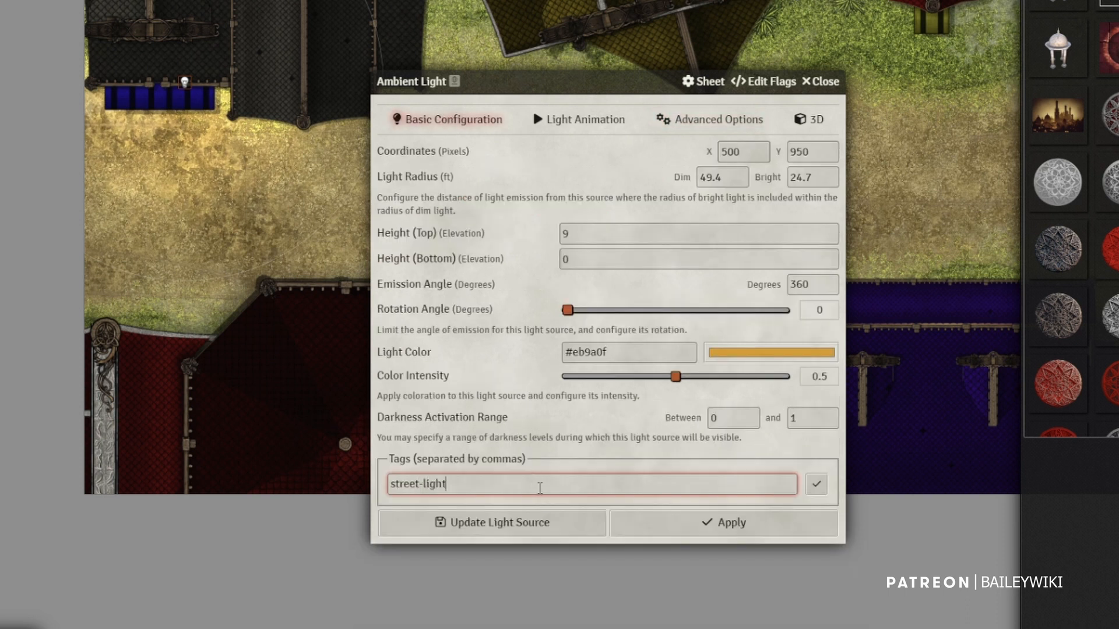
pyautogui.click(735, 418)
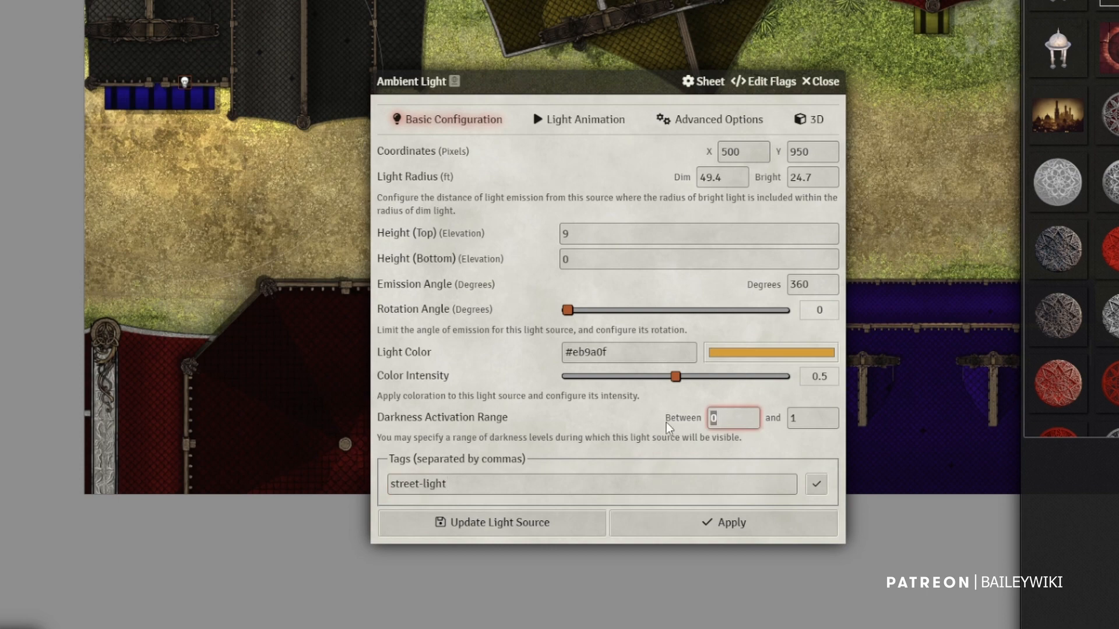
pyautogui.write('.')
pyautogui.write('5')
pyautogui.press('Tab')
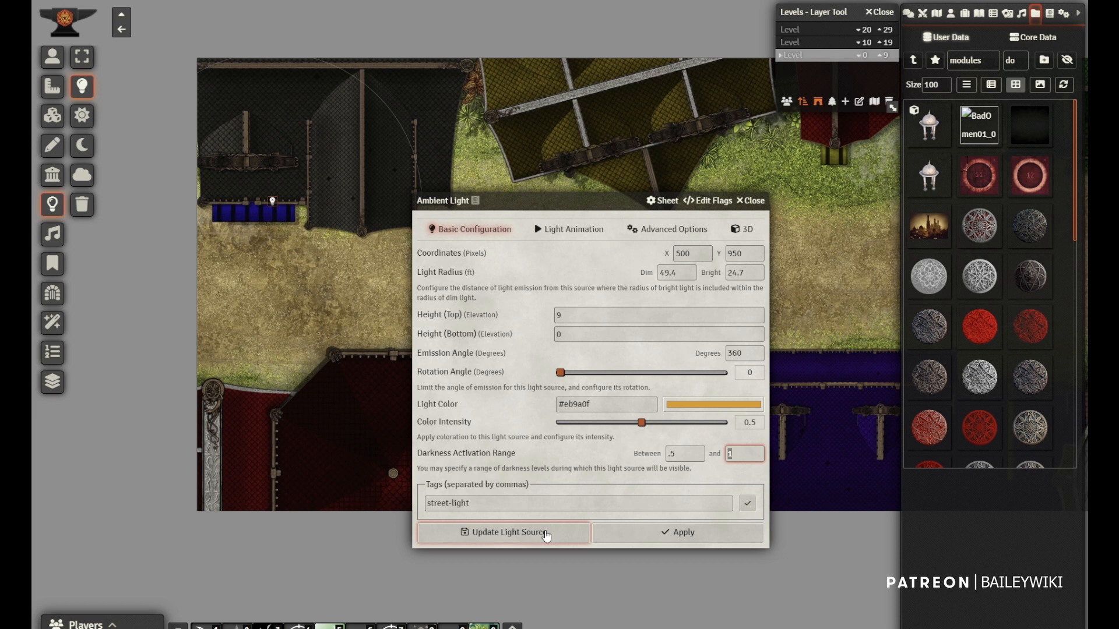
pyautogui.click(545, 533)
# Copy the street light and paste copies at the yellow, red and green roofs along the path's upper side
pyautogui.hotkey('ctrl', 'c')
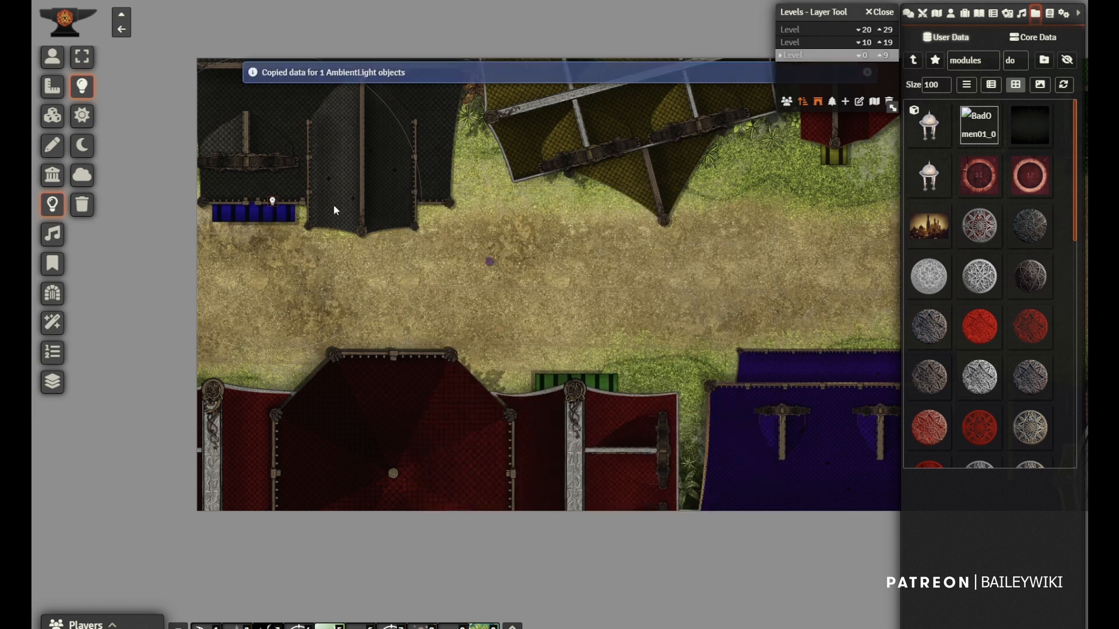
pyautogui.hotkey('ctrl', 'v')
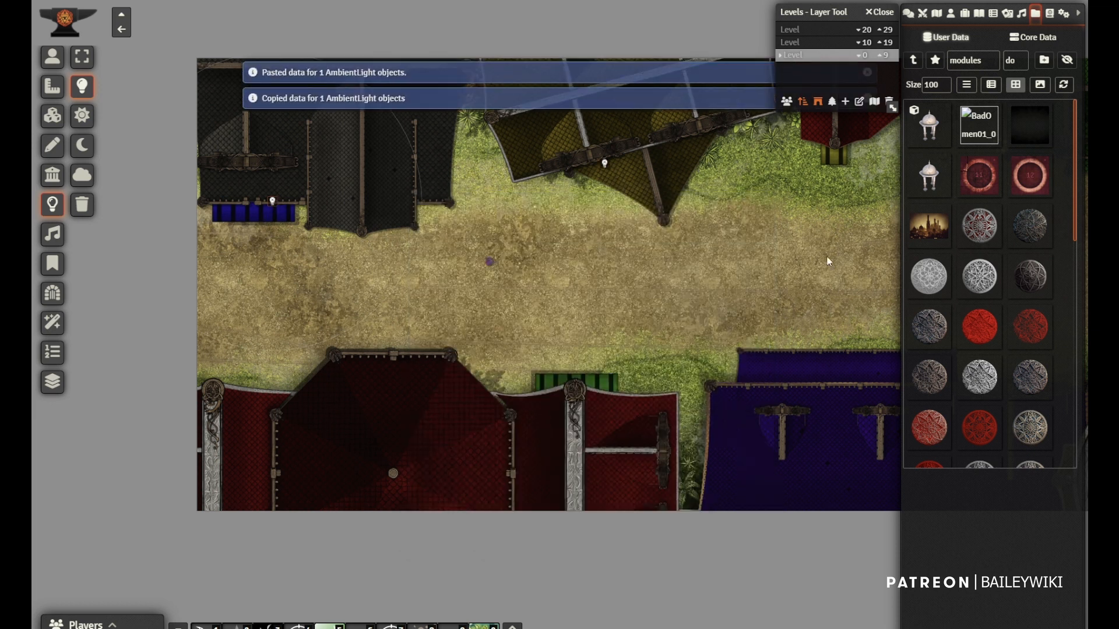
pyautogui.moveTo(827, 258); pyautogui.dragTo(554, 376)
pyautogui.hotkey('ctrl', 'v')
pyautogui.moveTo(832, 317); pyautogui.dragTo(621, 328)
pyautogui.hotkey('ctrl', 'v')
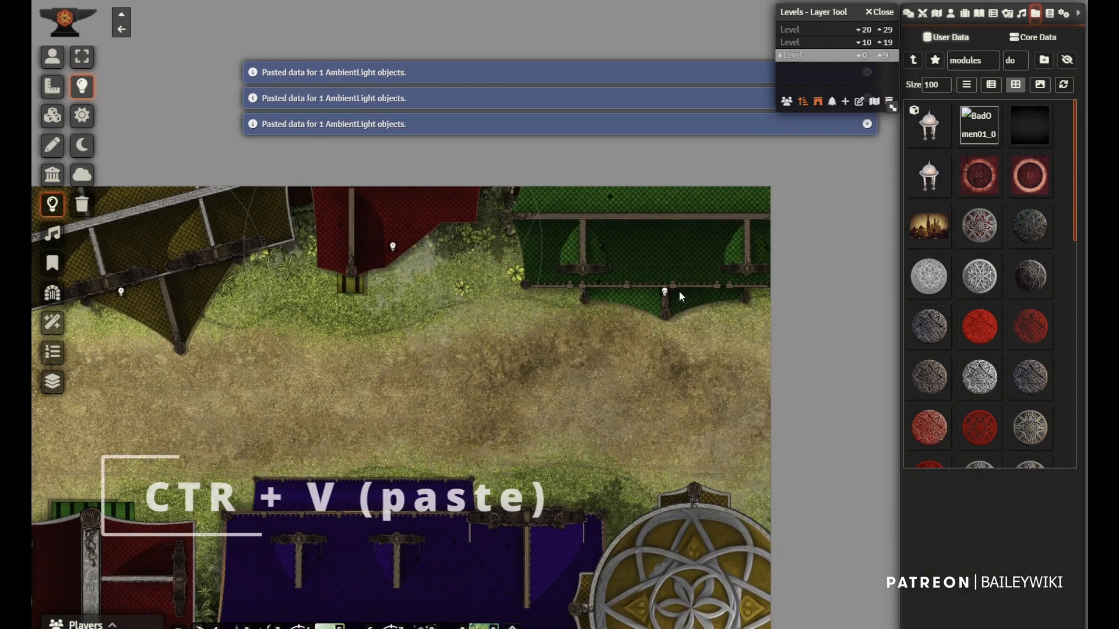
# Paste street lights along the path's lower side at the gold-domed building, blue awning, green striped awning and red octagonal roof
pyautogui.moveTo(687, 374); pyautogui.dragTo(659, 321)
pyautogui.hotkey('ctrl', 'v')
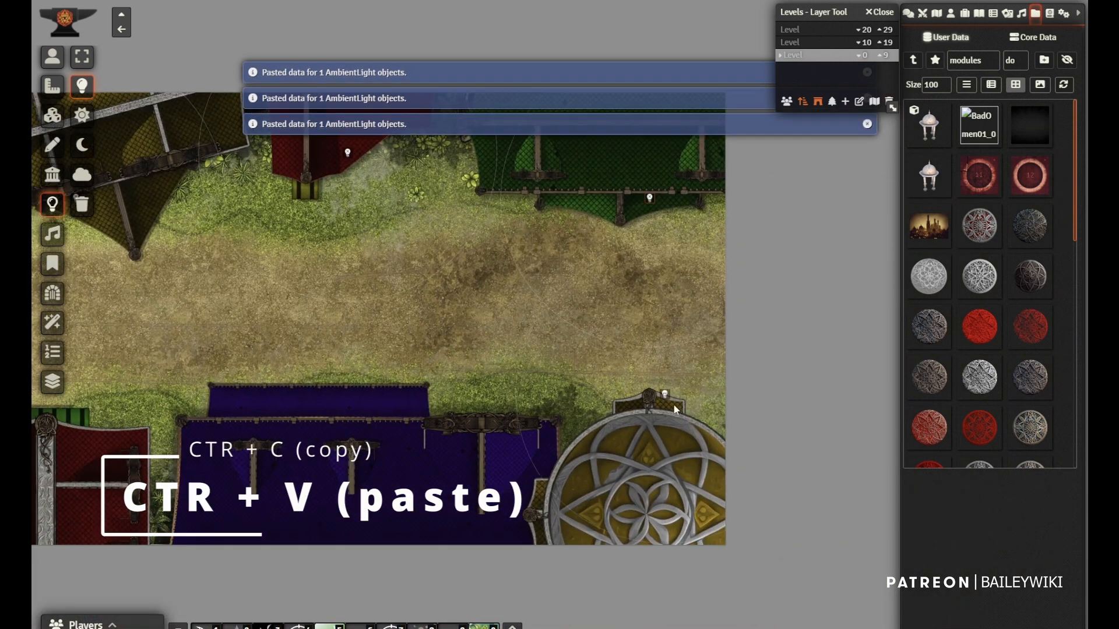
pyautogui.hotkey('ctrl', 'v')
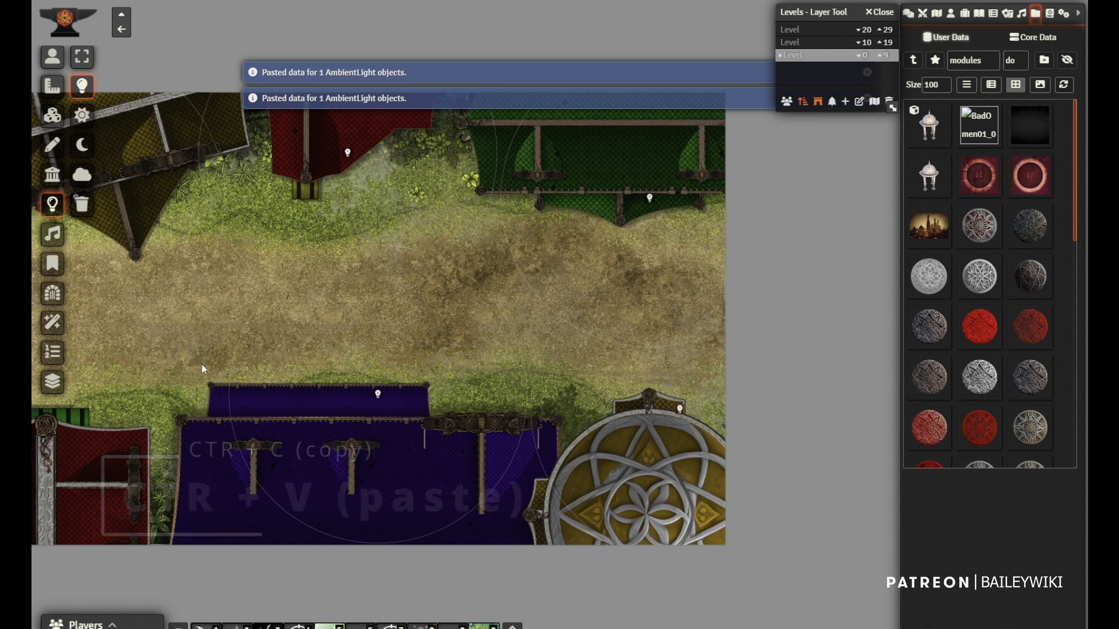
pyautogui.moveTo(200, 369); pyautogui.dragTo(585, 316)
pyautogui.hotkey('ctrl', 'v')
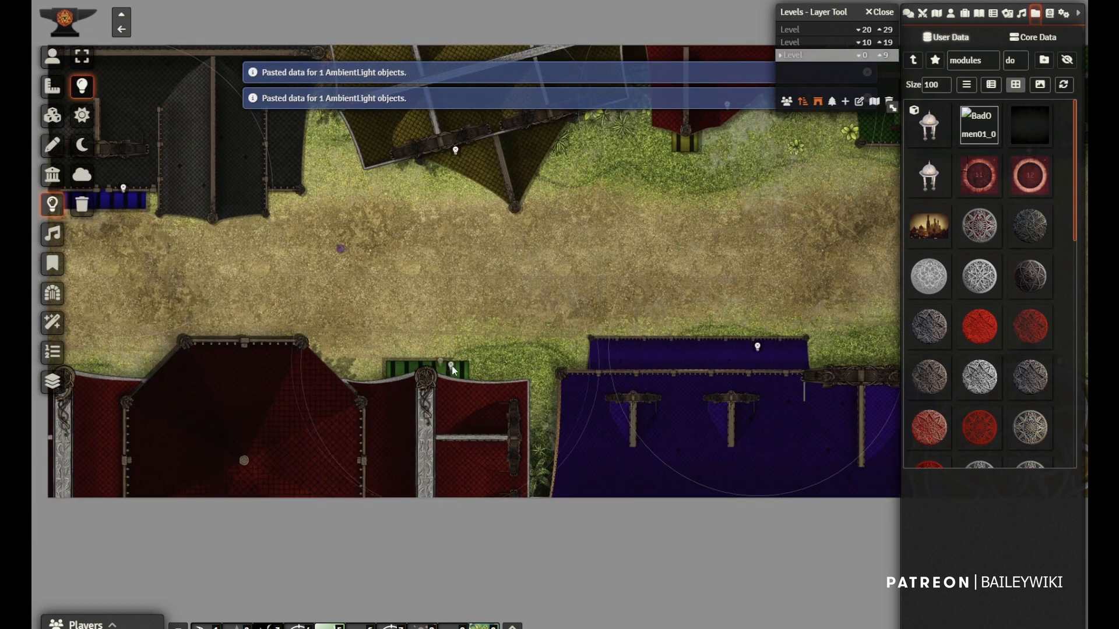
pyautogui.moveTo(270, 350); pyautogui.dragTo(403, 327)
pyautogui.moveTo(620, 296); pyautogui.dragTo(564, 320)
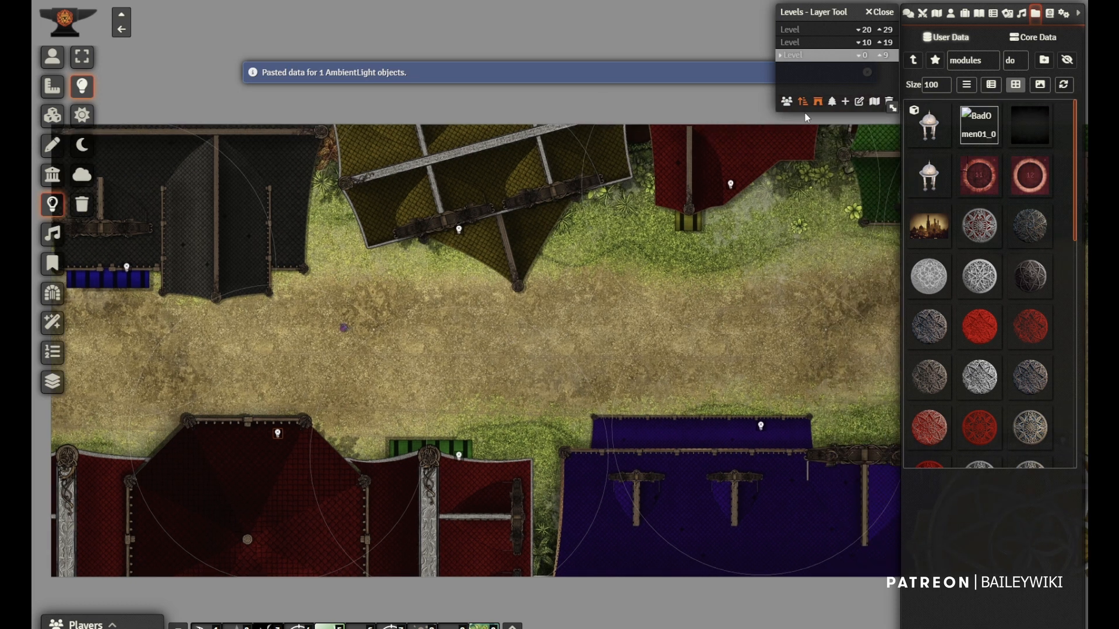
# Switch to the 10–19 level and paste four street lights among the tree canopies along the upper map edge
pyautogui.click(821, 44)
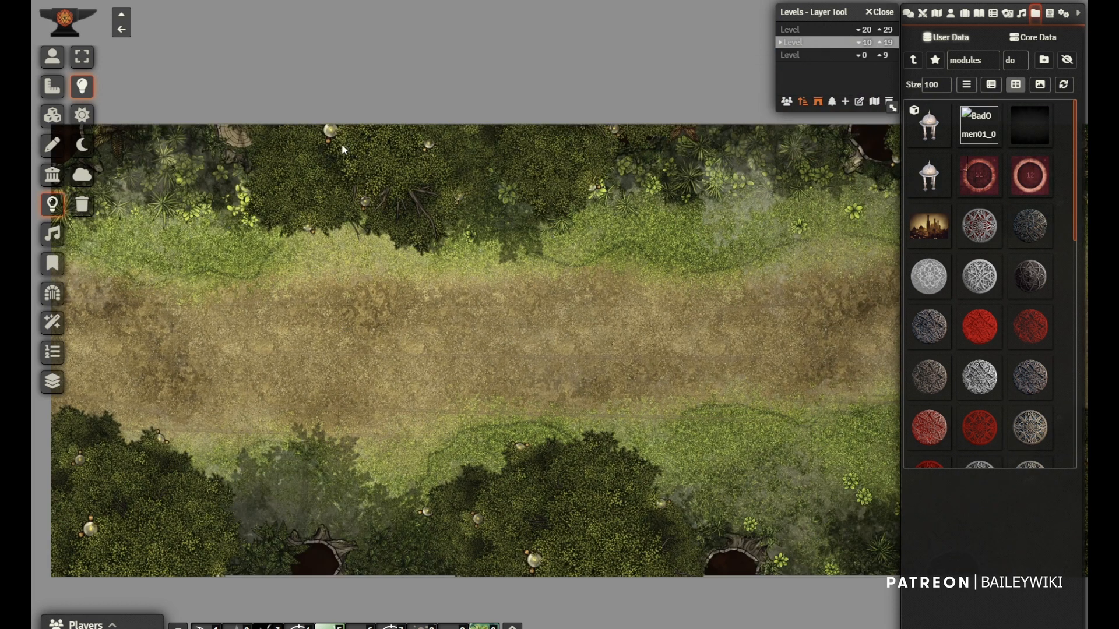
pyautogui.hotkey('ctrl', 'v')
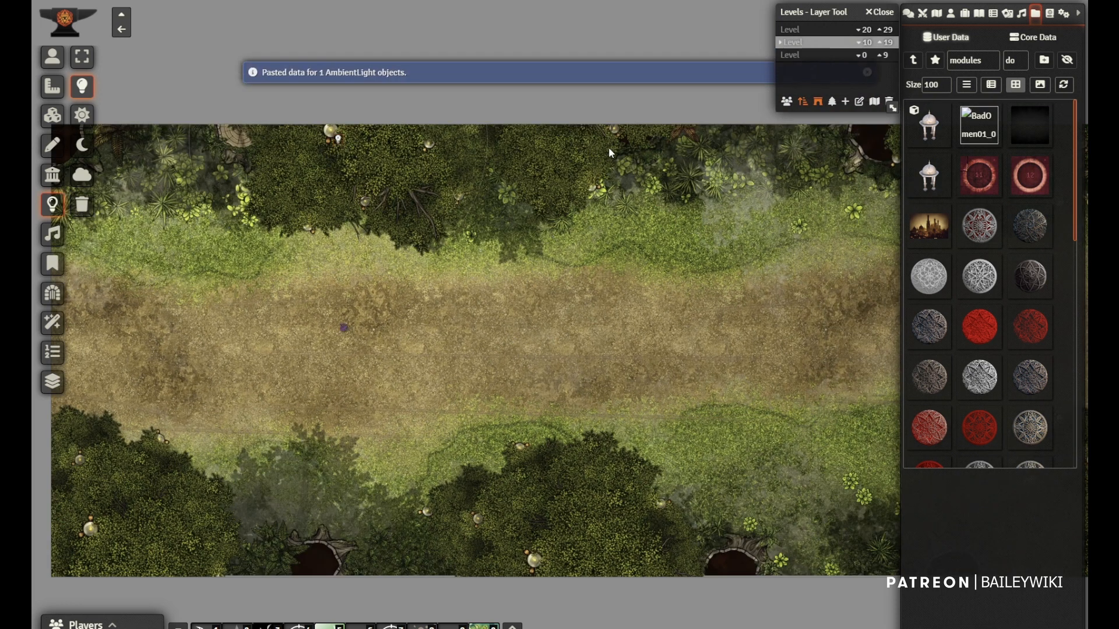
pyautogui.hotkey('ctrl', 'v')
pyautogui.moveTo(765, 199); pyautogui.dragTo(585, 222)
pyautogui.hotkey('ctrl', 'v')
pyautogui.hotkey('ctrl', 'v')
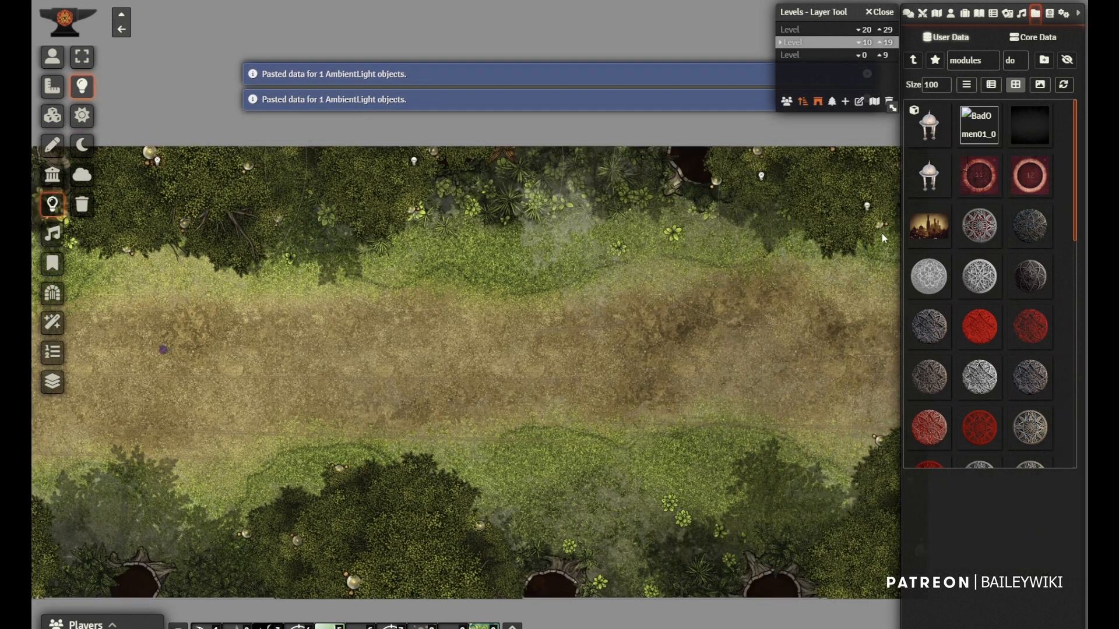
# Paste more street lights among the tree canopies along the lower map edge on the 10–19 level
pyautogui.hotkey('ctrl', 'v')
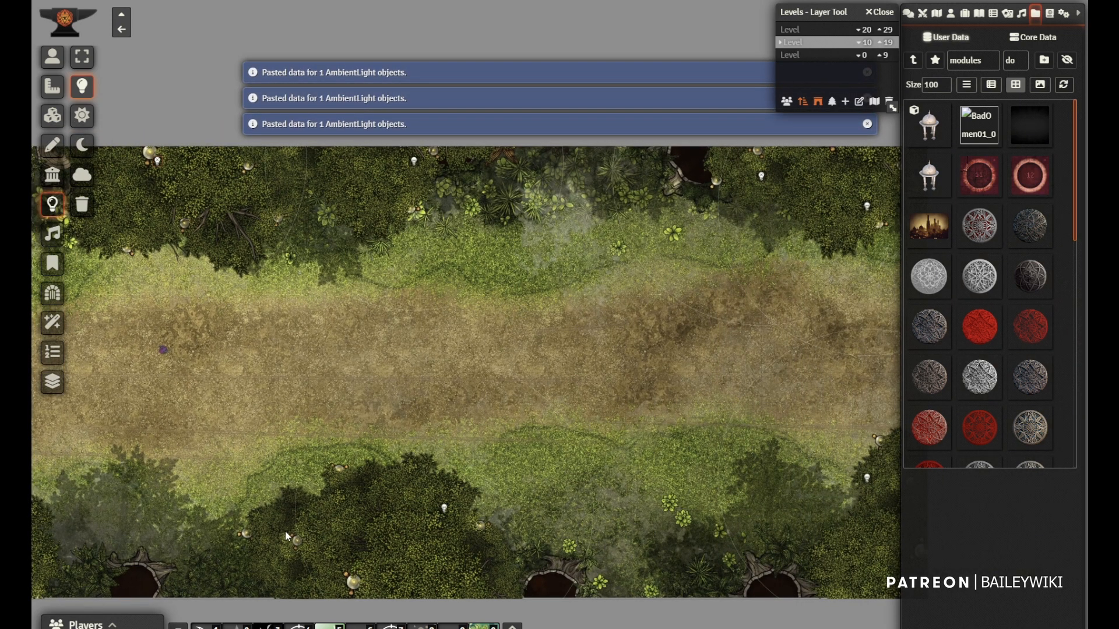
pyautogui.hotkey('ctrl', 'v')
pyautogui.moveTo(224, 441); pyautogui.dragTo(564, 293)
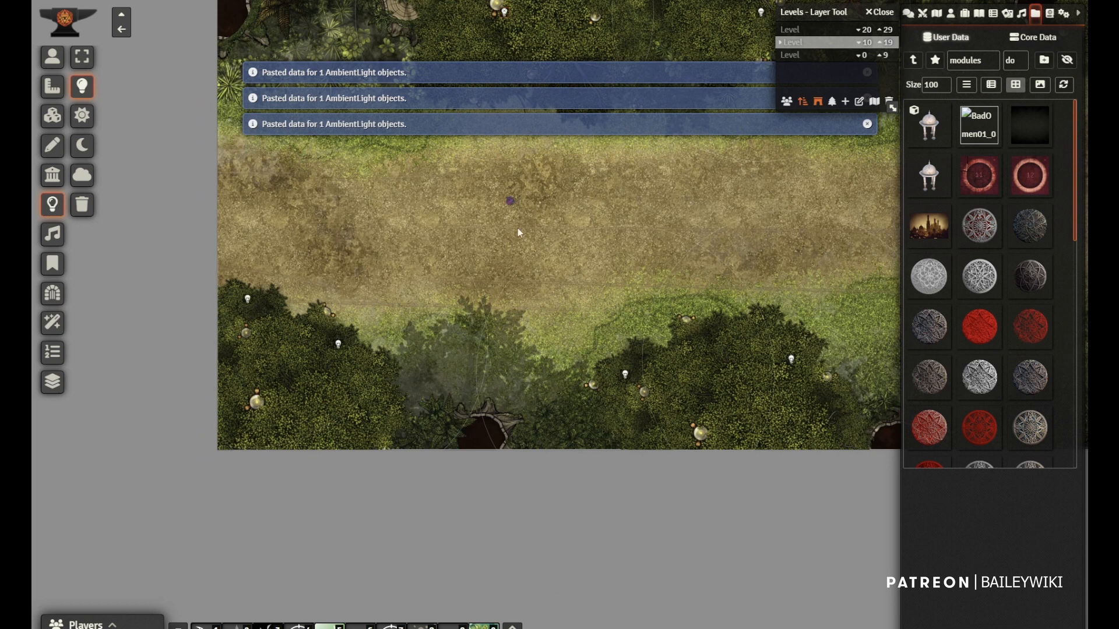
# Mass-edit the selected street lights, randomizing the start of their darkness activation range between 0.4 and 0.7 with a finer step size
pyautogui.moveTo(517, 230); pyautogui.dragTo(440, 345)
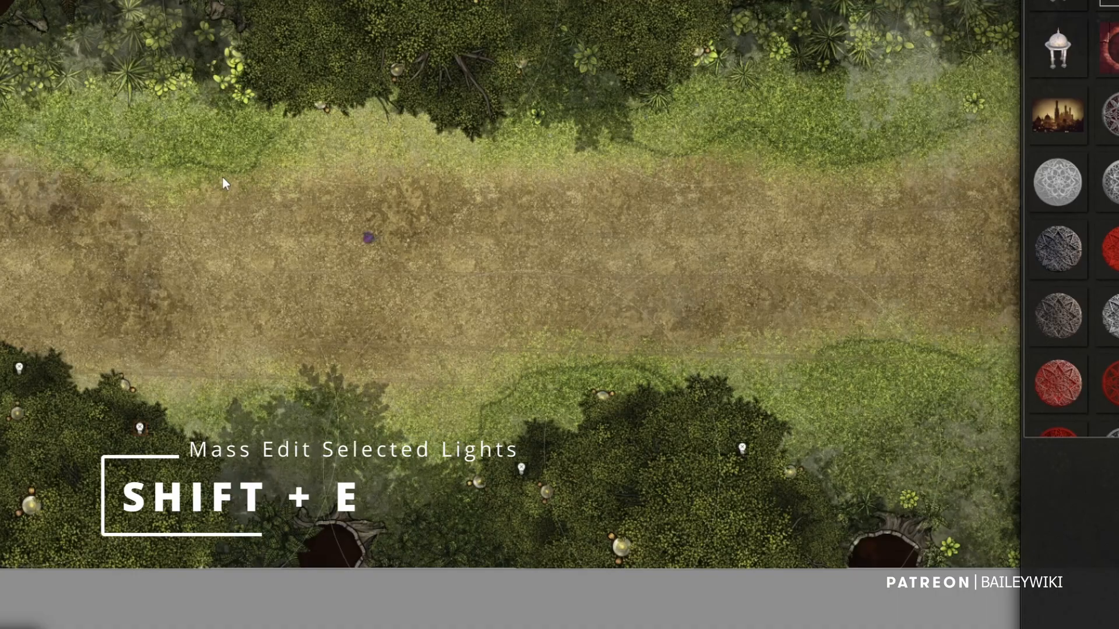
pyautogui.hotkey('shift', 'e')
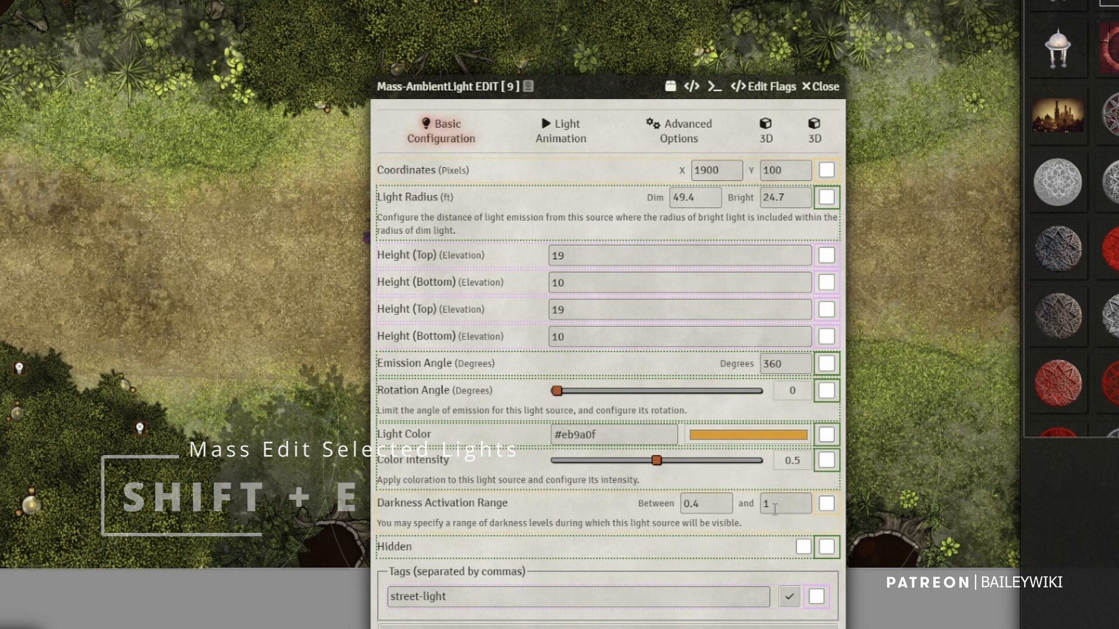
pyautogui.rightClick(707, 503)
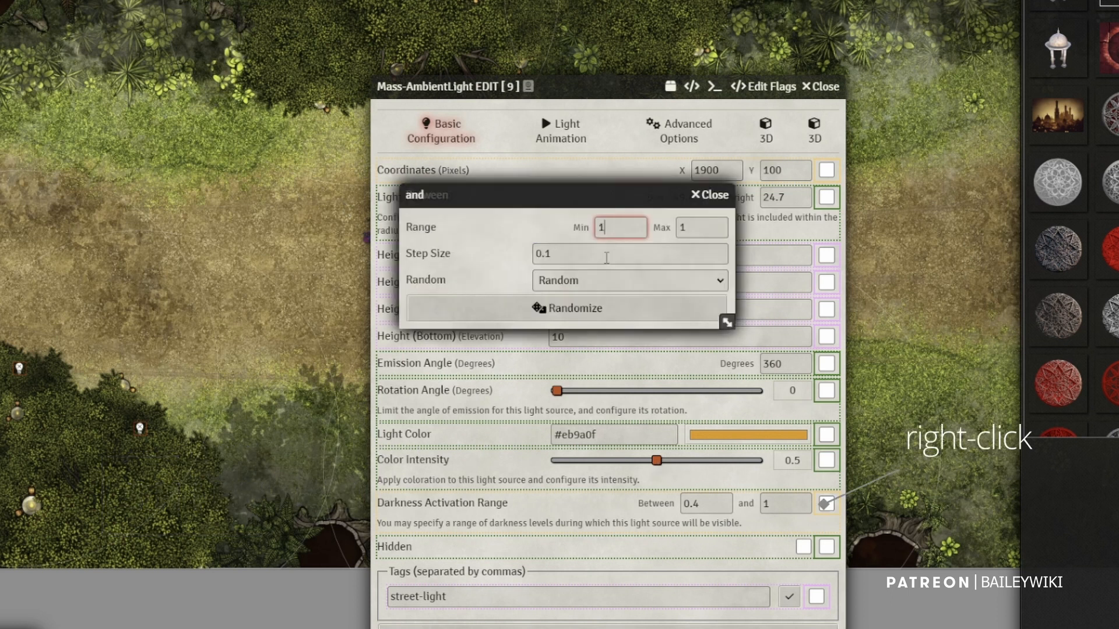
pyautogui.write('.4')
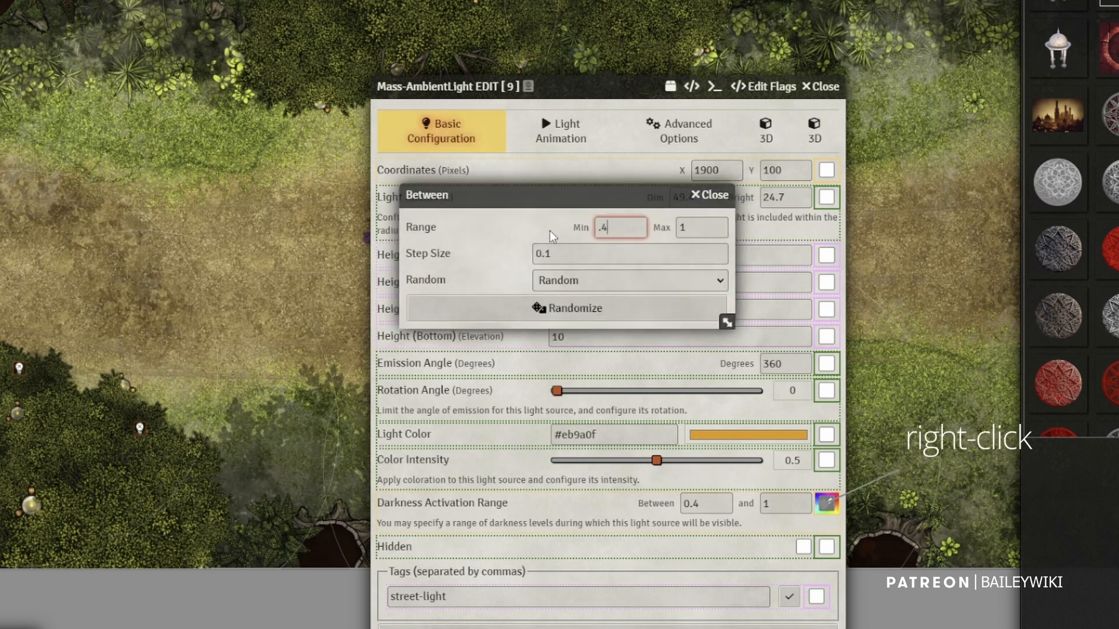
pyautogui.press('Tab')
pyautogui.write('.7')
pyautogui.press('Tab')
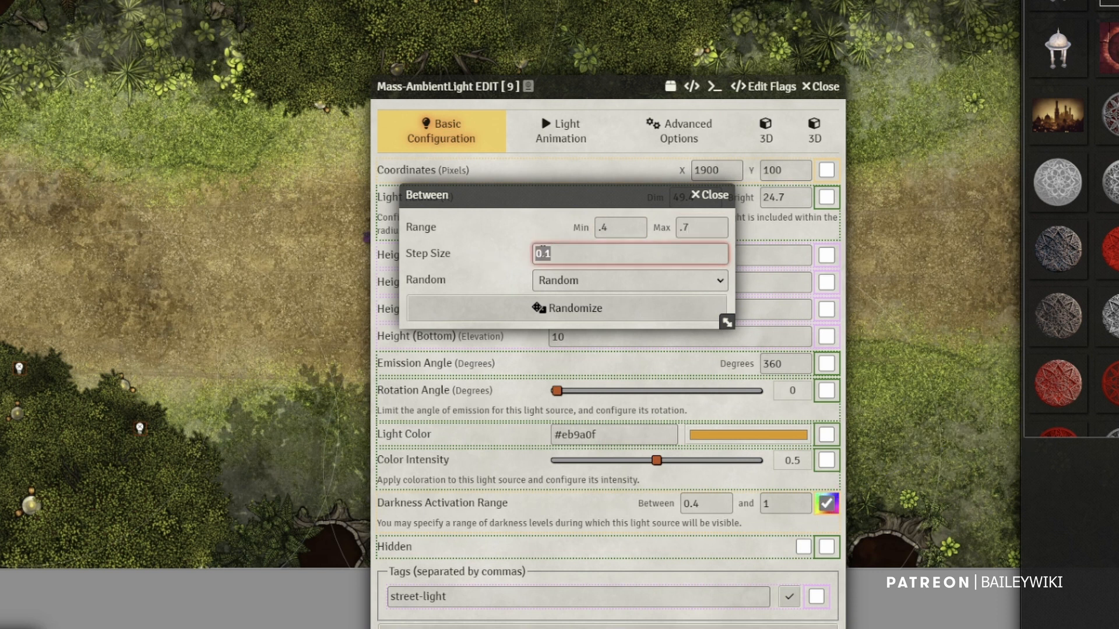
pyautogui.write('0.1')
pyautogui.press('BackSpace')
pyautogui.write('05')
pyautogui.click(585, 308)
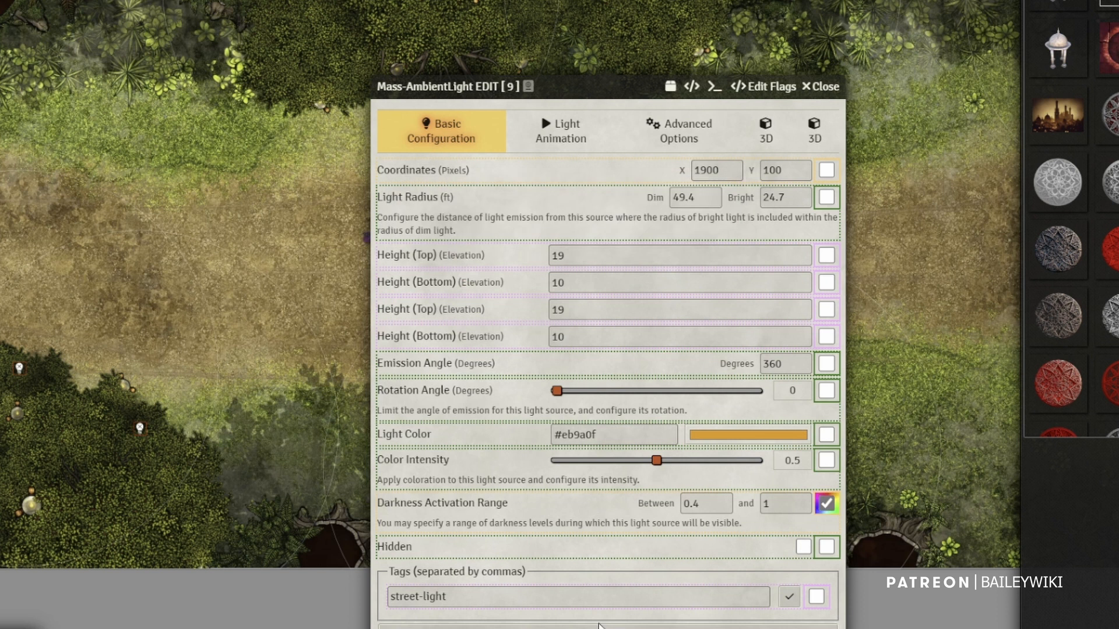
pyautogui.click(594, 626)
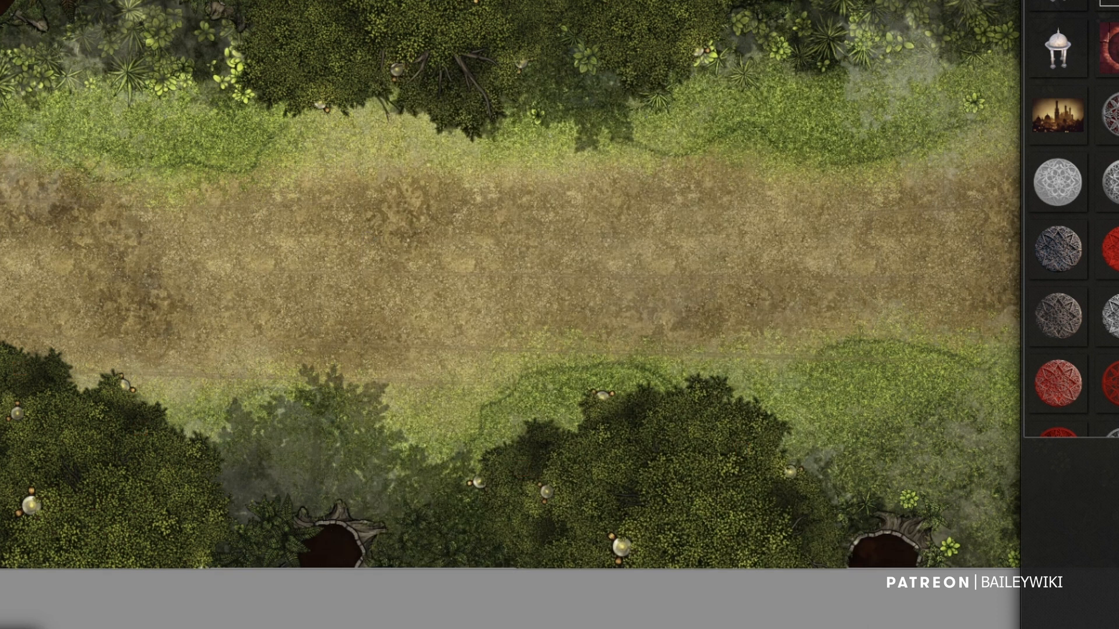
# Check the darkness activation range of two street lights along the upper map edge
pyautogui.click(52, 205)
pyautogui.doubleClick(404, 130)
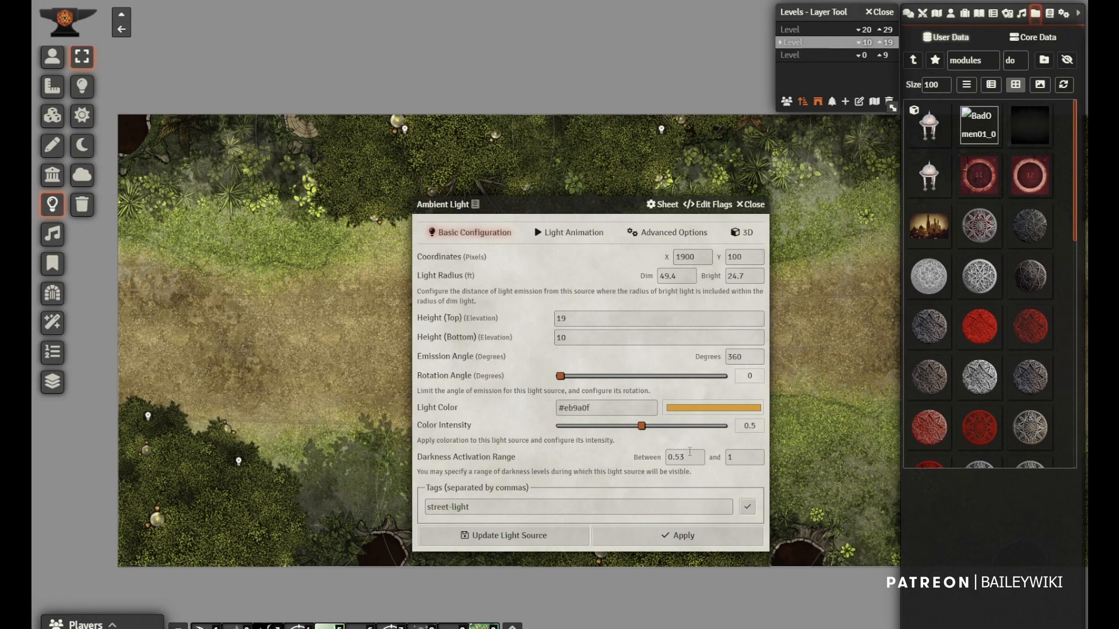
pyautogui.click(754, 205)
pyautogui.doubleClick(661, 129)
pyautogui.click(751, 204)
pyautogui.click(51, 58)
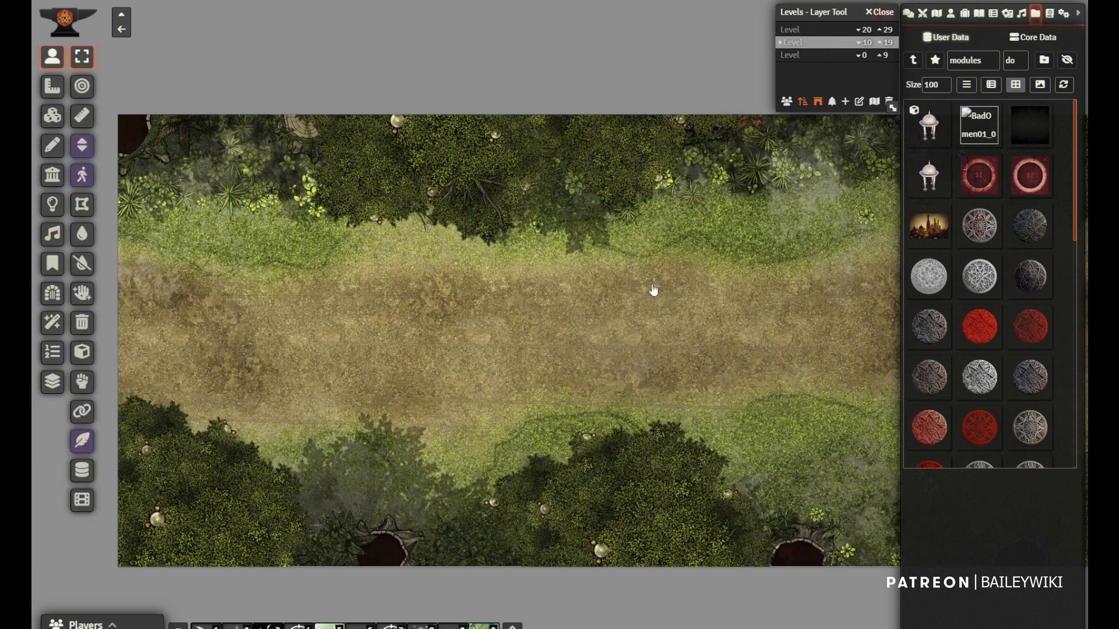
# Capture the current view as the initial view position of the Elf Village 3 Street scene and save the configuration
pyautogui.click(880, 12)
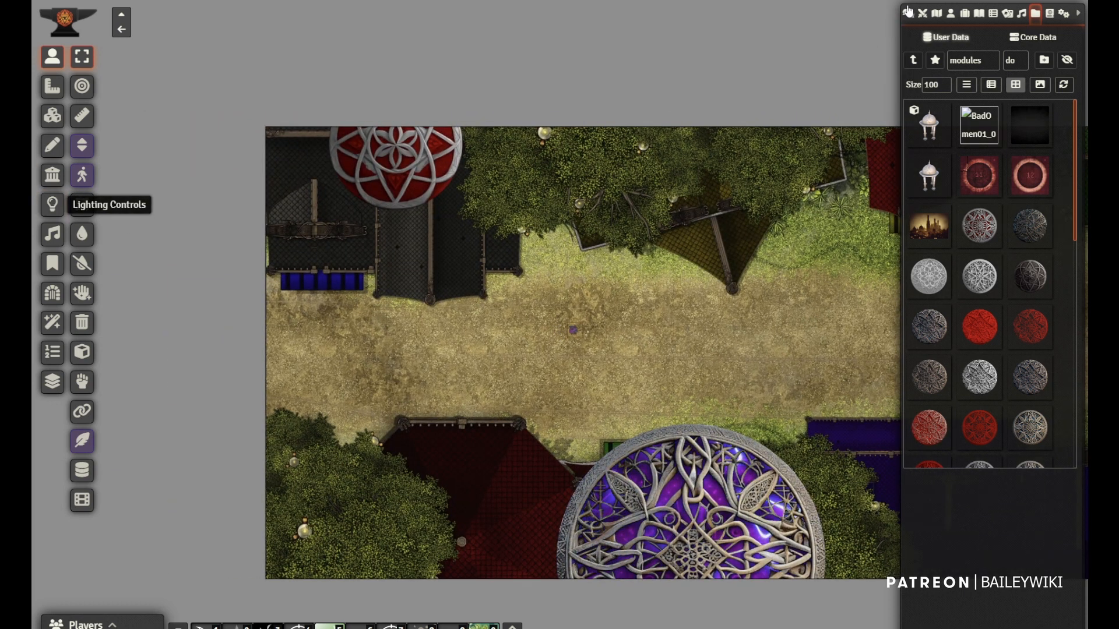
pyautogui.click(937, 12)
pyautogui.rightClick(956, 130)
pyautogui.click(940, 194)
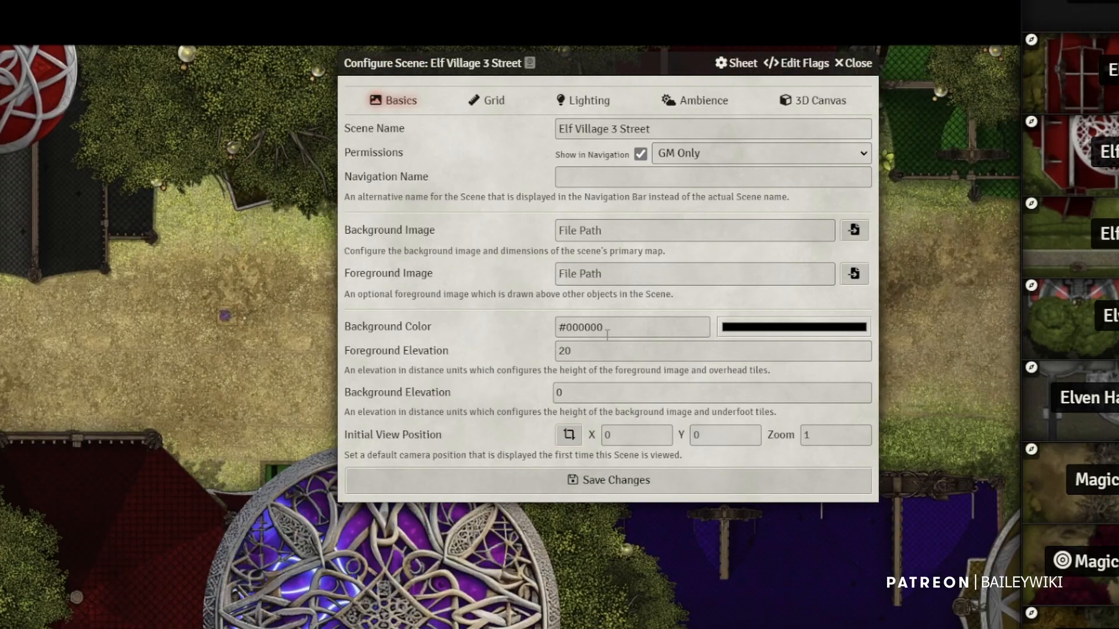
pyautogui.moveTo(889, 329); pyautogui.dragTo(925, 240)
pyautogui.scroll(4, 925, 240)
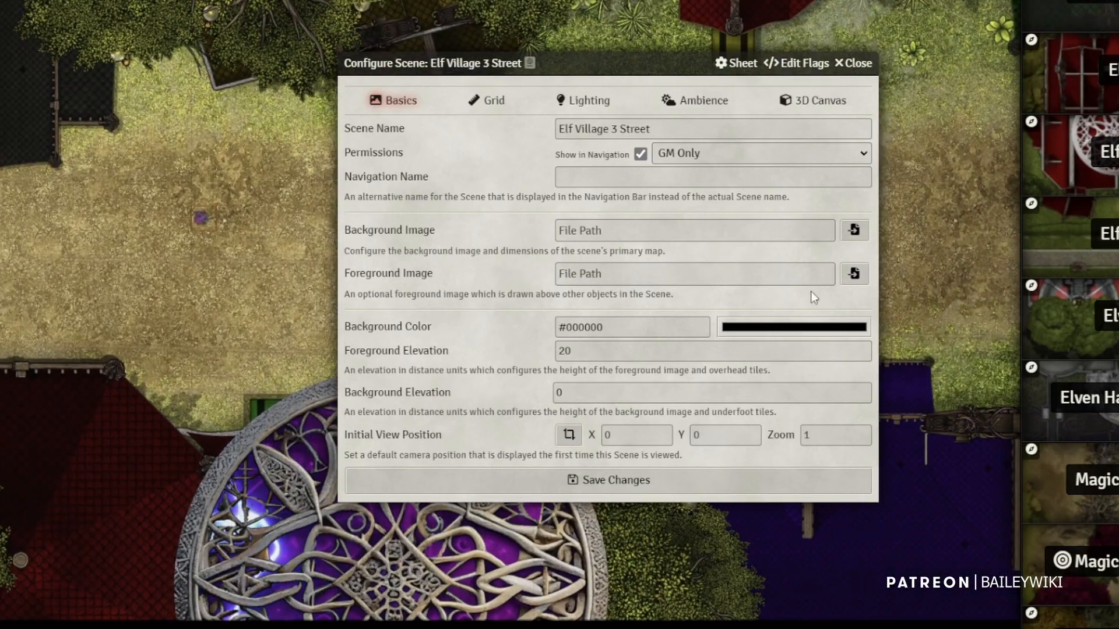
pyautogui.click(570, 441)
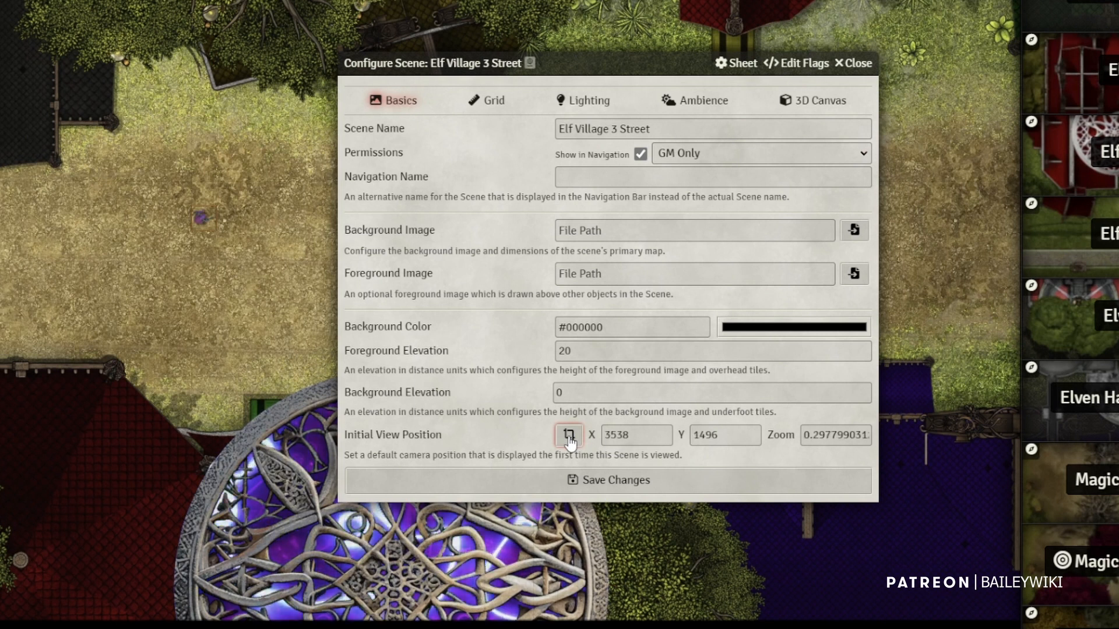
pyautogui.click(609, 481)
# Walk the token east along the darkened street to examine the street lighting and shadows
pyautogui.scroll(2, 357, 323)
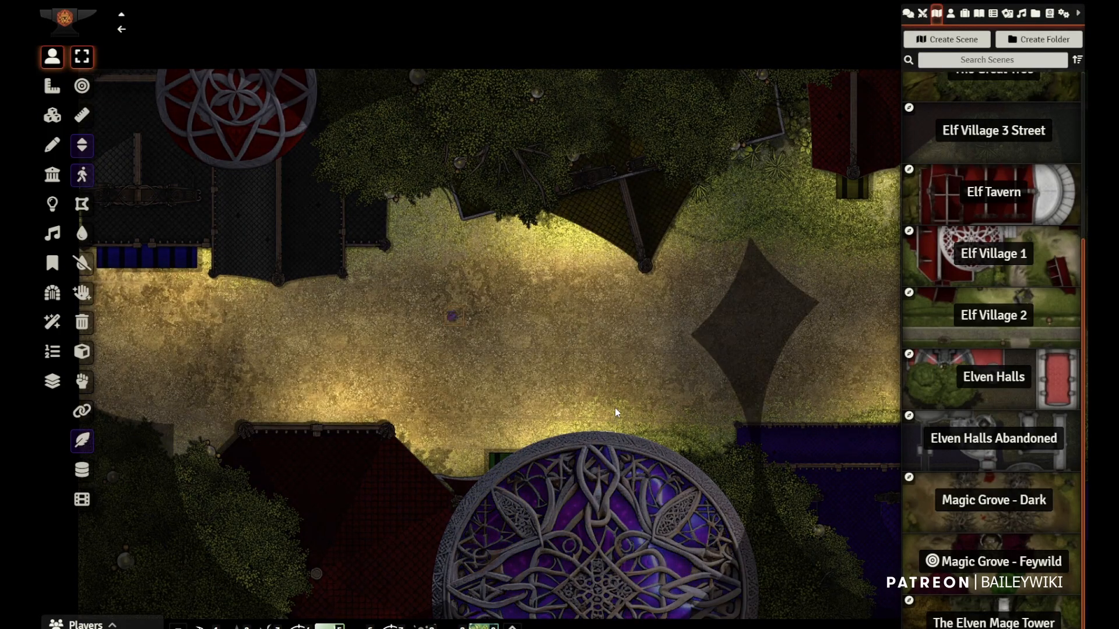
pyautogui.press('Right')
pyautogui.press('Right')
pyautogui.press('Right')
pyautogui.press('Right')
pyautogui.press('Right')
pyautogui.press('Right')
pyautogui.press('Right')
pyautogui.press('Right')
pyautogui.press('Right')
pyautogui.press('Right')
pyautogui.press('Right')
pyautogui.press('Right')
pyautogui.press('Right')
pyautogui.press('Right')
pyautogui.moveTo(656, 394); pyautogui.dragTo(414, 407)
pyautogui.press('Right')
pyautogui.press('Right')
pyautogui.press('Right')
pyautogui.press('Right')
pyautogui.press('Right')
pyautogui.press('Right')
pyautogui.press('Right')
pyautogui.press('Right')
pyautogui.press('Right')
pyautogui.press('Right')
pyautogui.moveTo(604, 400); pyautogui.dragTo(327, 415)
pyautogui.press('Right')
pyautogui.press('Right')
pyautogui.press('Right')
pyautogui.moveTo(480, 380); pyautogui.dragTo(494, 433)
# Move the token up and slightly back west to the grass beside the red roof
pyautogui.press('Up')
pyautogui.press('Up')
pyautogui.press('Up')
pyautogui.press('Up')
pyautogui.press('Up')
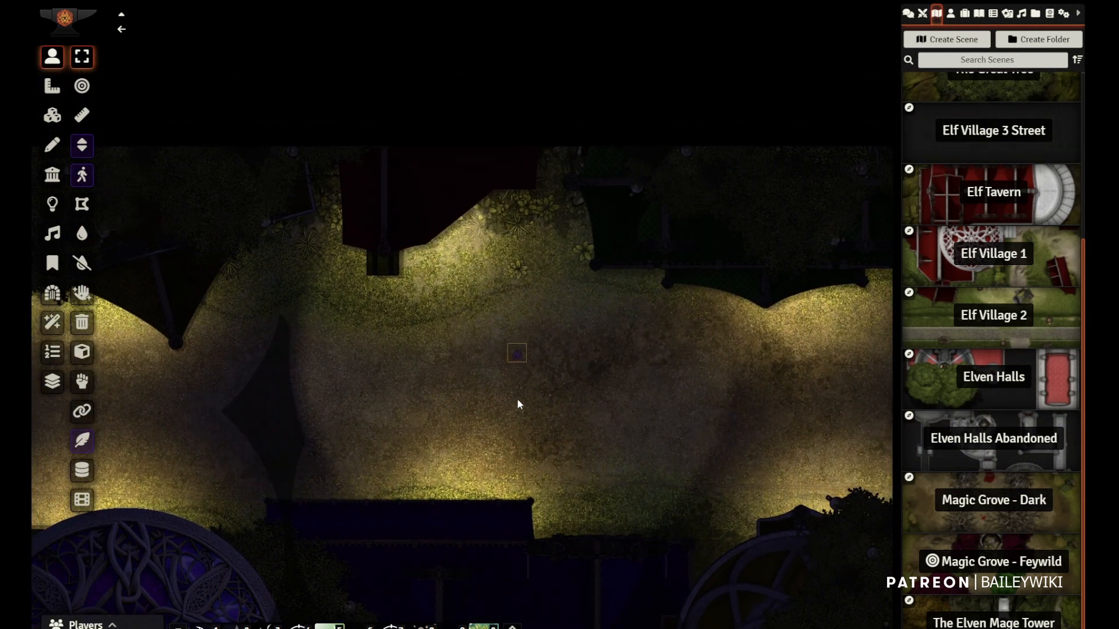
pyautogui.press('Left')
pyautogui.press('Left')
pyautogui.press('Left')
pyautogui.press('Up')
# Raise the token's elevation to try it on the red roof, set it to 20, and move it to the yellow roof
pyautogui.rightClick(461, 287)
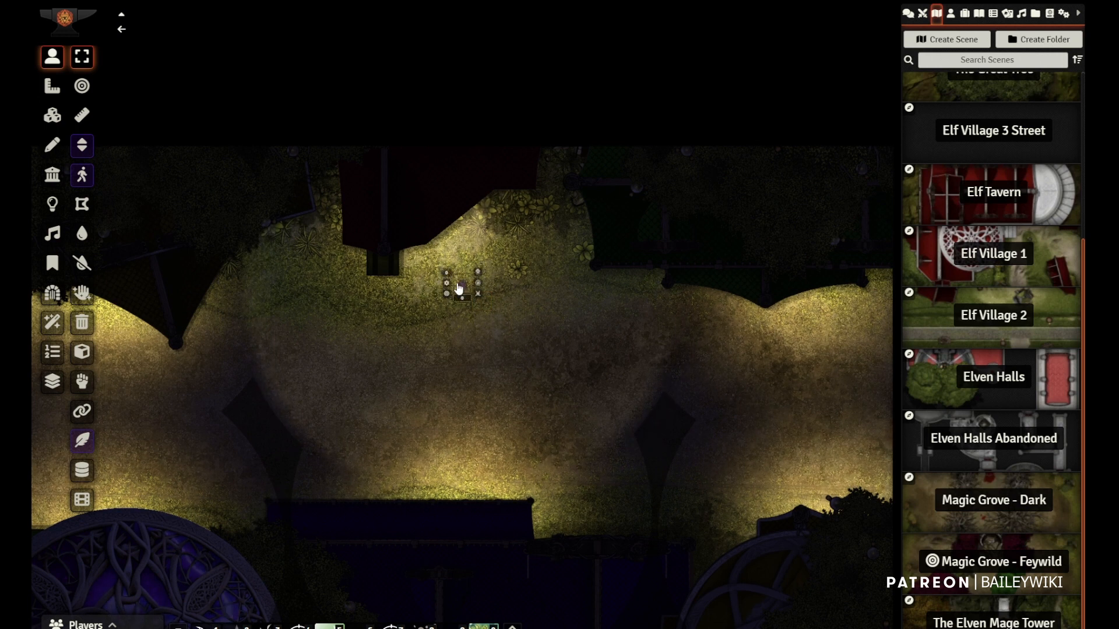
pyautogui.click(420, 279)
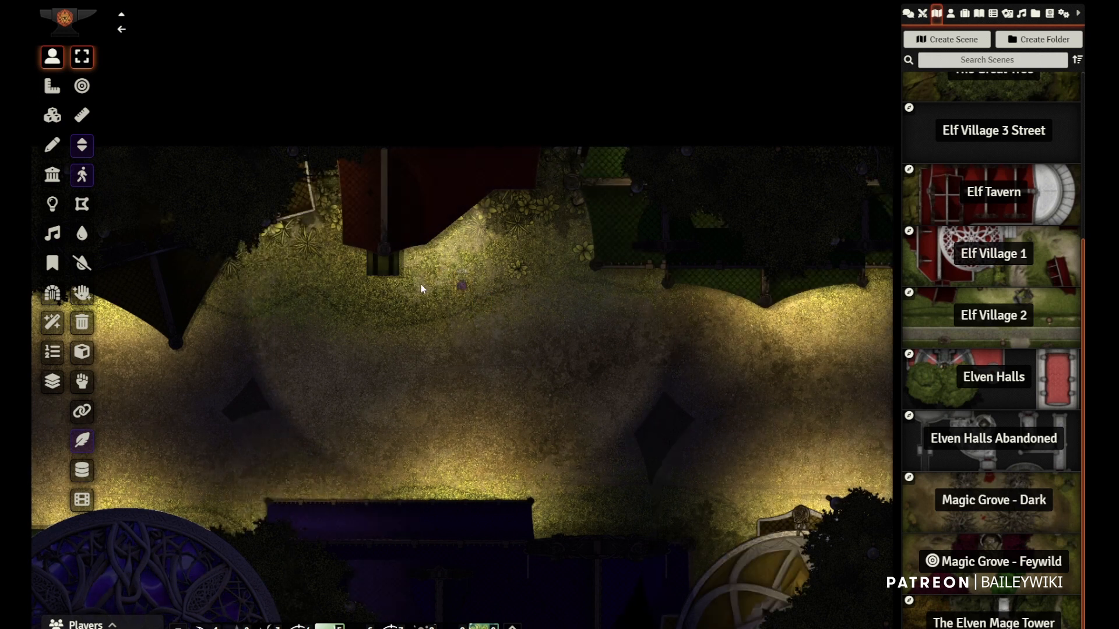
pyautogui.moveTo(460, 290); pyautogui.dragTo(425, 230)
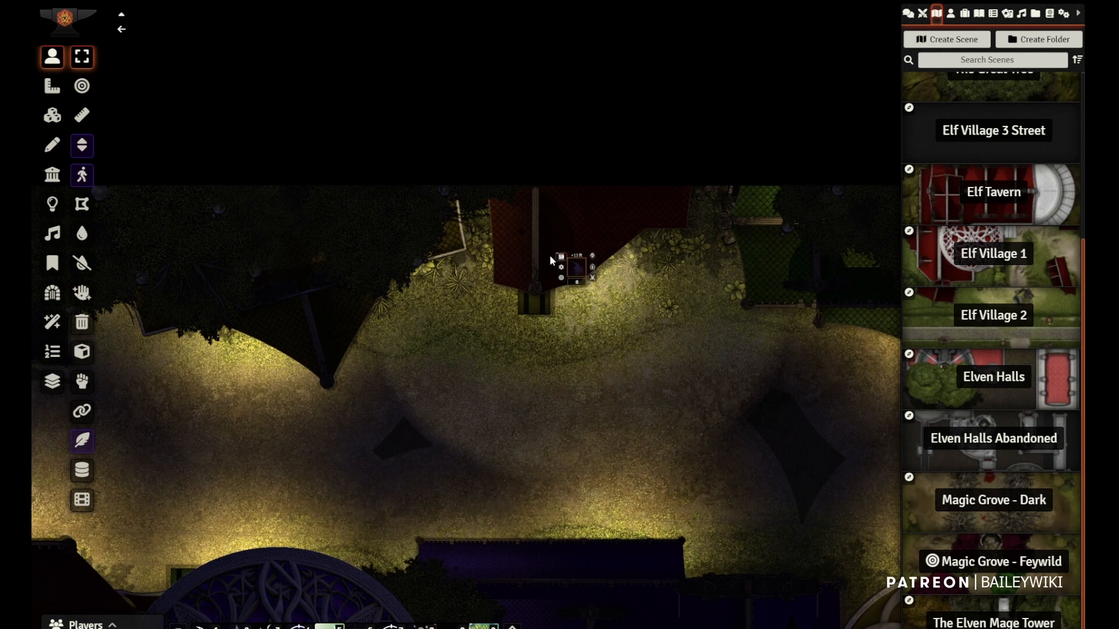
pyautogui.write('20')
pyautogui.press('Return')
pyautogui.moveTo(575, 267); pyautogui.dragTo(362, 274)
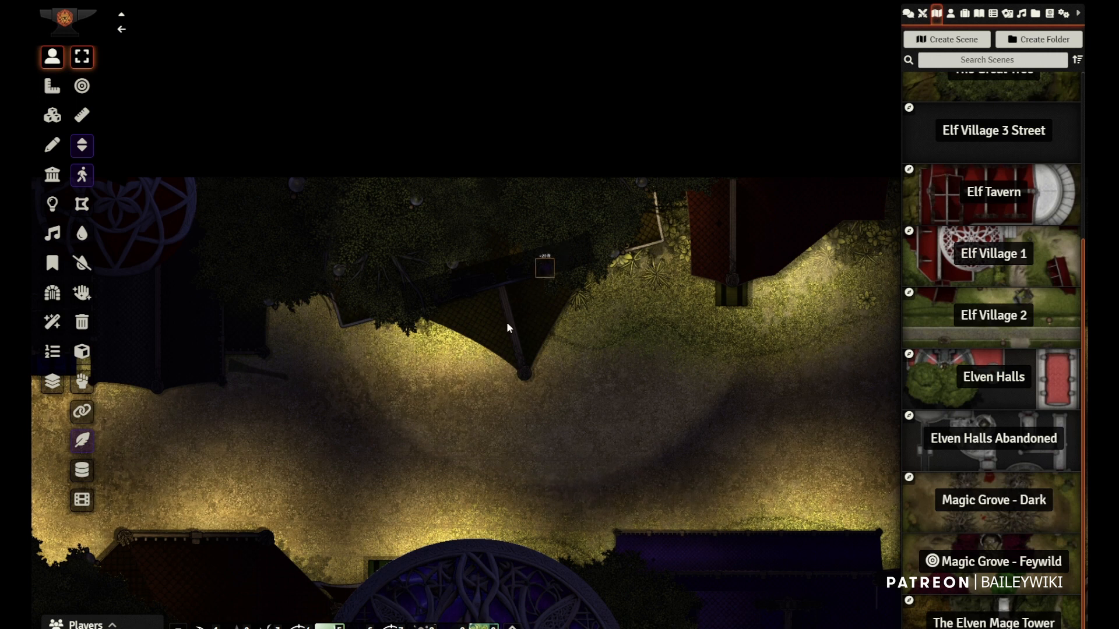
# Move the token from the yellow roof back onto the street and set its elevation to 0
pyautogui.moveTo(499, 314); pyautogui.dragTo(522, 330)
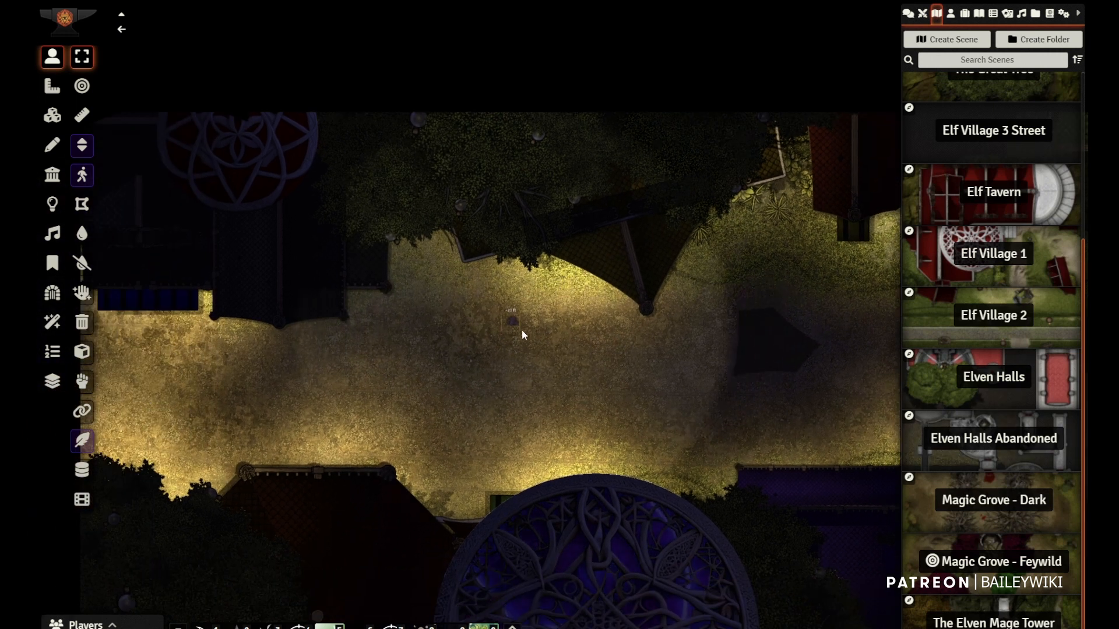
pyautogui.rightClick(511, 322)
pyautogui.write('0')
pyautogui.press('Return')
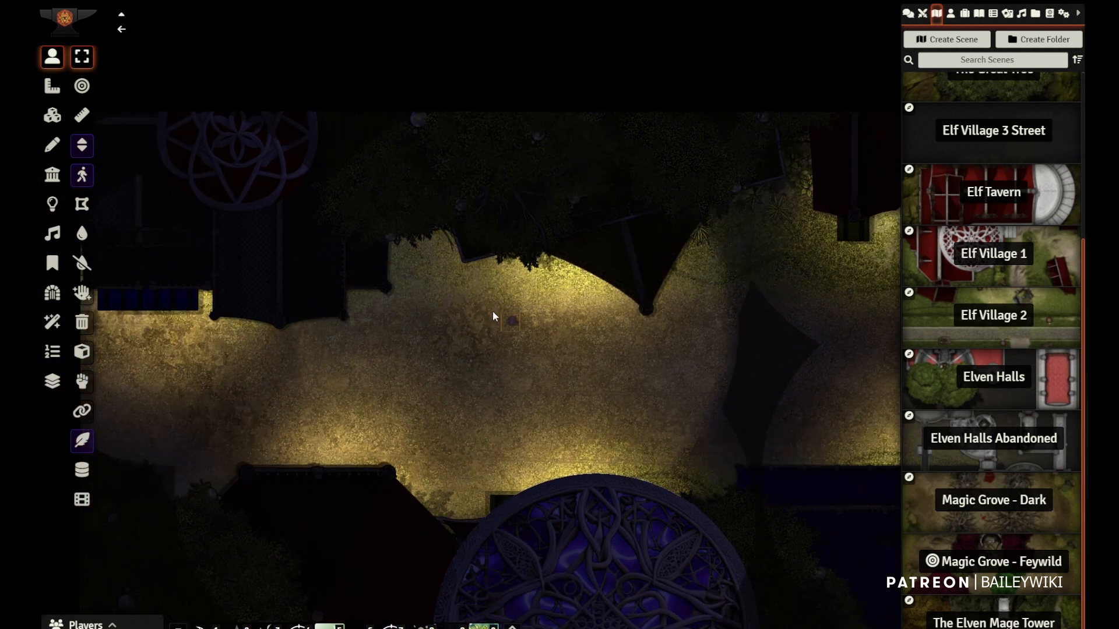
# Transition the scene's lighting back to daylight
pyautogui.moveTo(449, 355)
pyautogui.mouseDown()
pyautogui.moveTo(584, 358)
pyautogui.moveTo(506, 344)
pyautogui.moveTo(463, 356)
pyautogui.mouseUp()
pyautogui.scroll(-4, 584, 358)
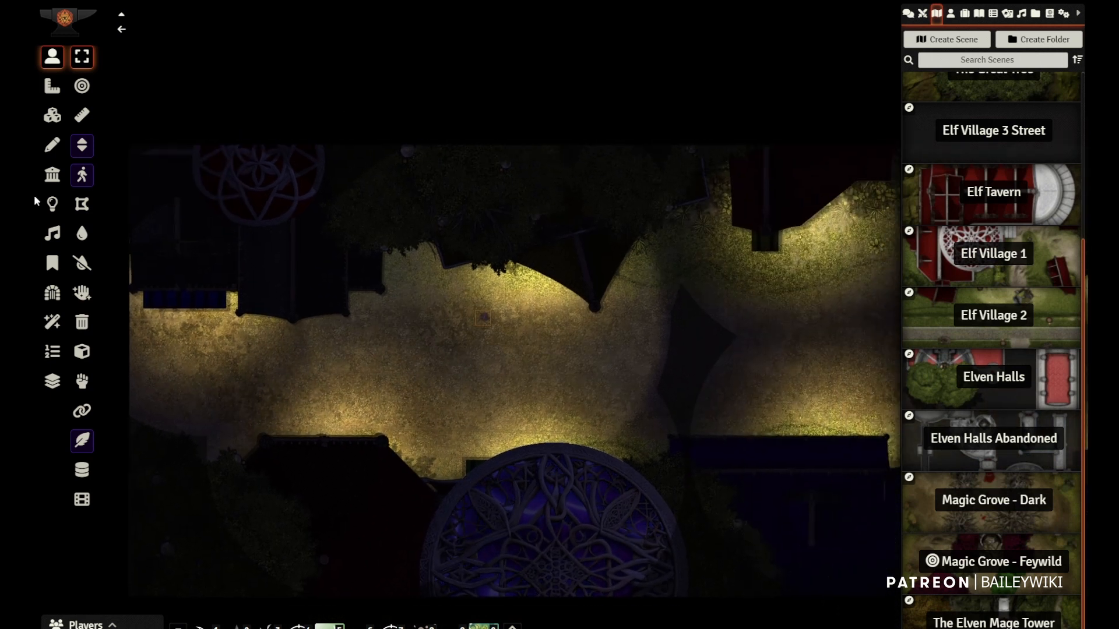
pyautogui.click(52, 204)
pyautogui.click(82, 124)
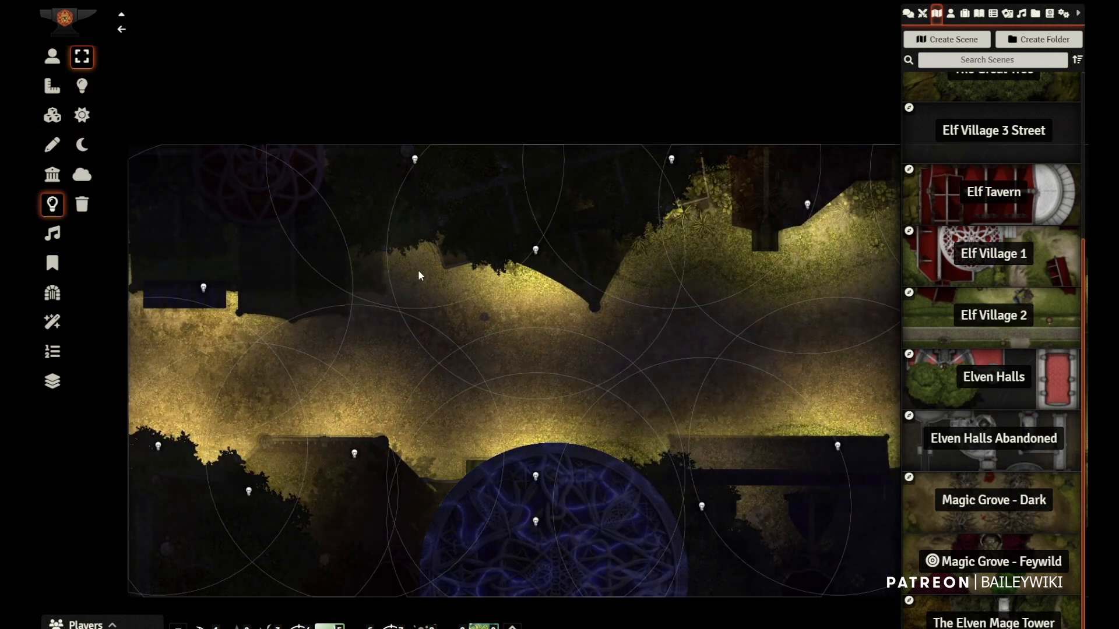
# Choose invisible walls and switch to the 0–9 level to start outlining the dark and yellow roofs
pyautogui.click(54, 176)
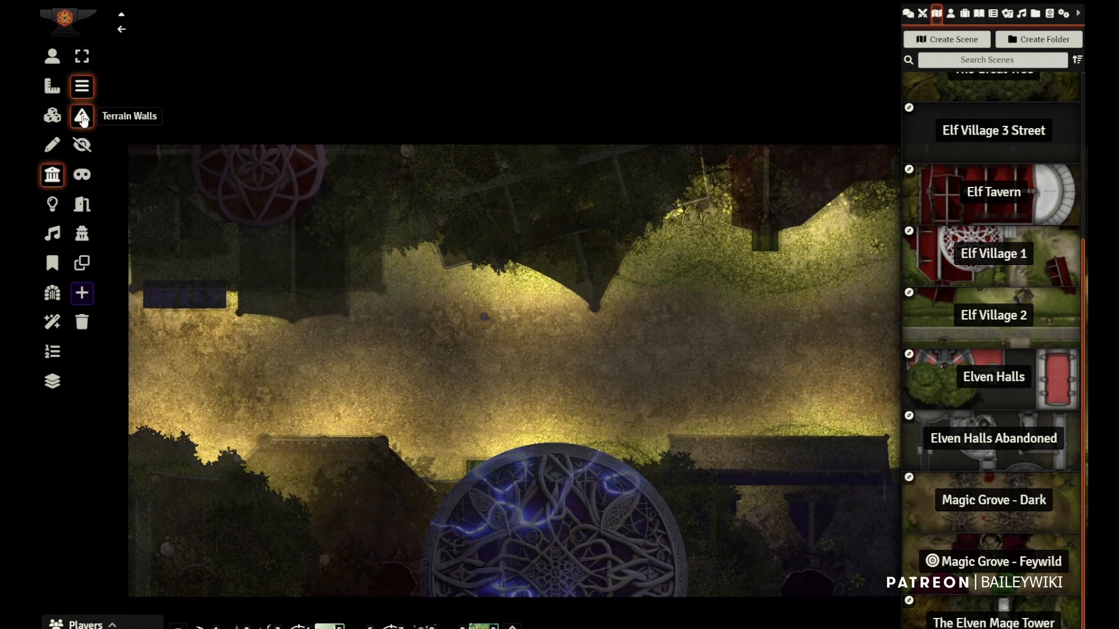
pyautogui.click(82, 147)
pyautogui.moveTo(184, 294); pyautogui.dragTo(342, 296)
pyautogui.scroll(3, 342, 297)
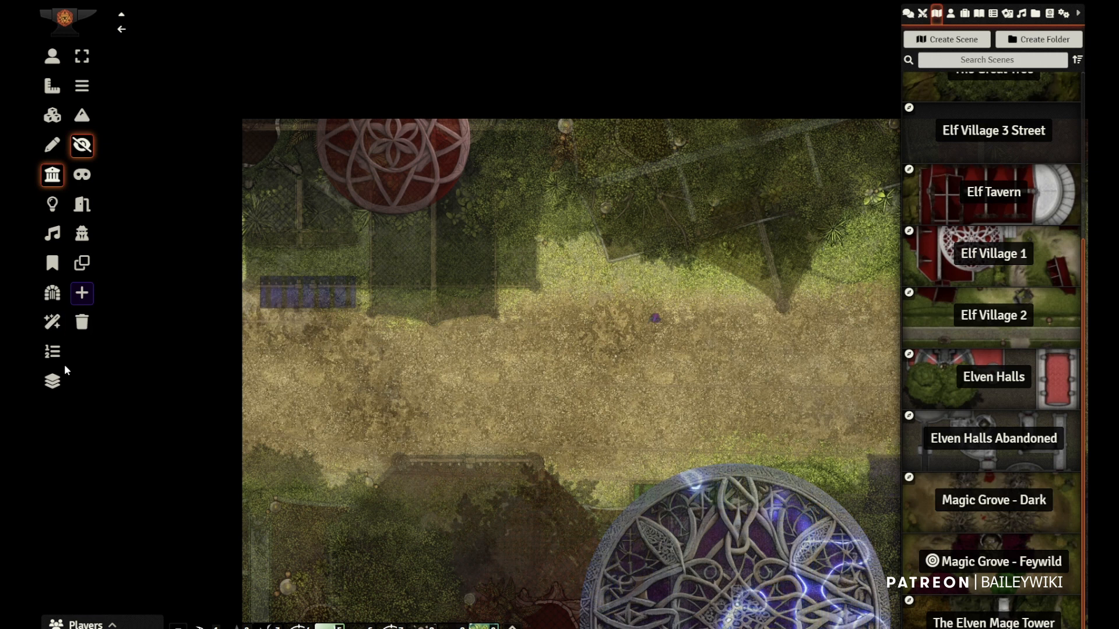
pyautogui.click(52, 381)
pyautogui.click(802, 57)
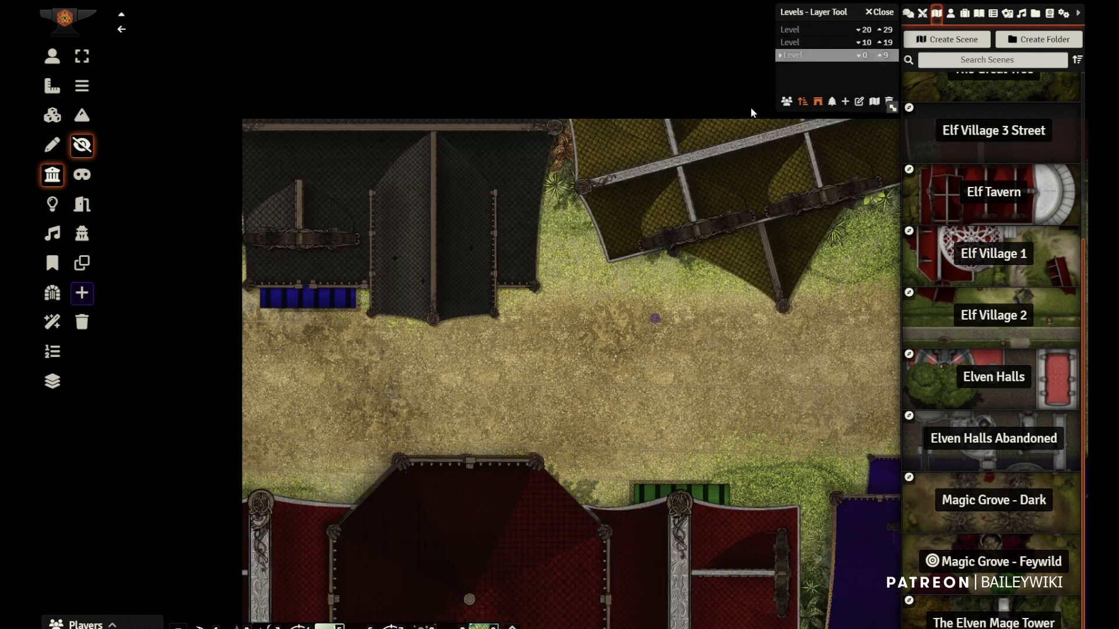
pyautogui.click(818, 103)
pyautogui.click(817, 103)
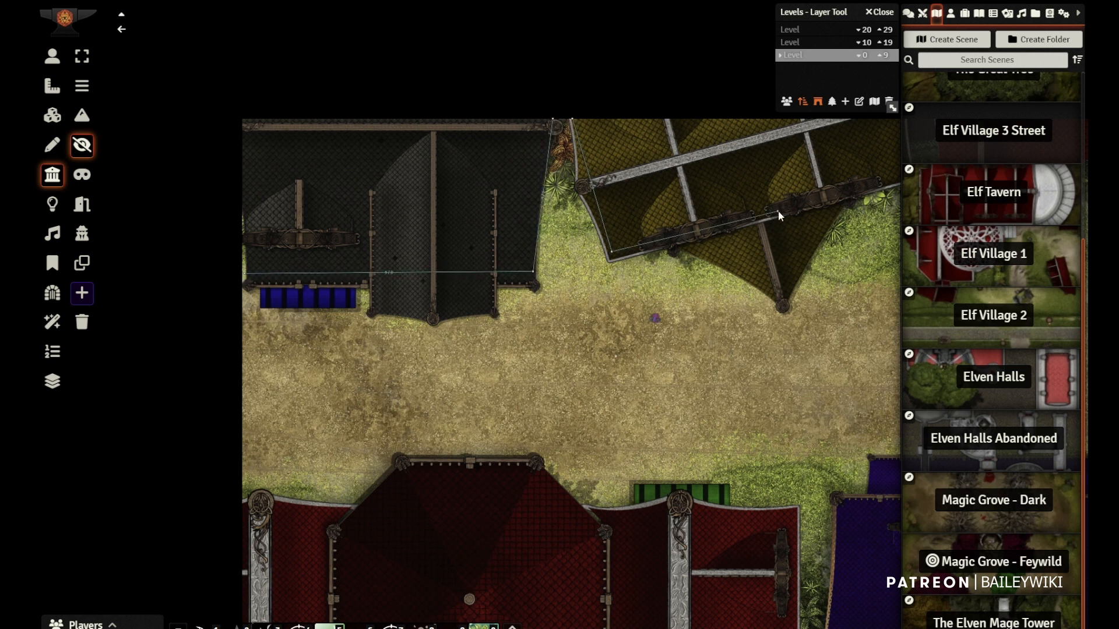
# Trace chained invisible walls just inside the yellow, red and green roof edges along the path's upper side
pyautogui.keyDown('ctrl'); pyautogui.click(760, 264); pyautogui.keyUp('ctrl')
pyautogui.keyDown('ctrl'); pyautogui.click(837, 193); pyautogui.keyUp('ctrl')
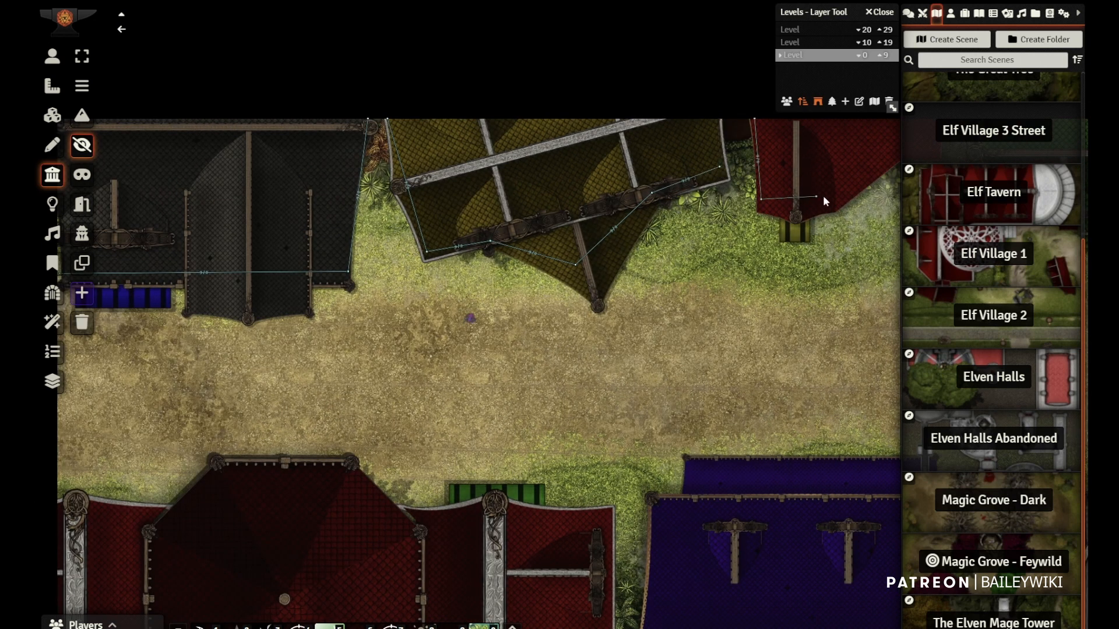
pyautogui.keyDown('ctrl'); pyautogui.click(833, 200); pyautogui.keyUp('ctrl')
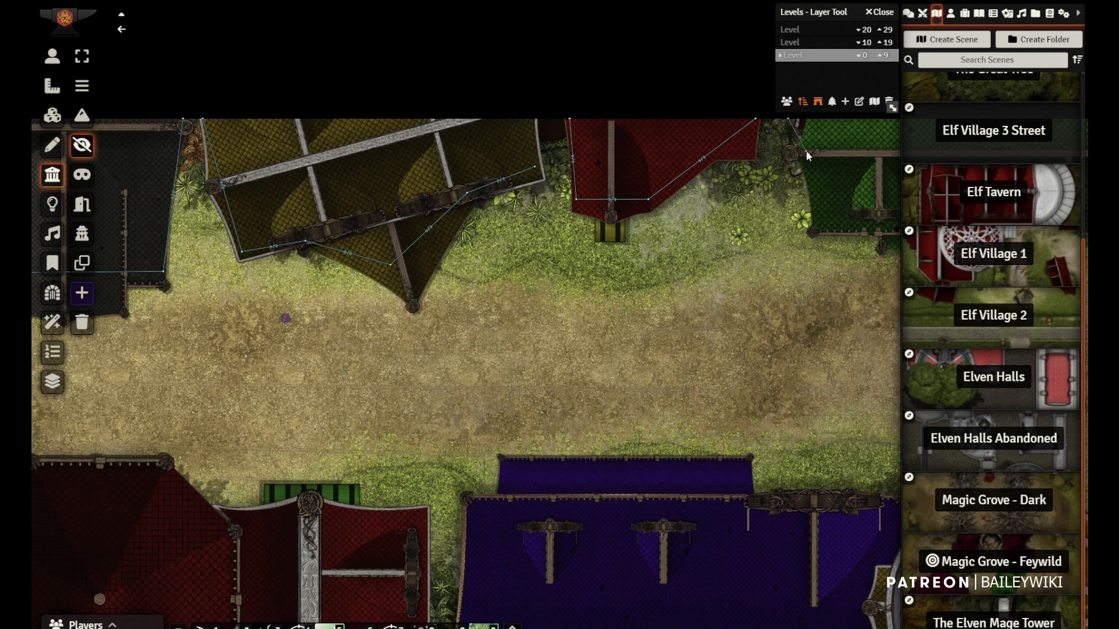
pyautogui.keyDown('ctrl'); pyautogui.click(818, 222); pyautogui.keyUp('ctrl')
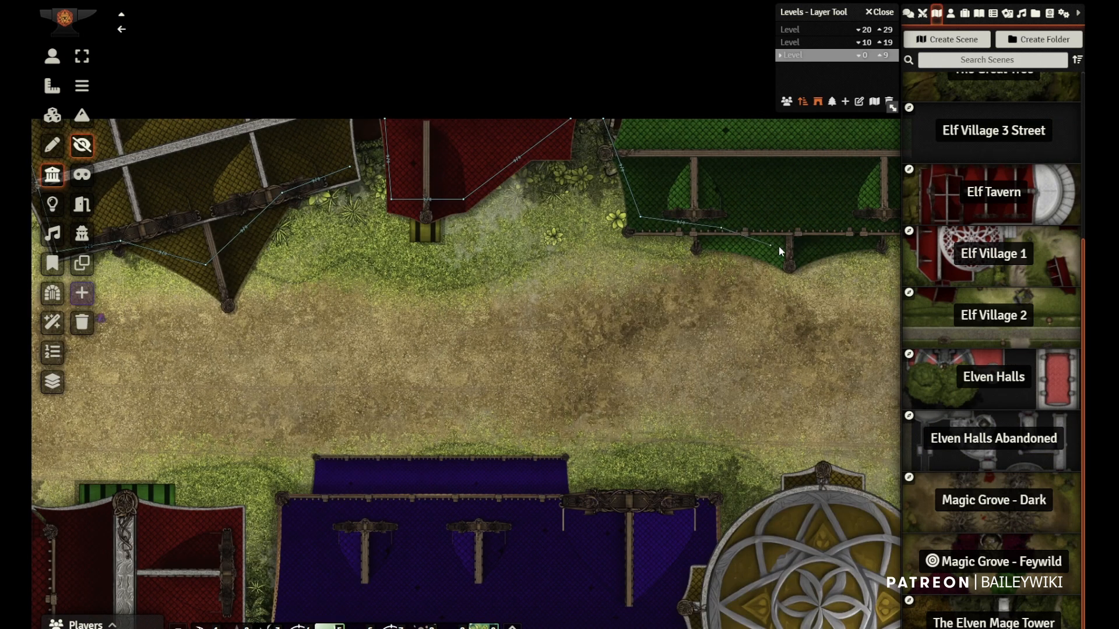
pyautogui.moveTo(851, 229); pyautogui.dragTo(711, 272)
# Trace chained invisible walls inside the red building's octagonal and side roofs and the blue roof along the path's lower side
pyautogui.moveTo(631, 477); pyautogui.dragTo(655, 313)
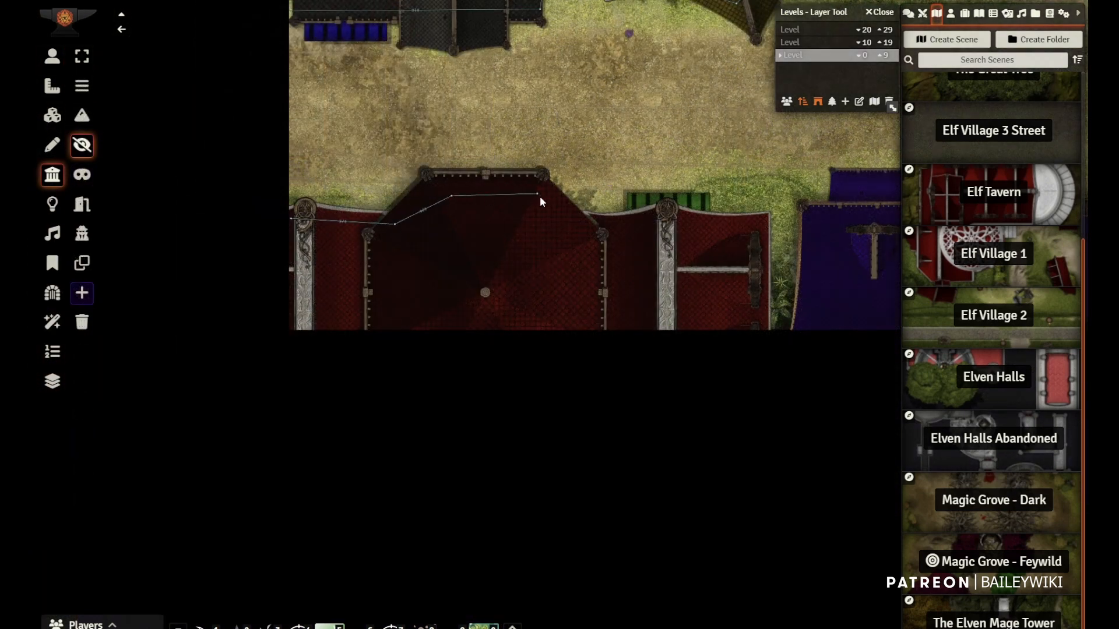
pyautogui.click(766, 329)
pyautogui.moveTo(795, 282); pyautogui.dragTo(639, 275)
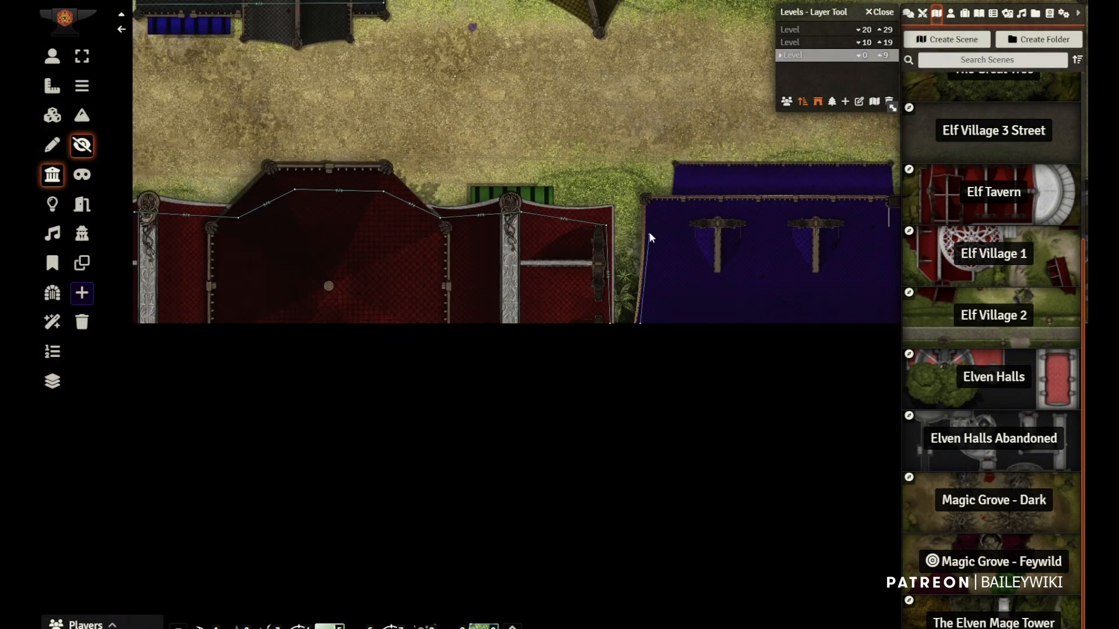
pyautogui.keyDown('ctrl'); pyautogui.click(861, 186); pyautogui.keyUp('ctrl')
pyautogui.keyDown('ctrl'); pyautogui.click(881, 206); pyautogui.keyUp('ctrl')
pyautogui.moveTo(881, 207); pyautogui.dragTo(696, 206)
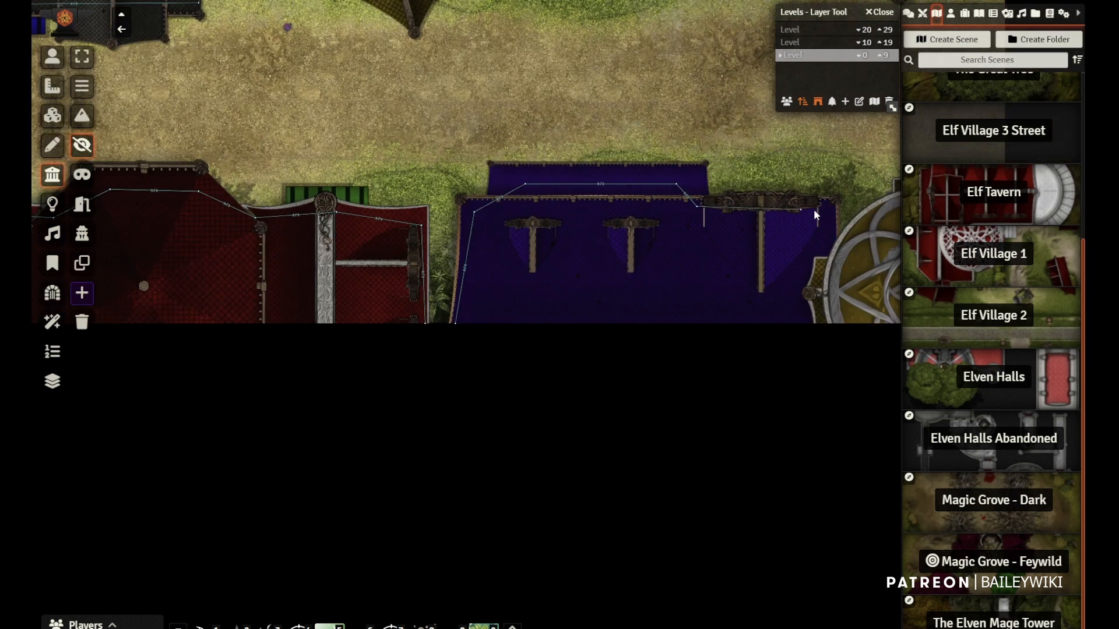
pyautogui.moveTo(886, 209); pyautogui.dragTo(555, 225)
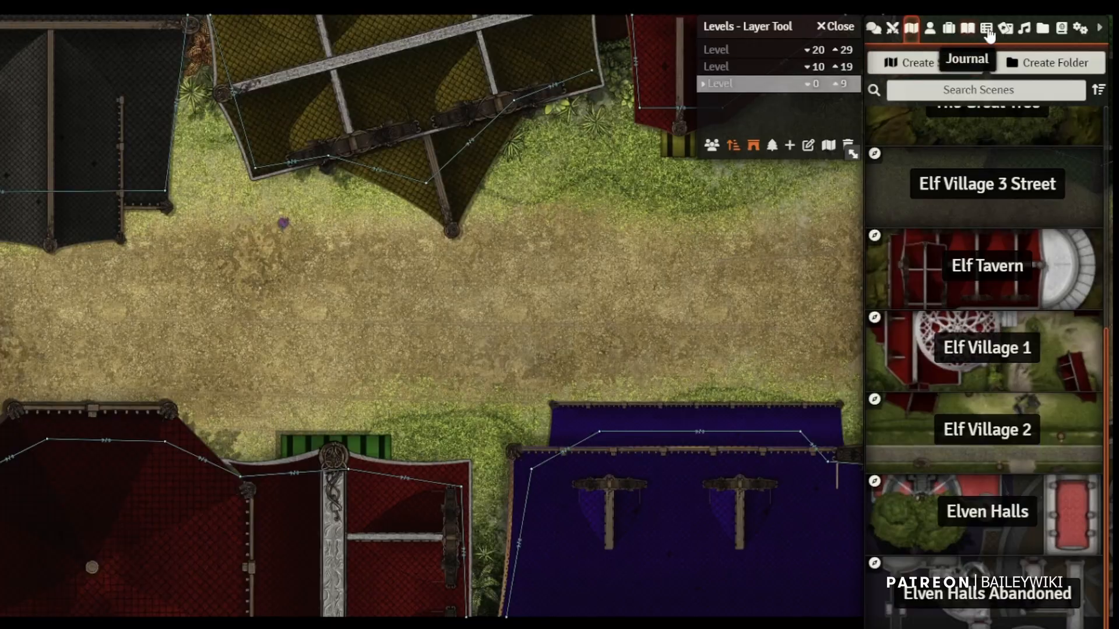
# Search the actors for "chimn" and add the DECOR Chimney Metal 02 prefab to the scene over the path
pyautogui.click(931, 29)
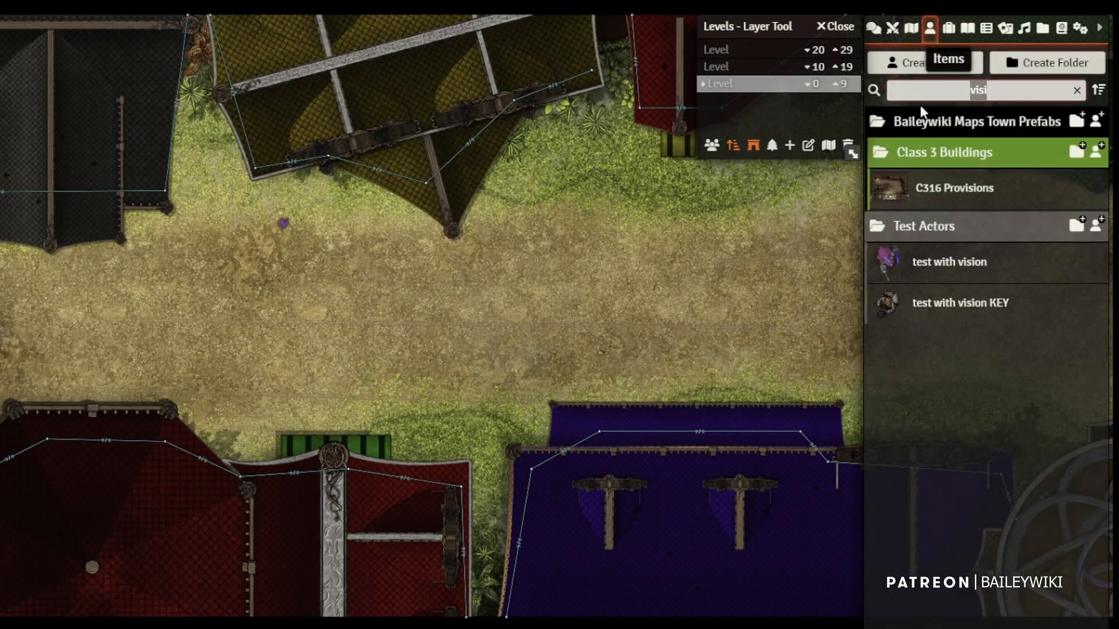
pyautogui.write('chimn')
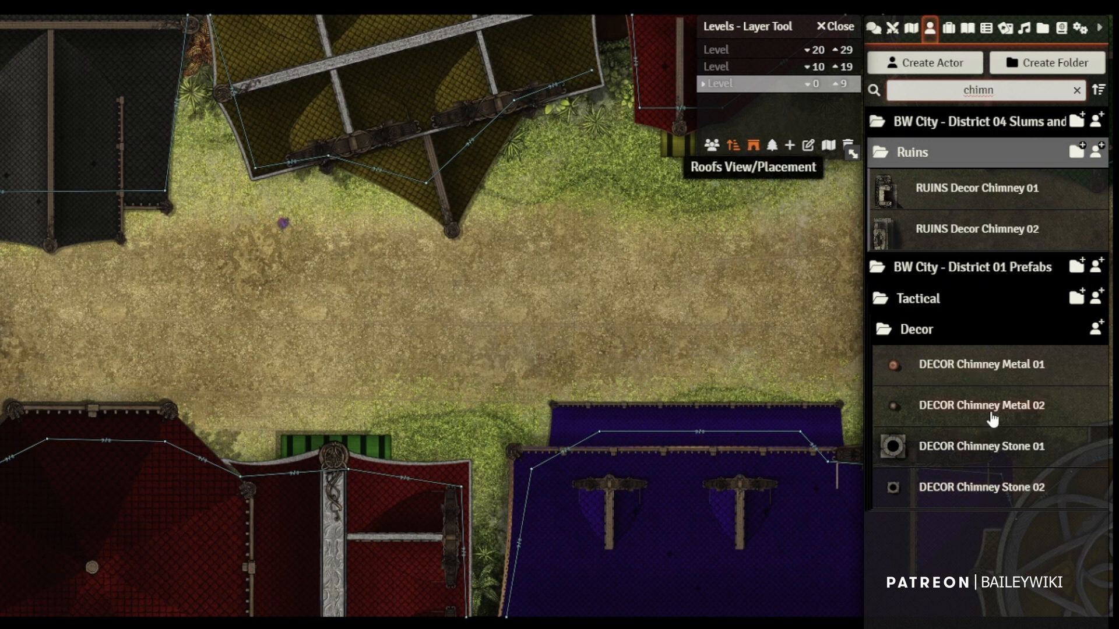
pyautogui.hotkey('ctrl', 'v')
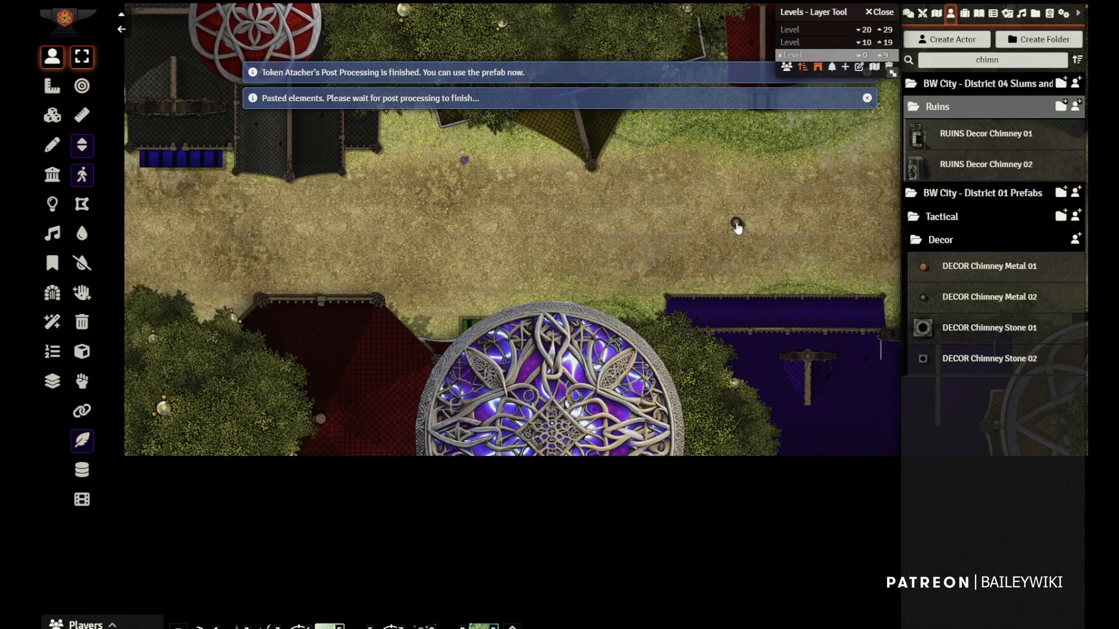
# Move the chimney by way of the yellow roof onto the dark roof, just below the red rose canopy
pyautogui.moveTo(736, 225); pyautogui.dragTo(556, 118)
pyautogui.moveTo(567, 173); pyautogui.dragTo(648, 284)
pyautogui.scroll(3, 701, 246)
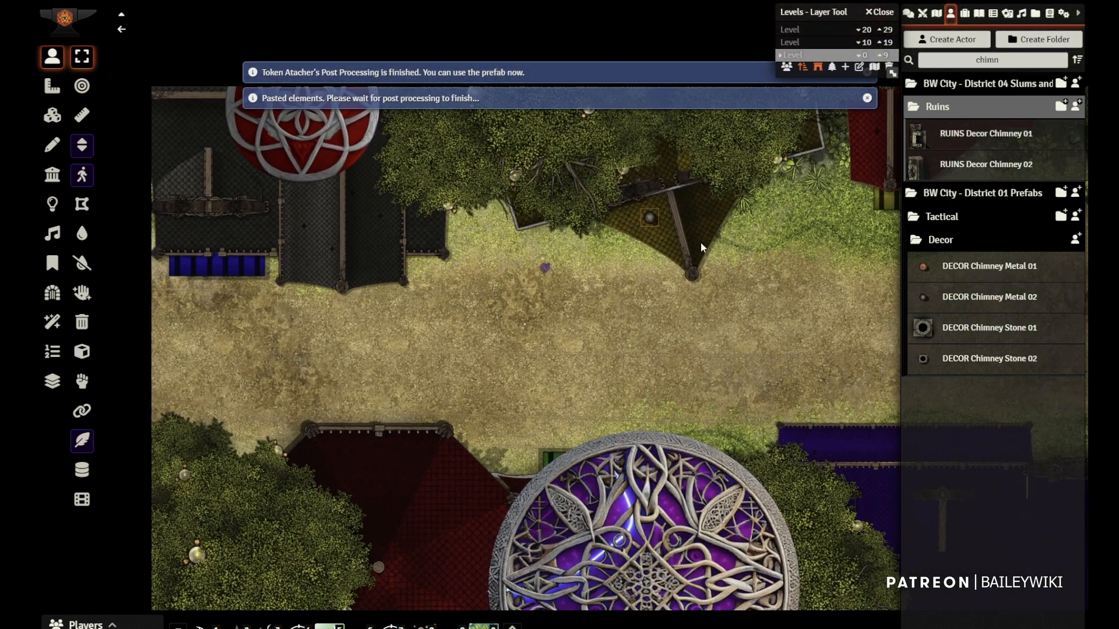
pyautogui.moveTo(651, 222); pyautogui.dragTo(319, 206)
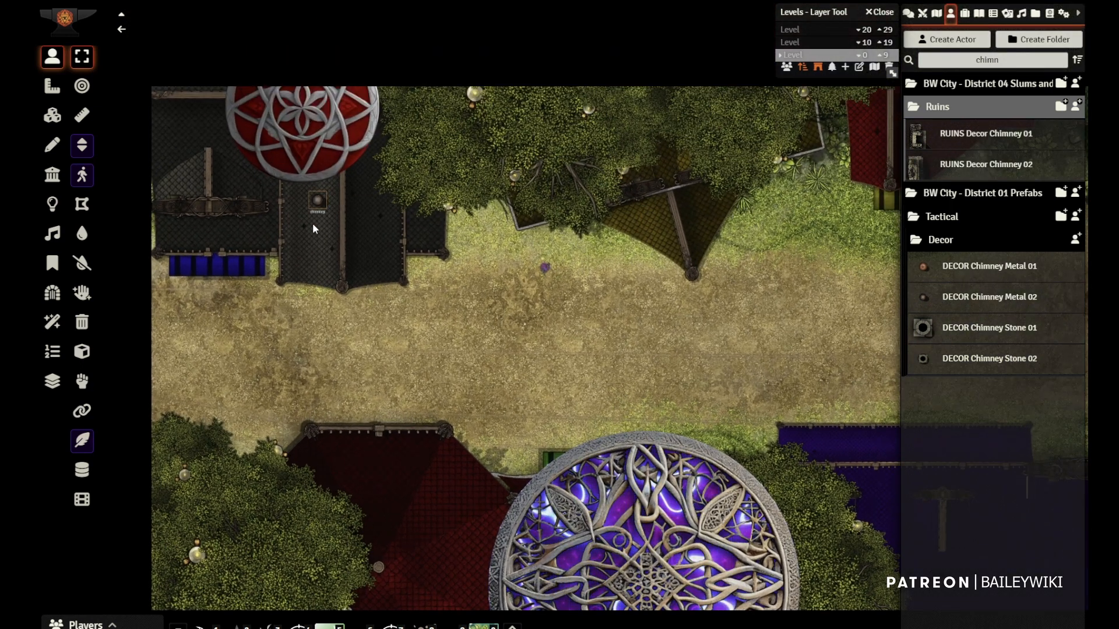
# Add more metal chimneys, position them near the yellow roof's lower edge, and switch to the 0–9 level
pyautogui.moveTo(391, 303); pyautogui.dragTo(525, 300)
pyautogui.scroll(5, 529, 307)
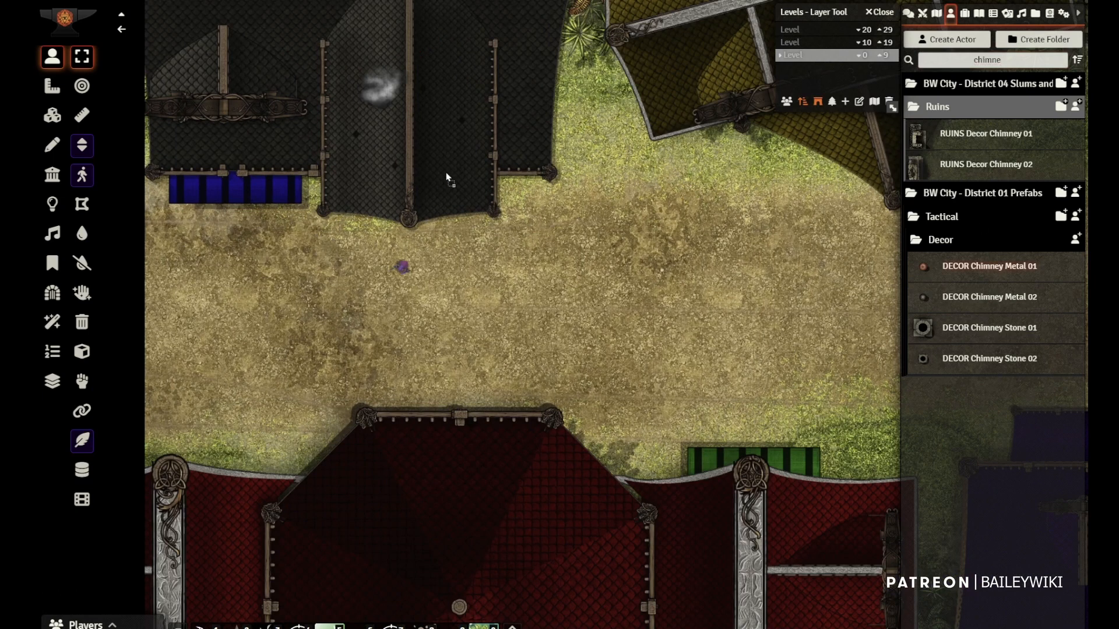
pyautogui.hotkey('ctrl', 'v')
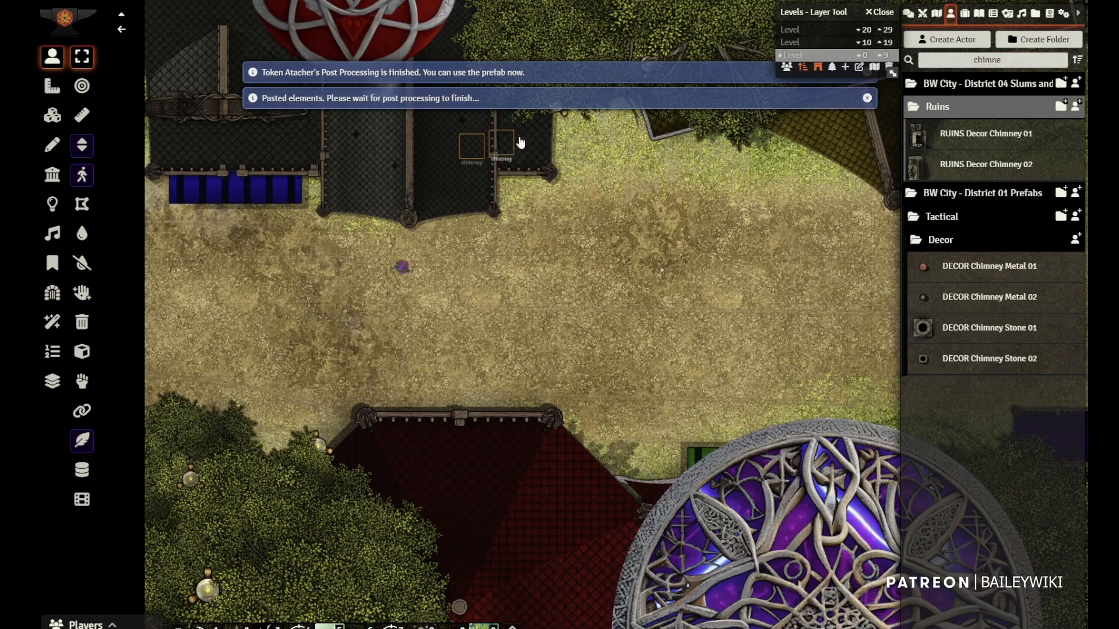
pyautogui.moveTo(838, 125); pyautogui.dragTo(836, 125)
pyautogui.moveTo(753, 201); pyautogui.dragTo(575, 322)
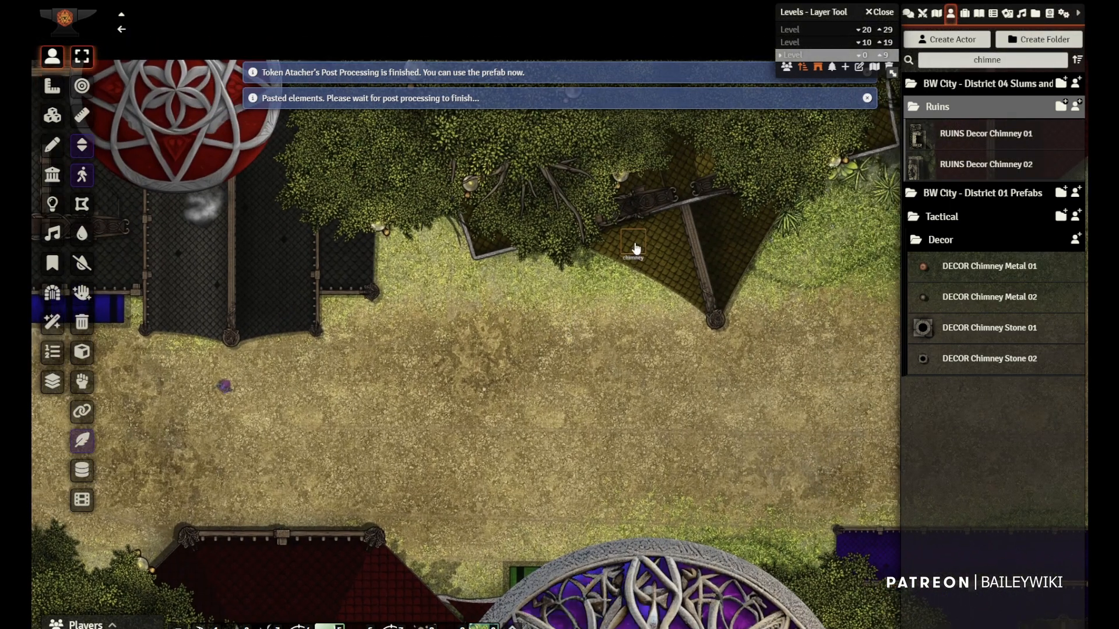
pyautogui.moveTo(636, 249); pyautogui.dragTo(655, 207)
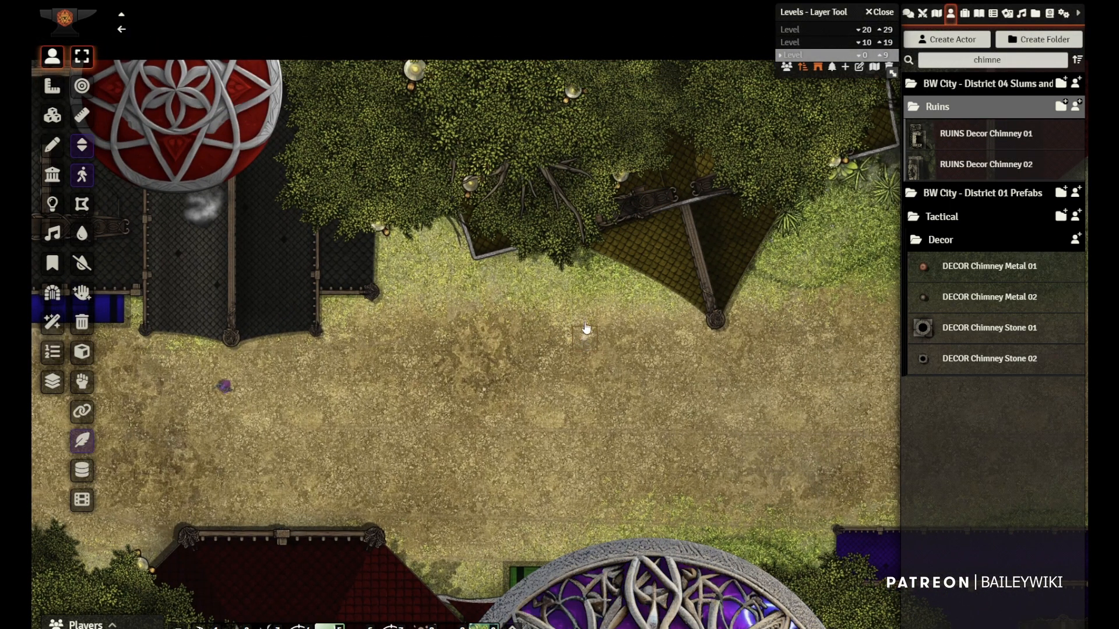
pyautogui.moveTo(585, 328); pyautogui.dragTo(612, 222)
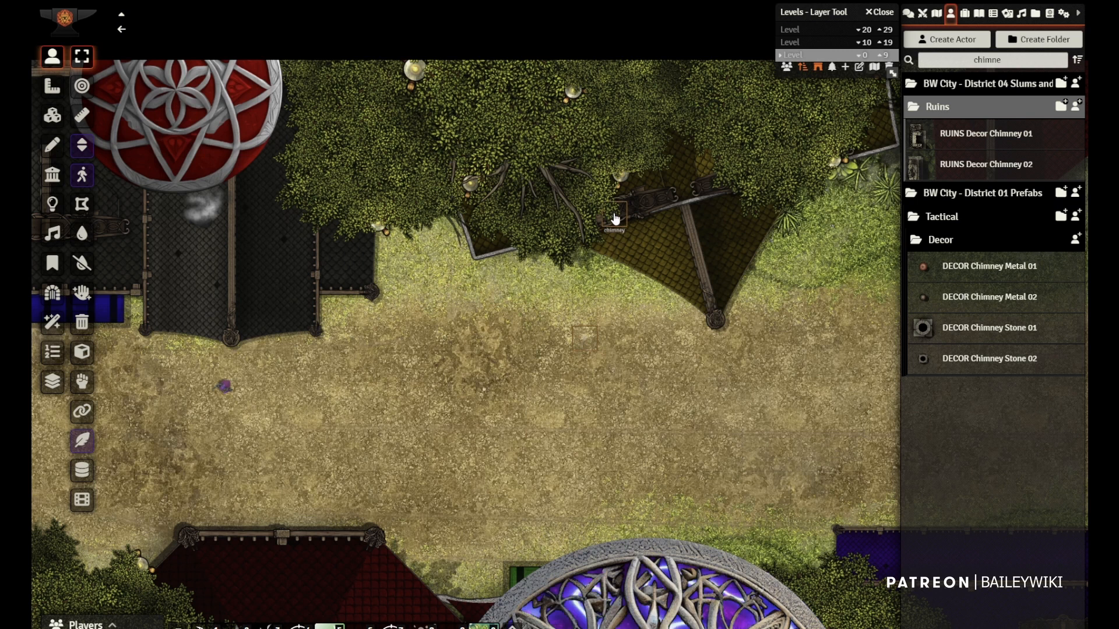
pyautogui.click(817, 46)
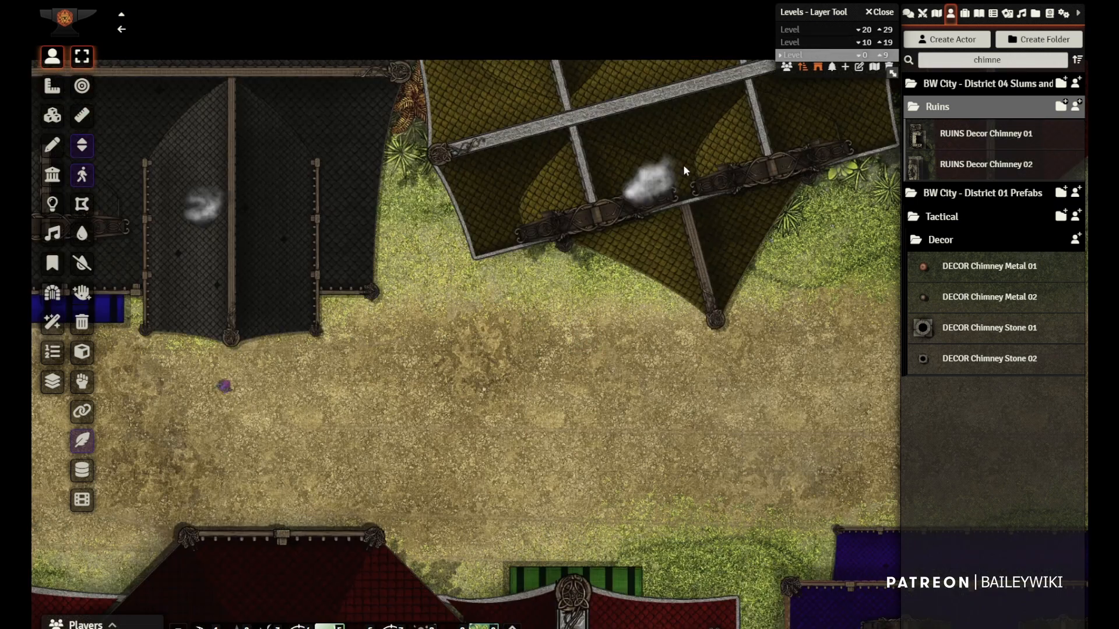
# Place smoking chimneys on the red, green and purple roofs along the street
pyautogui.doubleClick(634, 199)
pyautogui.click(725, 128)
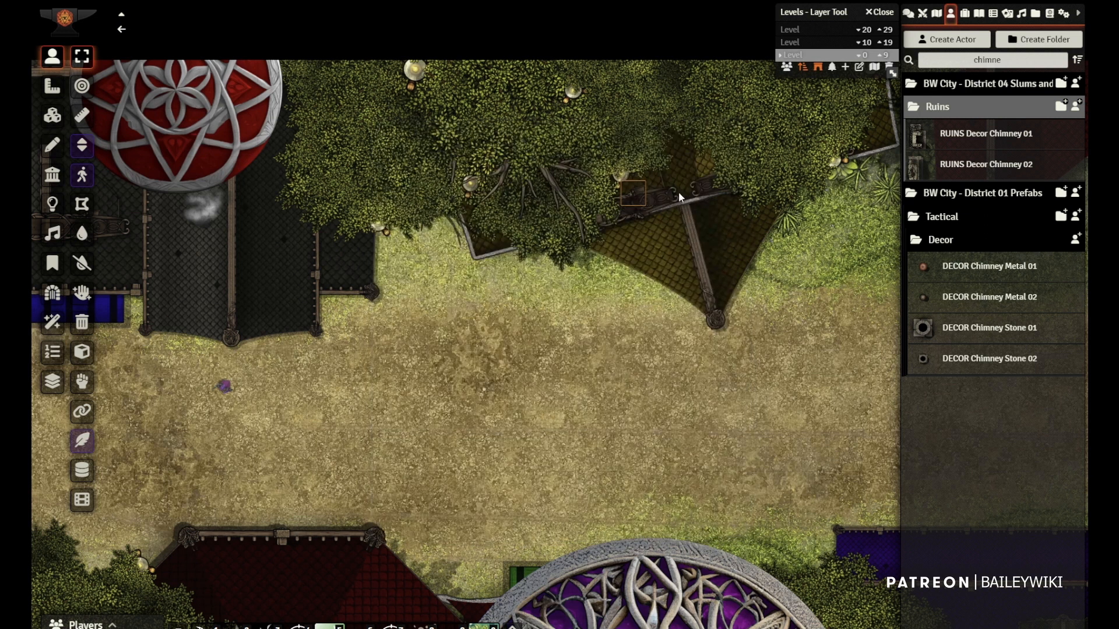
pyautogui.moveTo(686, 198); pyautogui.dragTo(382, 267)
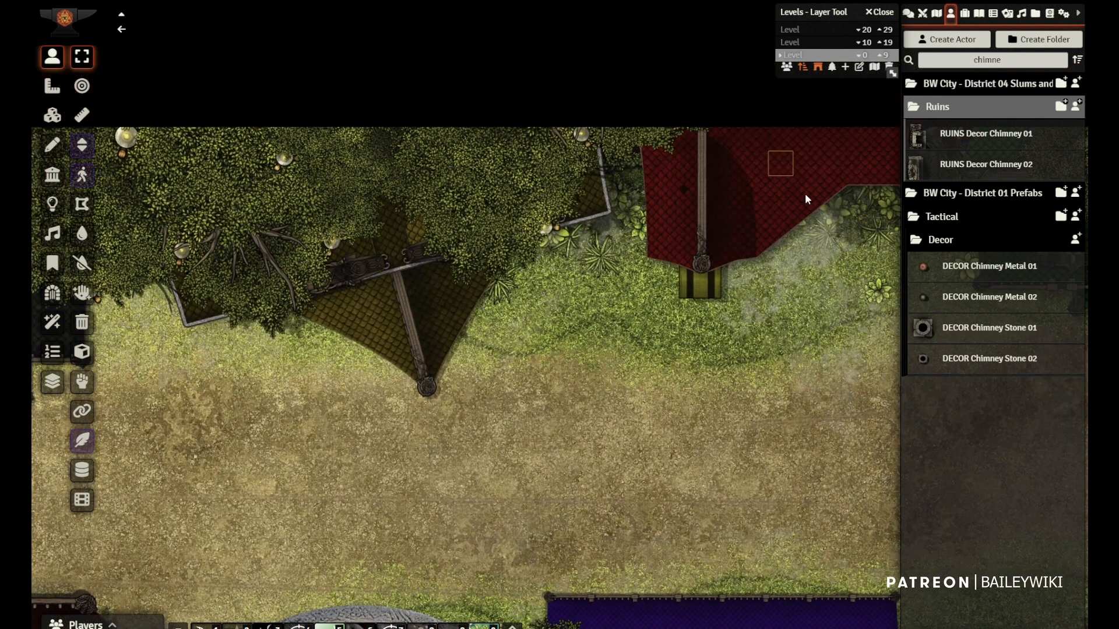
pyautogui.click(818, 49)
pyautogui.click(822, 55)
pyautogui.moveTo(764, 285); pyautogui.dragTo(391, 281)
pyautogui.moveTo(636, 329); pyautogui.dragTo(521, 314)
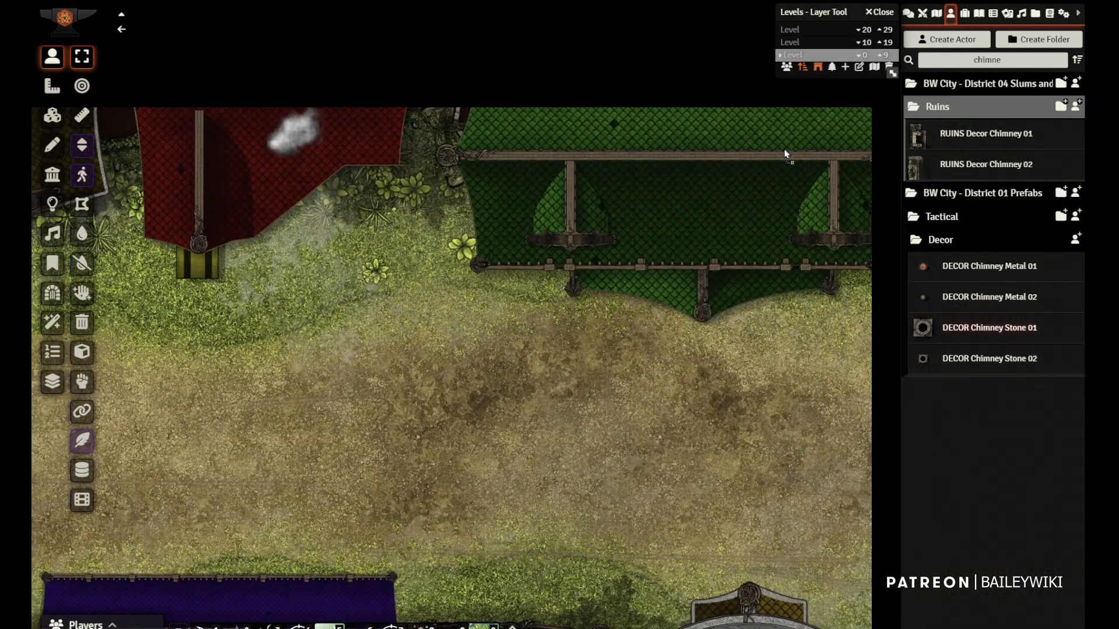
pyautogui.hotkey('ctrl', 'v')
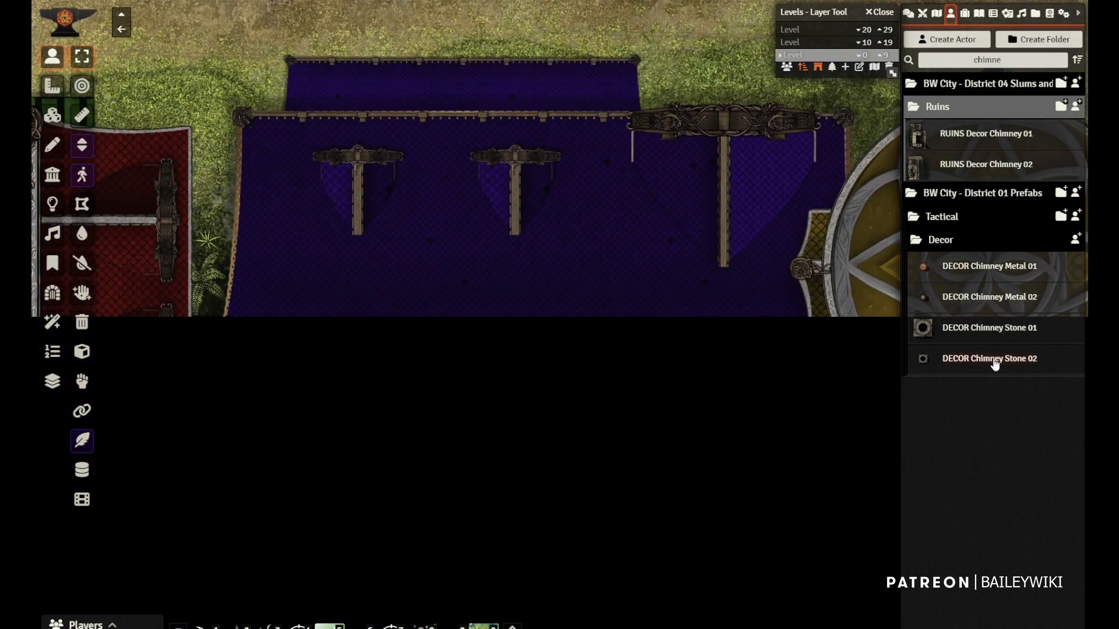
pyautogui.hotkey('ctrl', 'v')
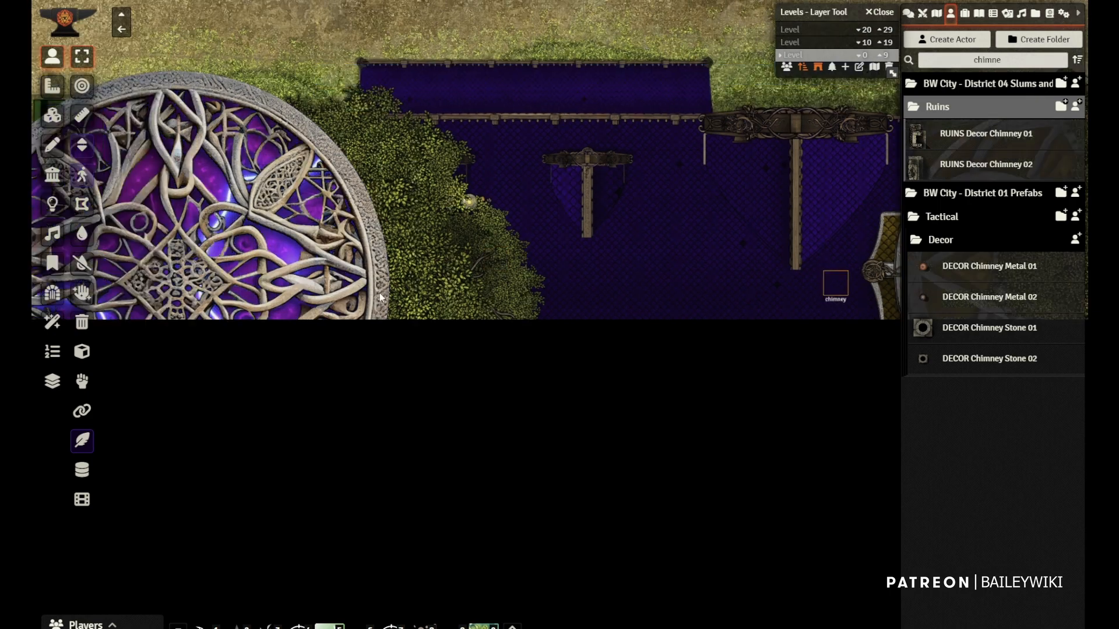
# Search the actors for "wagon"
pyautogui.moveTo(175, 271); pyautogui.dragTo(662, 279)
pyautogui.moveTo(692, 170); pyautogui.dragTo(513, 326)
pyautogui.scroll(-5, 548, 287)
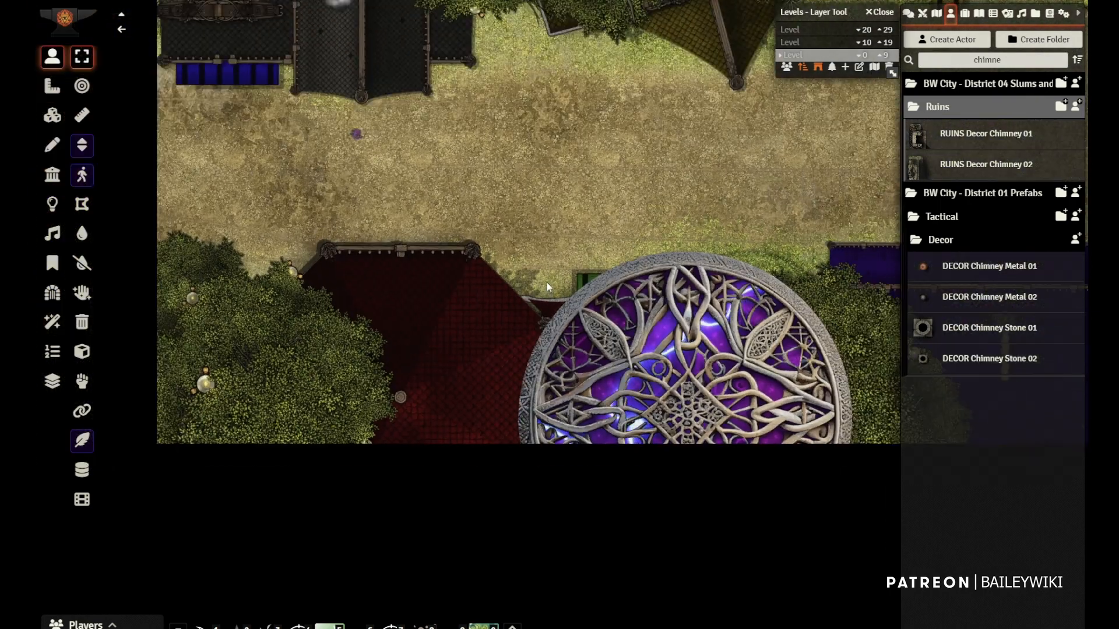
pyautogui.scroll(-5, 547, 288)
pyautogui.moveTo(606, 189); pyautogui.dragTo(427, 229)
pyautogui.scroll(2, 490, 212)
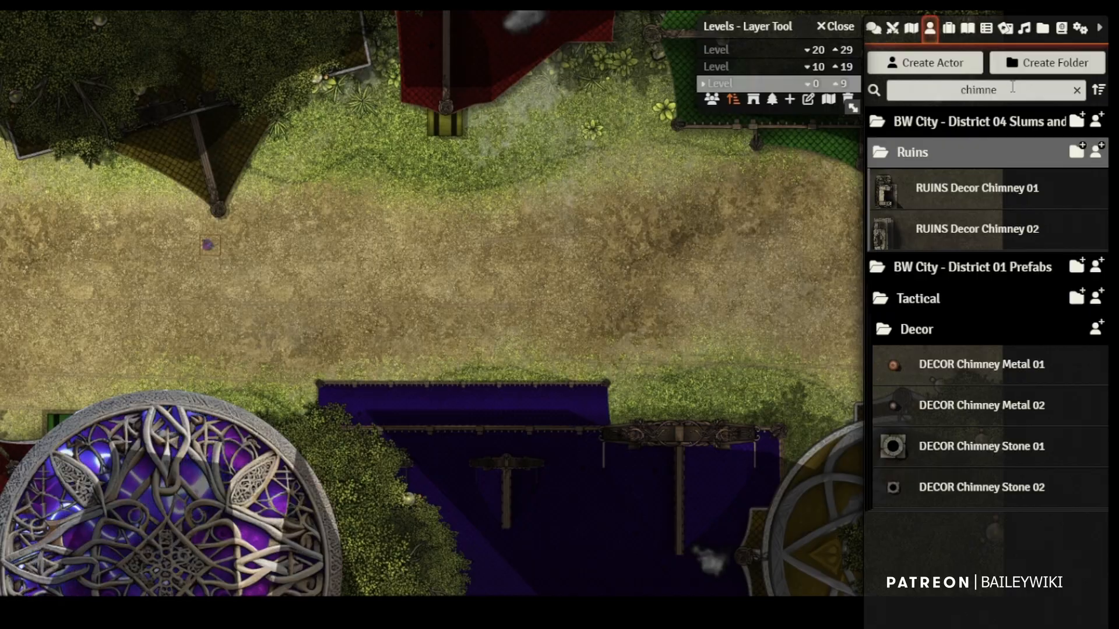
pyautogui.hotkey('ctrl', 'a')
pyautogui.press('BackSpace')
pyautogui.write('wagon')
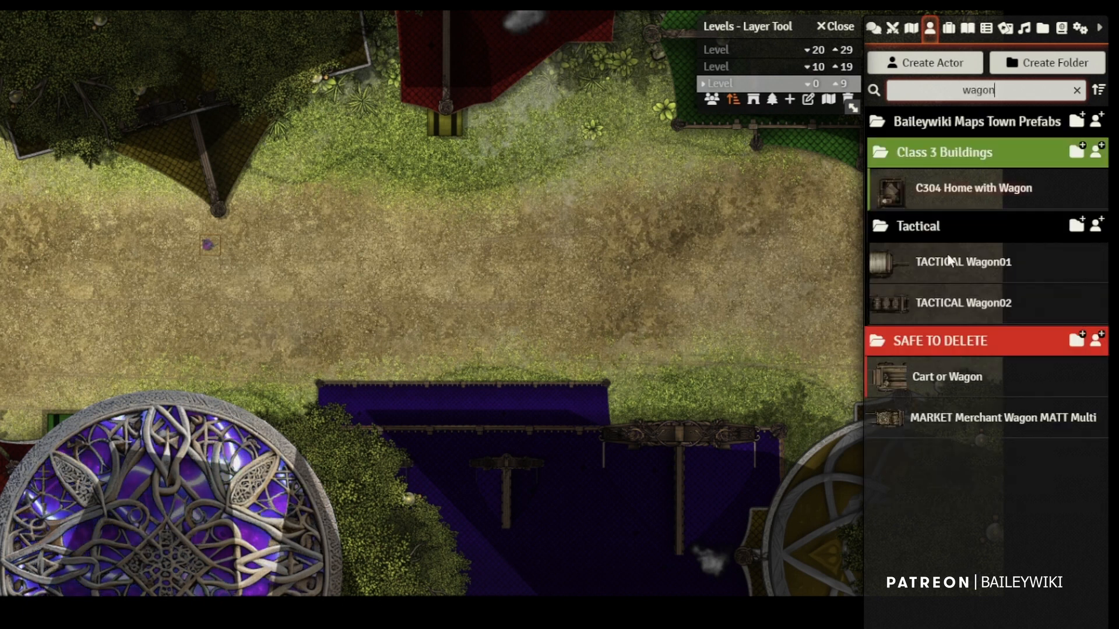
# Place a MARKET Merchant Wagon MATT Multi on the grass by the red-roofed building's entrance and cycle through its cargo variants
pyautogui.moveTo(967, 424)
pyautogui.mouseDown()
pyautogui.moveTo(494, 233)
pyautogui.moveTo(969, 366)
pyautogui.moveTo(965, 419)
pyautogui.mouseUp()
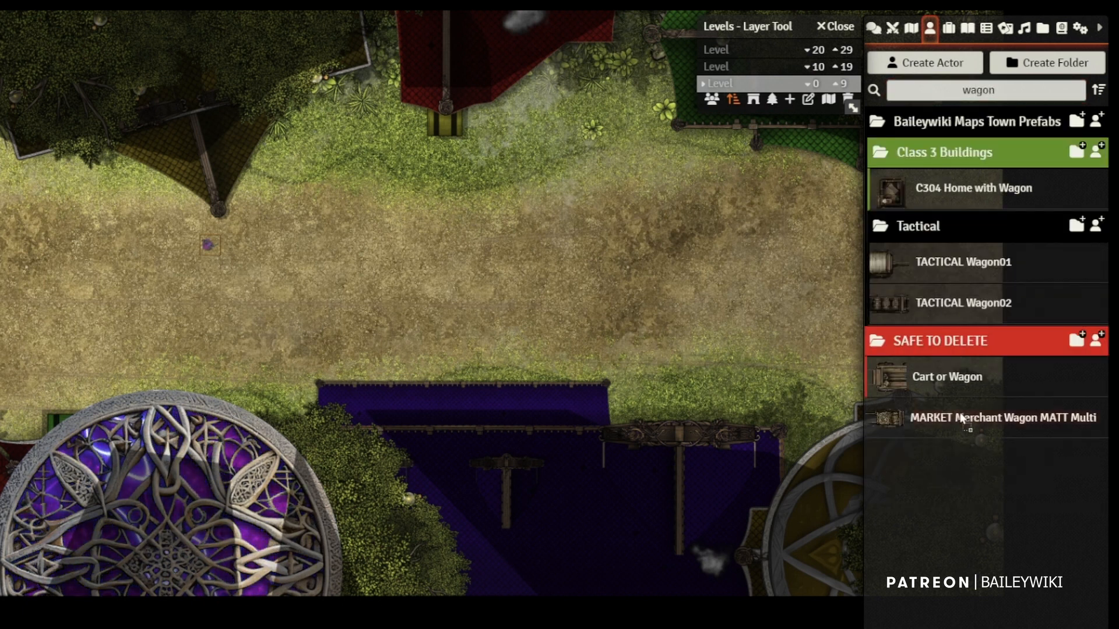
pyautogui.click(839, 27)
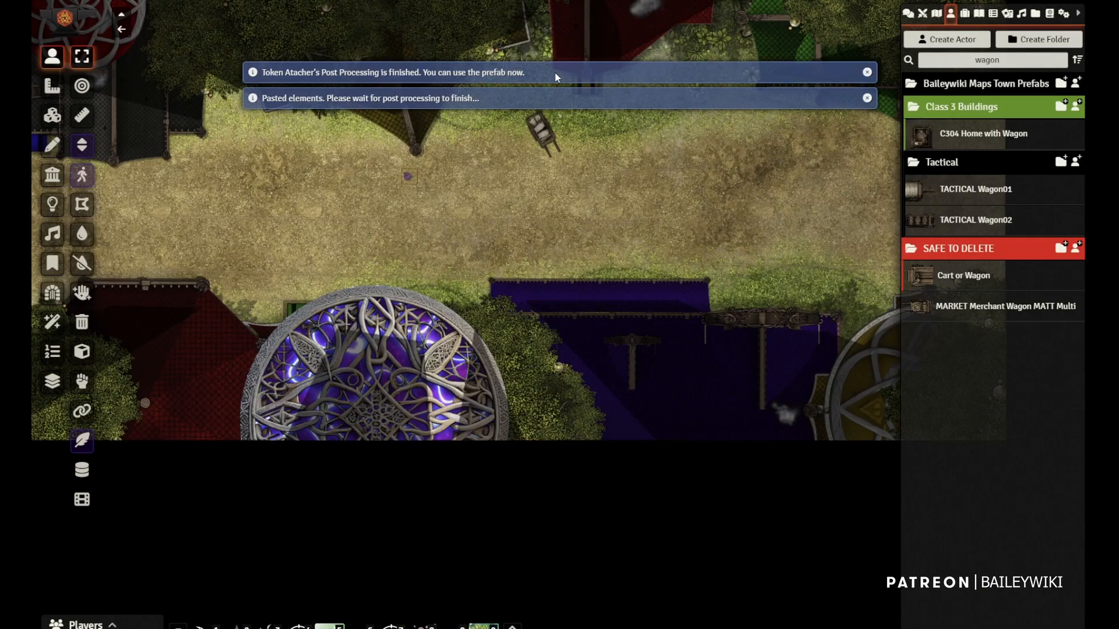
pyautogui.click(402, 109)
pyautogui.click(402, 109)
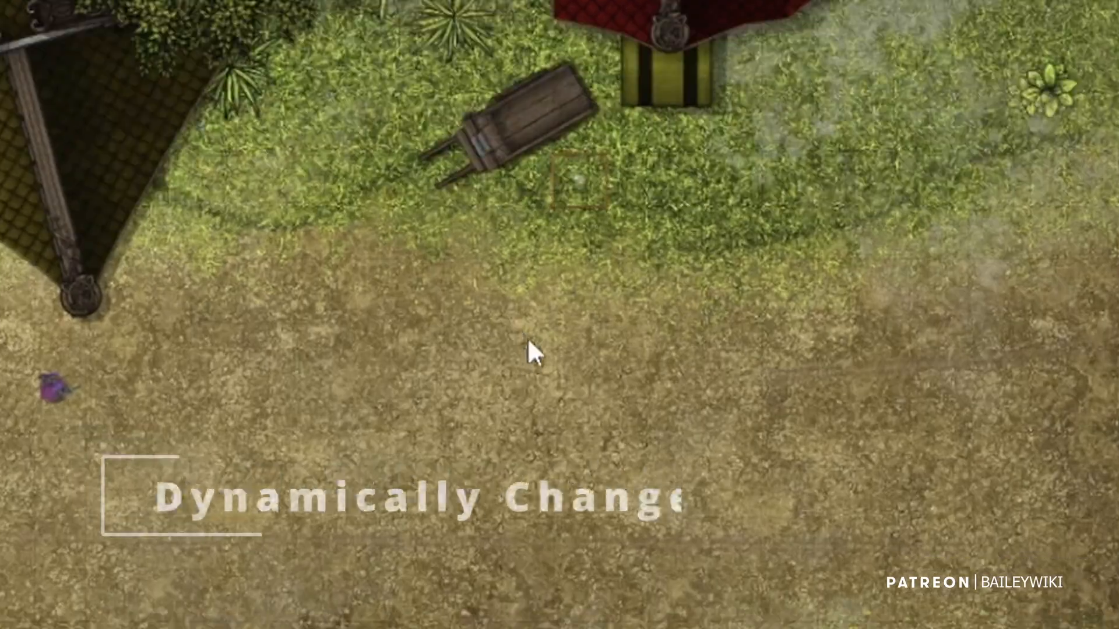
pyautogui.click(521, 126)
pyautogui.click(524, 127)
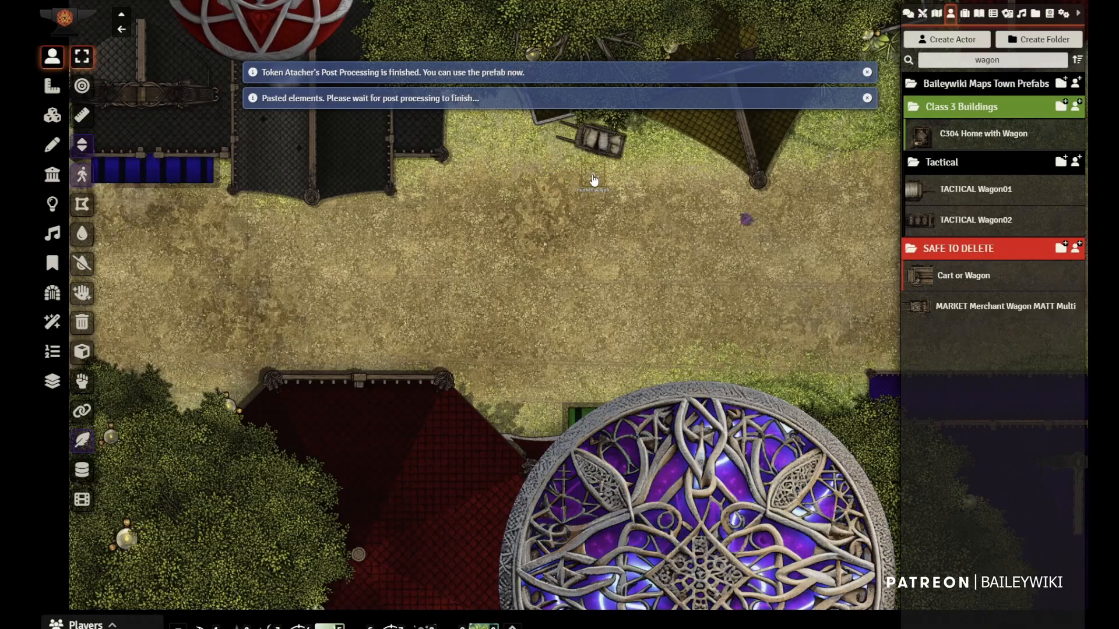
# Position a second merchant wagon on the grass beside the black-roofed building and cycle its cargo to the barrel
pyautogui.moveTo(594, 179); pyautogui.dragTo(521, 172)
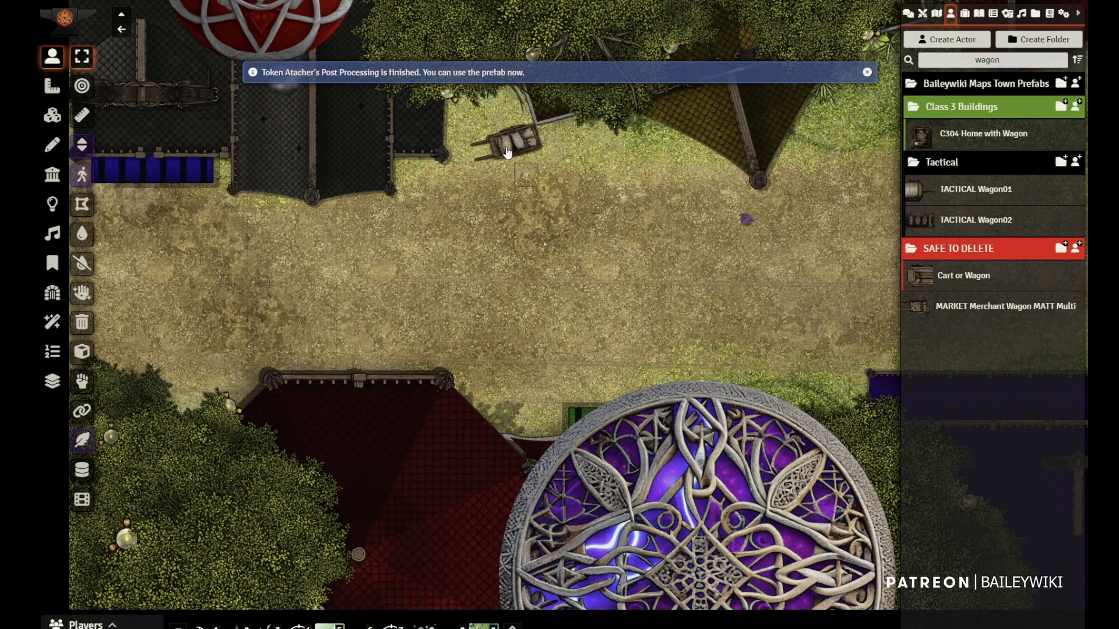
pyautogui.click(505, 146)
pyautogui.click(506, 147)
pyautogui.click(506, 147)
pyautogui.click(506, 147)
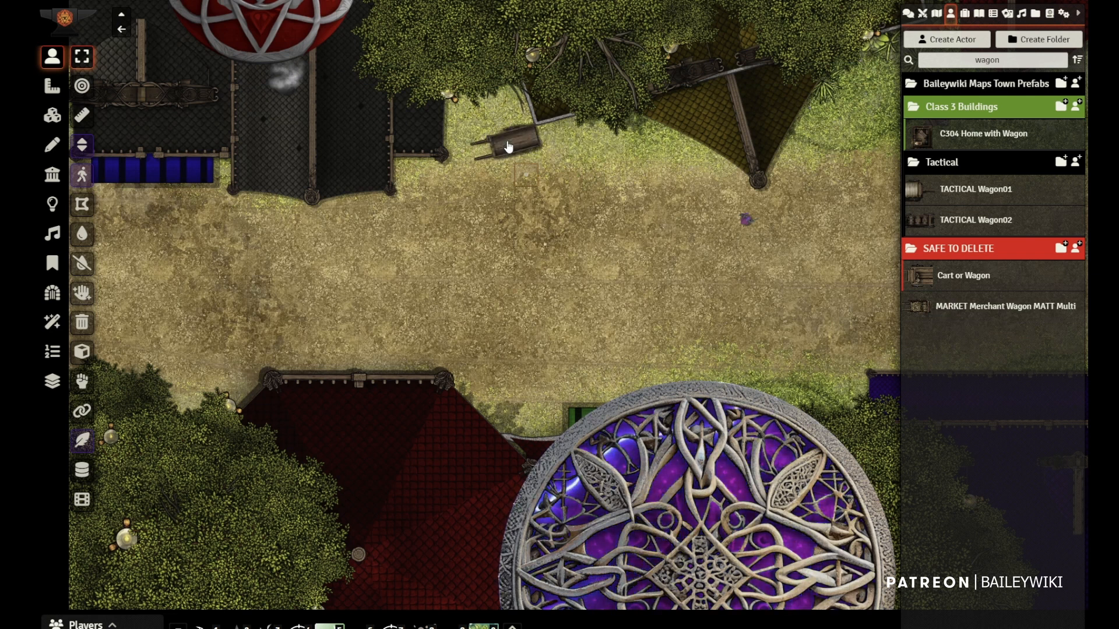
pyautogui.scroll(5, 511, 144)
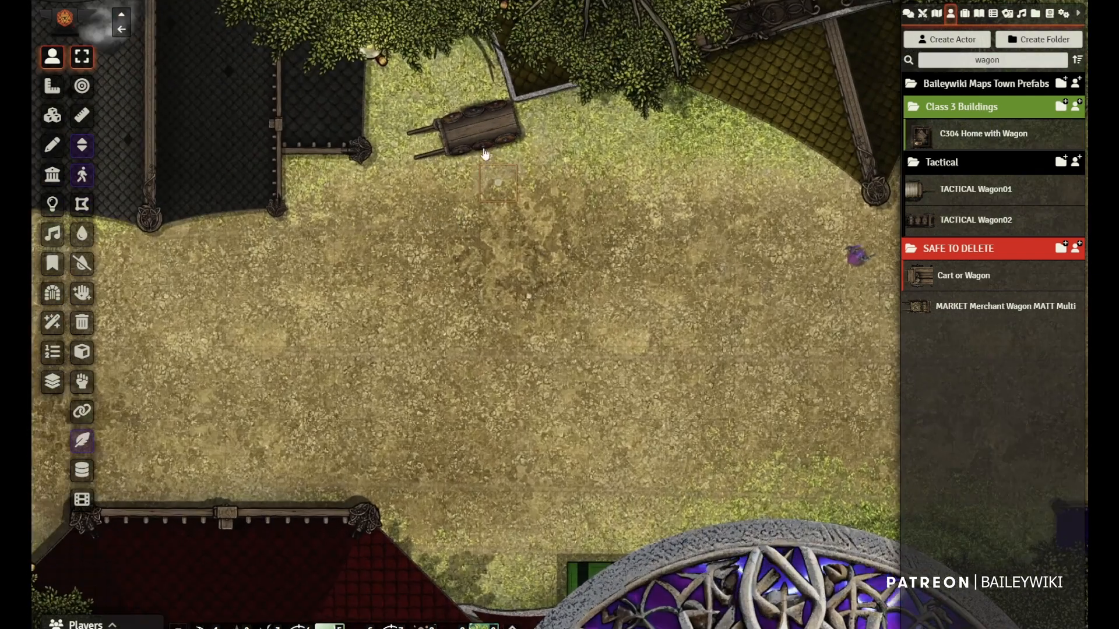
pyautogui.click(474, 133)
pyautogui.click(475, 133)
# Place another MARKET Merchant Wagon MATT Multi next to the barrel wagon
pyautogui.scroll(-4, 478, 220)
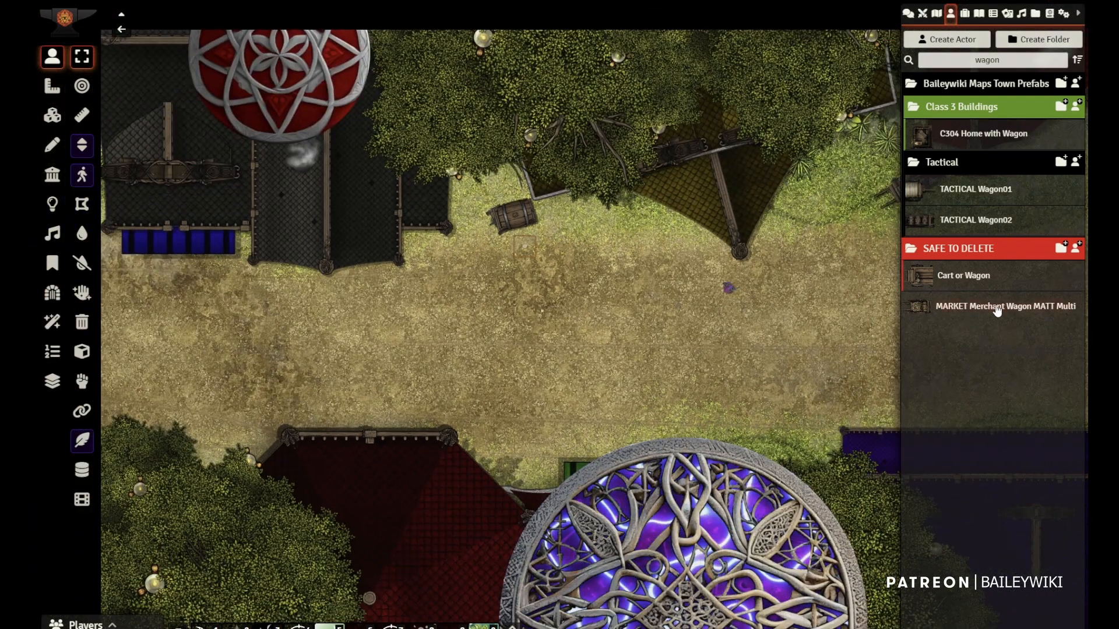
pyautogui.moveTo(999, 304); pyautogui.dragTo(353, 265)
pyautogui.scroll(-6, 548, 279)
# Place a merchant wagon on the grass in front of the purple-roofed building and cycle its cargo to green produce
pyautogui.moveTo(710, 305); pyautogui.dragTo(402, 204)
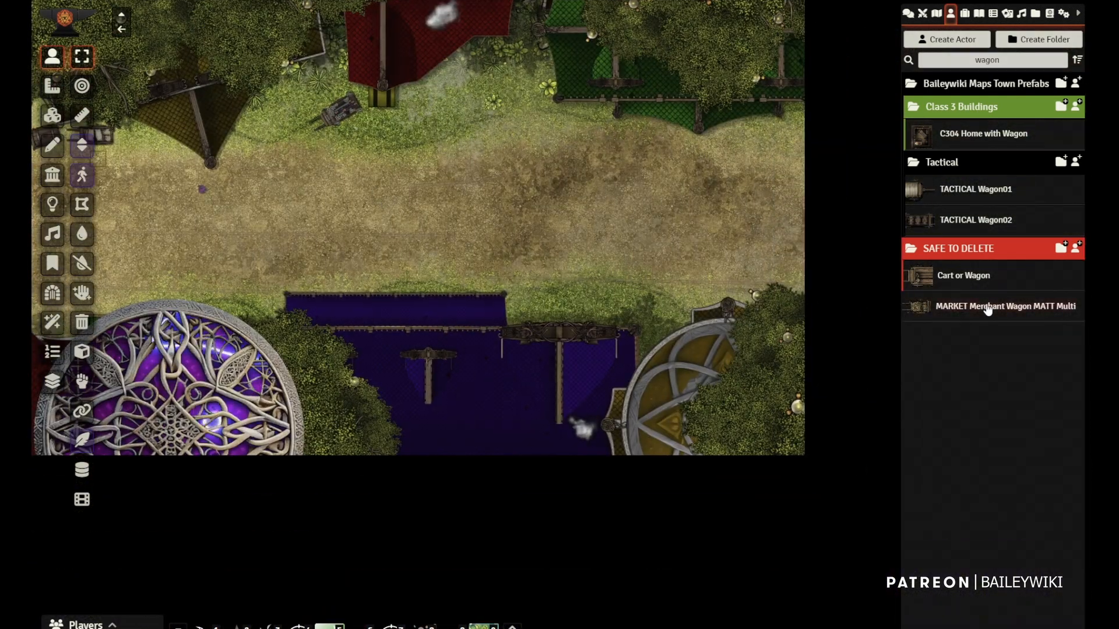
pyautogui.hotkey('ctrl', 'v')
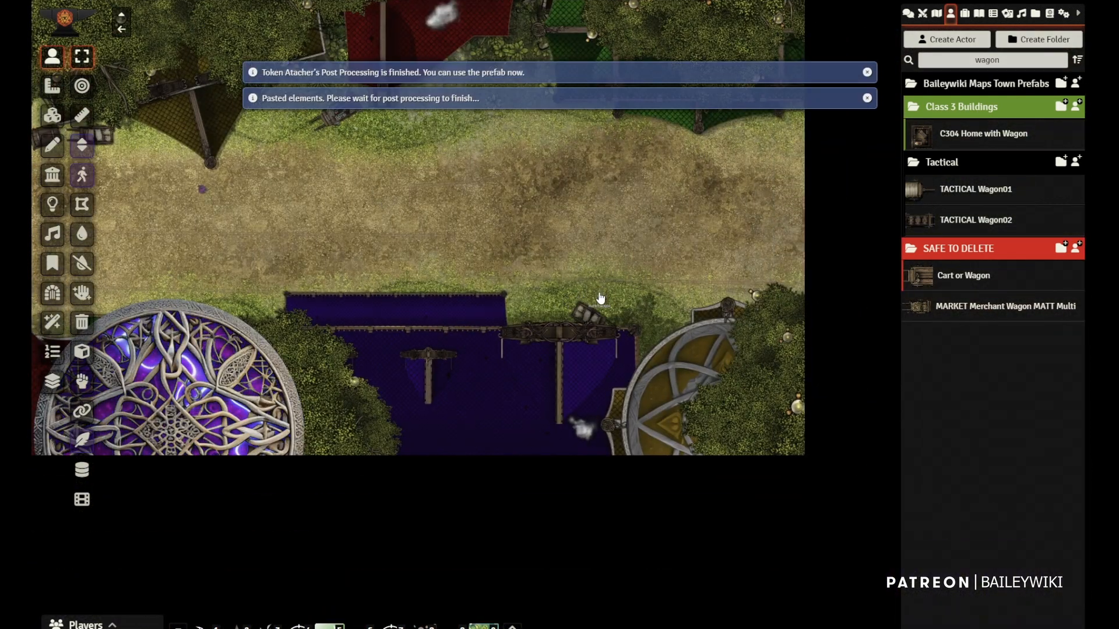
pyautogui.scroll(5, 606, 350)
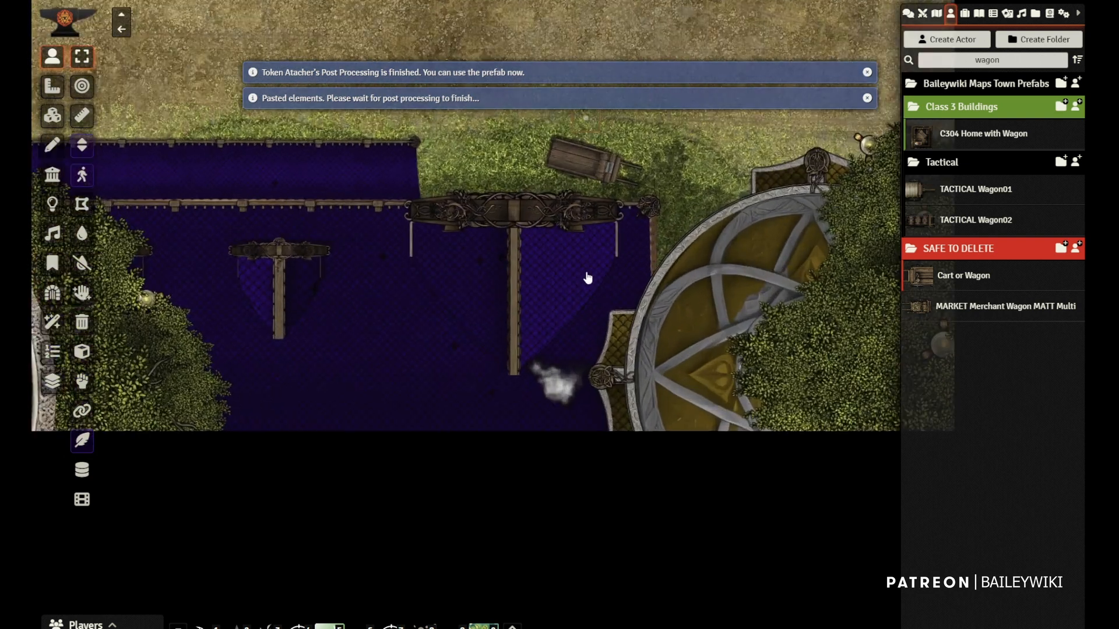
pyautogui.click(579, 228)
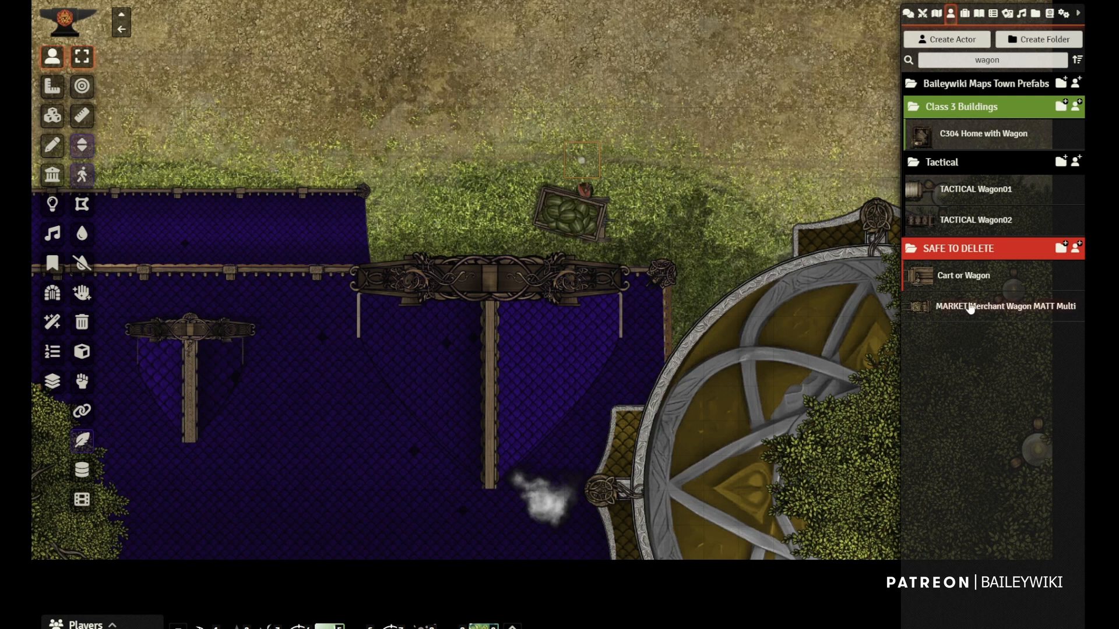
# Search the actors for "sign" and place a TACTICAL Sign Large on the street
pyautogui.scroll(-5, 548, 318)
pyautogui.moveTo(357, 216); pyautogui.dragTo(630, 218)
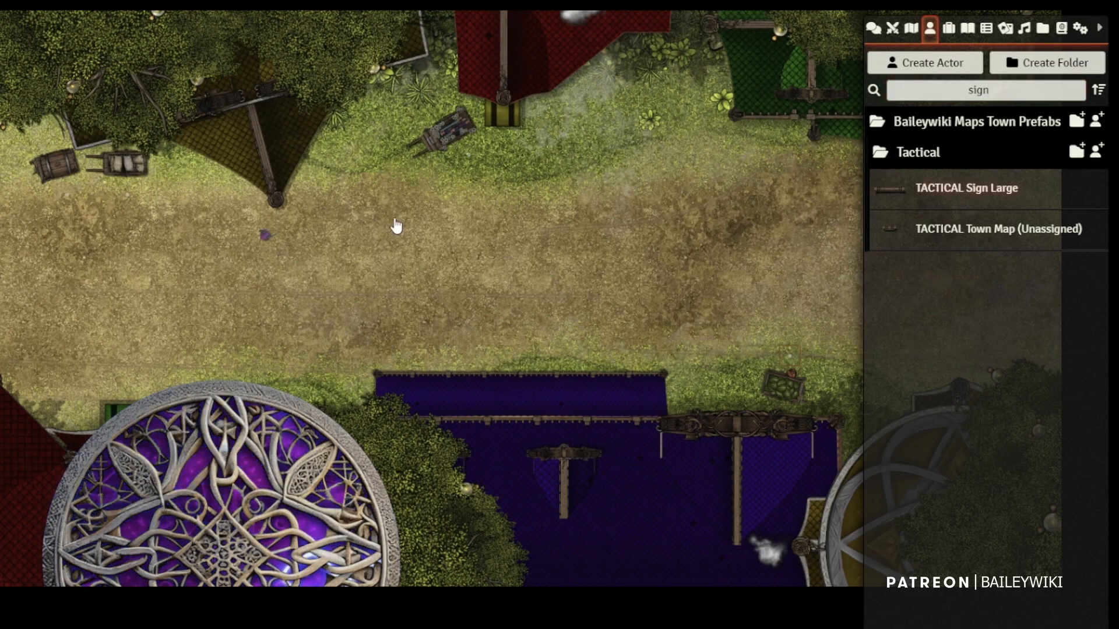
pyautogui.hotkey('ctrl', 'v')
# Lower the sign token's opacity and move the sign to the grass edge between the yellow-roofed building and the wagon
pyautogui.moveTo(387, 225); pyautogui.dragTo(410, 325)
pyautogui.doubleClick(400, 306)
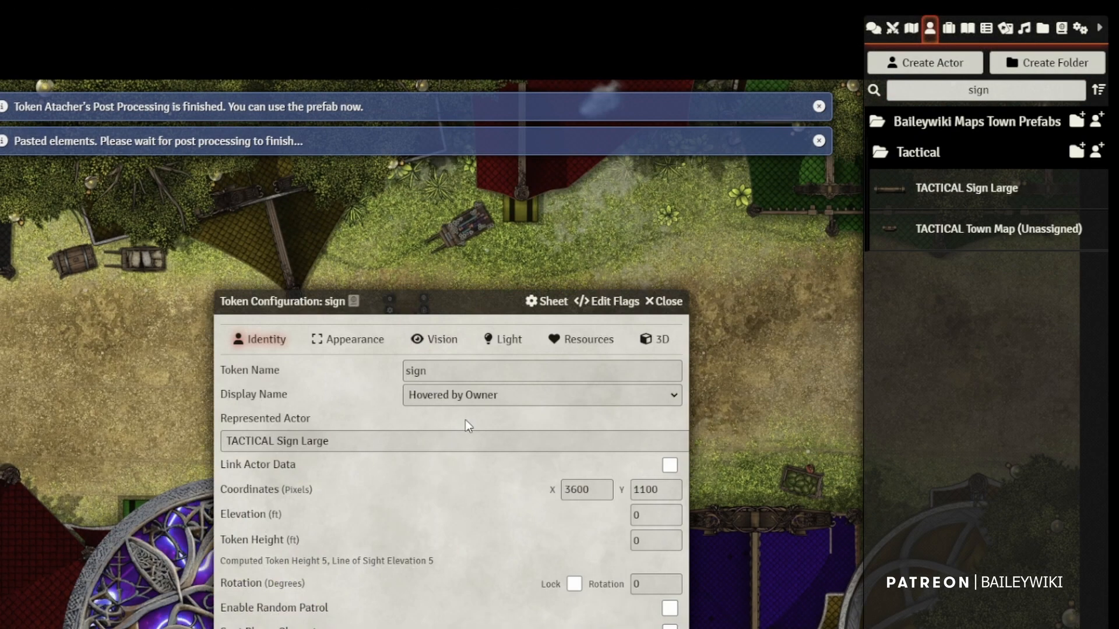
pyautogui.click(355, 340)
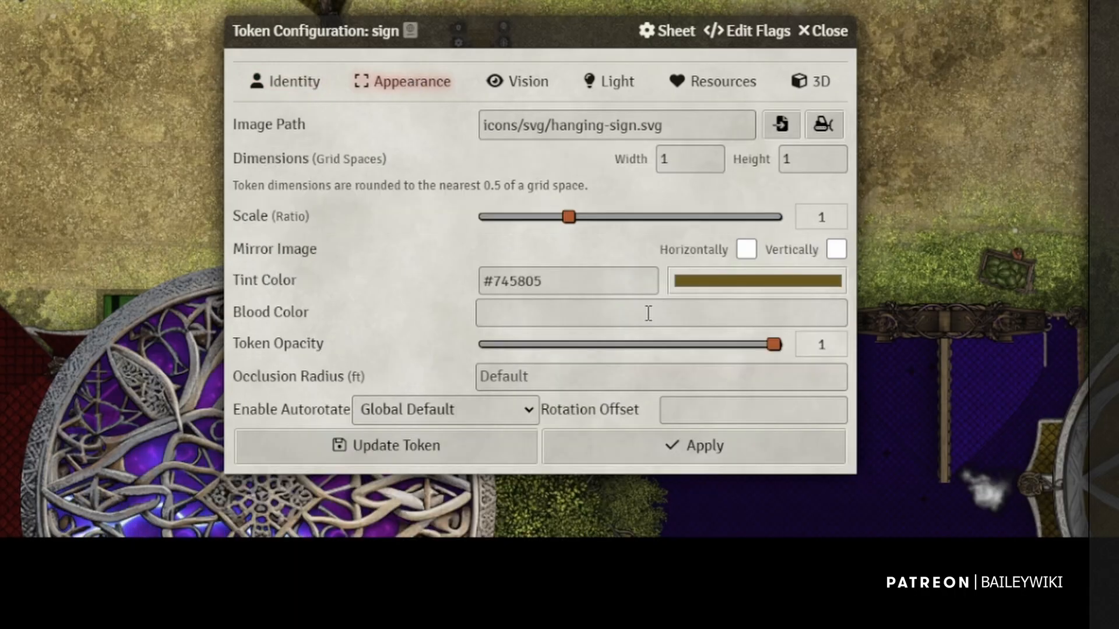
pyautogui.click(615, 347)
pyautogui.click(583, 447)
pyautogui.scroll(5, 493, 175)
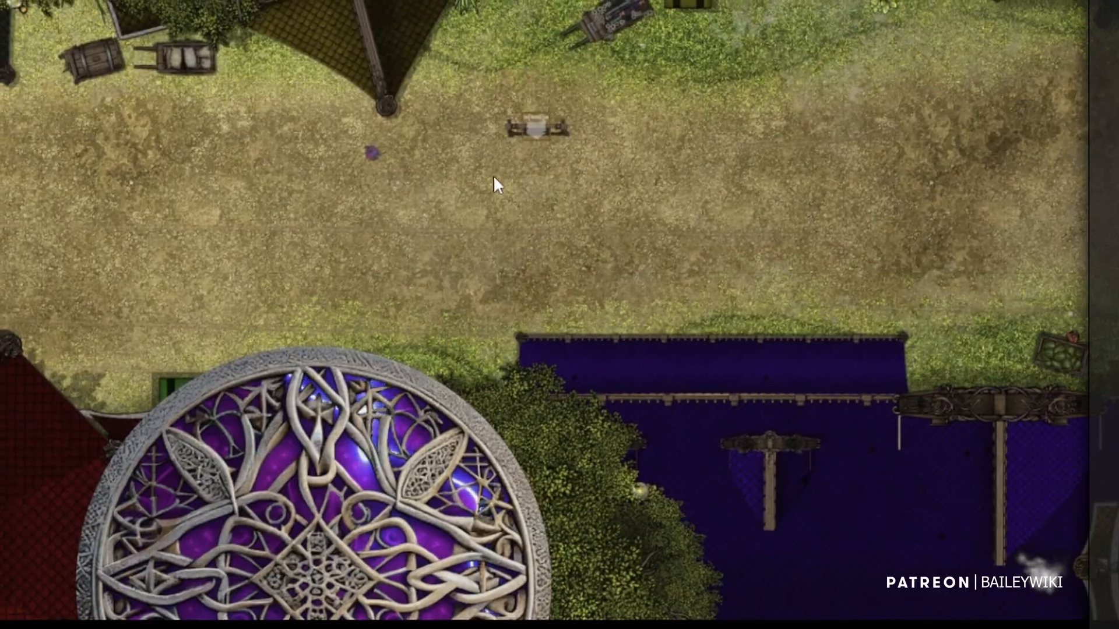
pyautogui.moveTo(569, 70); pyautogui.dragTo(562, 161)
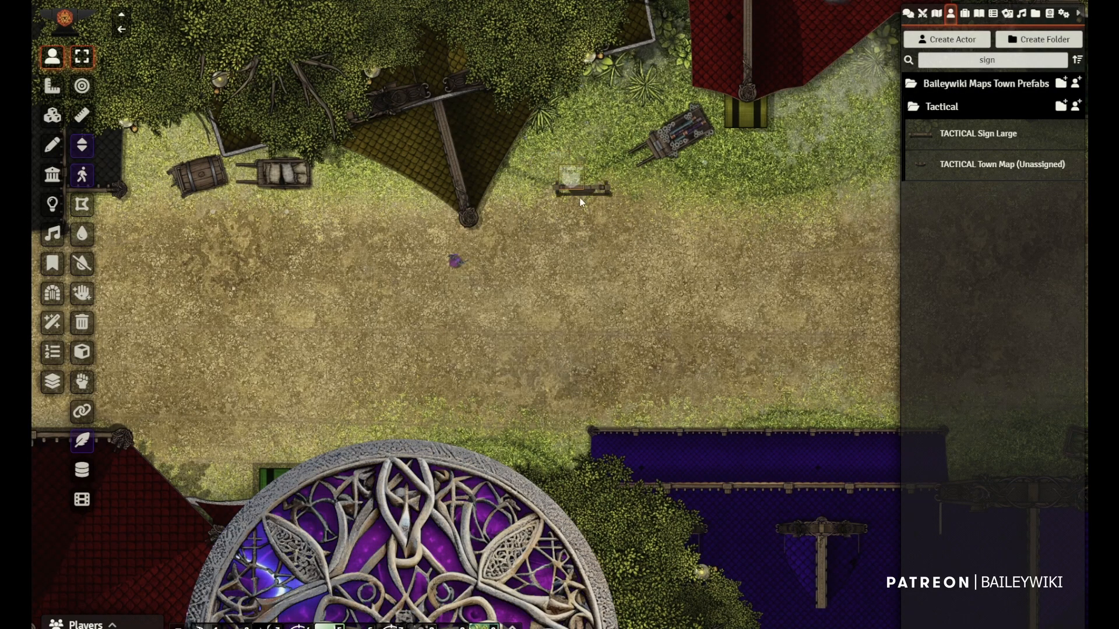
# Copy the sign and position the pasted copy beside the red-roofed building across the street, near the purple dome
pyautogui.hotkey('ctrl', 'c')
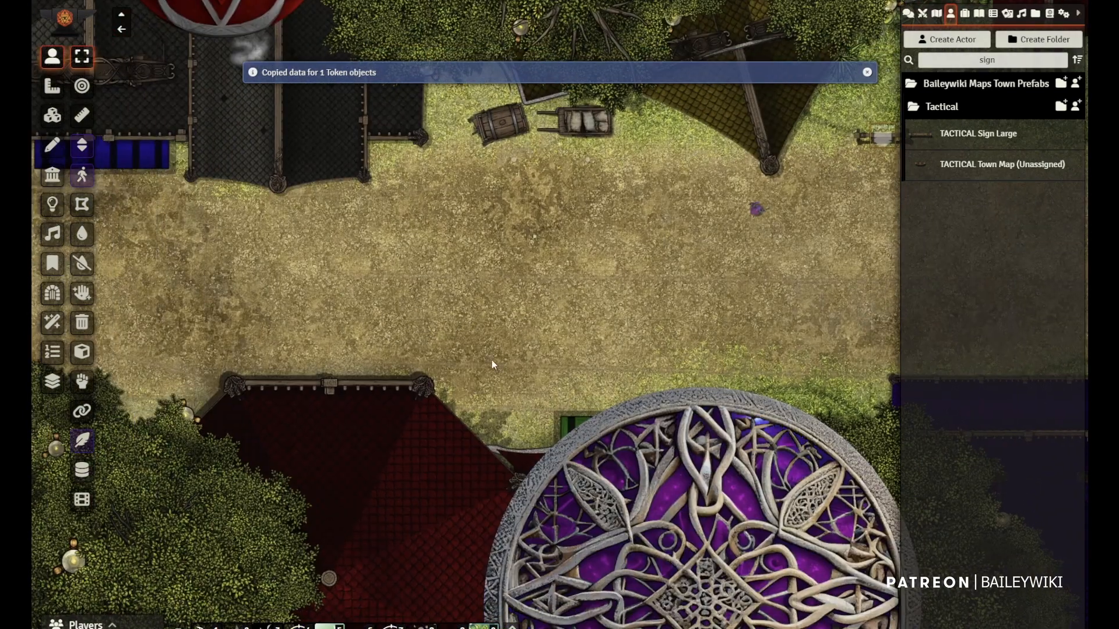
pyautogui.hotkey('ctrl', 'v')
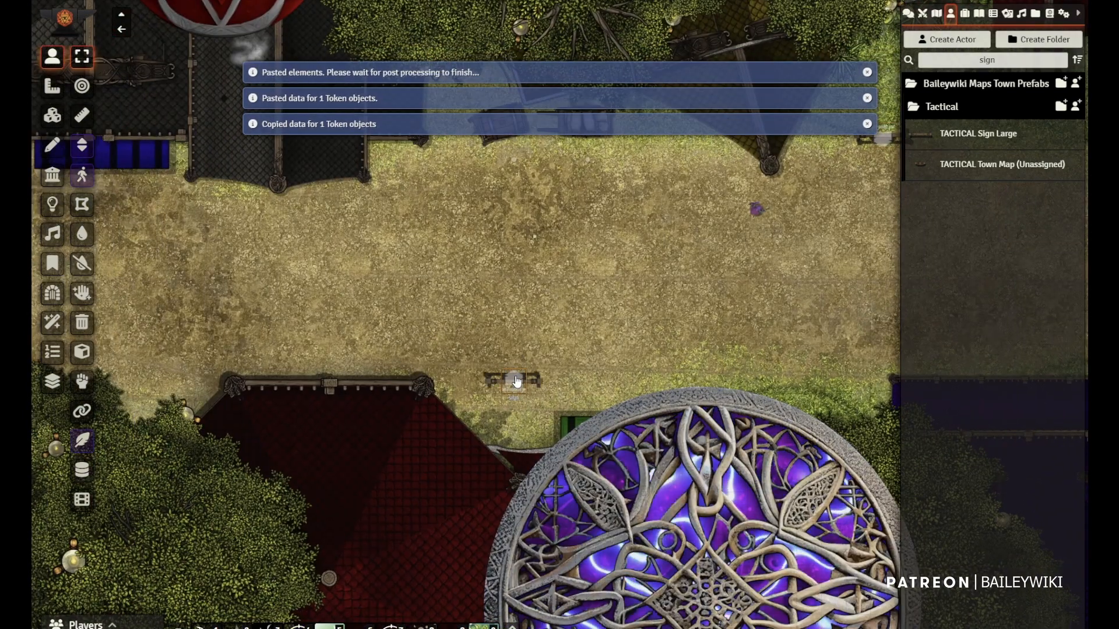
pyautogui.moveTo(517, 381); pyautogui.dragTo(565, 382)
# Paste two more signs, one in front of the black-roofed building and one on the grass beside the produce wagon
pyautogui.moveTo(400, 321); pyautogui.dragTo(575, 351)
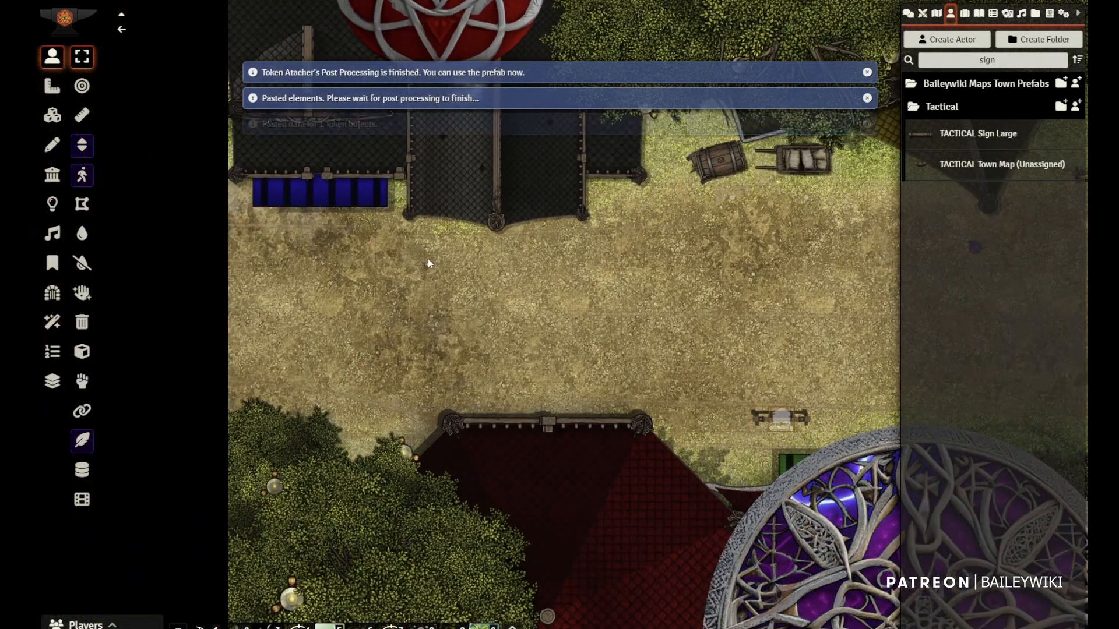
pyautogui.hotkey('ctrl', 'v')
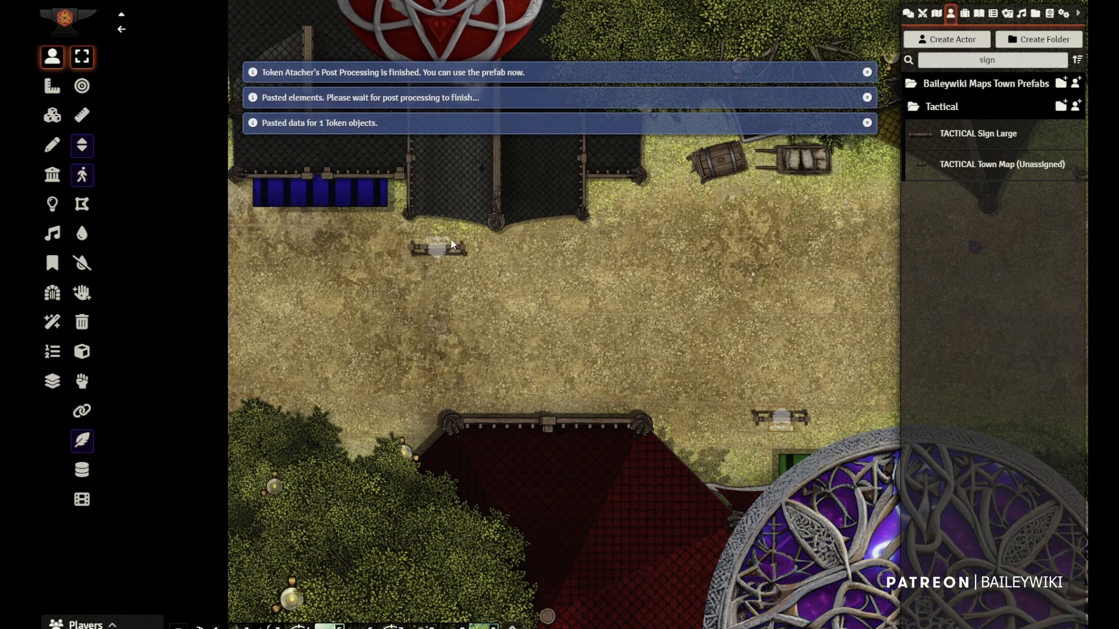
pyautogui.moveTo(453, 244); pyautogui.dragTo(394, 234)
pyautogui.moveTo(689, 272); pyautogui.dragTo(290, 256)
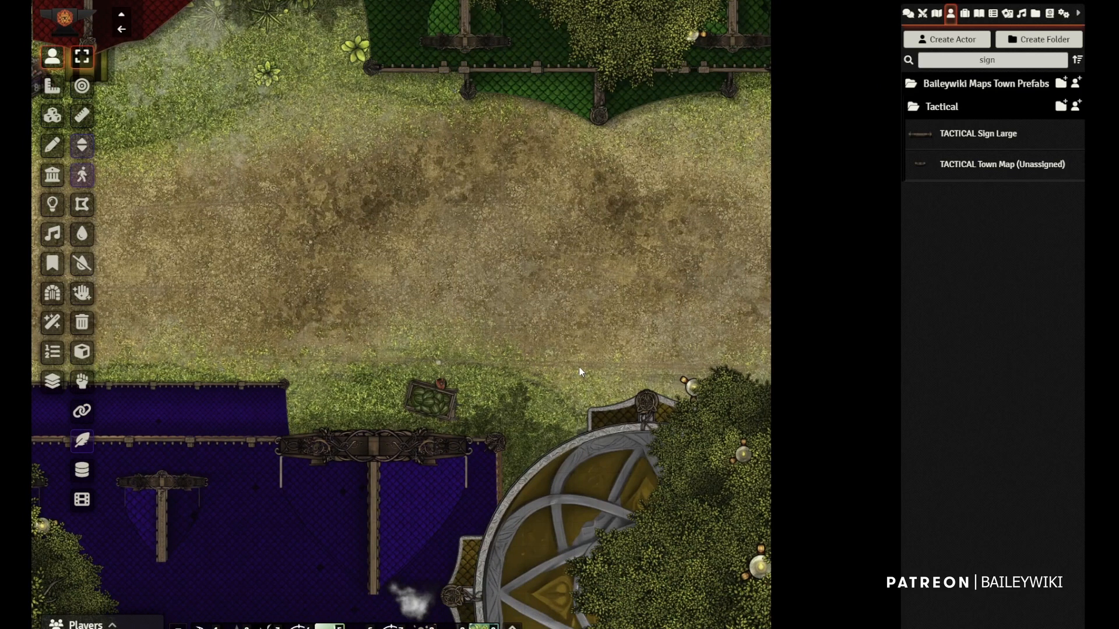
pyautogui.hotkey('ctrl', 'v')
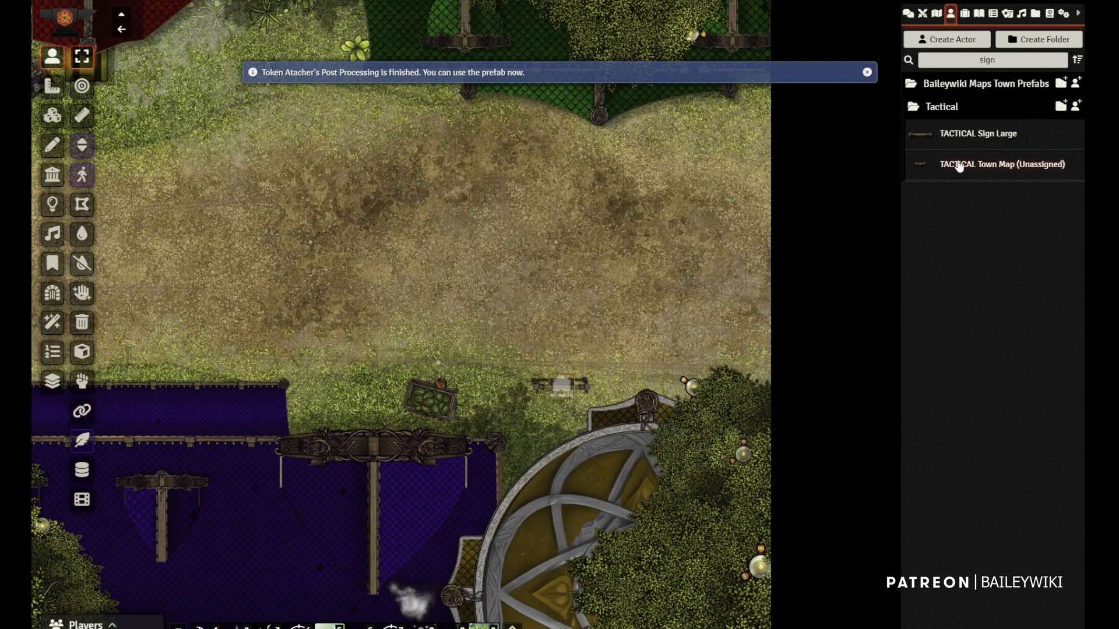
pyautogui.hotkey('ctrl', 'v')
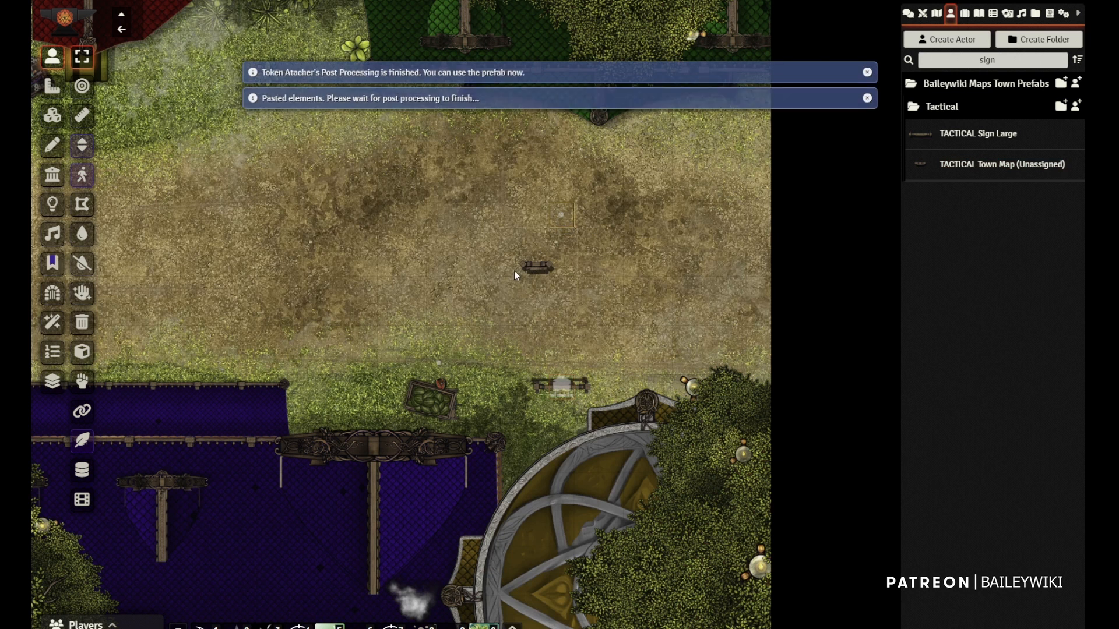
pyautogui.click(560, 220)
pyautogui.press('Delete')
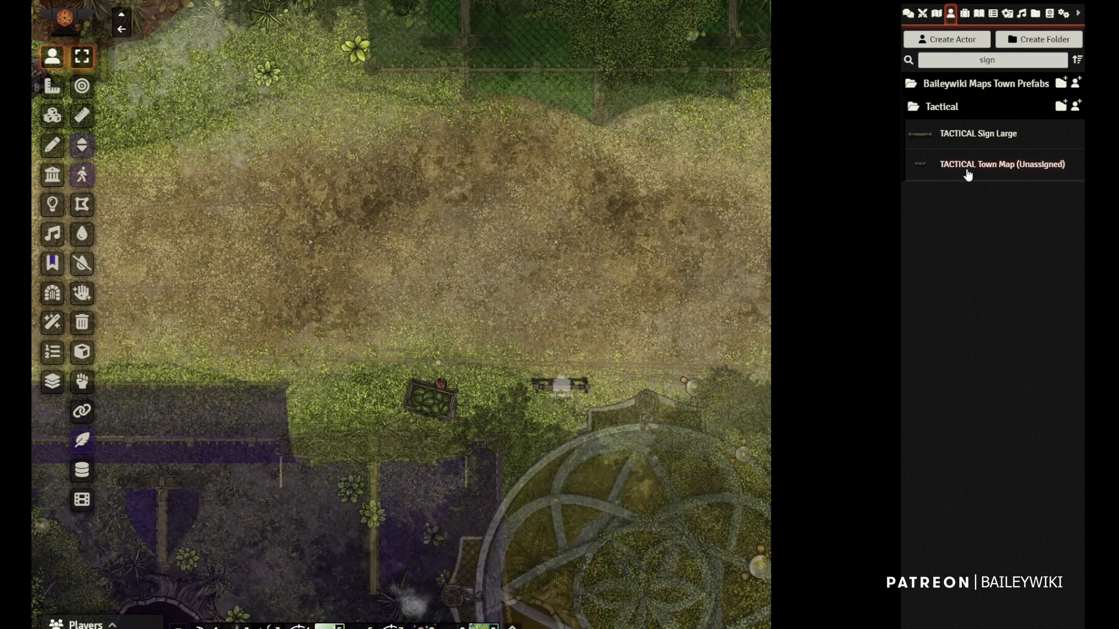
# Place a TACTICAL Town Map (Unassigned) on the grass between the red-roofed and green-roofed buildings
pyautogui.moveTo(303, 195); pyautogui.dragTo(492, 323)
pyautogui.scroll(6, 482, 262)
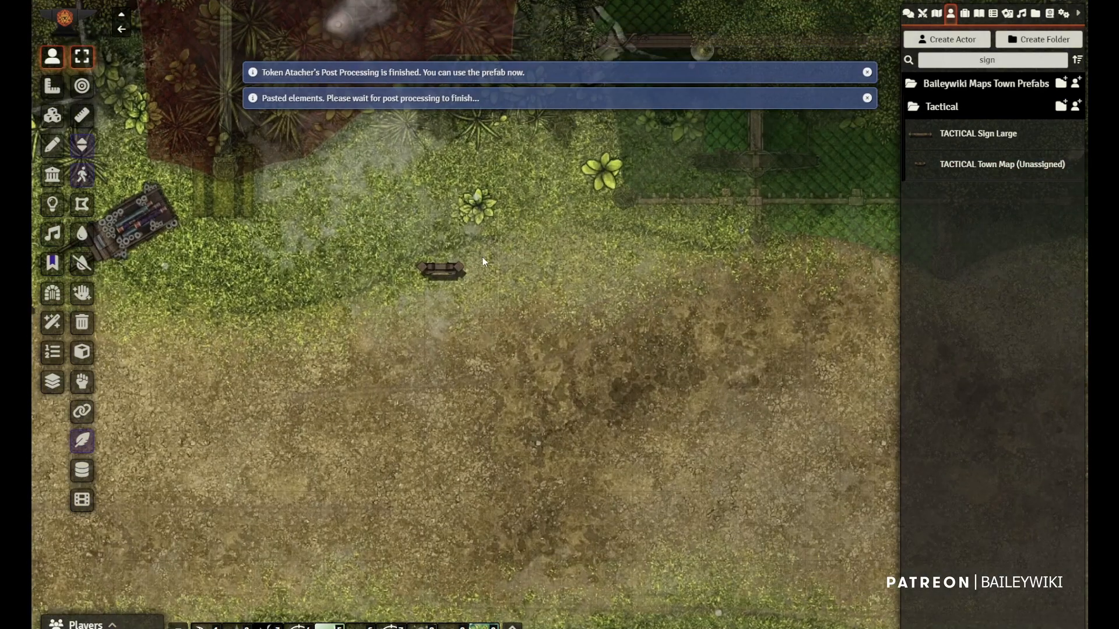
pyautogui.click(479, 199)
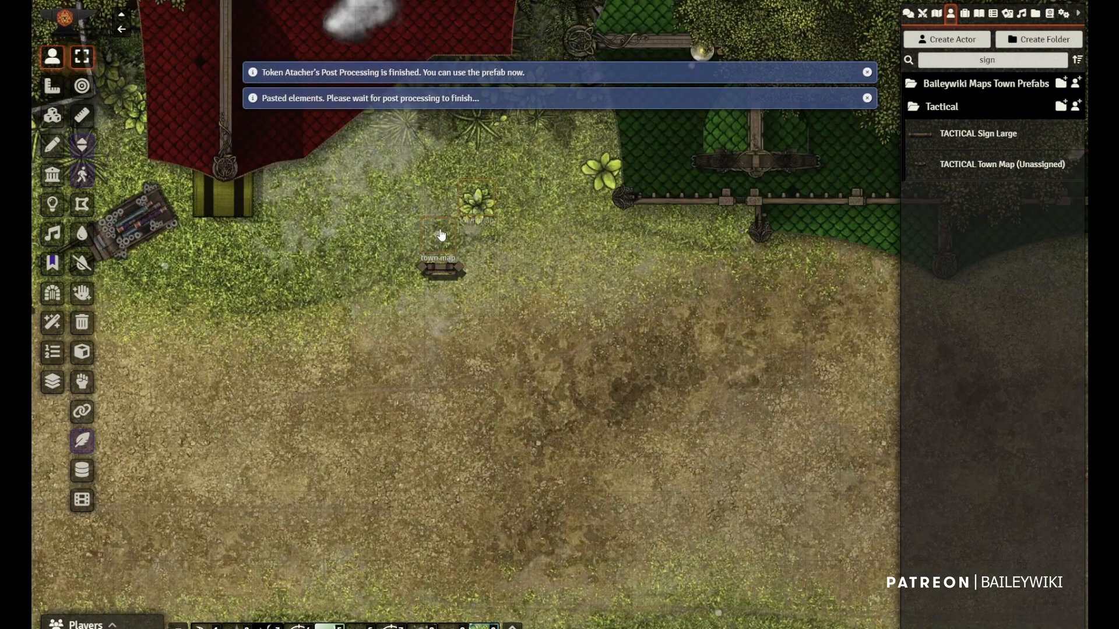
# Use TA Quick Edit and reposition the town map board on the grass edge between the red-roofed and green-roofed buildings
pyautogui.click(206, 627)
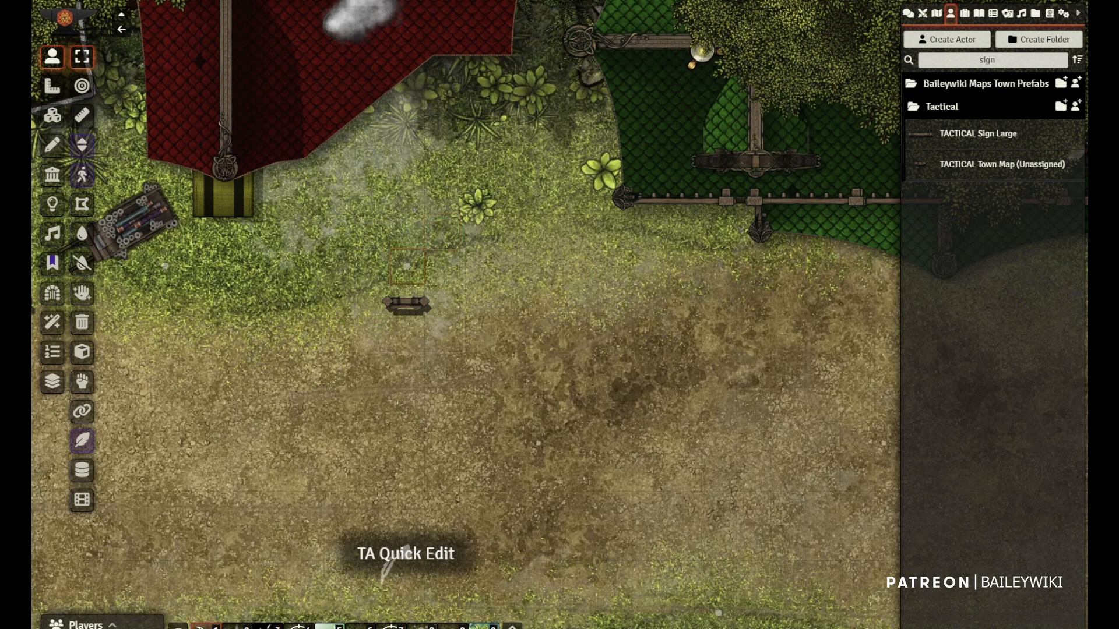
pyautogui.click(206, 627)
pyautogui.moveTo(406, 267); pyautogui.dragTo(412, 230)
pyautogui.scroll(-6, 477, 243)
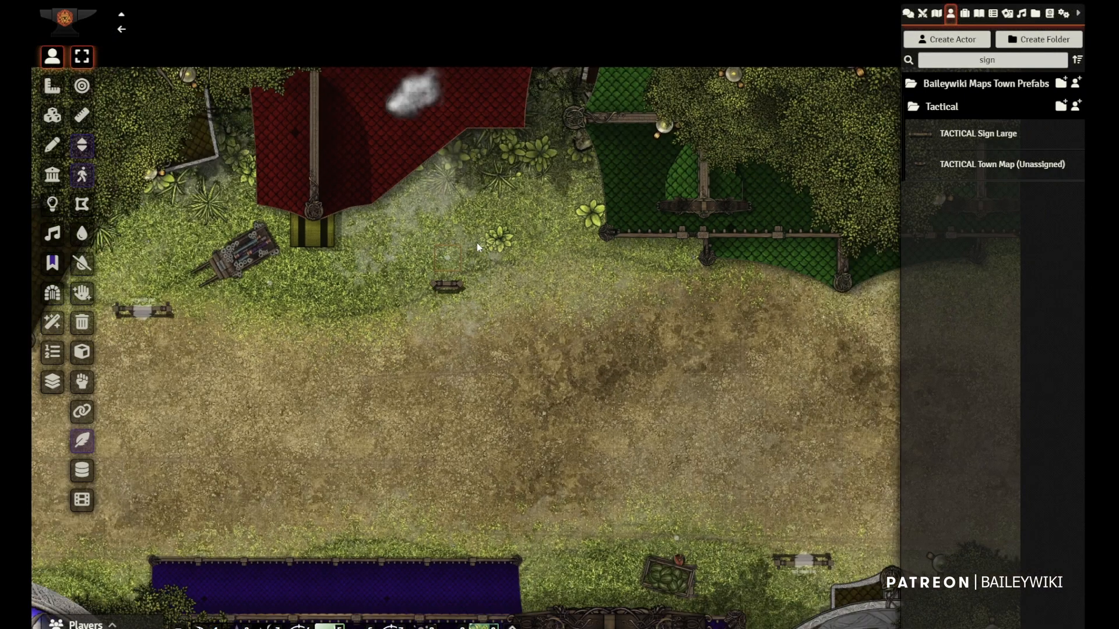
# Search the modules folder for active tiles and place active-tile-1x1-stair-up.png on the dirt street near the barrel cart
pyautogui.scroll(-6, 477, 243)
pyautogui.moveTo(373, 338); pyautogui.dragTo(519, 308)
pyautogui.scroll(-4, 652, 299)
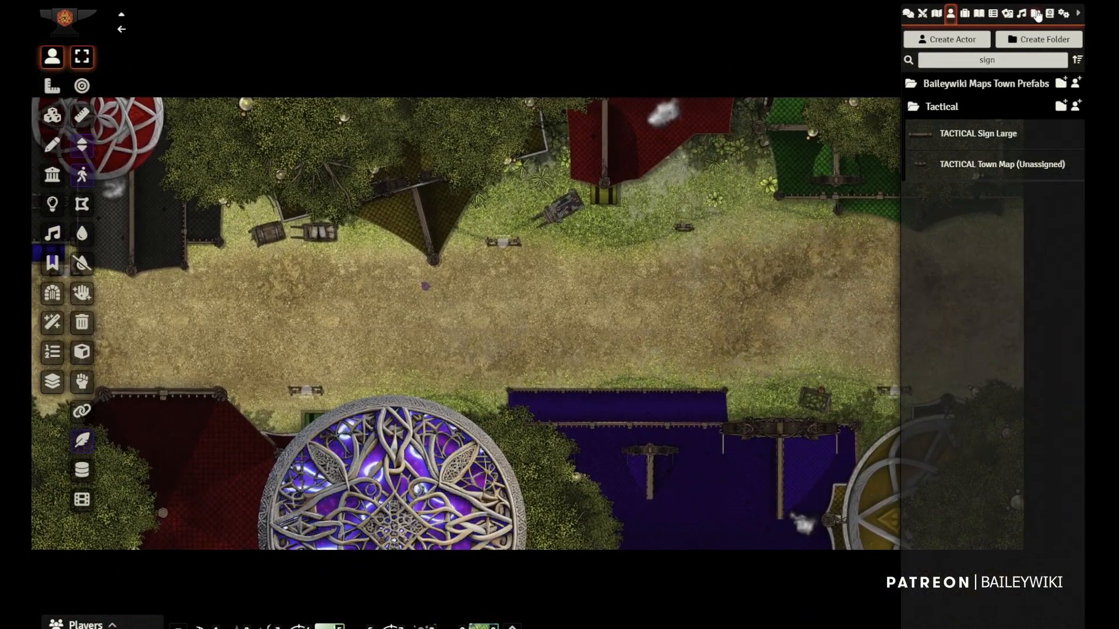
pyautogui.click(1036, 13)
pyautogui.write('tiv')
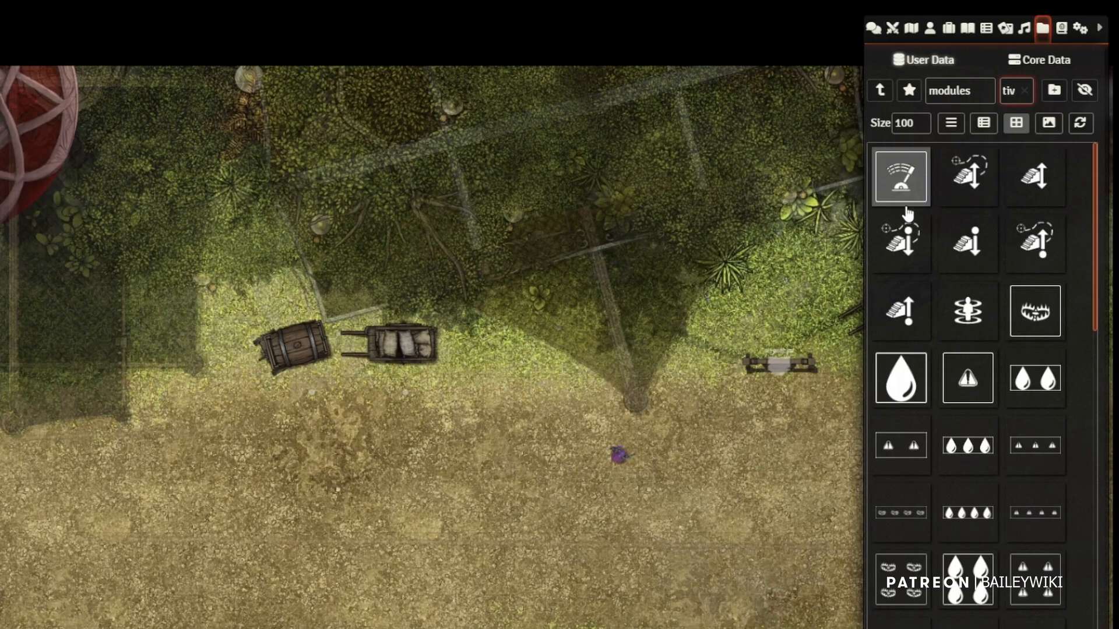
pyautogui.moveTo(900, 311); pyautogui.dragTo(246, 467)
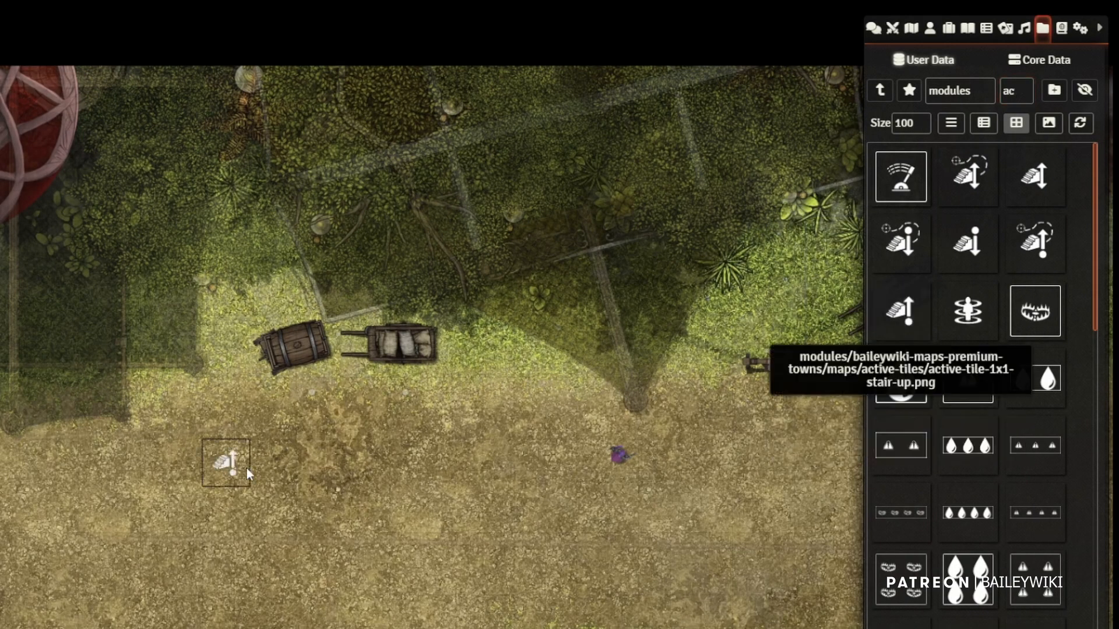
# Change the stair tile's image to icons/svg/door-open-outline.svg from the core data and update the tile
pyautogui.doubleClick(224, 464)
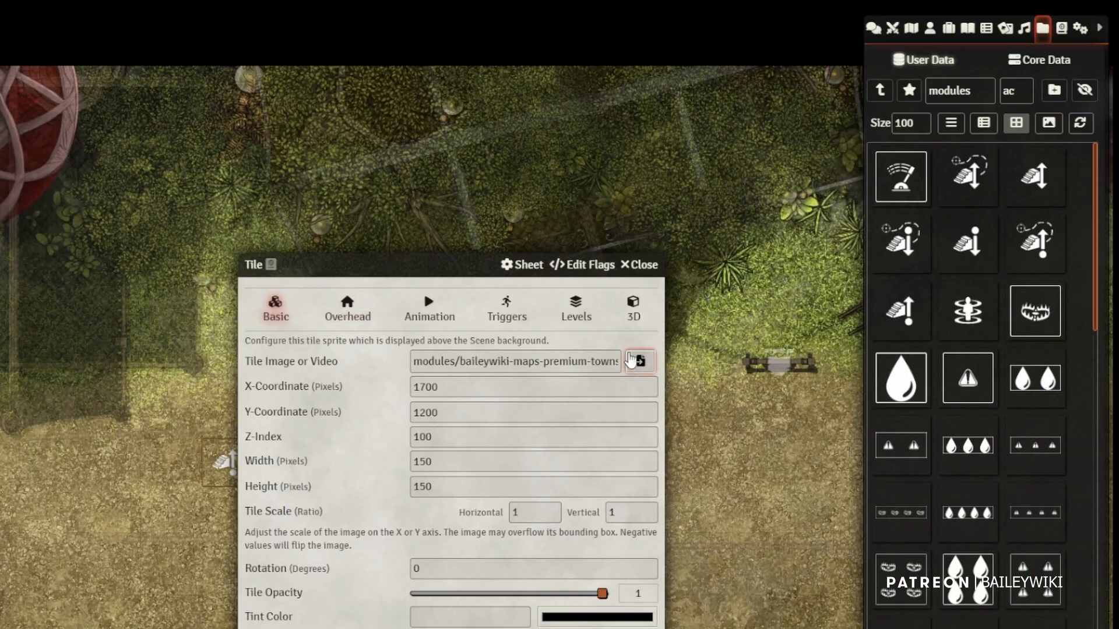
pyautogui.click(639, 361)
pyautogui.click(512, 142)
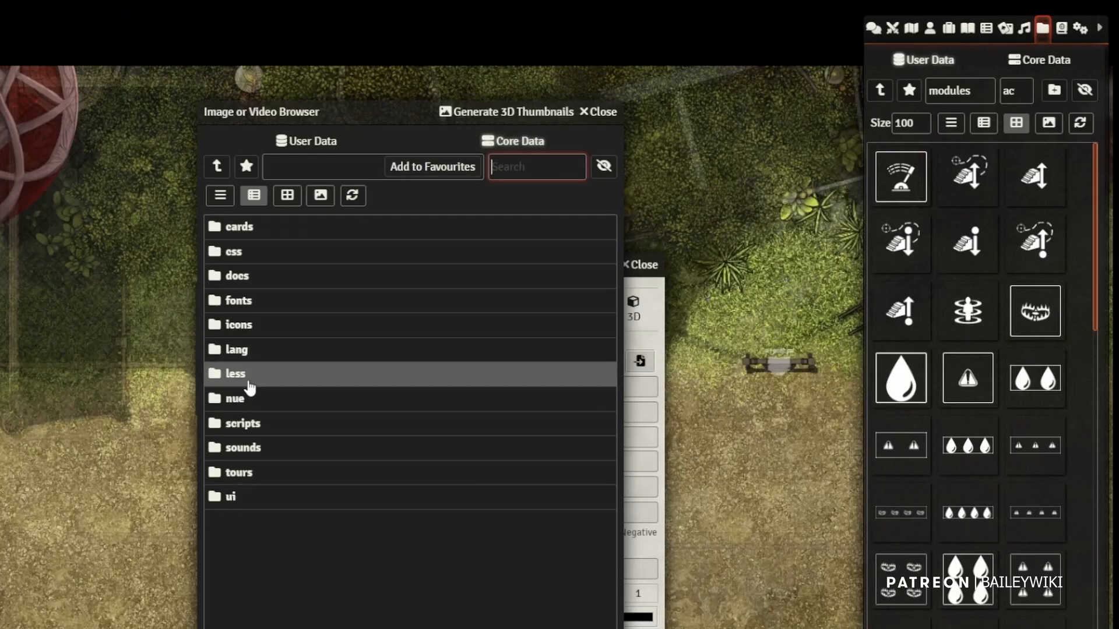
pyautogui.click(239, 325)
pyautogui.click(242, 499)
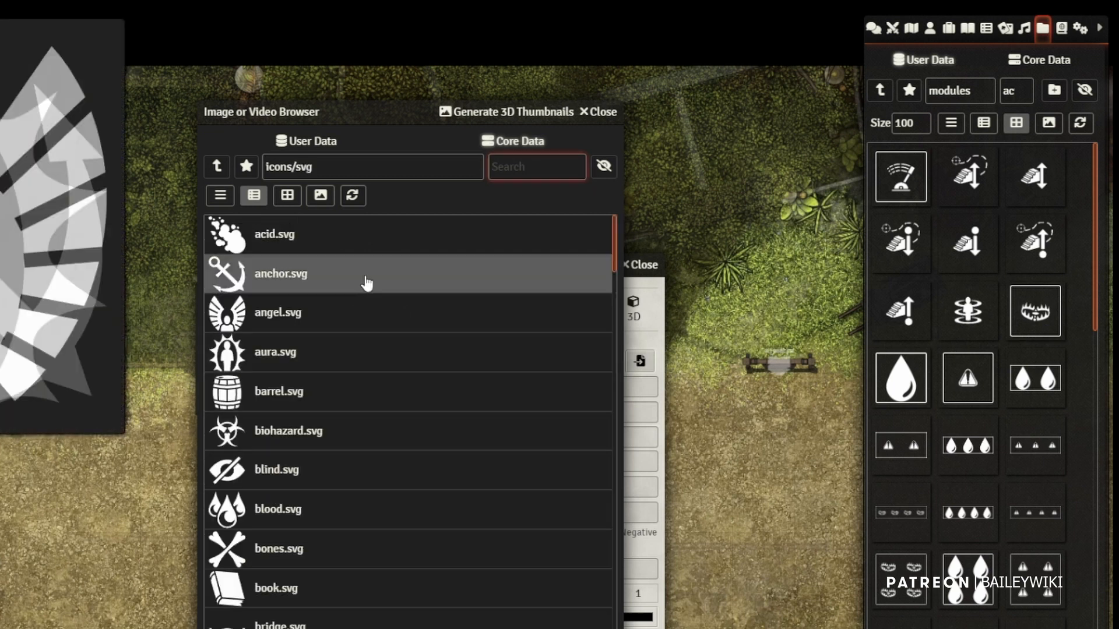
pyautogui.scroll(-3, 397, 349)
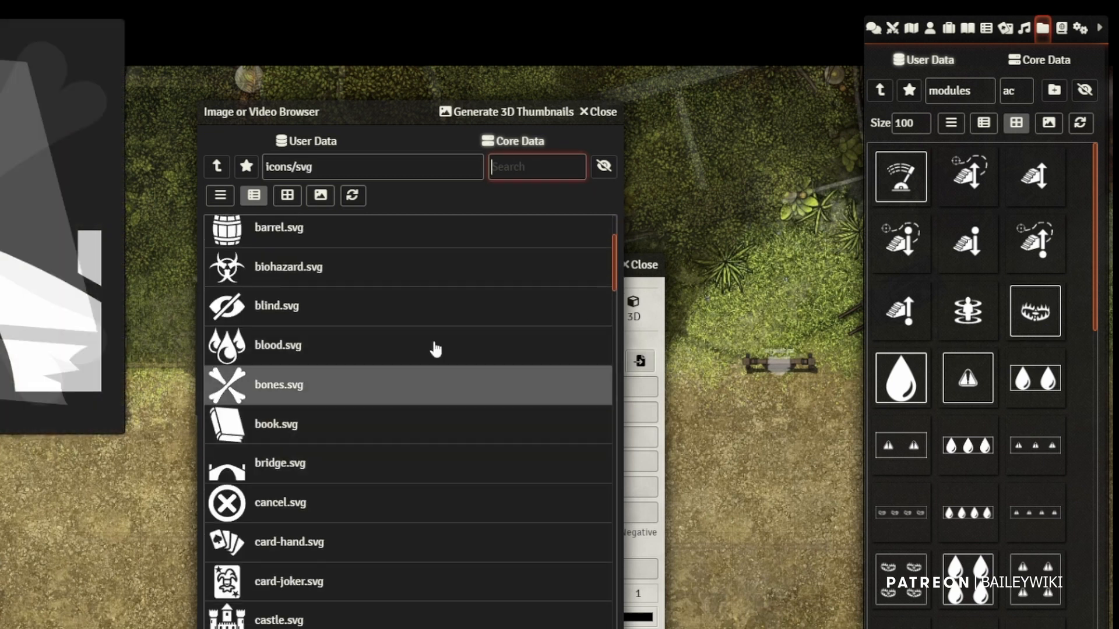
pyautogui.write('doo')
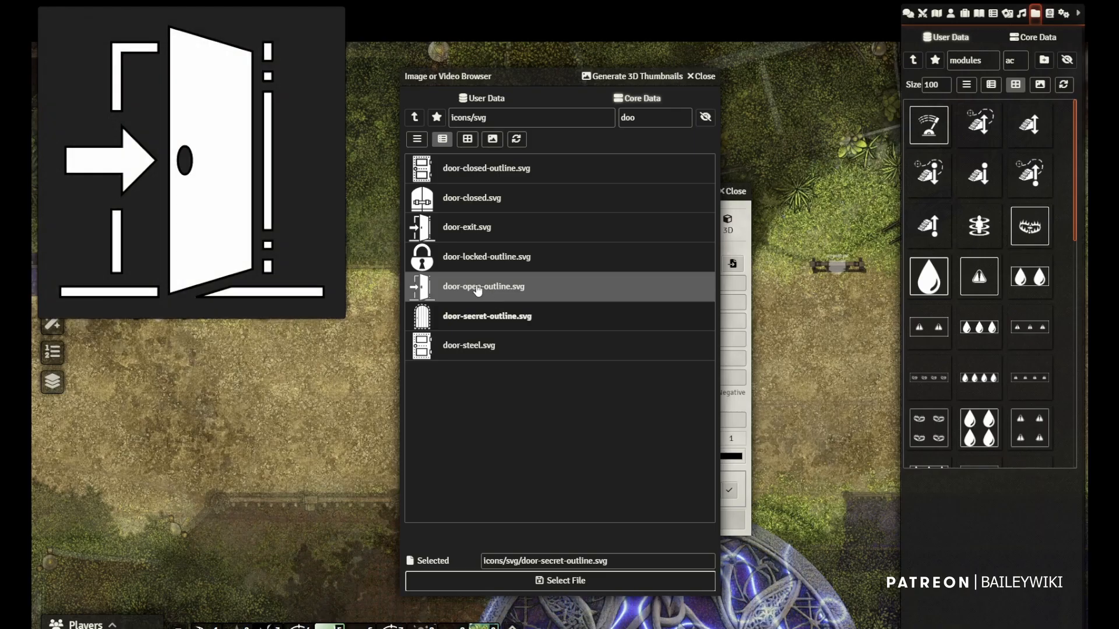
pyautogui.click(320, 391)
pyautogui.click(569, 581)
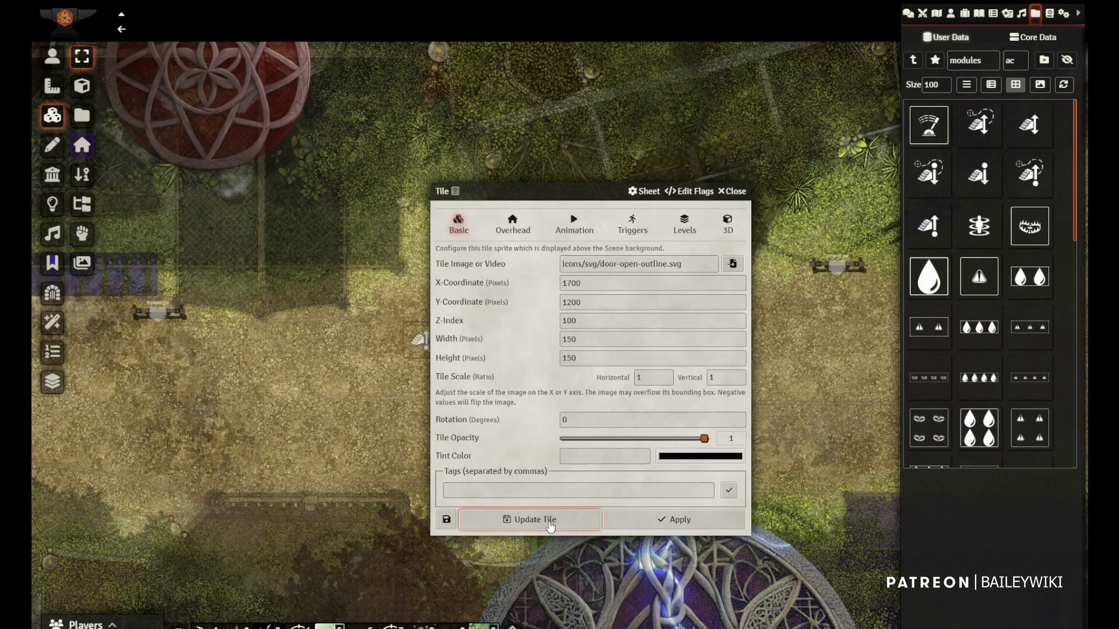
pyautogui.click(542, 520)
# Move the door tile along the street to the black-roofed building and set its width and height to 100 pixels
pyautogui.scroll(5, 544, 411)
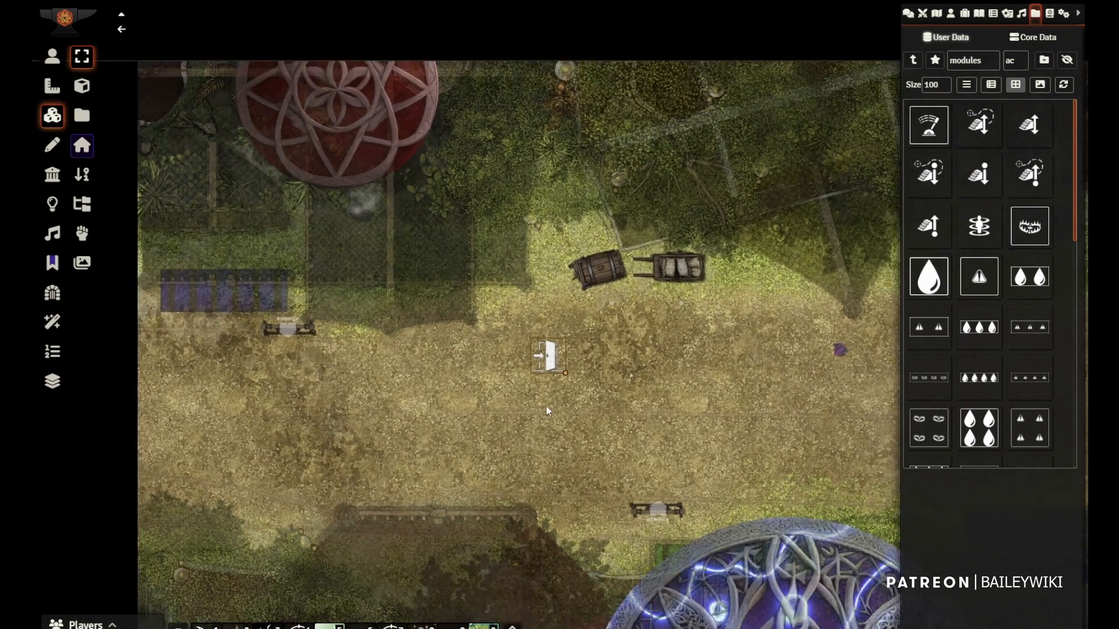
pyautogui.moveTo(546, 364); pyautogui.dragTo(394, 364)
pyautogui.doubleClick(393, 364)
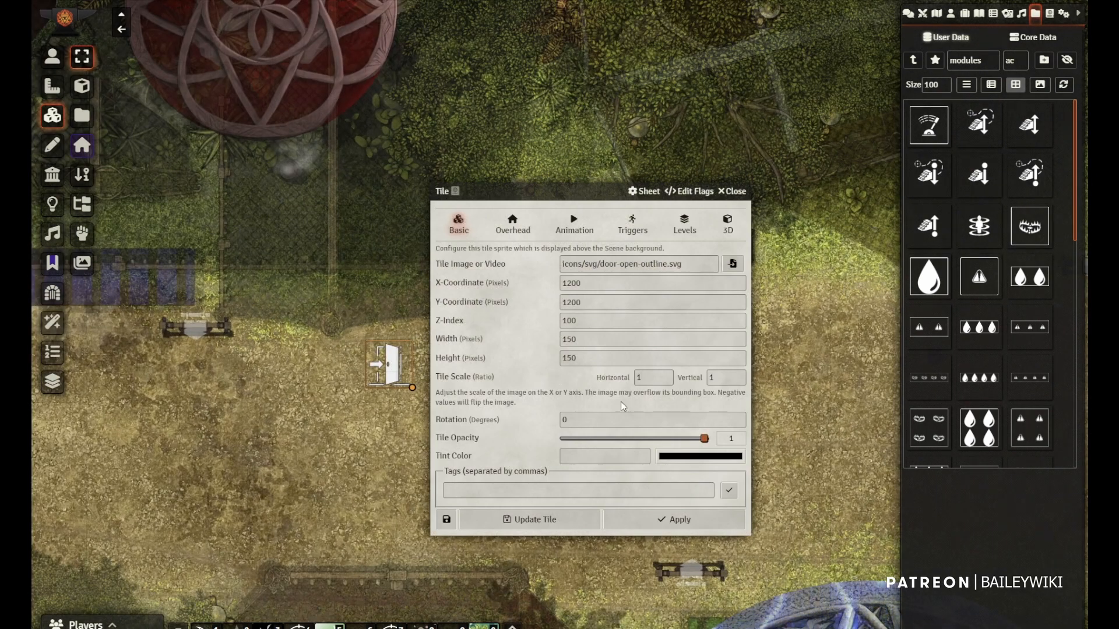
pyautogui.moveTo(589, 339); pyautogui.dragTo(529, 344)
pyautogui.write('100')
pyautogui.press('Tab')
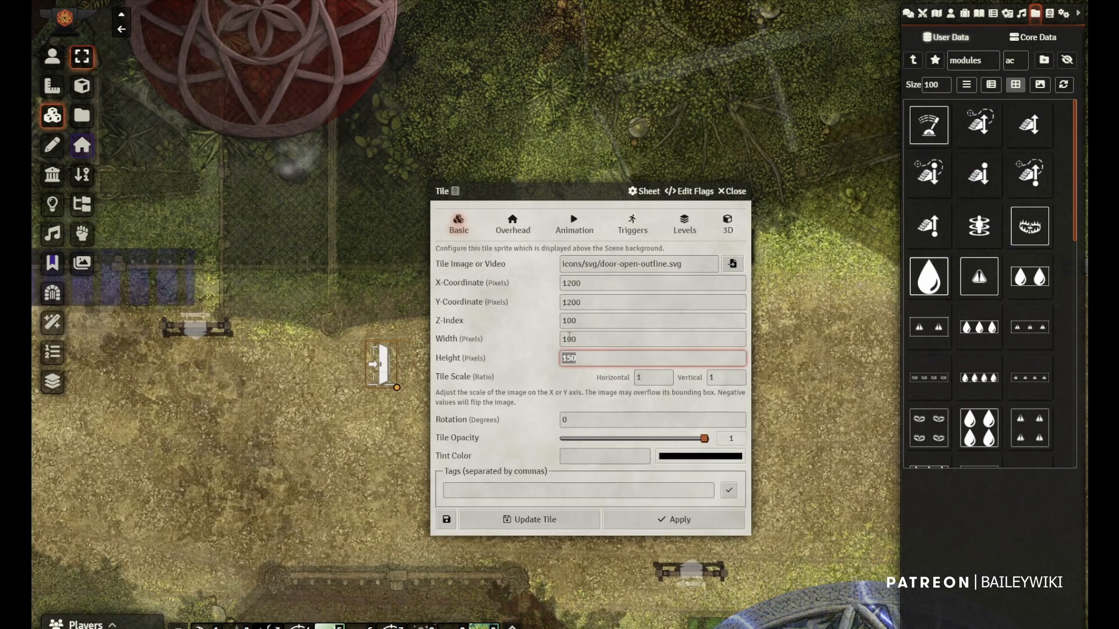
pyautogui.write('100')
pyautogui.press('Tab')
pyautogui.click(556, 526)
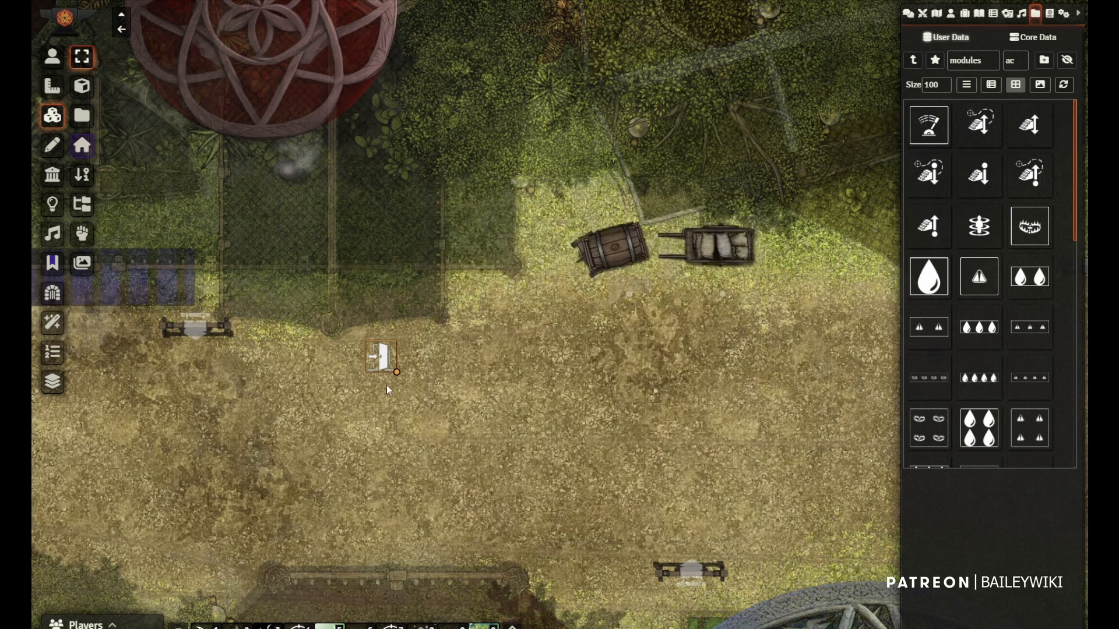
# Move the door tile directly in front of the blue striped awning, beside the sign
pyautogui.moveTo(384, 371); pyautogui.dragTo(542, 370)
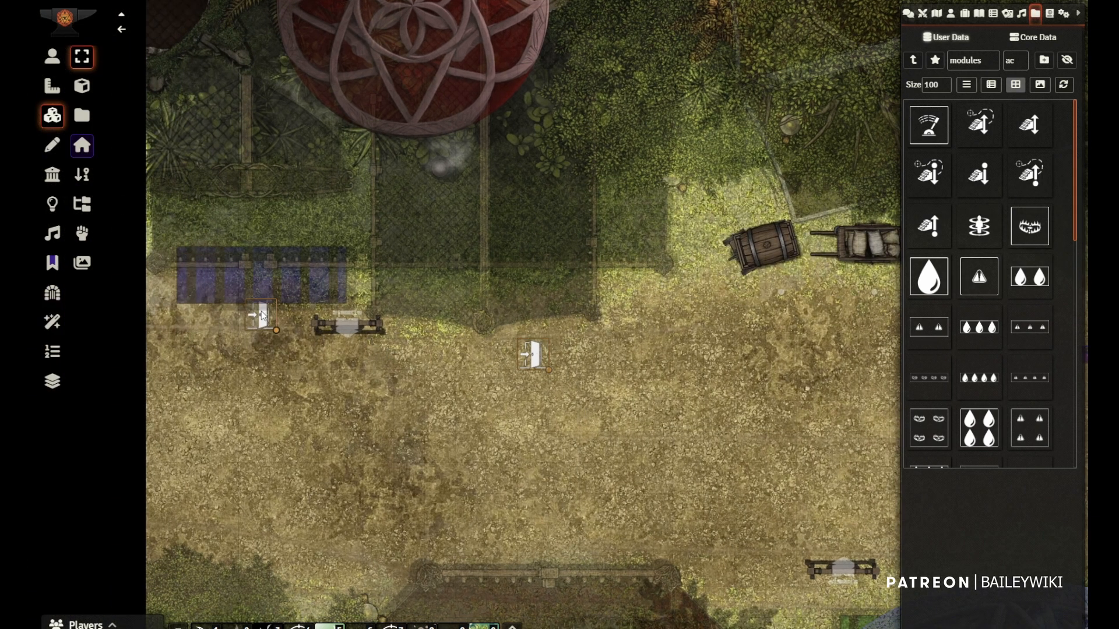
pyautogui.moveTo(262, 351); pyautogui.dragTo(457, 364)
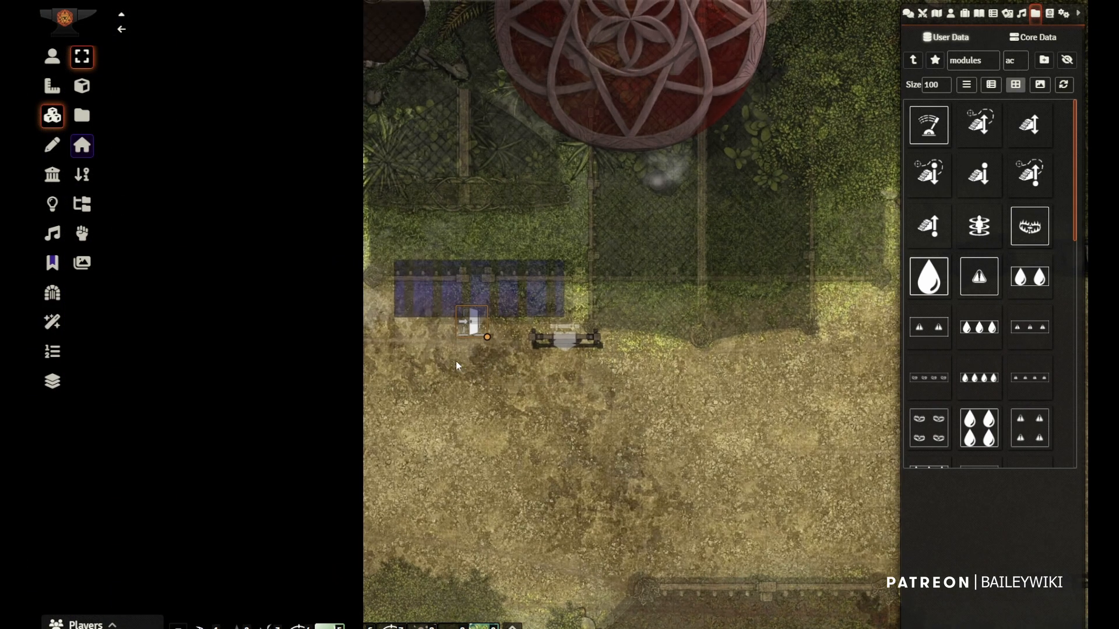
pyautogui.scroll(12, 456, 364)
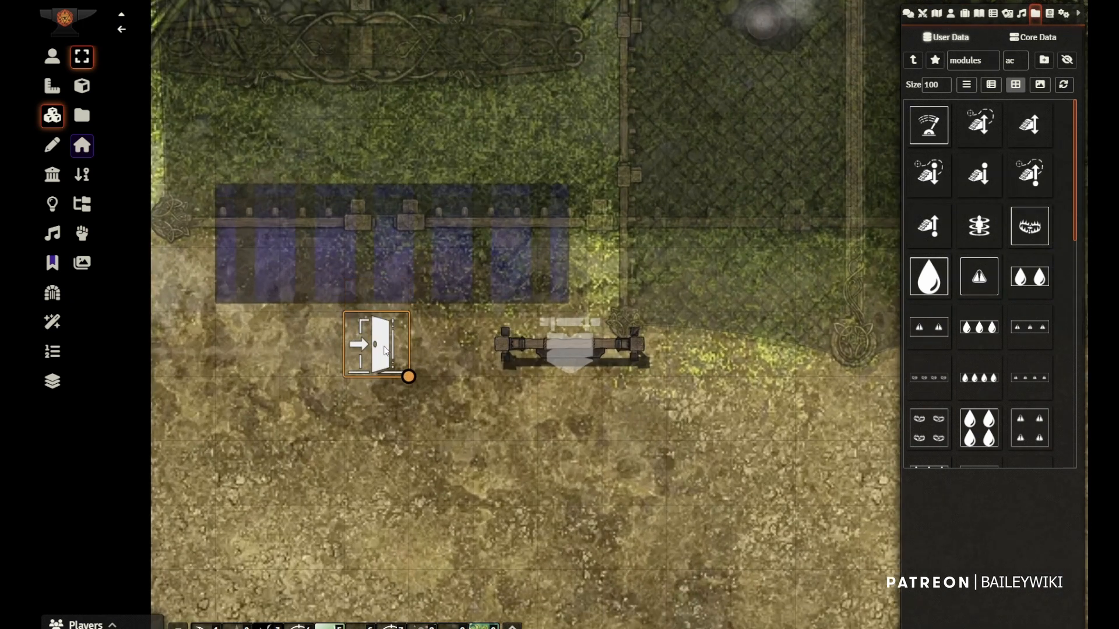
pyautogui.scroll(-5, 443, 385)
pyautogui.moveTo(494, 387); pyautogui.dragTo(477, 370)
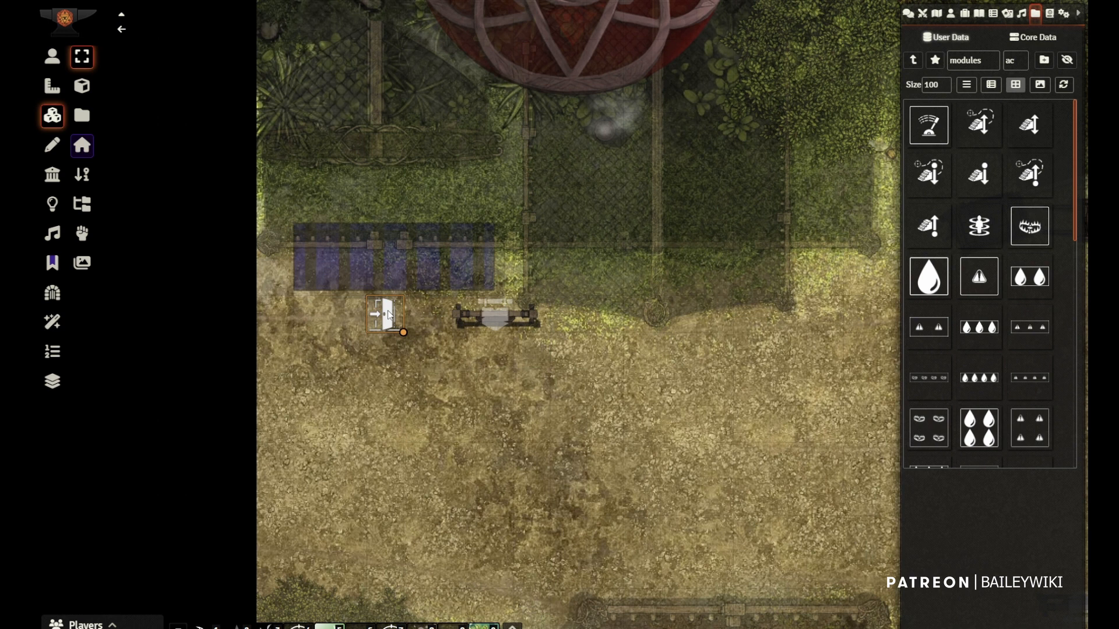
# Set the door tile's opacity to 0.5 and its trigger to Click with Hoverover Pointer enabled
pyautogui.rightClick(389, 315)
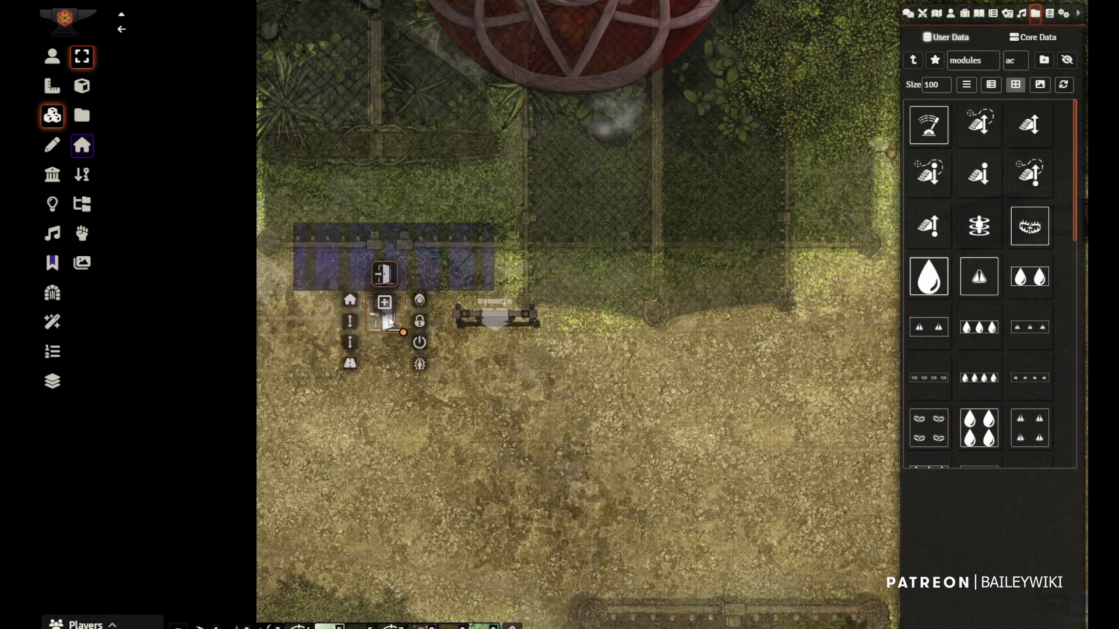
pyautogui.doubleClick(388, 322)
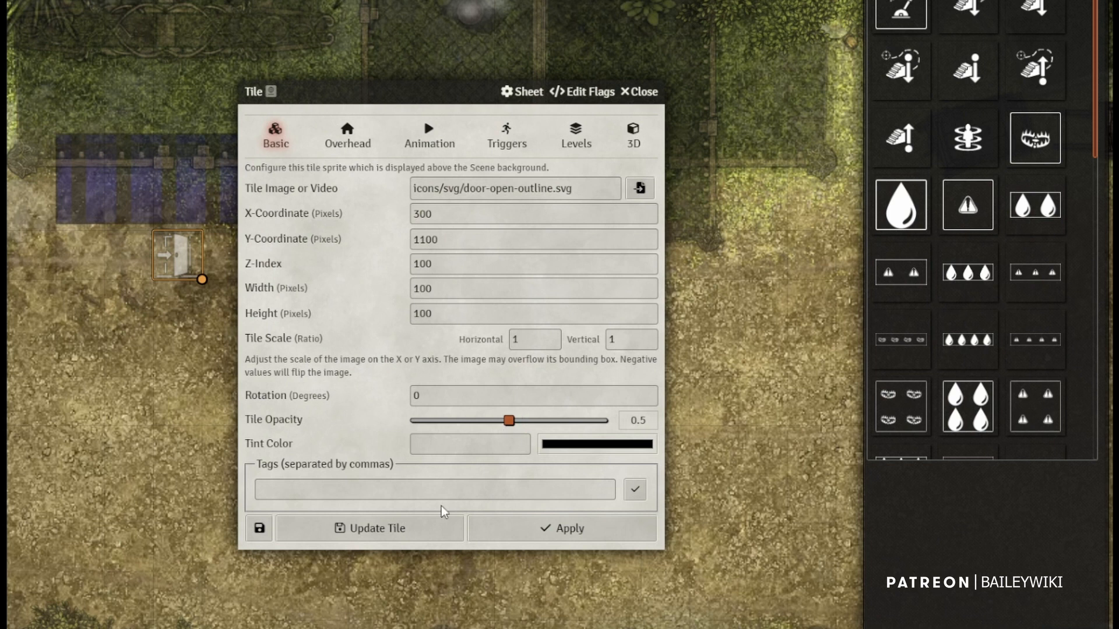
pyautogui.click(507, 135)
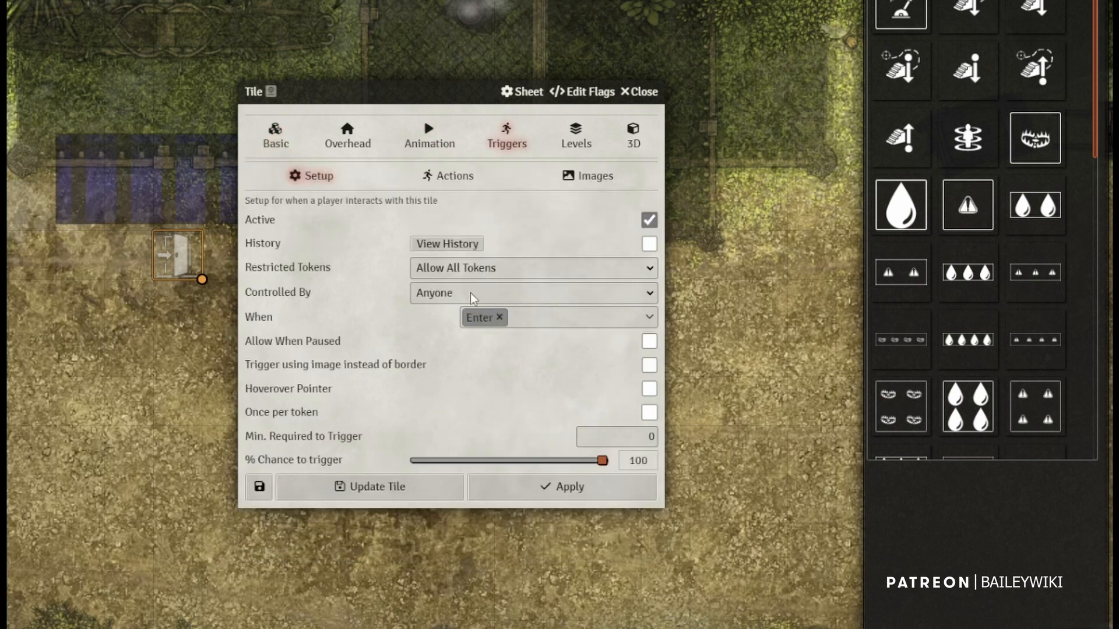
pyautogui.click(504, 322)
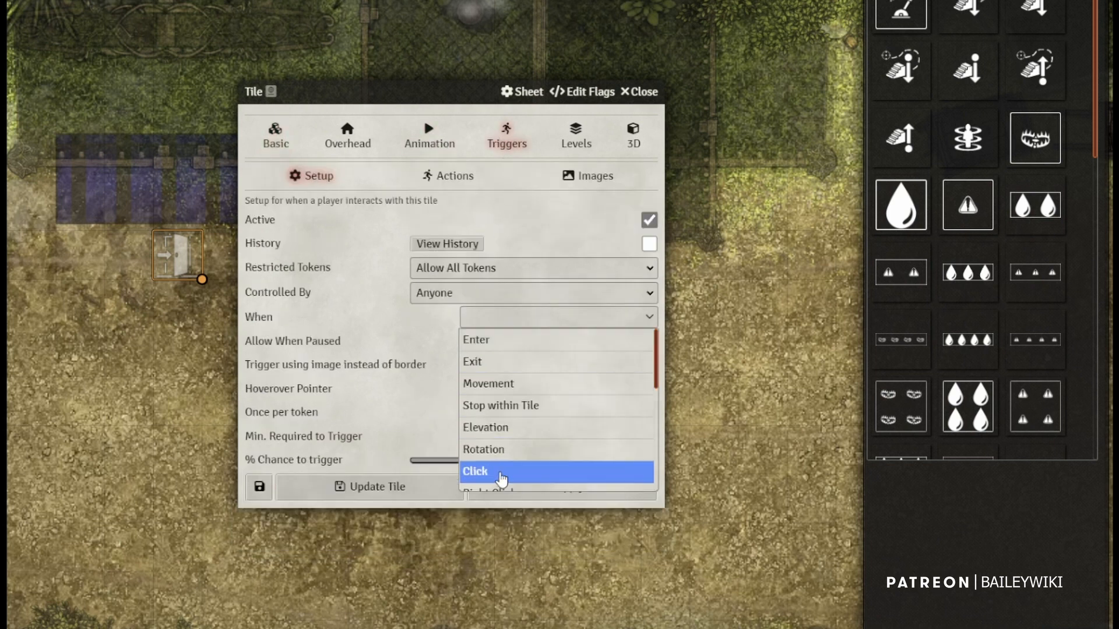
pyautogui.click(502, 475)
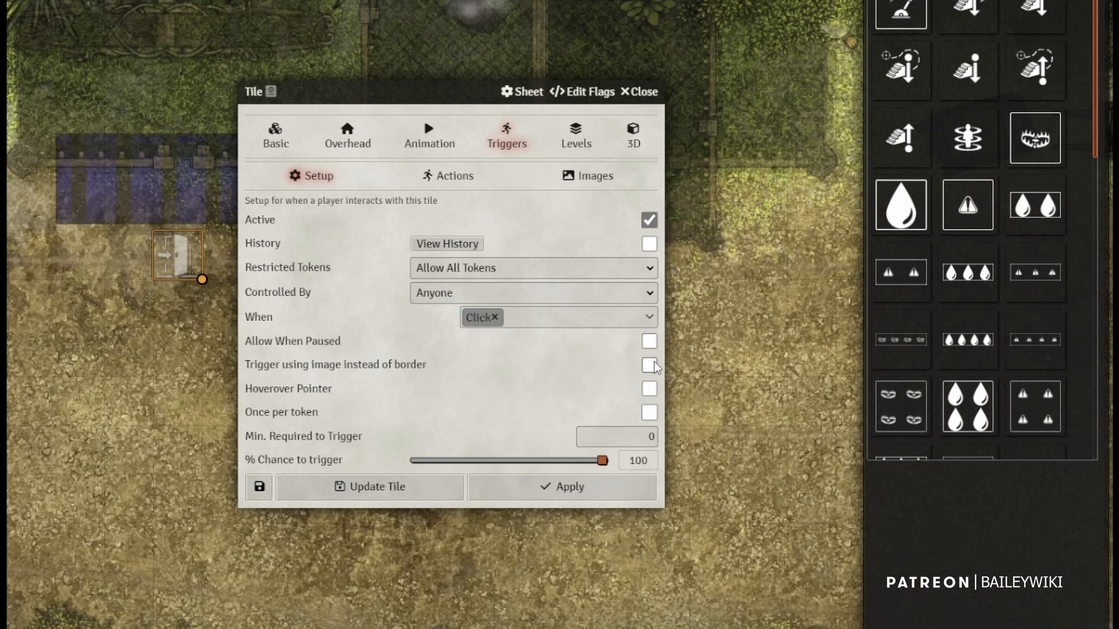
pyautogui.click(649, 389)
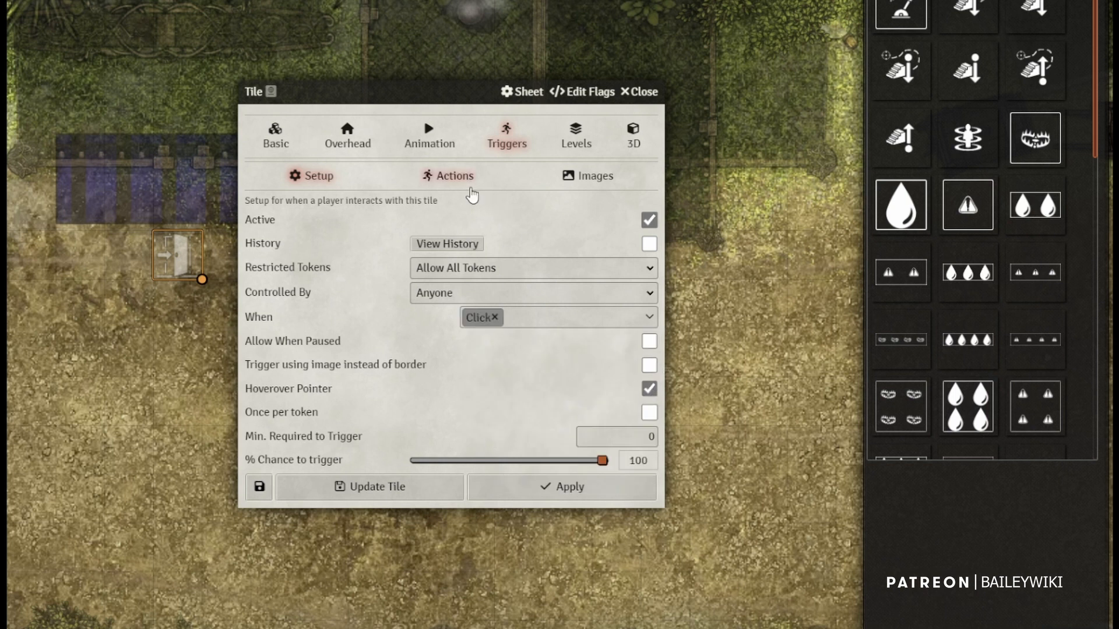
# Add a Play sound file action to the door tile's triggers and open the file browser for its sound
pyautogui.click(455, 176)
pyautogui.click(628, 210)
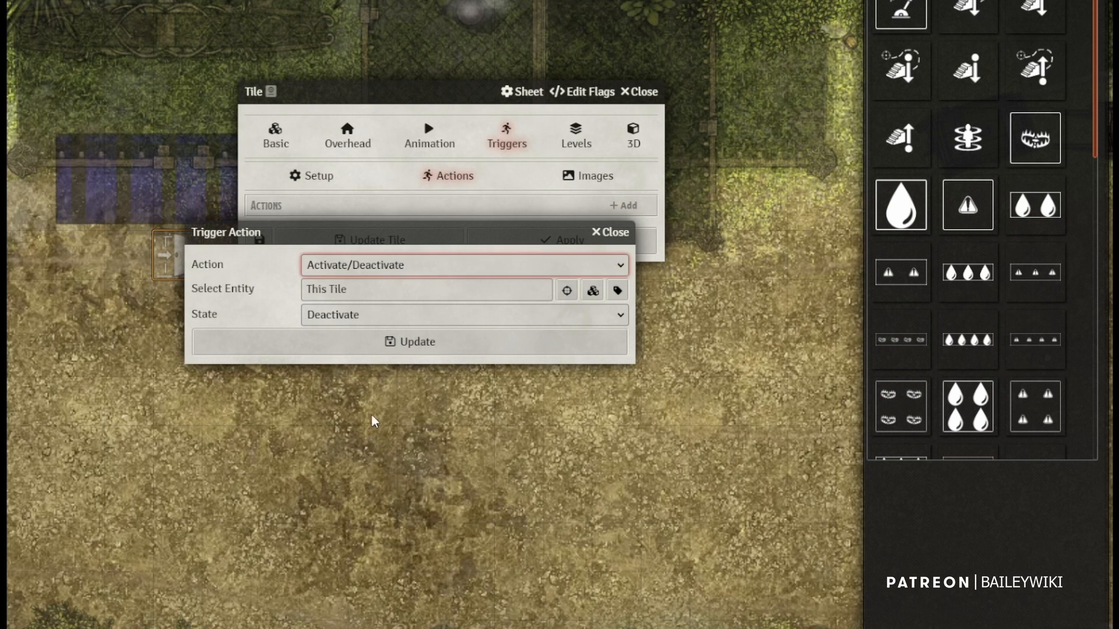
pyautogui.click(378, 319)
pyautogui.click(609, 292)
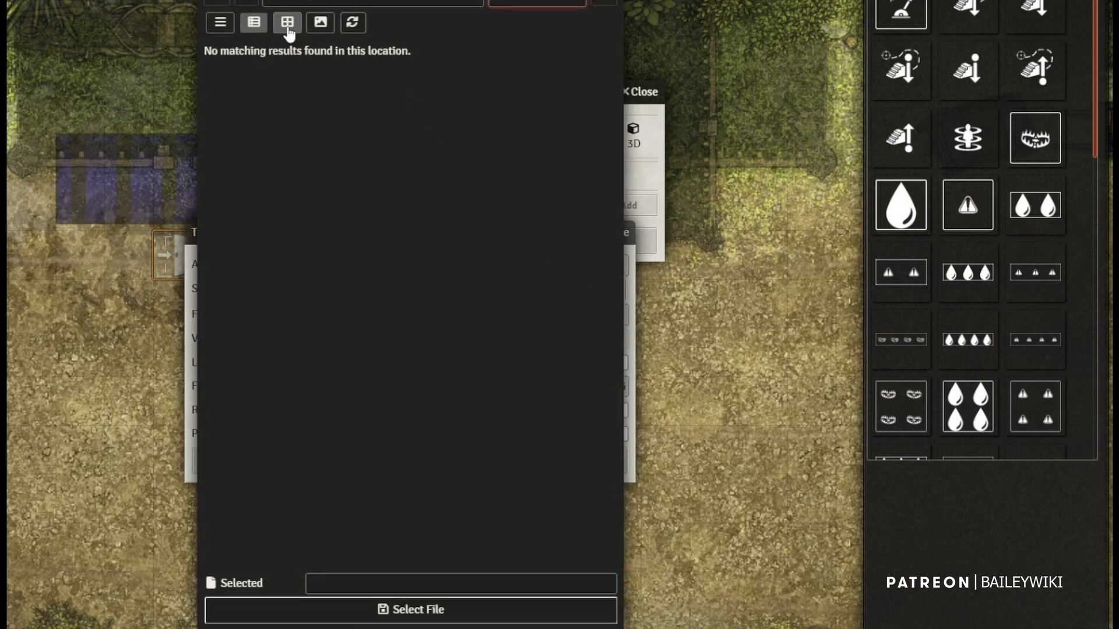
# Choose wood-open.ogg from the baileywiki-maps-premium-towns sounds, play it for the Triggering Player, and save the action
pyautogui.click(251, 1)
pyautogui.click(285, 103)
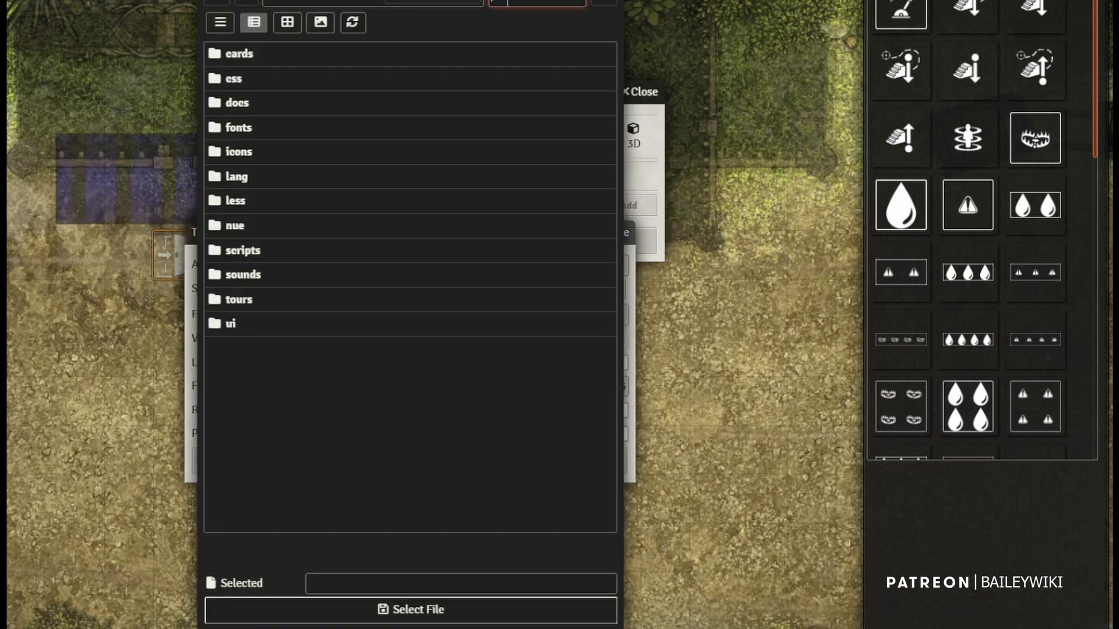
pyautogui.click(246, 2)
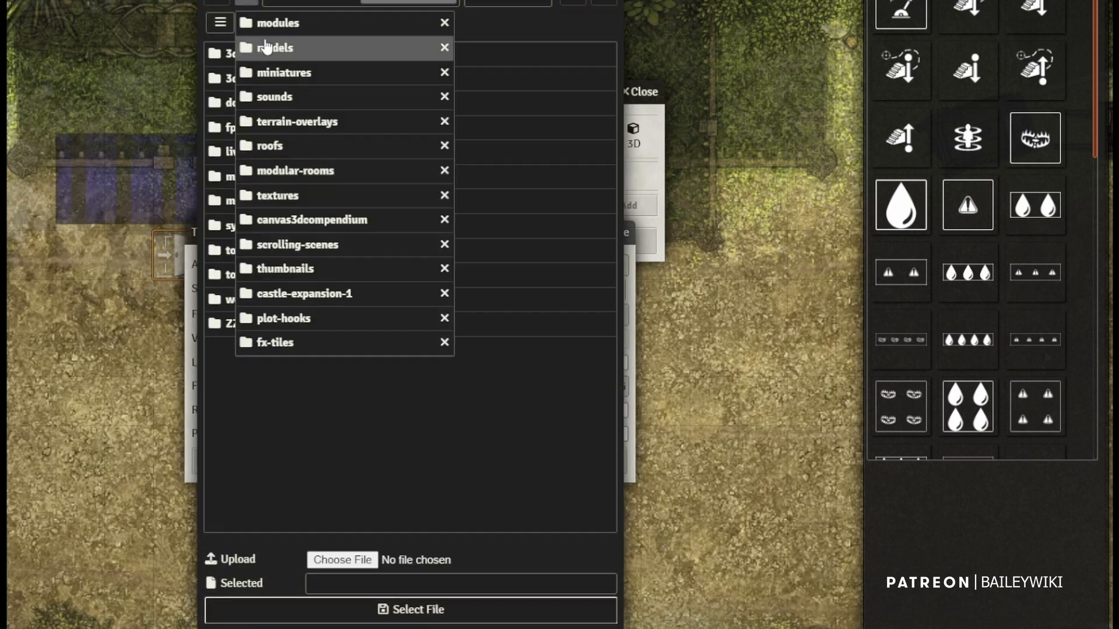
pyautogui.click(284, 98)
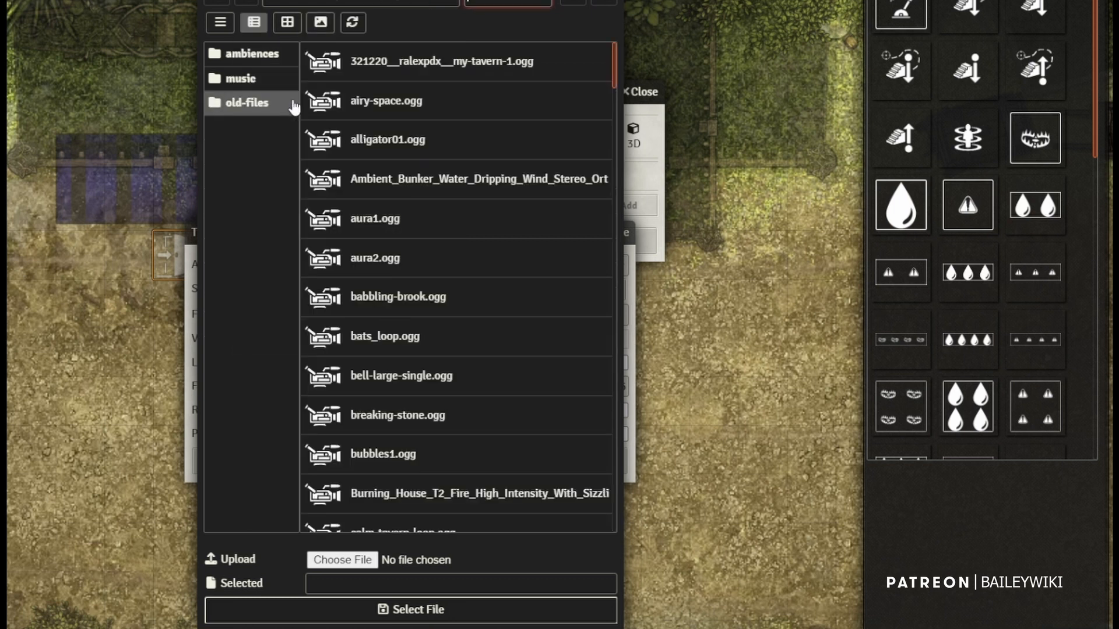
pyautogui.write('cre')
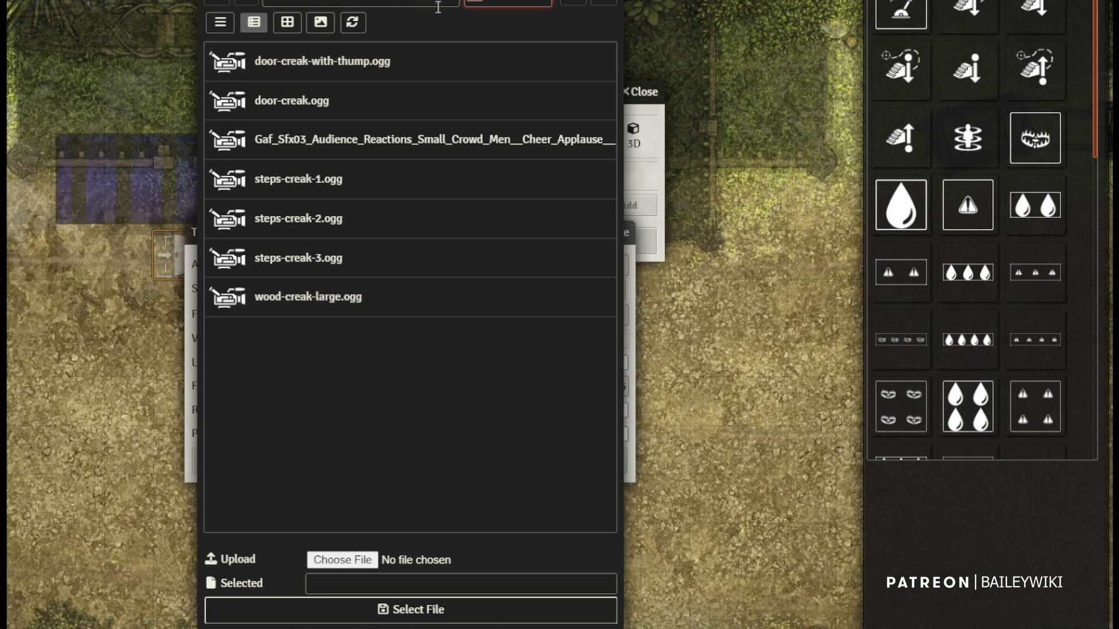
pyautogui.write('wood')
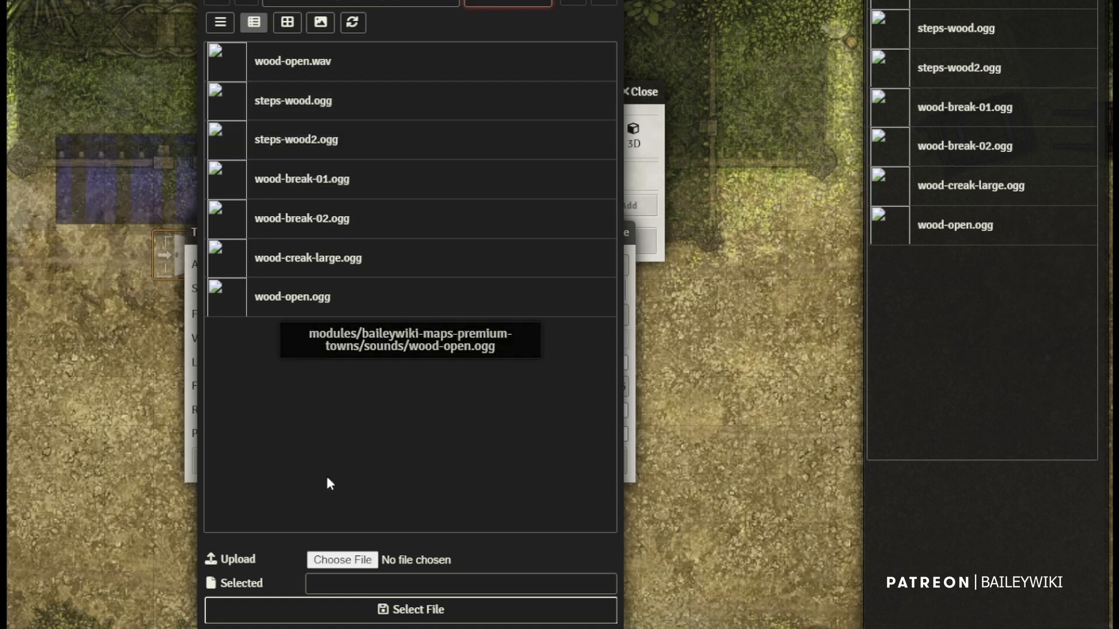
pyautogui.click(312, 299)
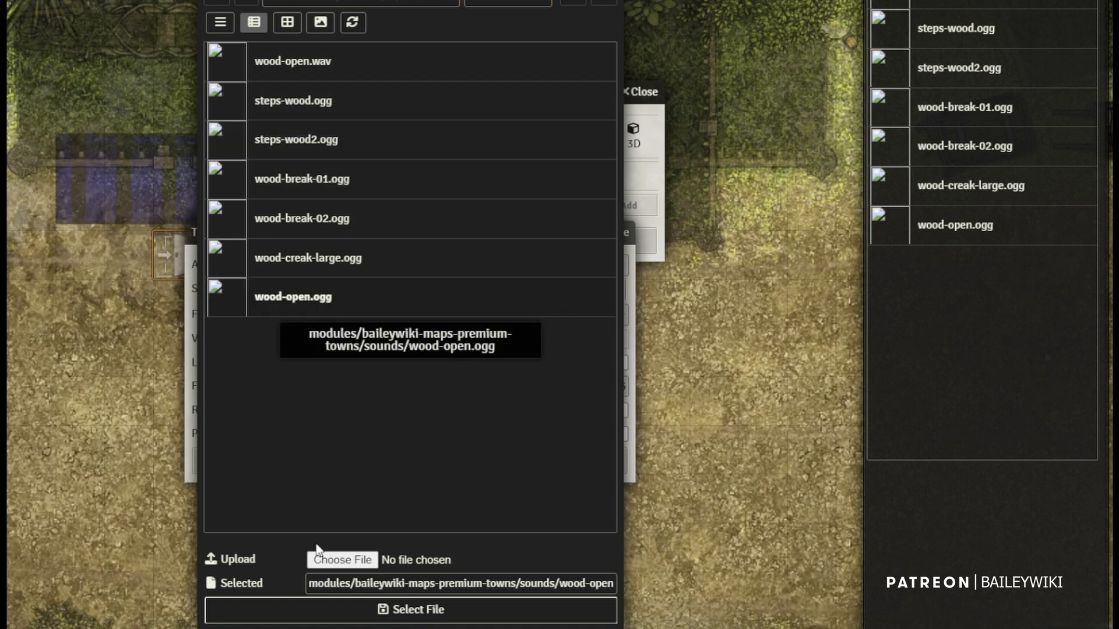
pyautogui.click(387, 609)
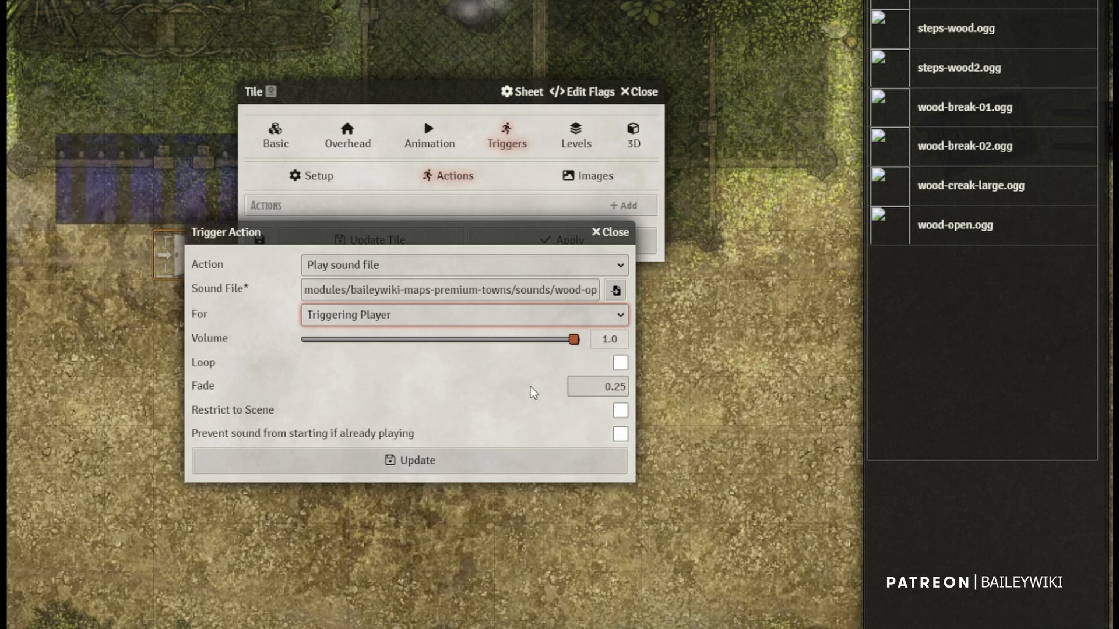
pyautogui.click(424, 458)
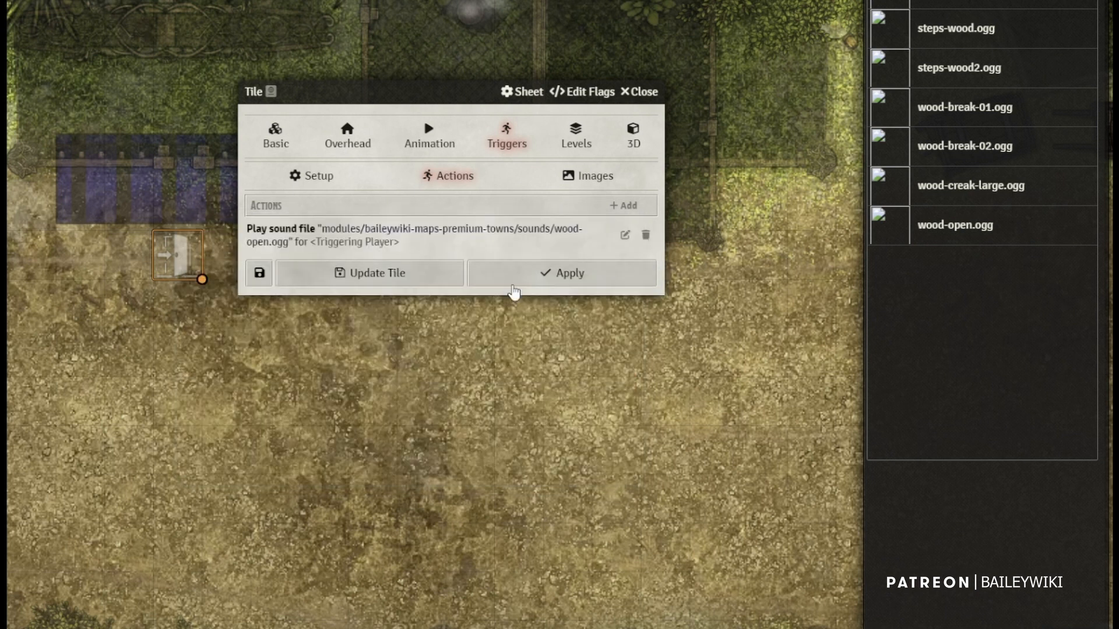
# Add a Teleport action sending the Triggering Token to tag send-somewhere, with Snap to grid, Delete Source Token, Preserve settings and wash colour #ffffff, and update the tile
pyautogui.click(623, 209)
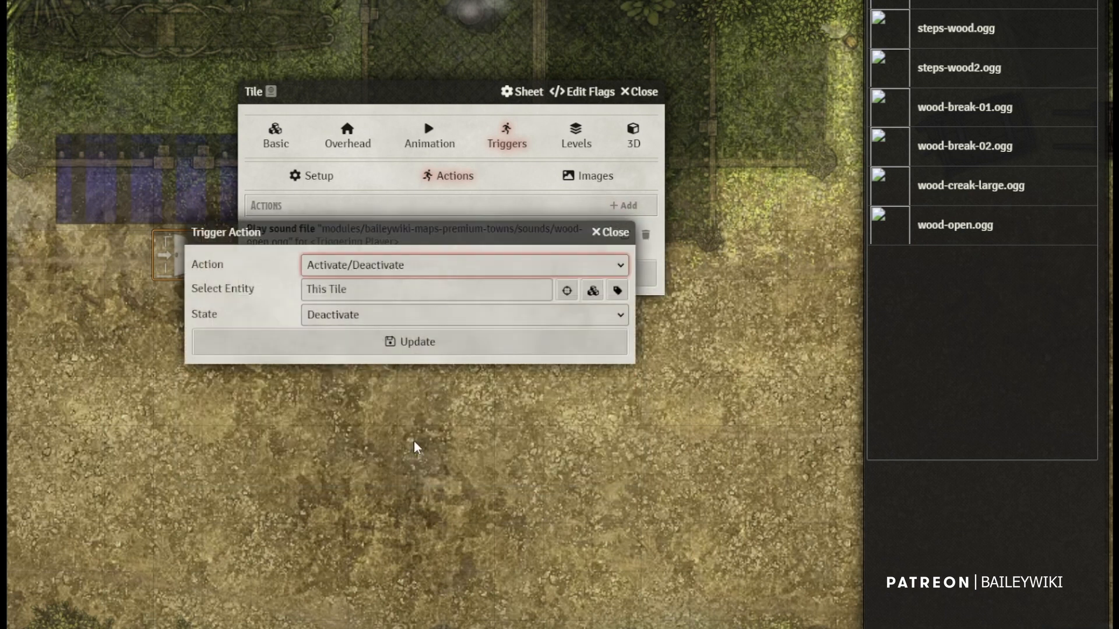
pyautogui.press('t')
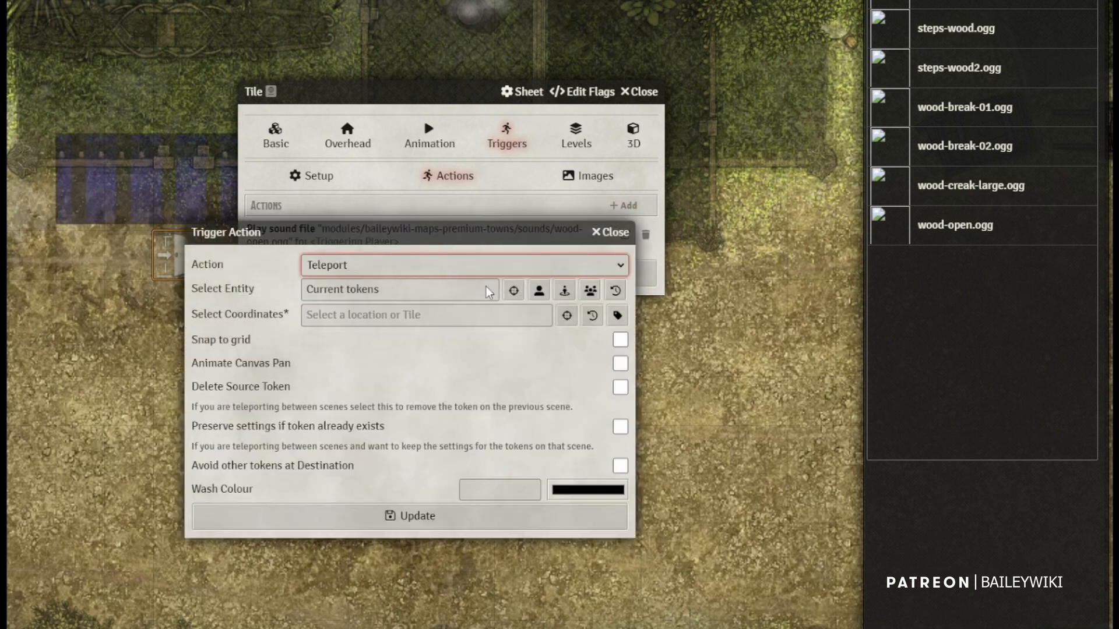
pyautogui.click(538, 290)
pyautogui.click(617, 315)
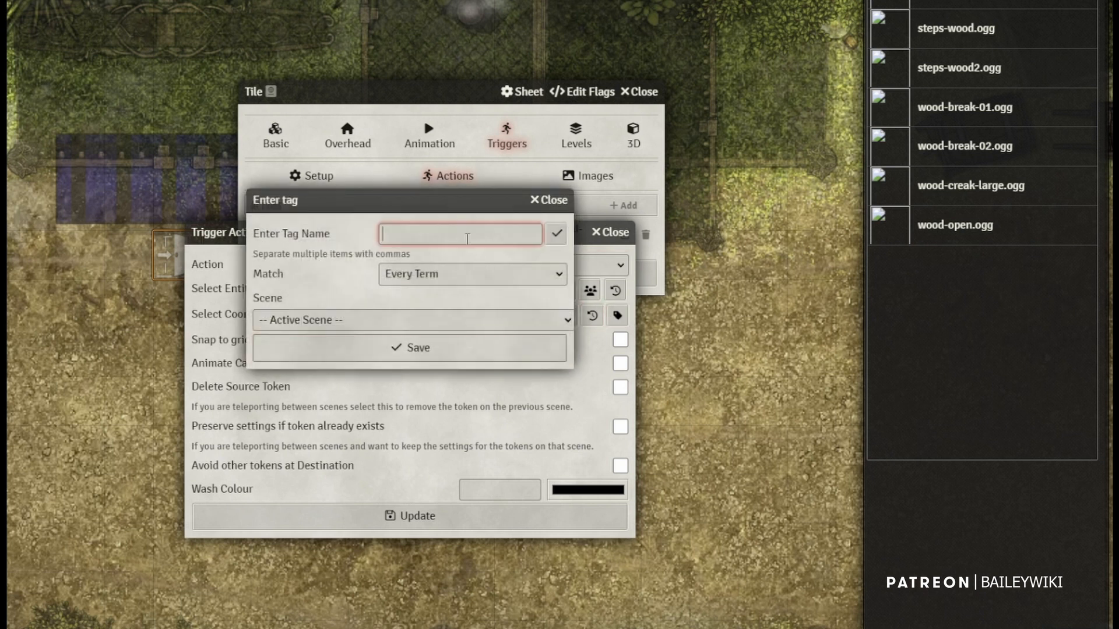
pyautogui.write('send-somewhere')
pyautogui.click(434, 347)
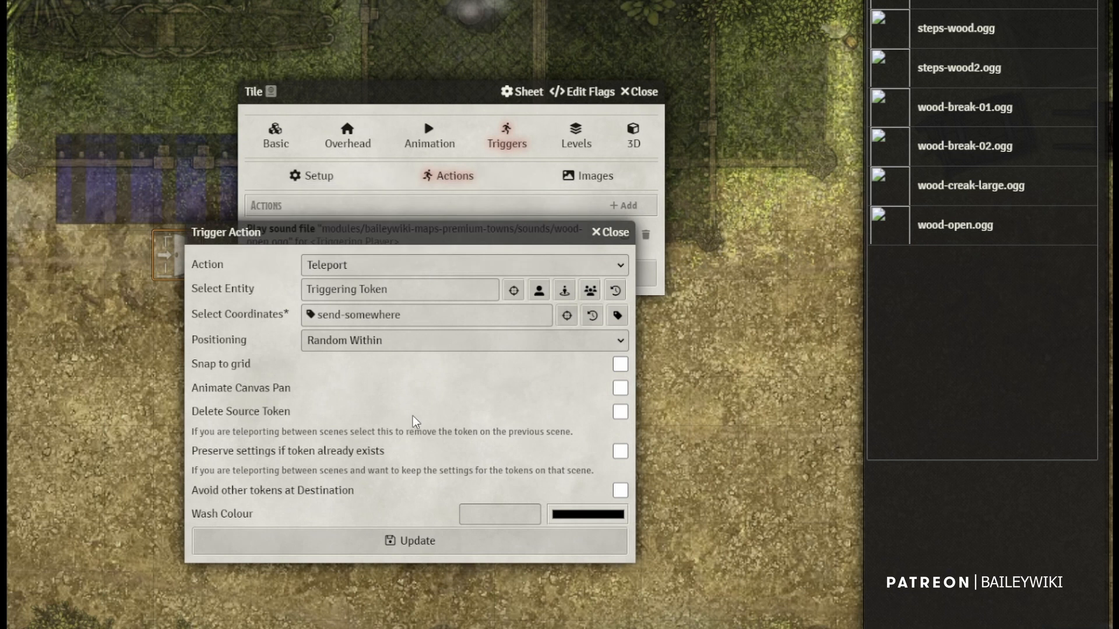
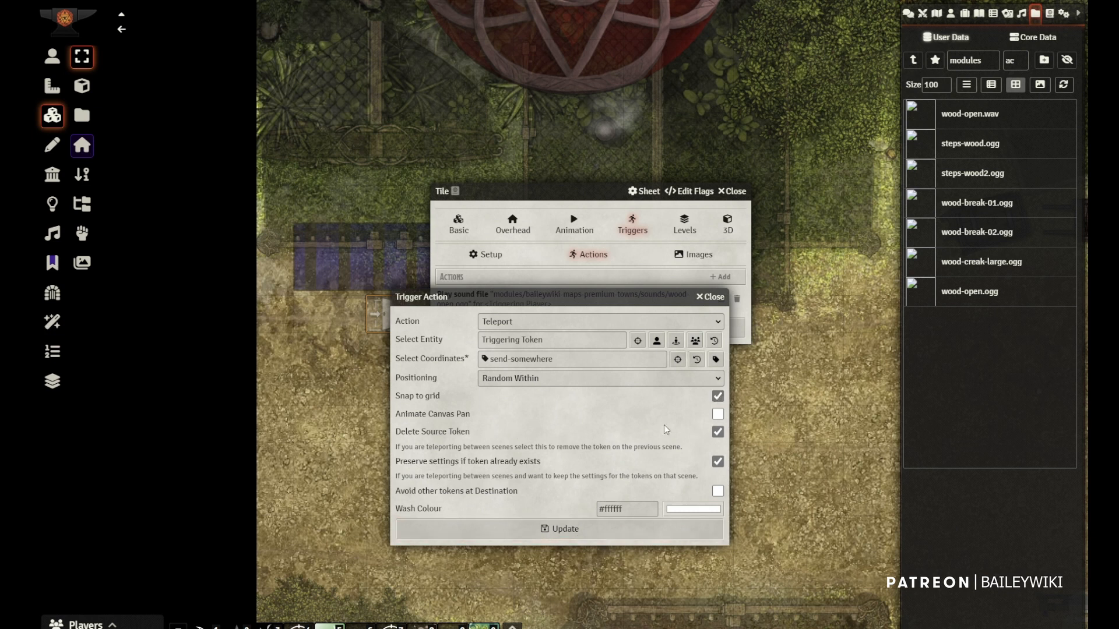
pyautogui.click(559, 528)
pyautogui.click(524, 344)
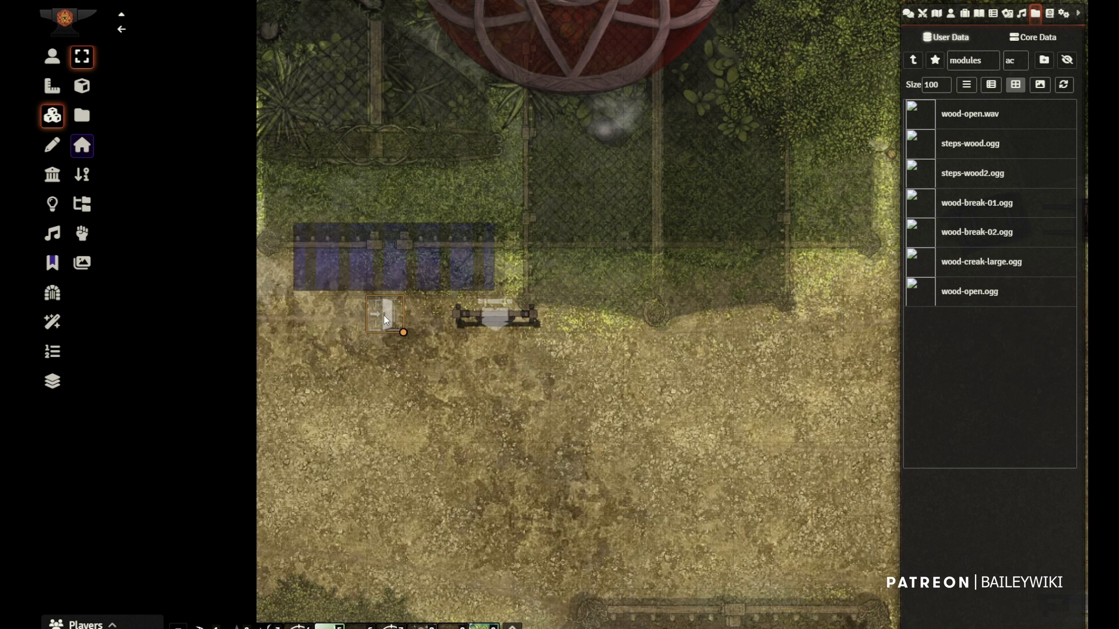
# Copy the door tile and place a duplicate at the edge of the dark-roofed building, near the barrel cart
pyautogui.hotkey('ctrl', 'c')
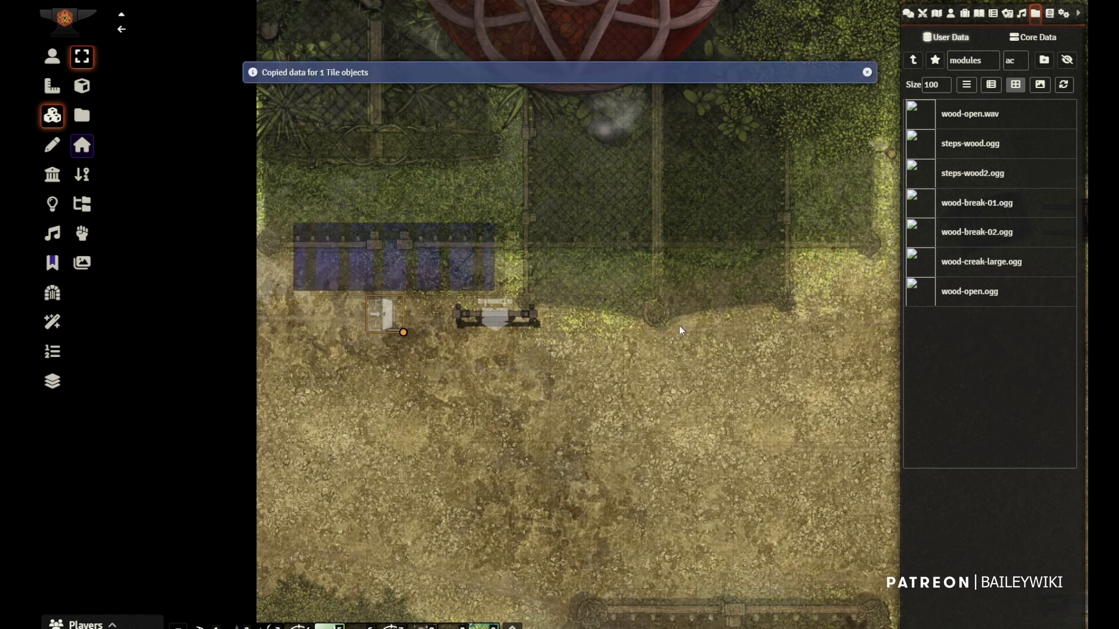
pyautogui.hotkey('ctrl', 'v')
pyautogui.moveTo(511, 392); pyautogui.dragTo(547, 395)
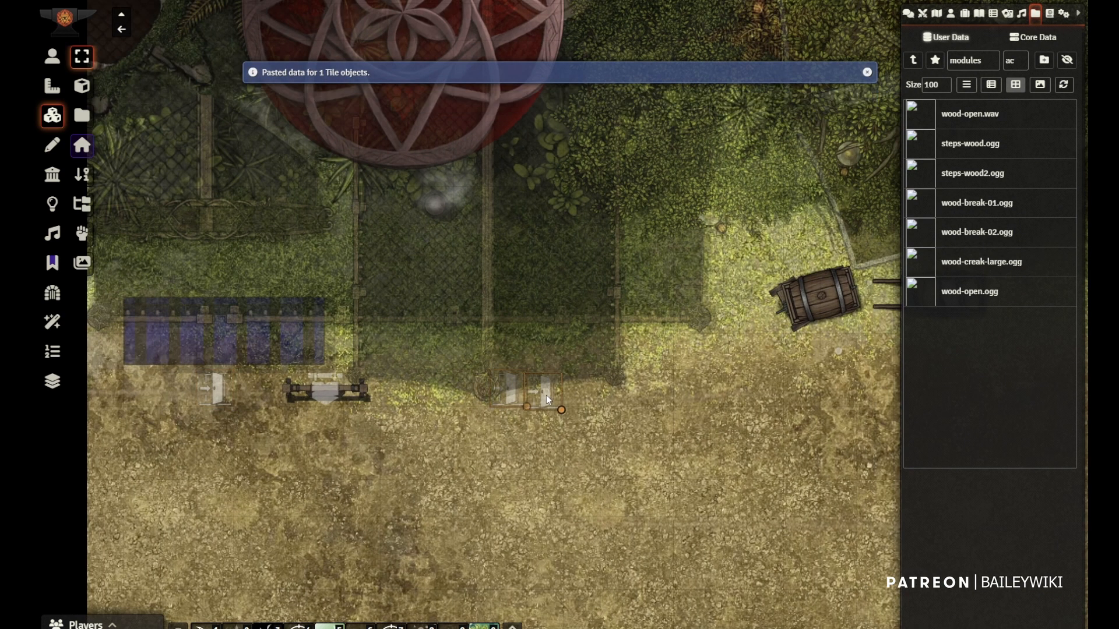
pyautogui.moveTo(701, 403); pyautogui.dragTo(461, 414)
pyautogui.moveTo(807, 384); pyautogui.dragTo(566, 400)
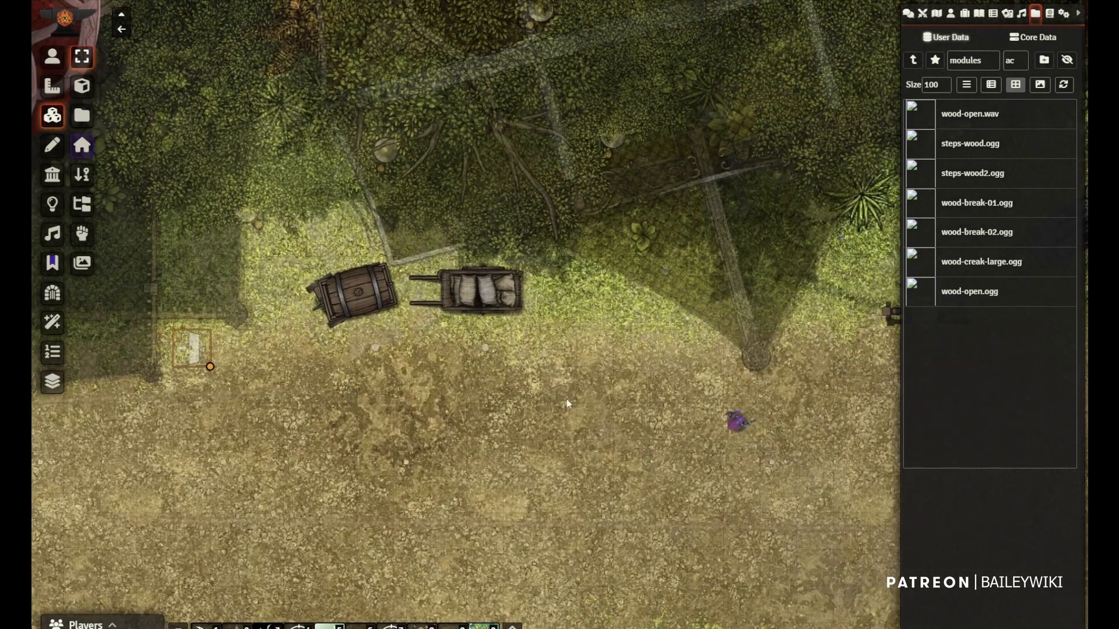
# Paste two more door tiles, one beside the cart of sacks and one at the front of the red-roofed building
pyautogui.hotkey('ctrl', 'v')
pyautogui.moveTo(599, 310); pyautogui.dragTo(645, 325)
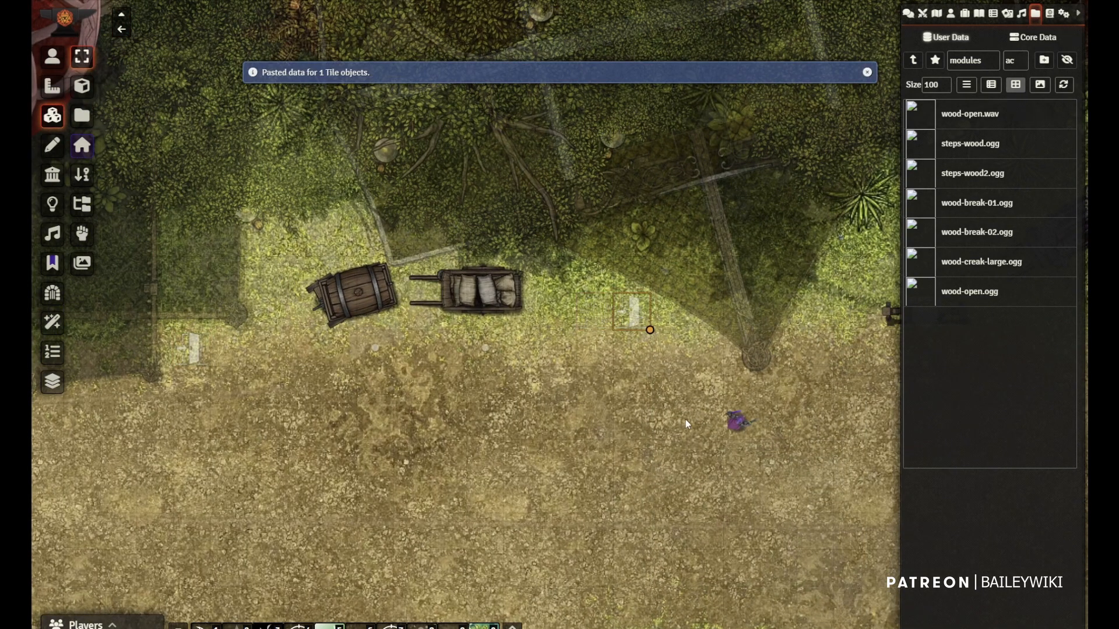
pyautogui.moveTo(886, 229); pyautogui.dragTo(641, 284)
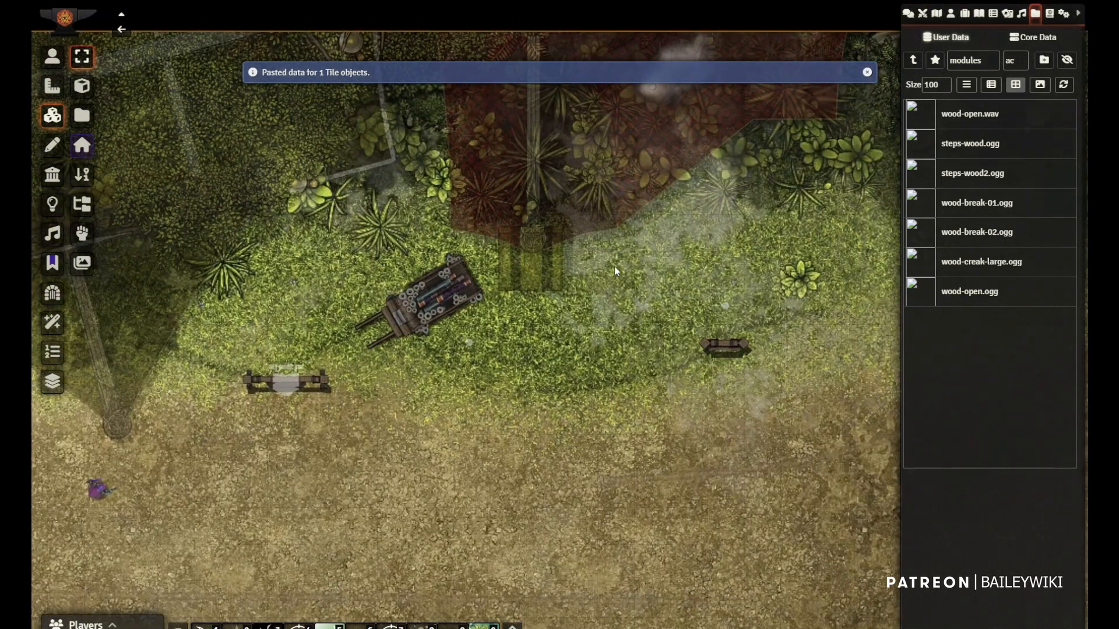
pyautogui.scroll(-3, 606, 337)
pyautogui.doubleClick(574, 354)
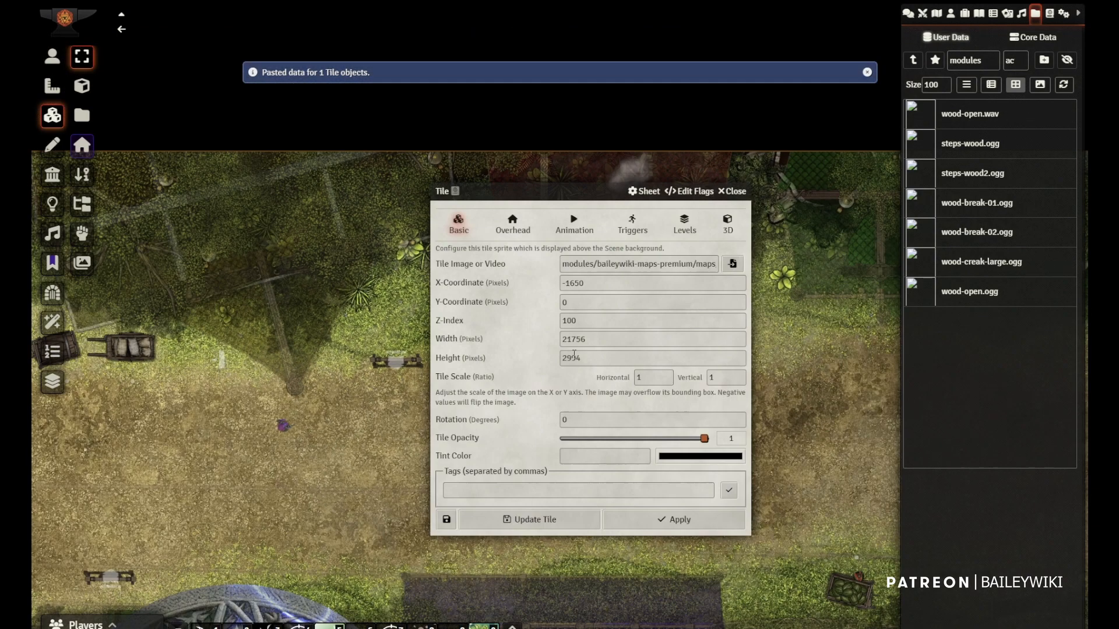
pyautogui.click(732, 191)
pyautogui.scroll(-3, 526, 425)
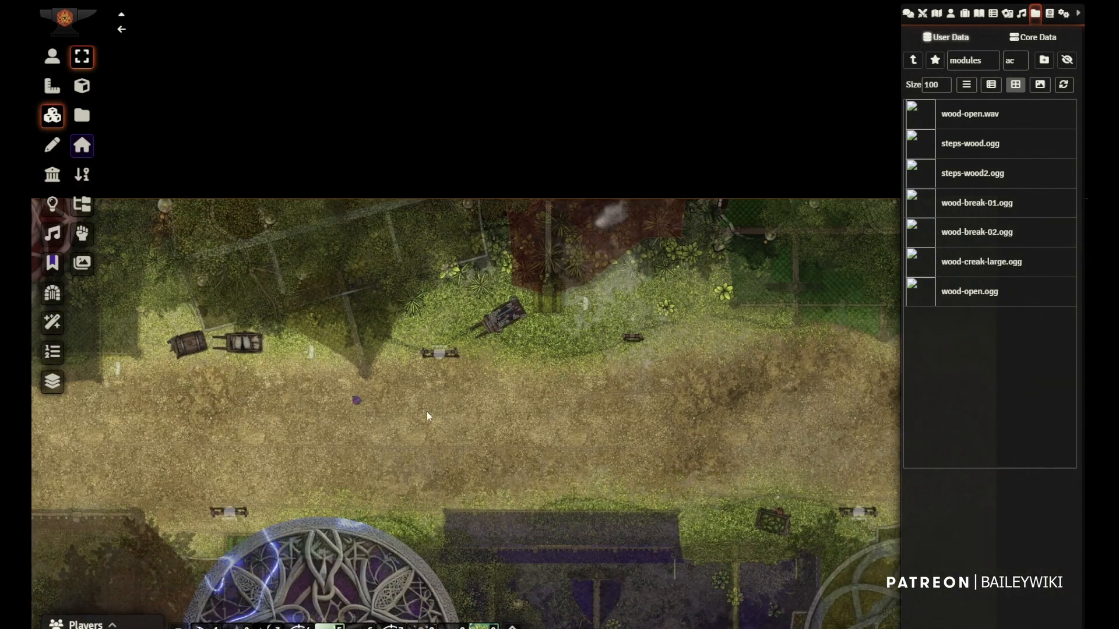
# Paste another door tile at the street-side edge of the blue-roofed building on the opposite side of the road
pyautogui.click(52, 57)
pyautogui.moveTo(192, 362); pyautogui.dragTo(286, 131)
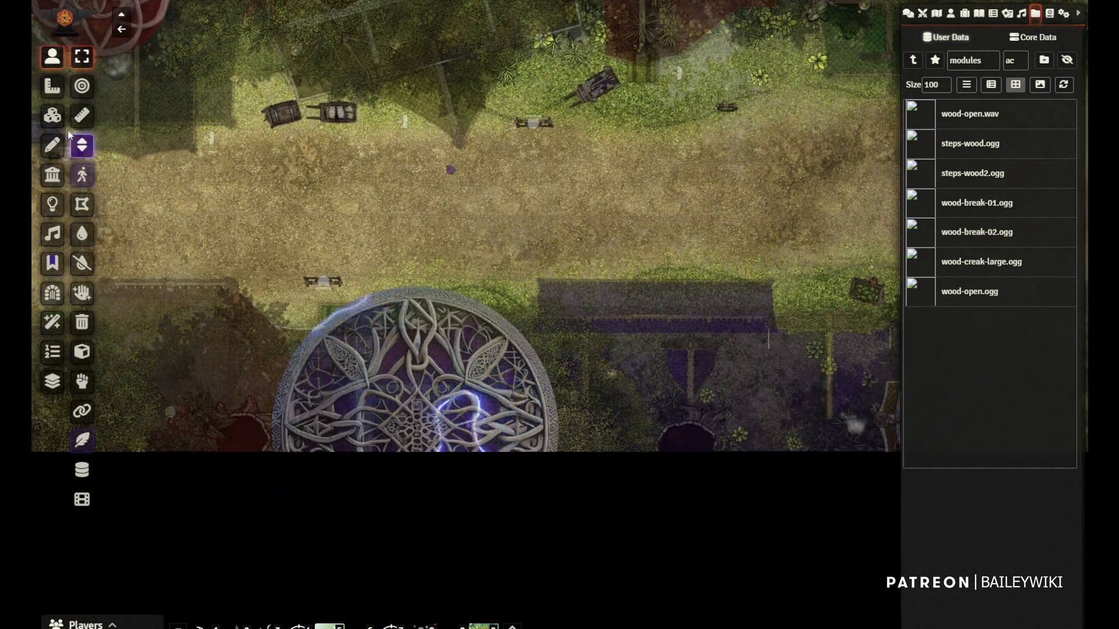
pyautogui.click(52, 116)
pyautogui.scroll(2, 363, 227)
pyautogui.hotkey('ctrl', 'v')
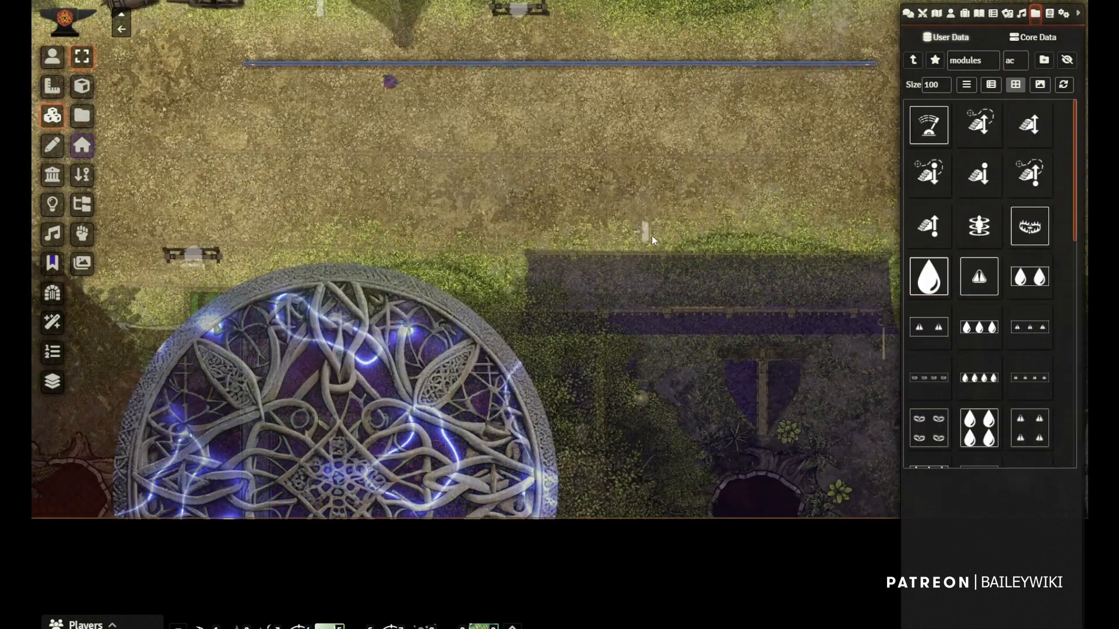
# Go through the pasted door tiles along the street and open their tile HUDs in turn
pyautogui.rightClick(642, 233)
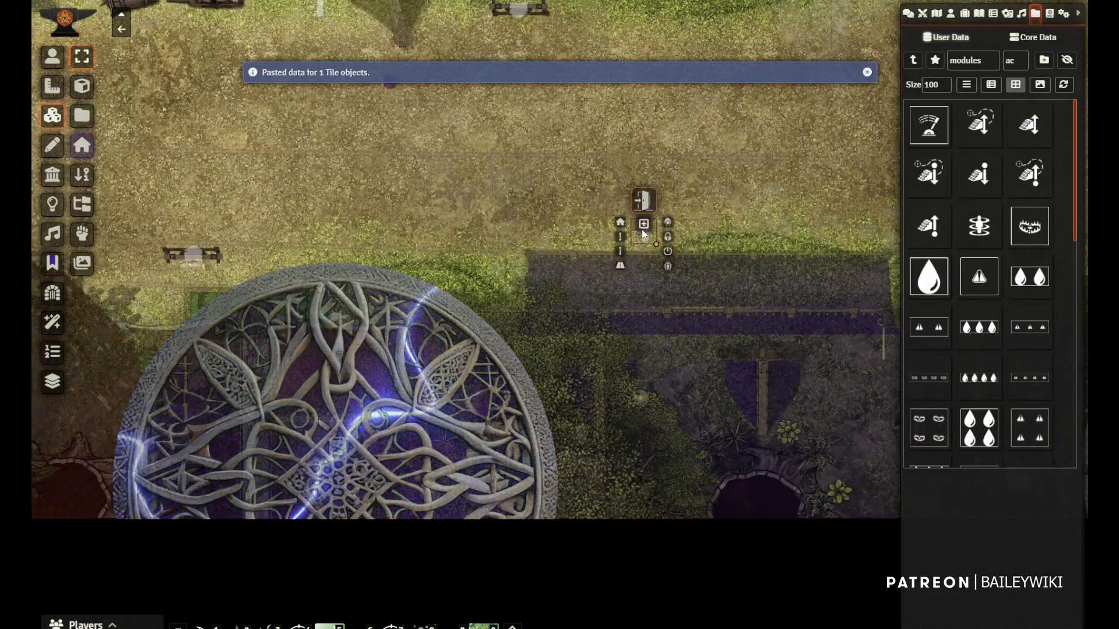
pyautogui.click(554, 208)
pyautogui.moveTo(555, 208); pyautogui.dragTo(509, 354)
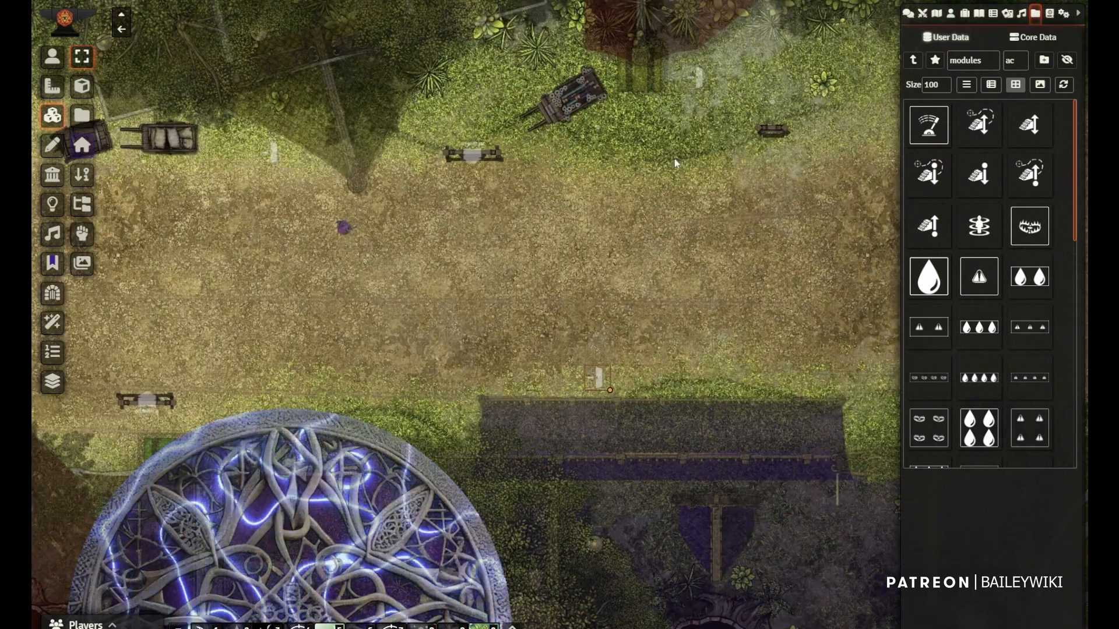
pyautogui.rightClick(697, 82)
pyautogui.moveTo(697, 81); pyautogui.dragTo(454, 191)
pyautogui.click(228, 331)
pyautogui.moveTo(228, 330); pyautogui.dragTo(656, 274)
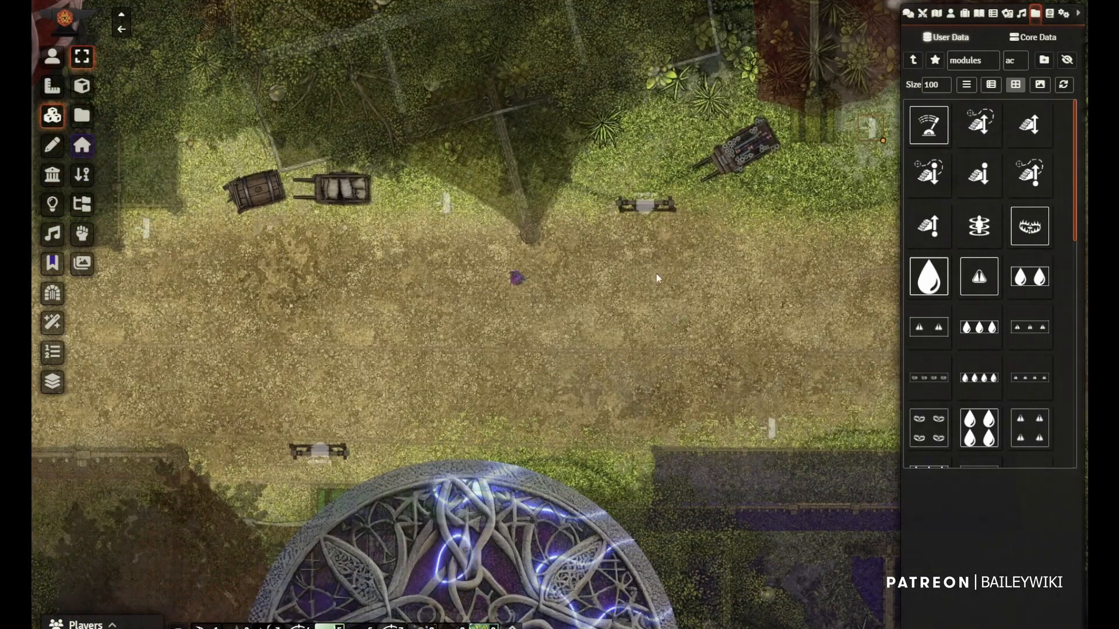
pyautogui.rightClick(454, 210)
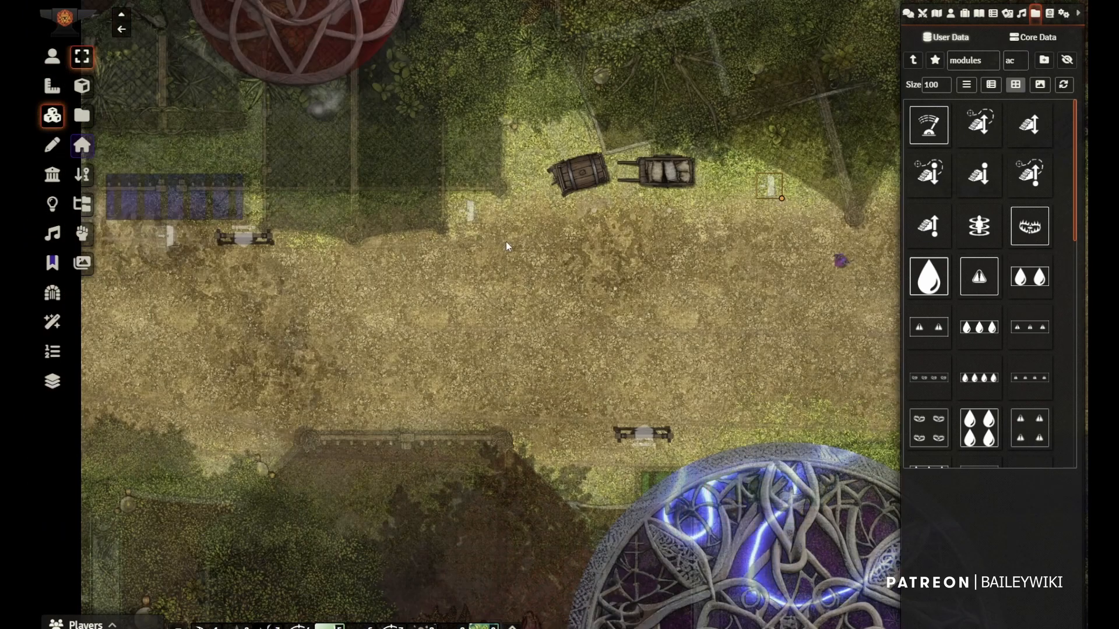
pyautogui.rightClick(472, 212)
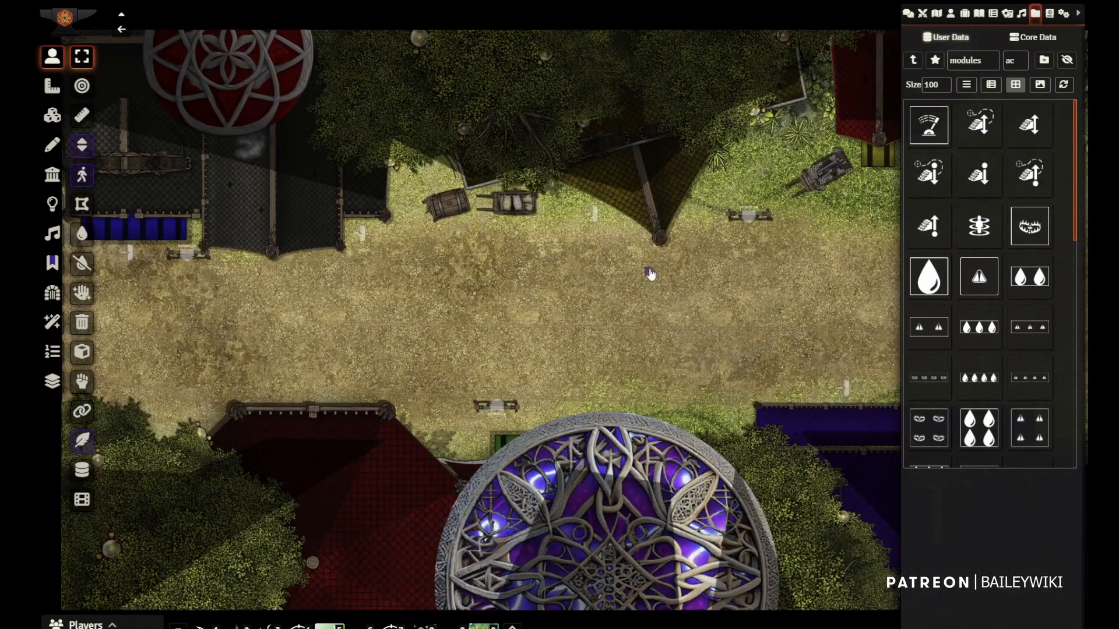
# Look over the finished street and examine the placement of its light sources in the lighting layer
pyautogui.moveTo(655, 335); pyautogui.dragTo(583, 314)
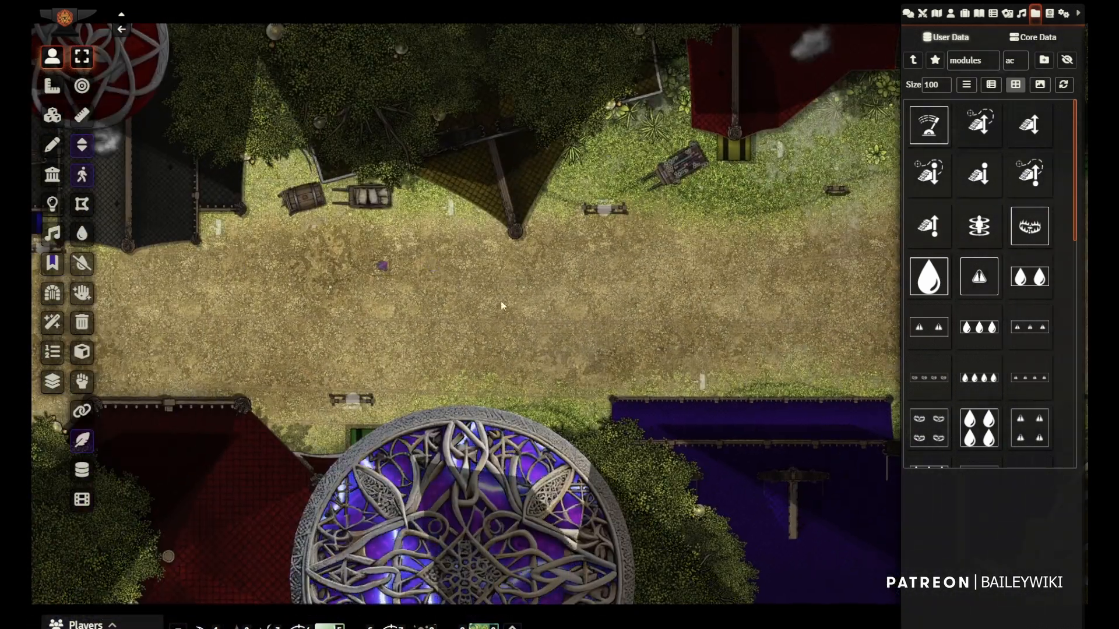
pyautogui.scroll(-5, 473, 297)
pyautogui.click(52, 204)
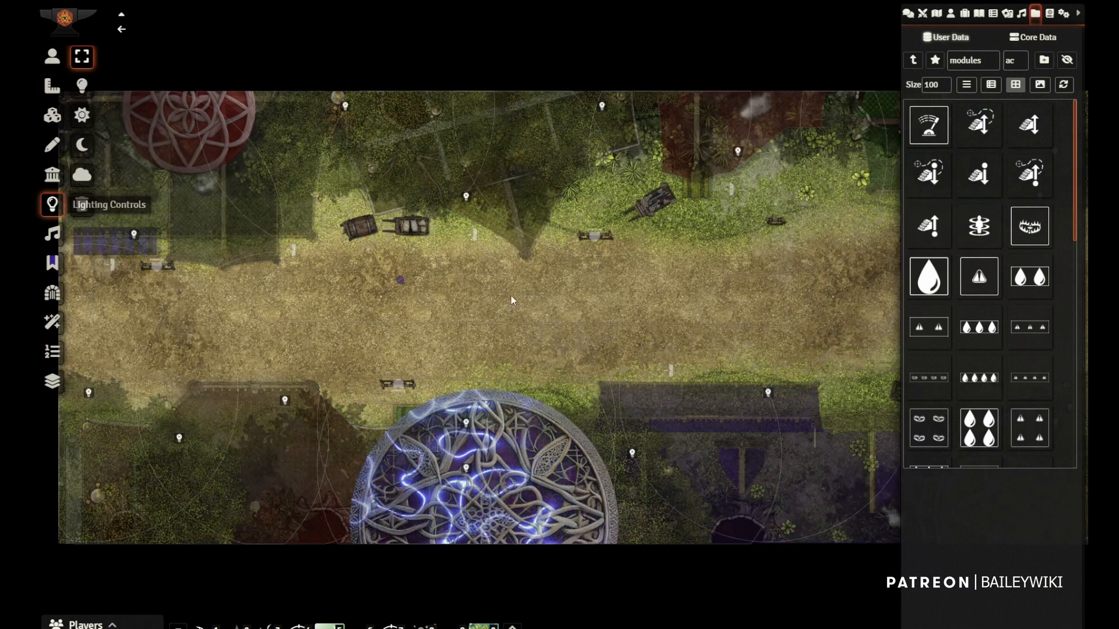
pyautogui.moveTo(274, 293)
pyautogui.mouseDown()
pyautogui.moveTo(704, 254)
pyautogui.moveTo(391, 269)
pyautogui.mouseUp()
pyautogui.moveTo(486, 256); pyautogui.dragTo(581, 457)
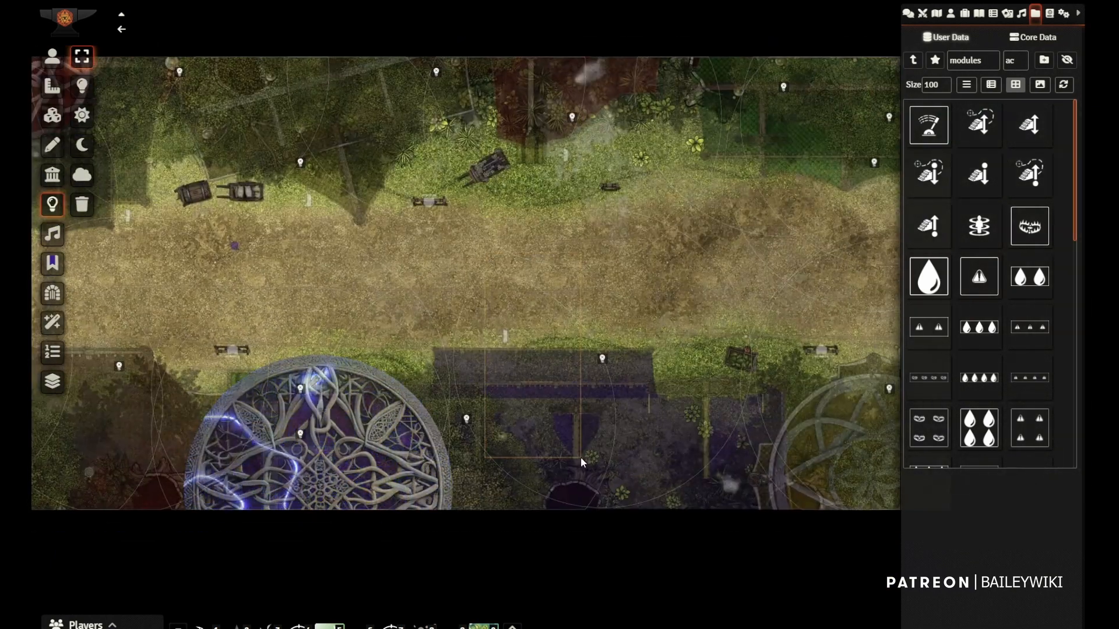
# Draw an ambient sound with a radius of about 78 ft mid-street and disable its Volume Easing and Constrained By Walls
pyautogui.click(52, 235)
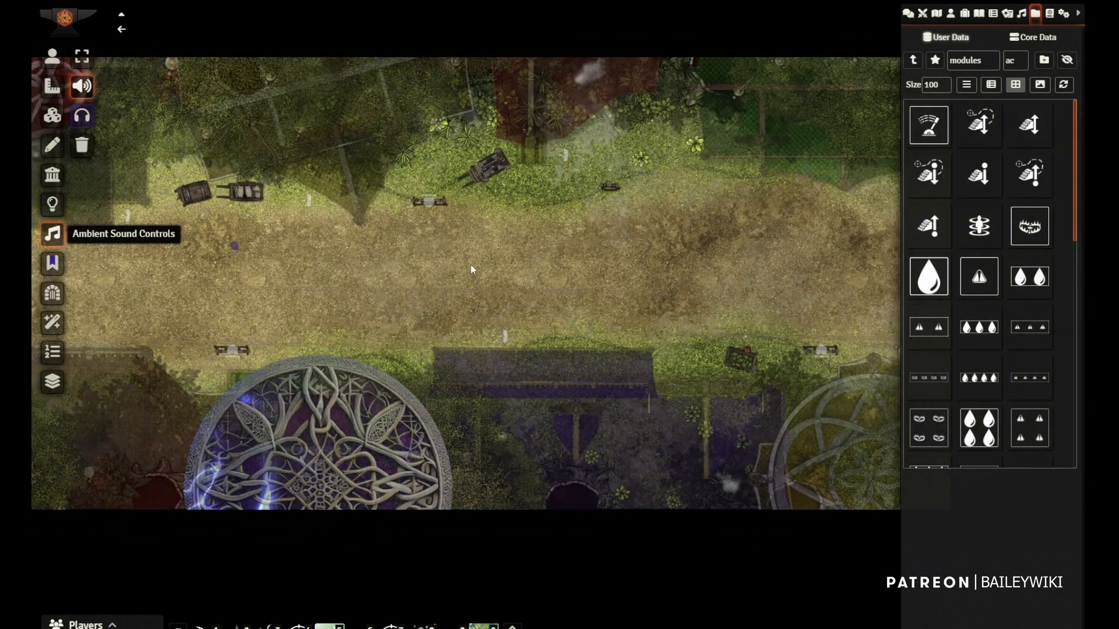
pyautogui.moveTo(515, 277); pyautogui.dragTo(720, 280)
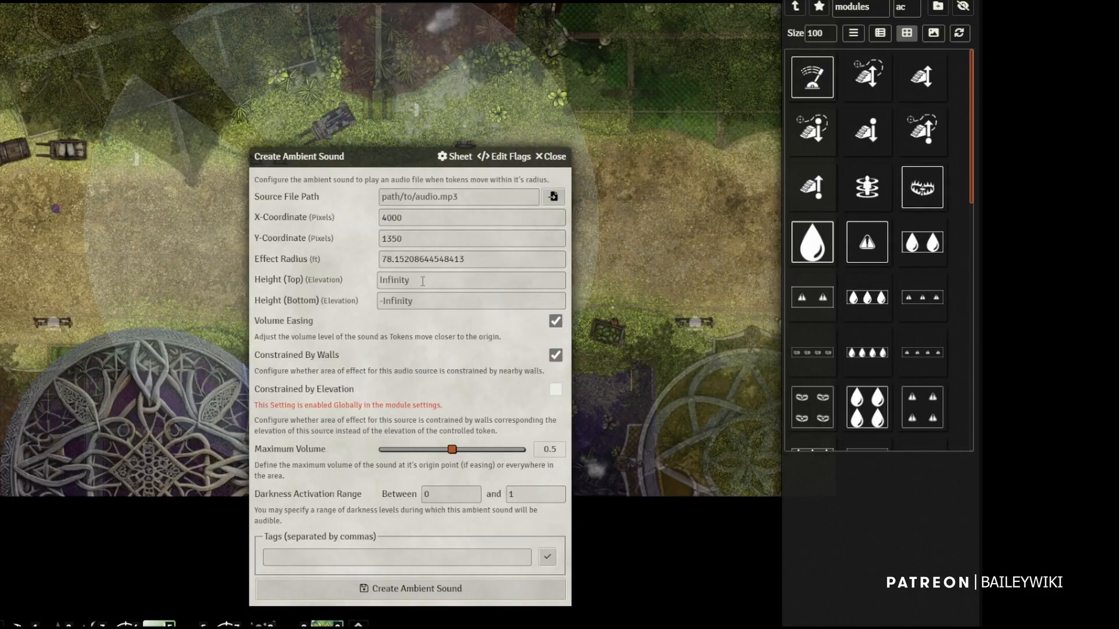
pyautogui.click(556, 355)
pyautogui.click(556, 321)
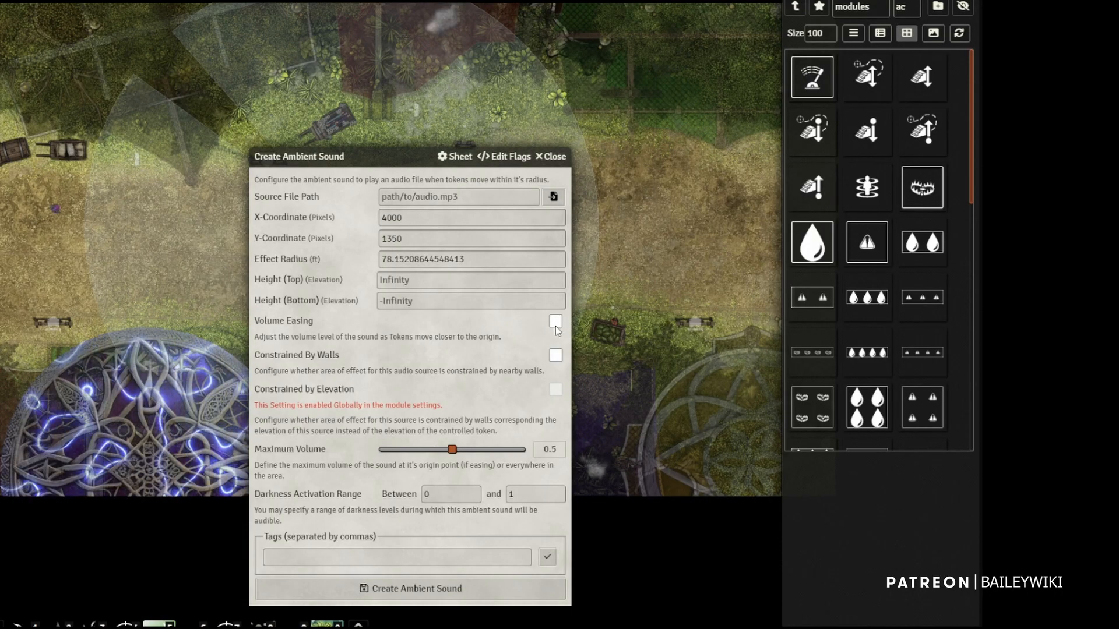
# Set the new ambient sound's maximum volume to 0.25 and its darkness activation range between 0 and .5
pyautogui.moveTo(452, 449); pyautogui.dragTo(419, 460)
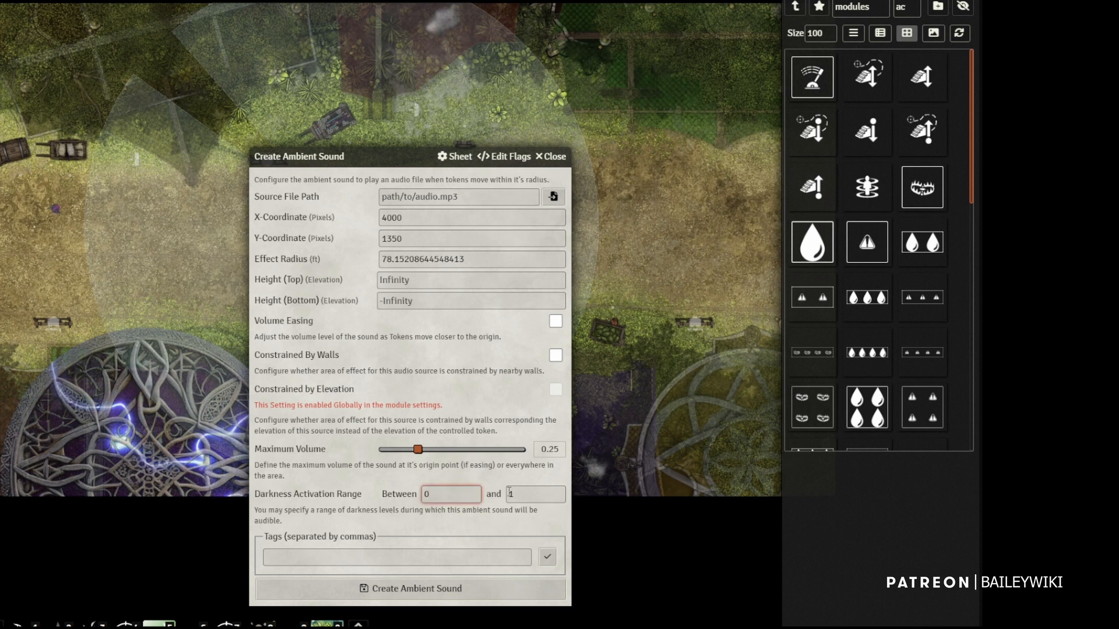
pyautogui.write('.5')
pyautogui.press('Tab')
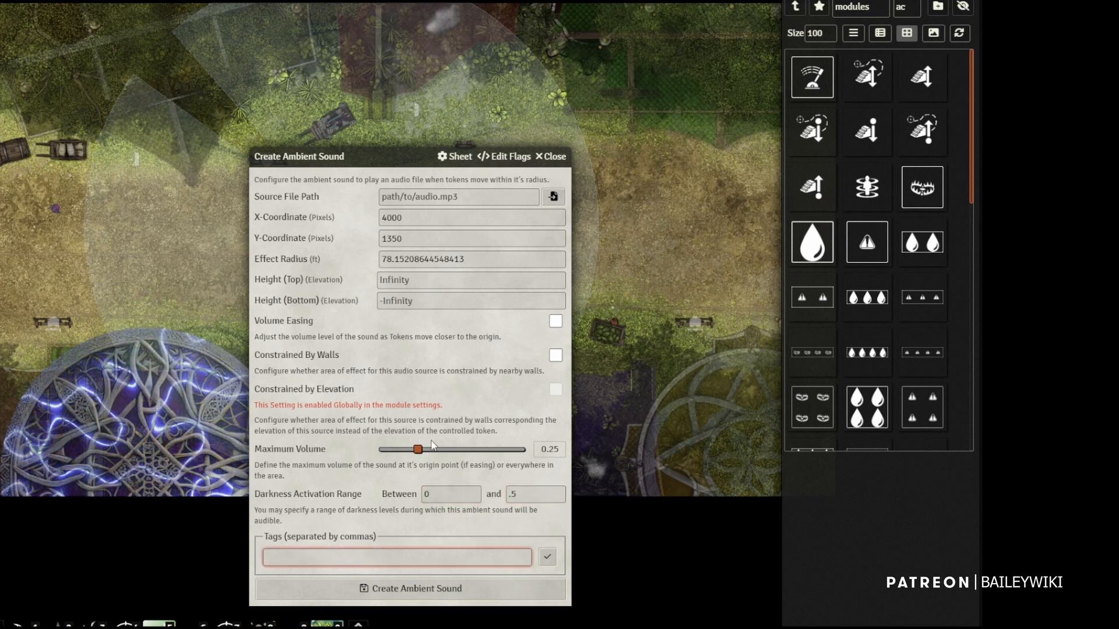
# Choose medieval-town-loop.ogg as the ambient sound's source, lower its maximum volume to 0.15, and create the sound
pyautogui.click(553, 198)
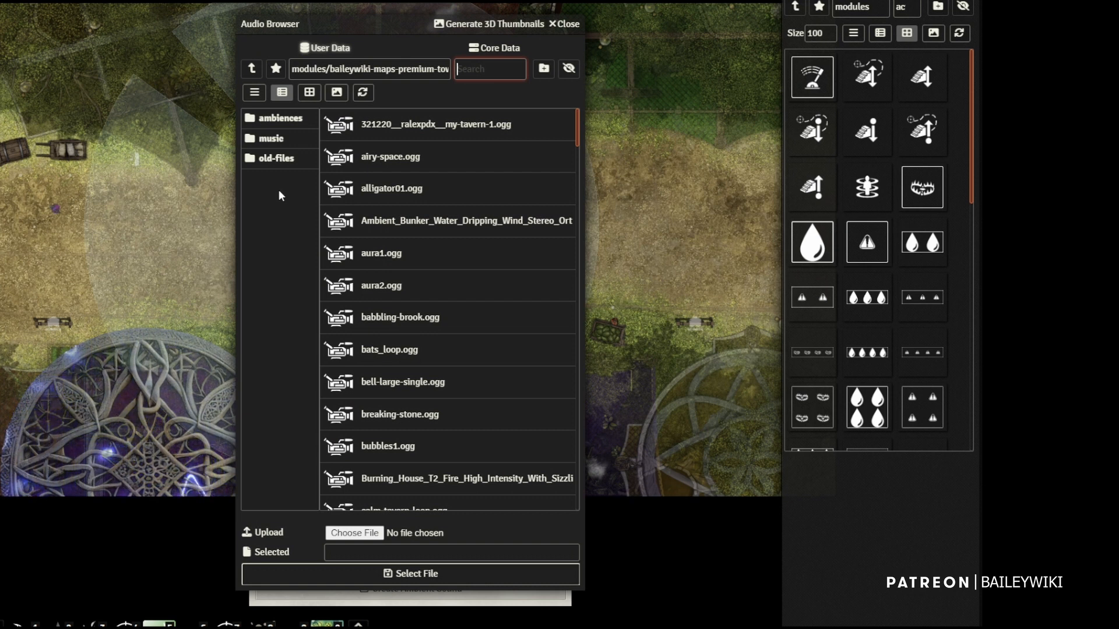
pyautogui.write('med')
pyautogui.click(343, 125)
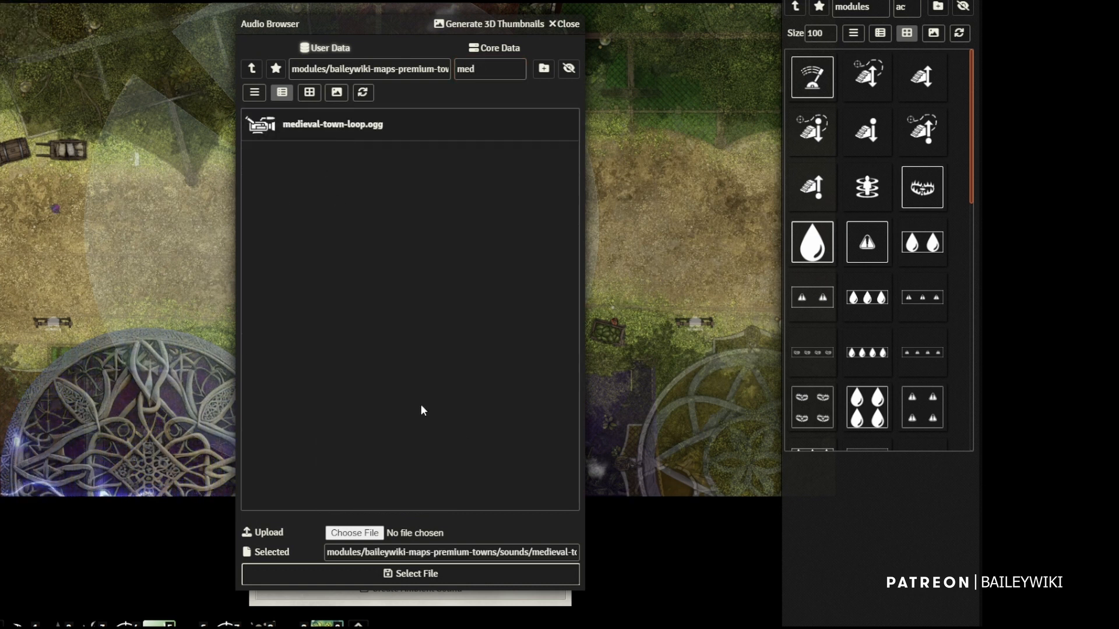
pyautogui.click(412, 572)
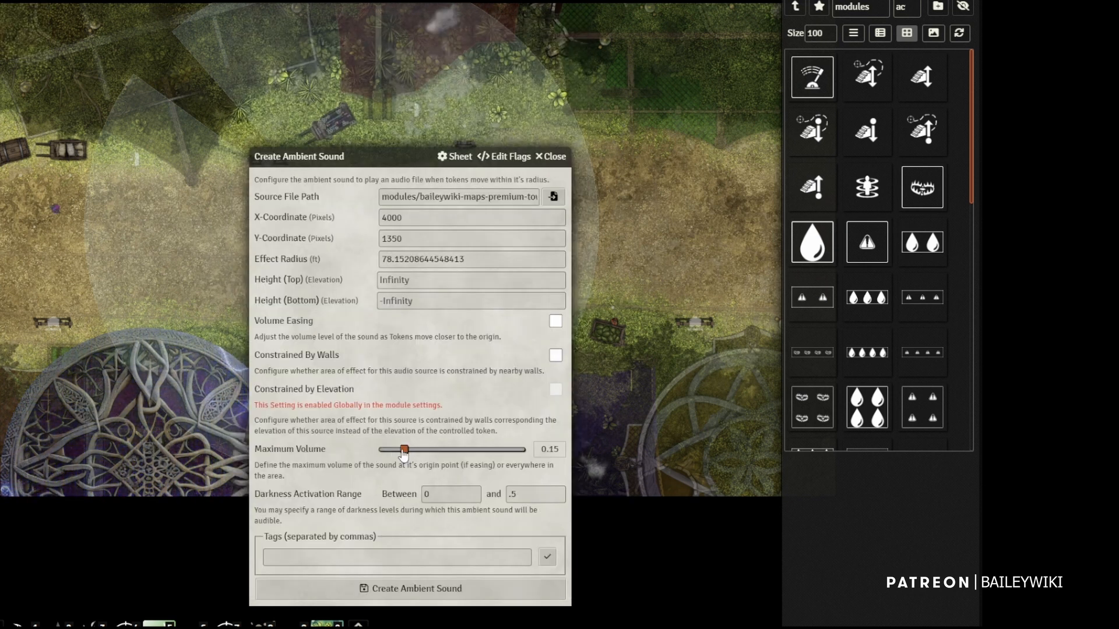
pyautogui.click(443, 588)
# Reopen the street's ambient sound and set its effect radius to 400 ft
pyautogui.doubleClick(344, 228)
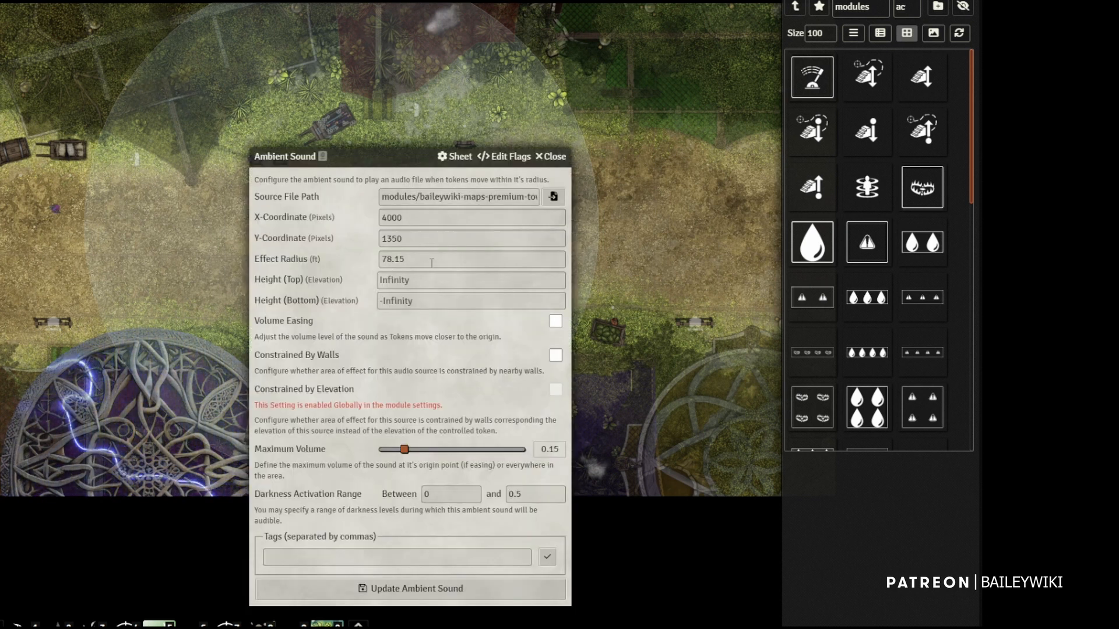
pyautogui.tripleClick(402, 259)
pyautogui.write('400')
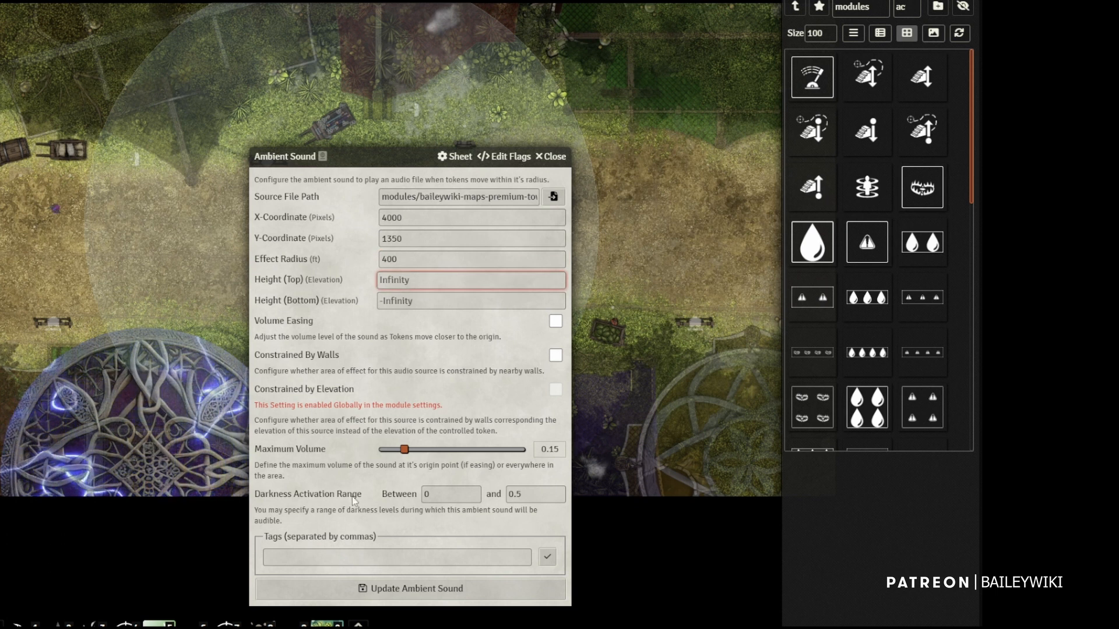
pyautogui.click(417, 589)
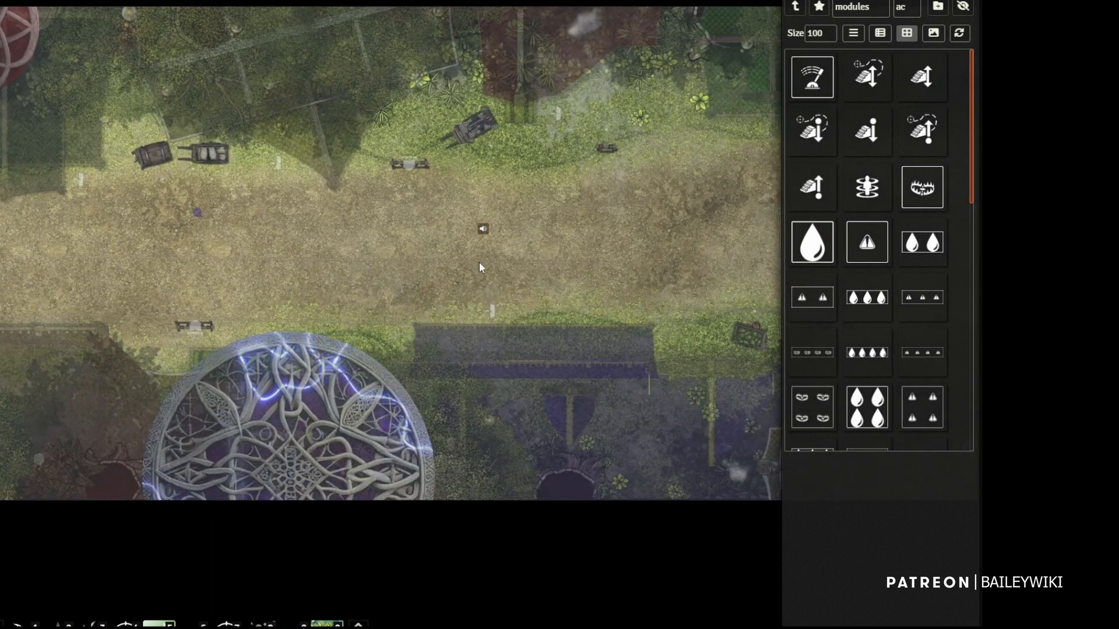
# Duplicate the town ambient sound at nearly the same spot on the street
pyautogui.hotkey('ctrl', 'c')
pyautogui.hotkey('ctrl', 'v')
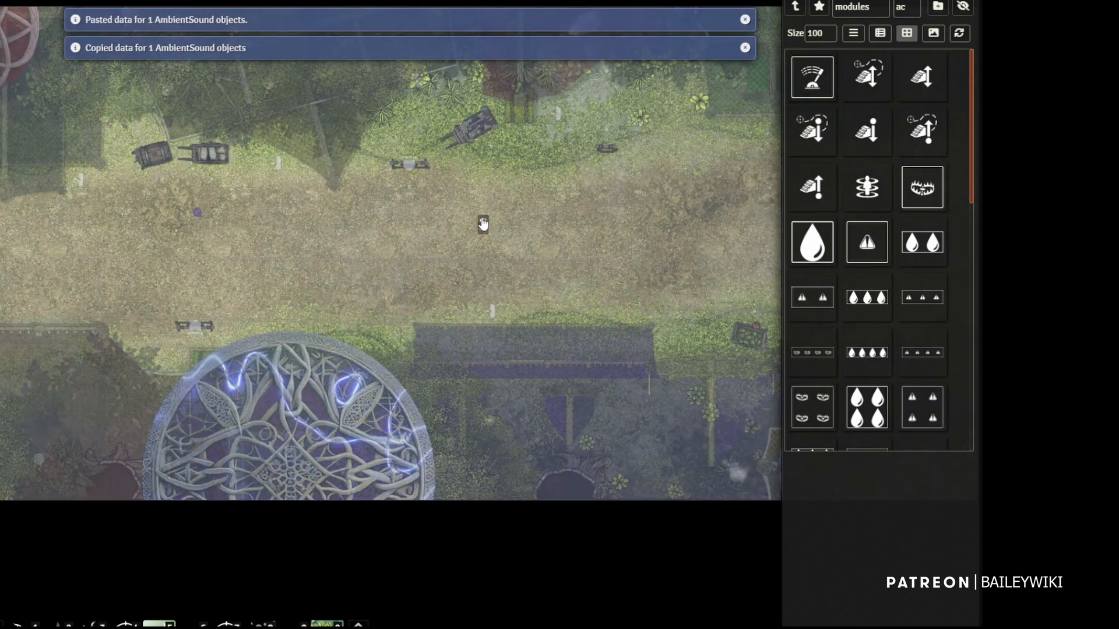
# Set the duplicated sound's source to night-crickets.ogg, its maximum volume to 0.7 and its darkness activation range between .5 and 1
pyautogui.doubleClick(483, 223)
pyautogui.click(553, 198)
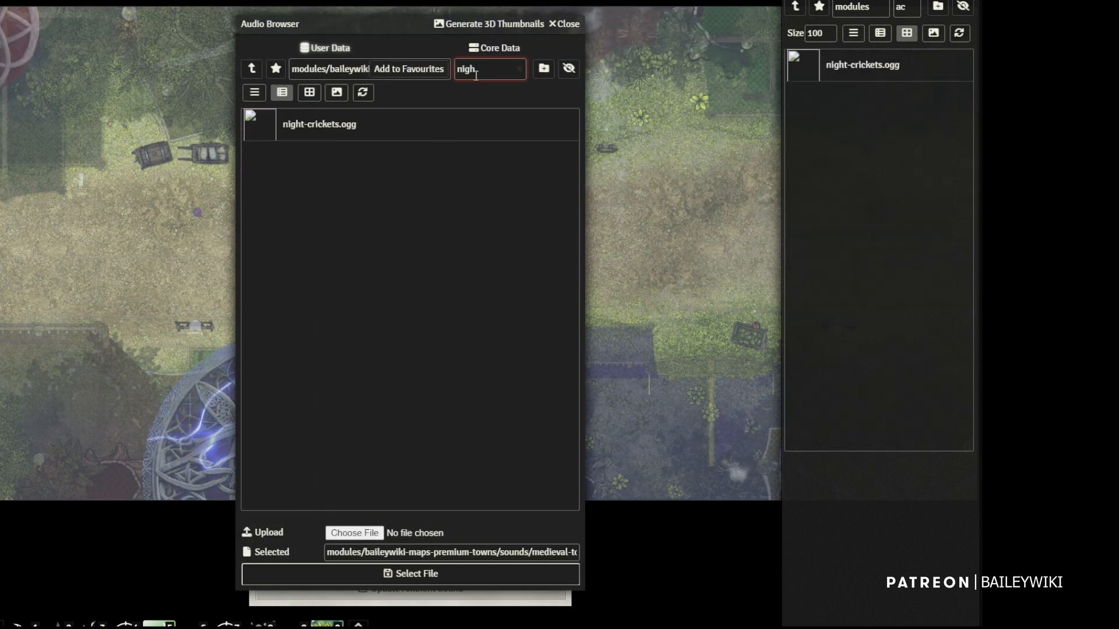
pyautogui.click(315, 135)
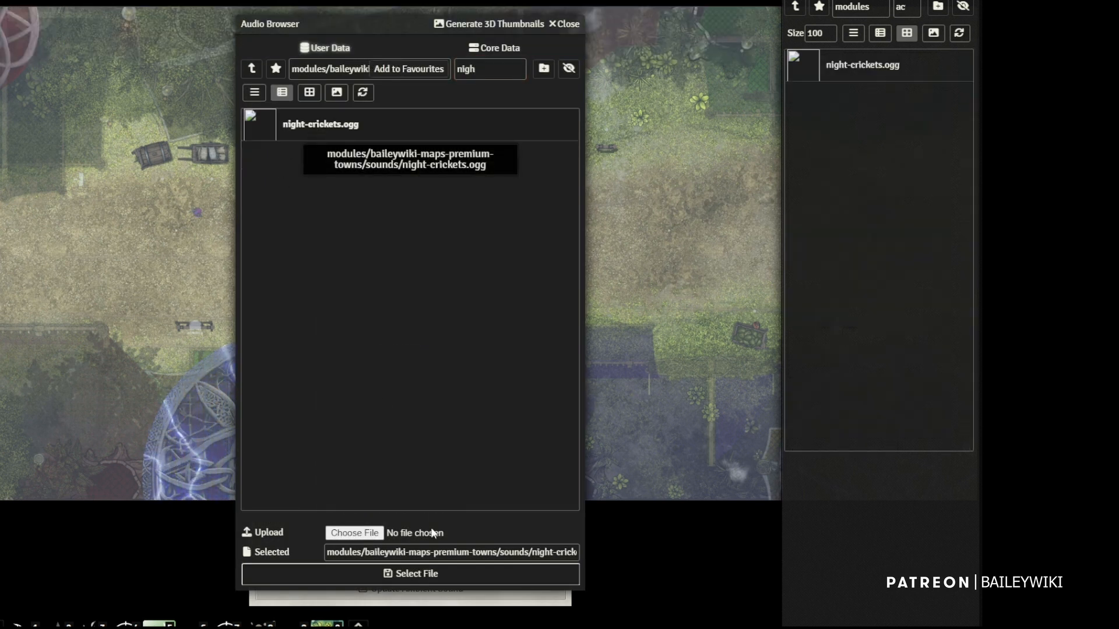
pyautogui.click(421, 573)
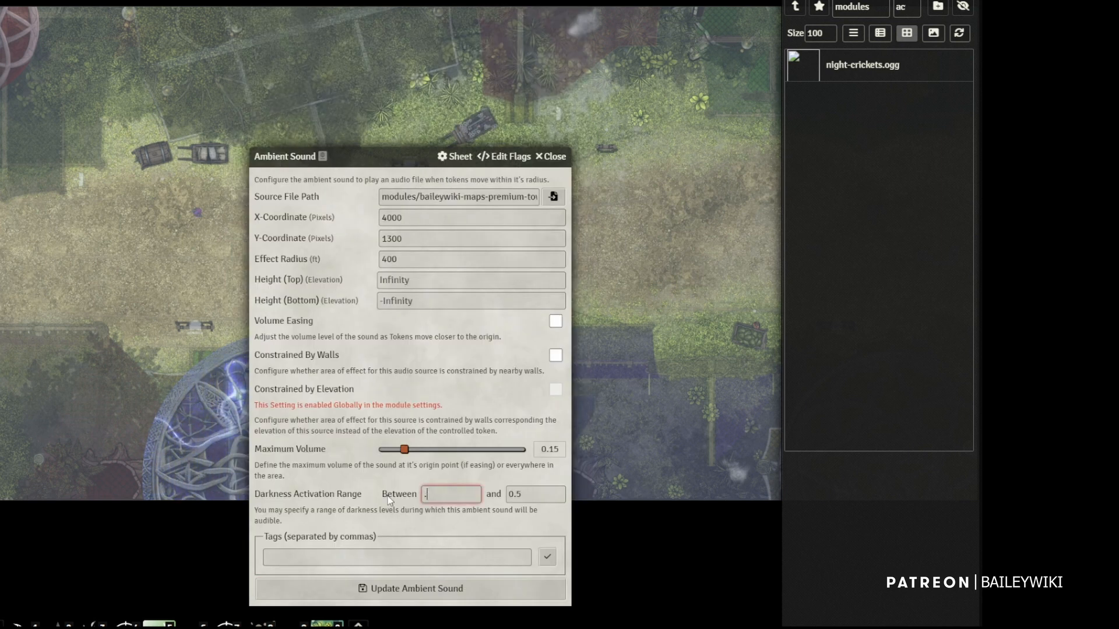
pyautogui.moveTo(461, 450); pyautogui.dragTo(473, 450)
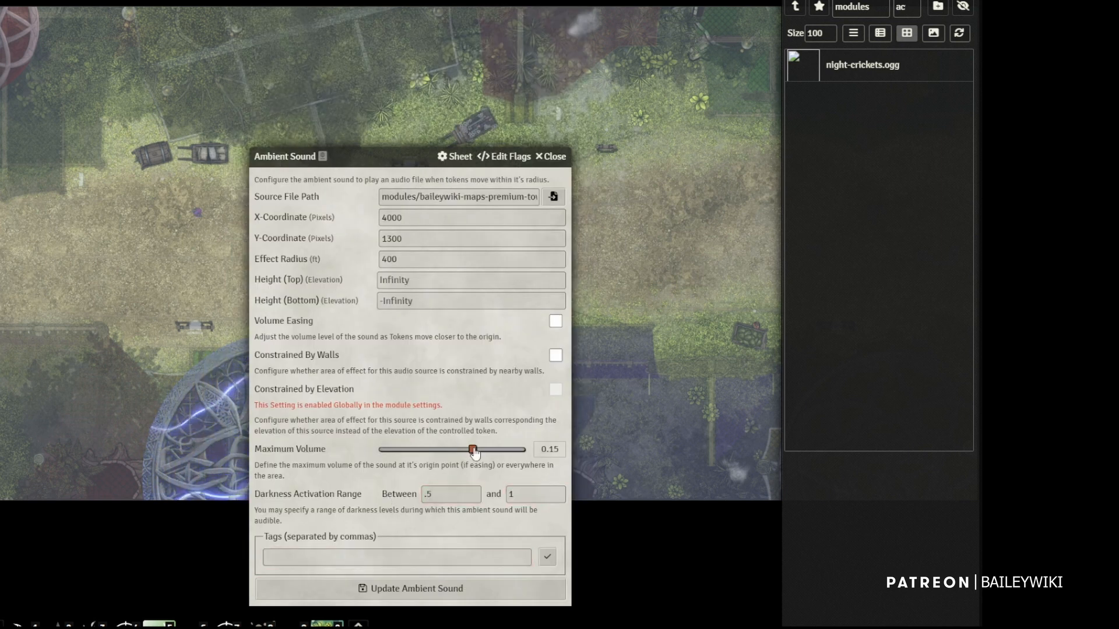
pyautogui.click(434, 588)
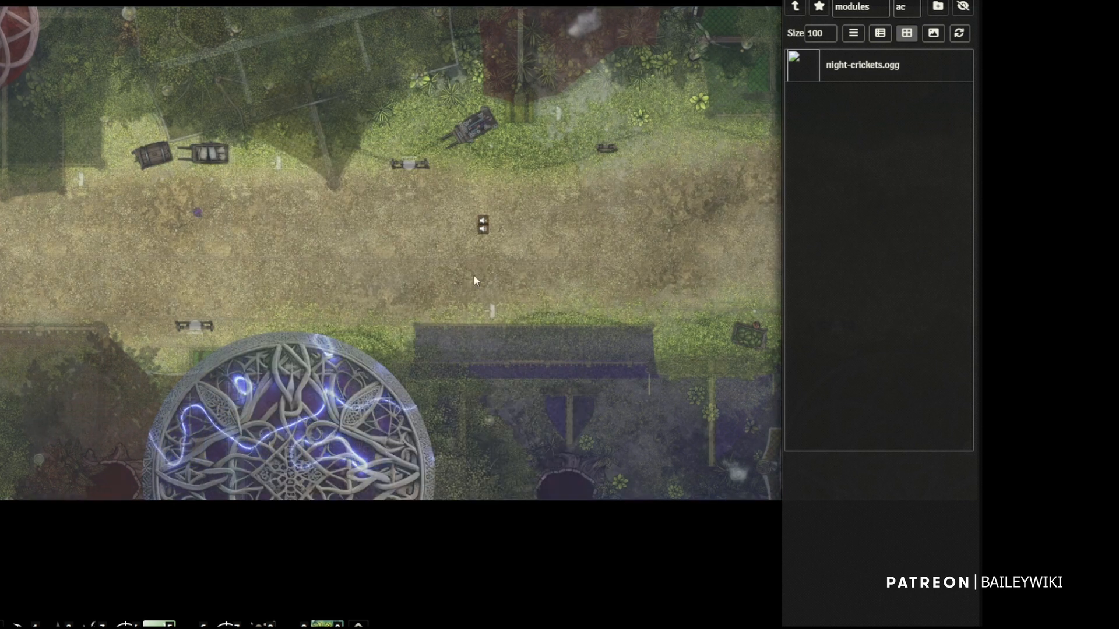
# Duplicate the night crickets ambient sound beside the existing sounds on the street
pyautogui.scroll(5, 473, 274)
pyautogui.hotkey('ctrl', 'c')
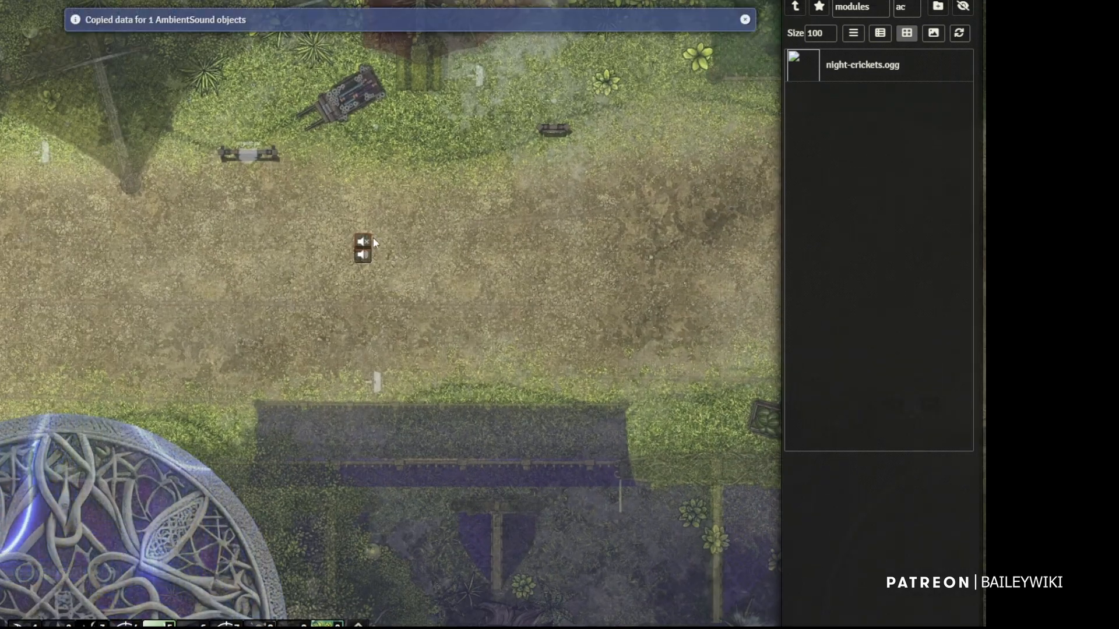
pyautogui.hotkey('ctrl', 'v')
# Set the crickets copy's source to frogs02.ogg, its maximum volume to 0.25 and its darkness activation range between 0.6 and 1
pyautogui.doubleClick(368, 226)
pyautogui.click(553, 196)
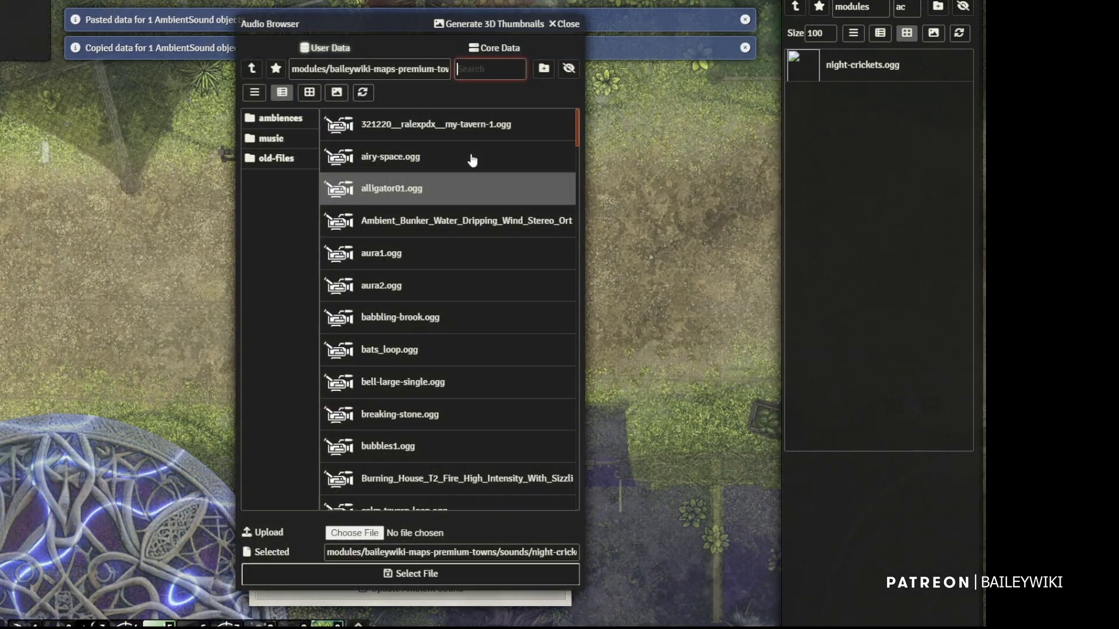
pyautogui.click(482, 69)
pyautogui.write('fro')
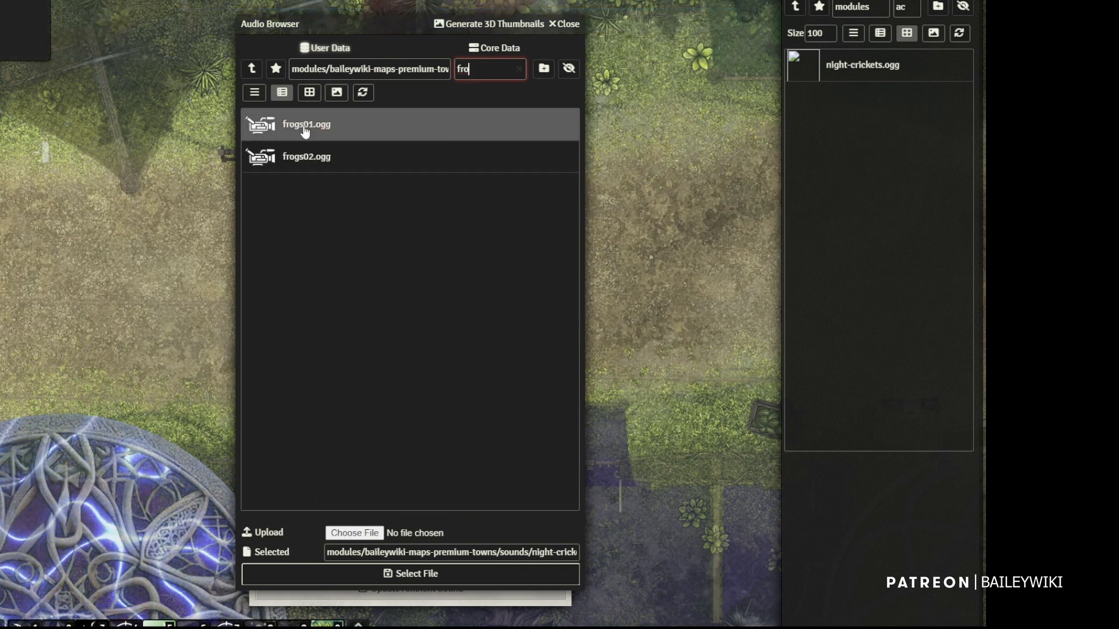
pyautogui.click(315, 158)
pyautogui.click(438, 573)
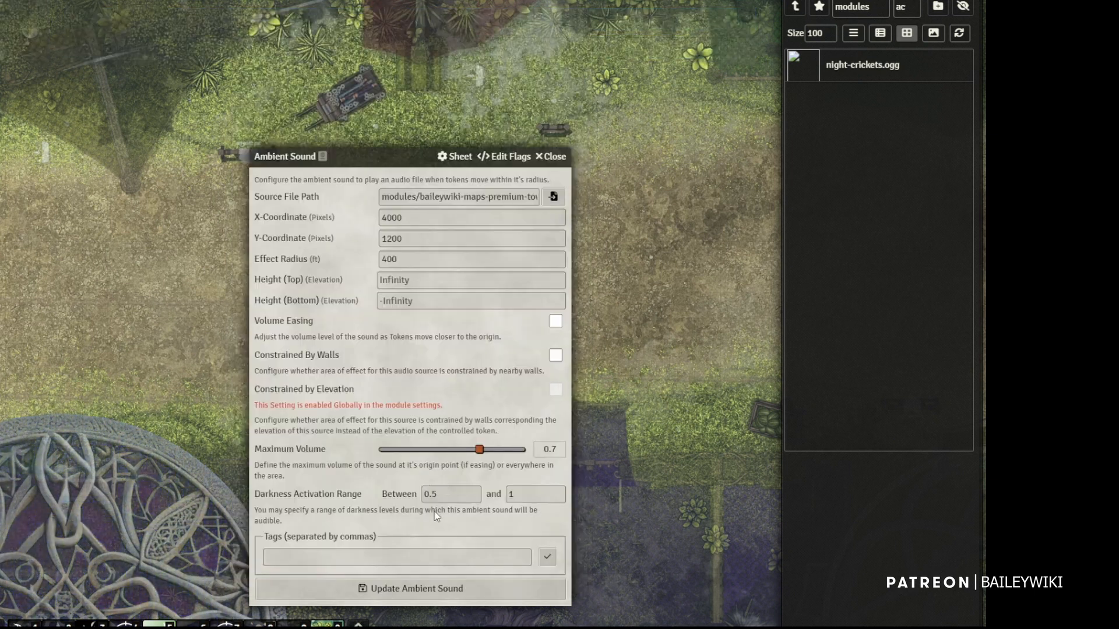
pyautogui.click(415, 454)
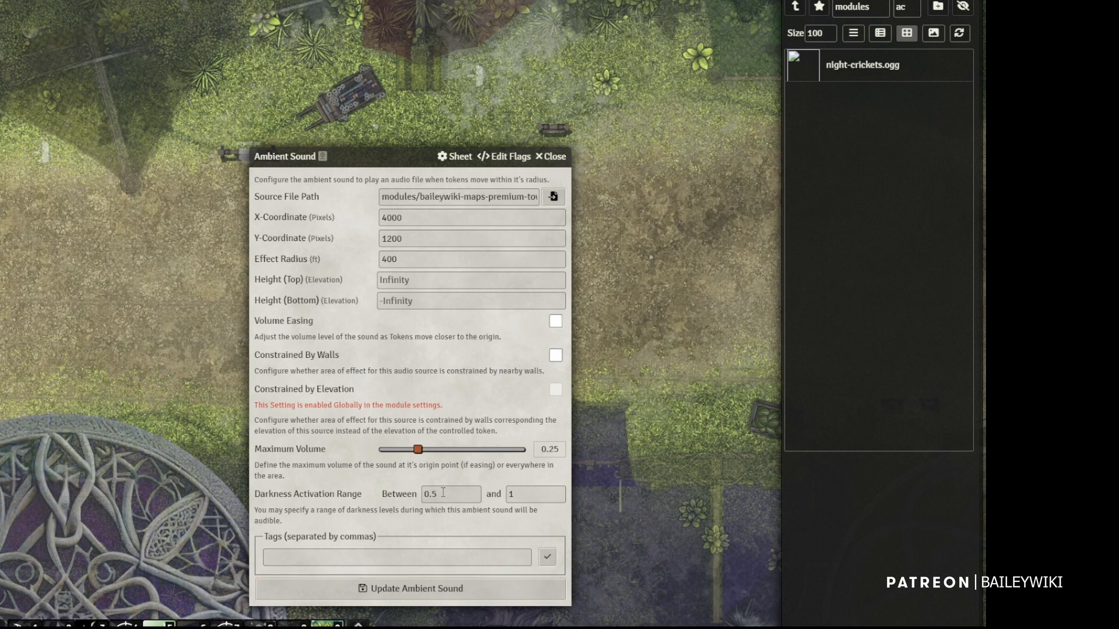
pyautogui.click(417, 588)
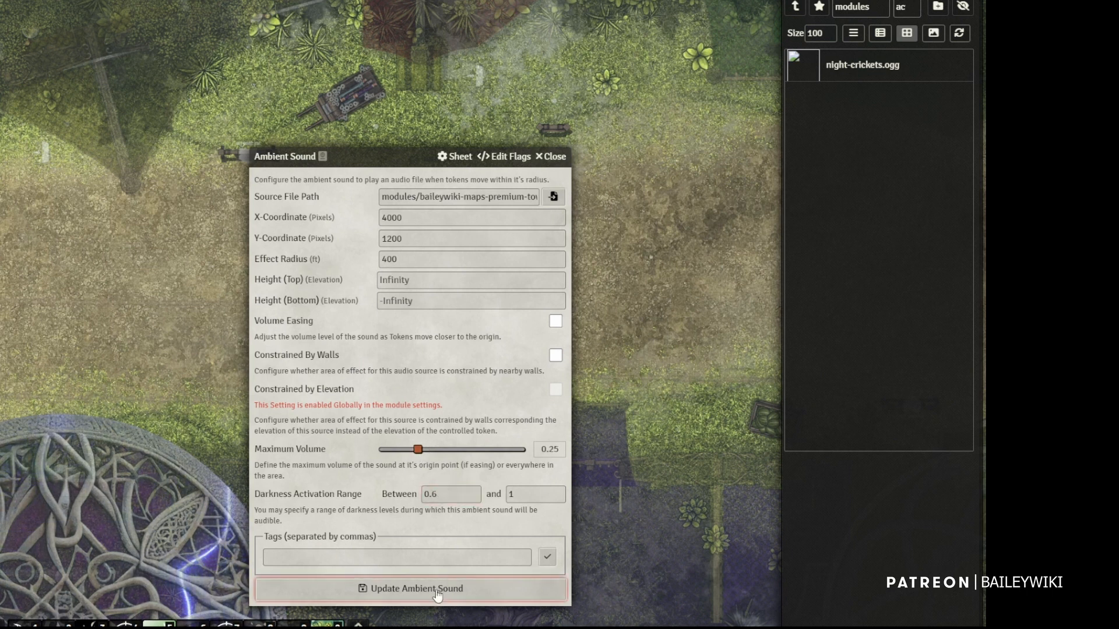
# Duplicate the daytime medieval town ambient sound next to the other sounds on the street
pyautogui.scroll(-6, 385, 320)
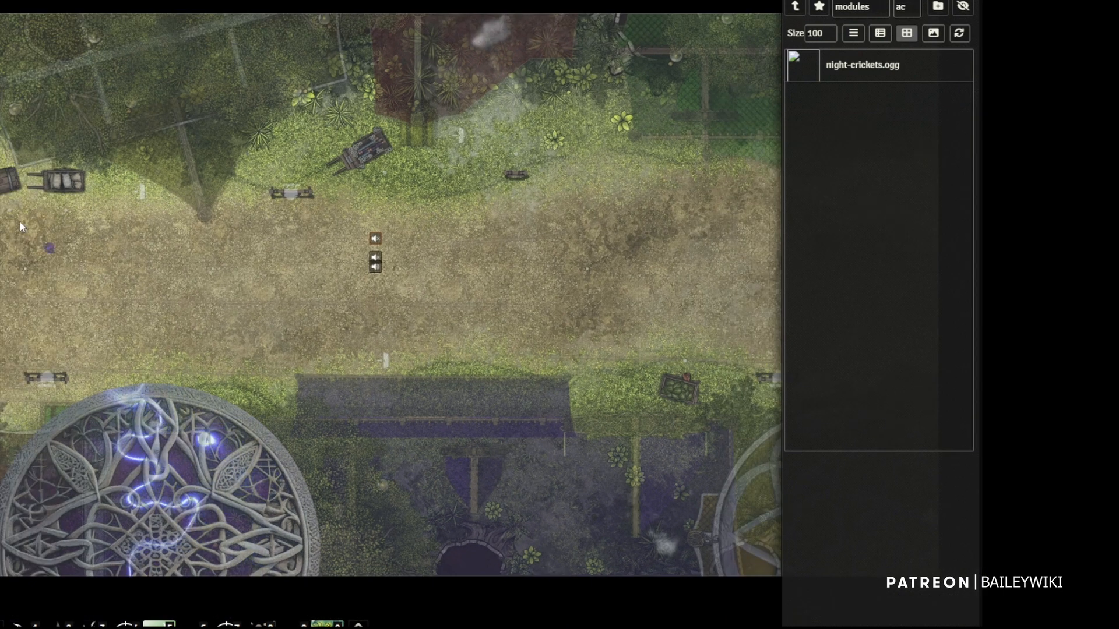
pyautogui.scroll(8, 319, 269)
pyautogui.hotkey('ctrl', 'c')
pyautogui.hotkey('ctrl', 'v')
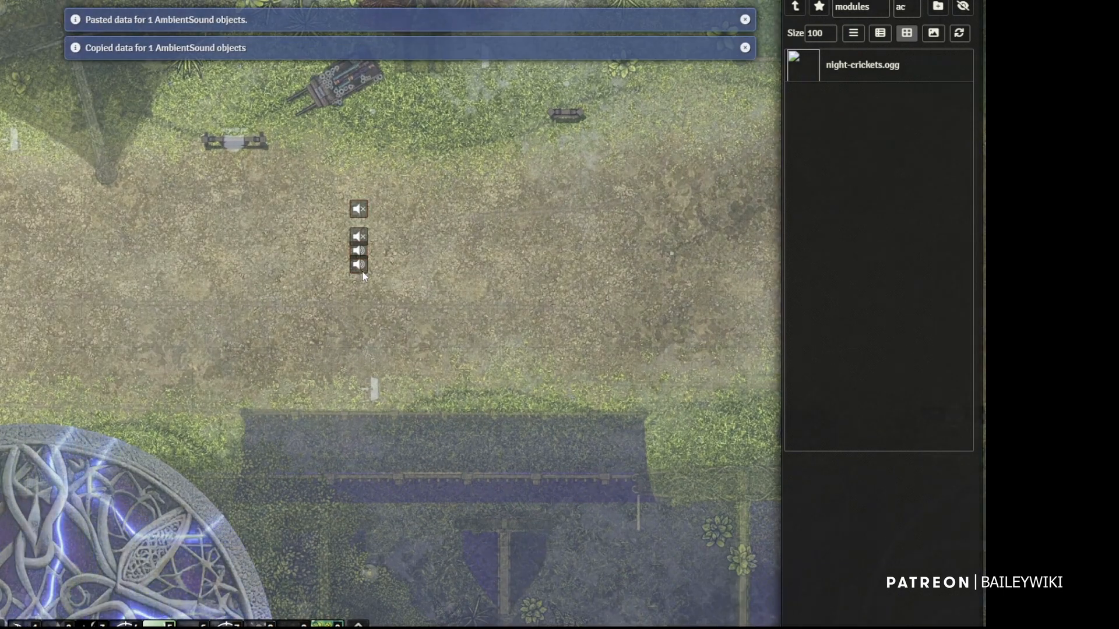
# Change the duplicated town sound's source to Lrnasa.ogg from the music folder and update the ambient sound
pyautogui.doubleClick(358, 254)
pyautogui.doubleClick(532, 494)
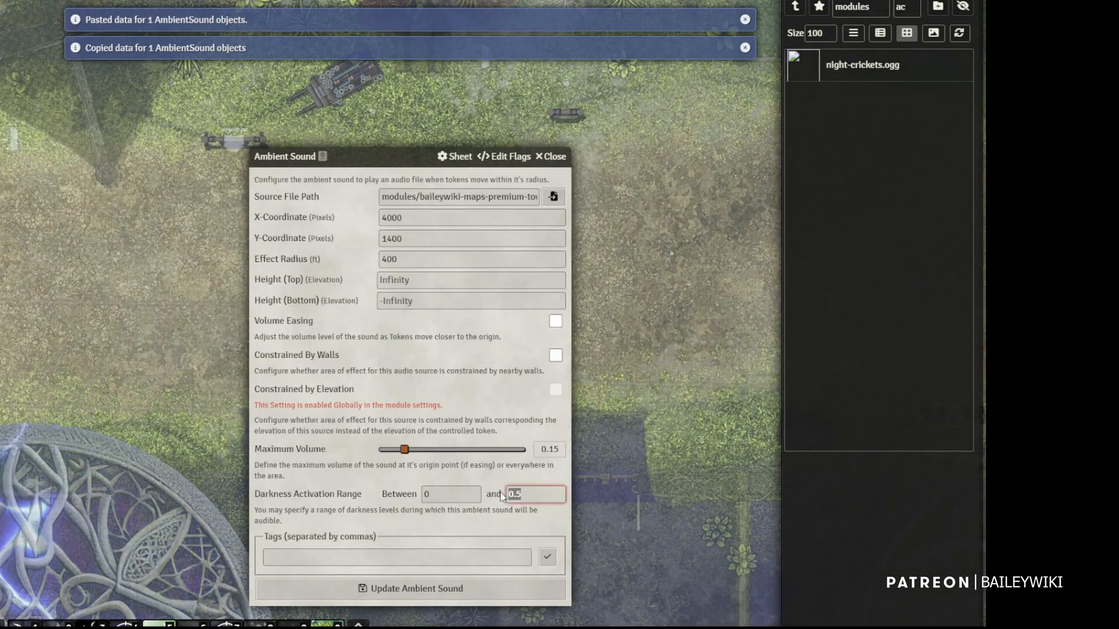
pyautogui.click(553, 197)
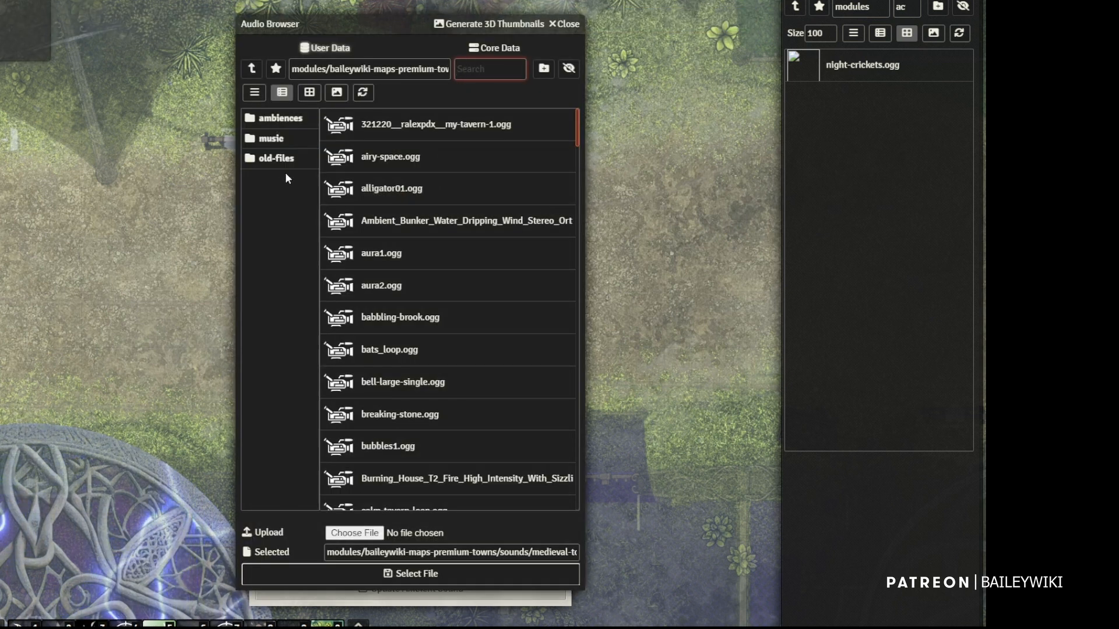
pyautogui.click(264, 118)
pyautogui.click(275, 139)
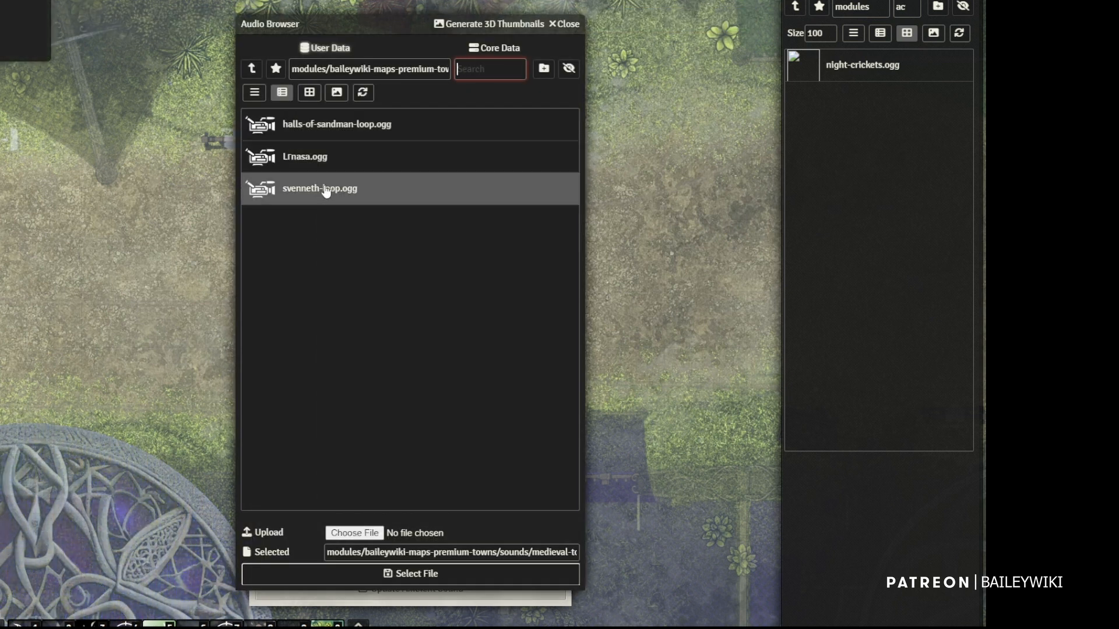
pyautogui.click(310, 164)
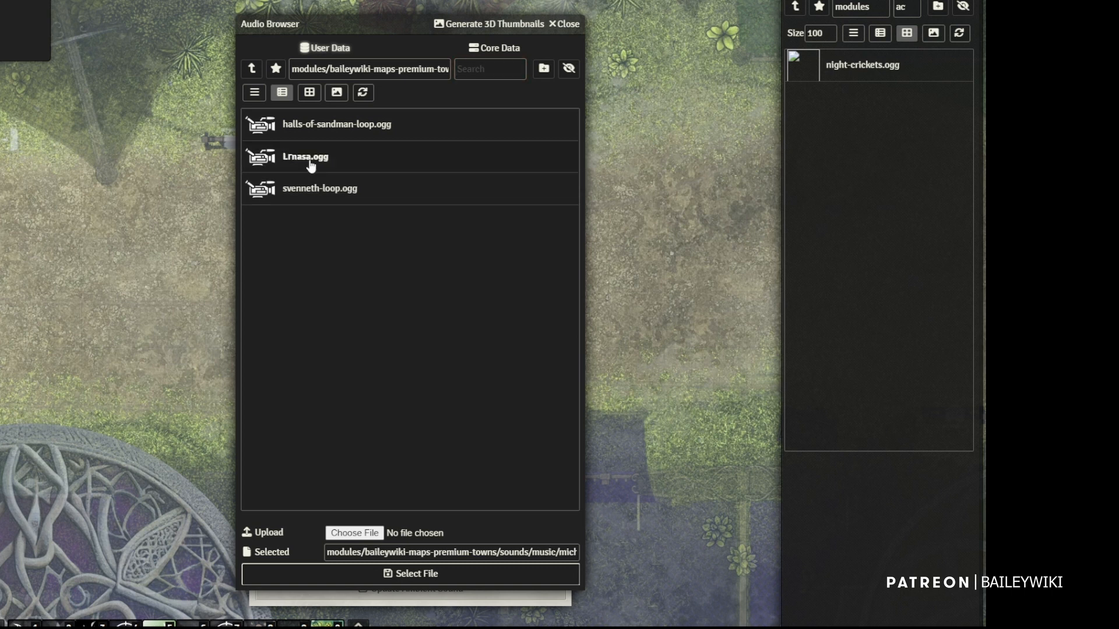
pyautogui.click(417, 574)
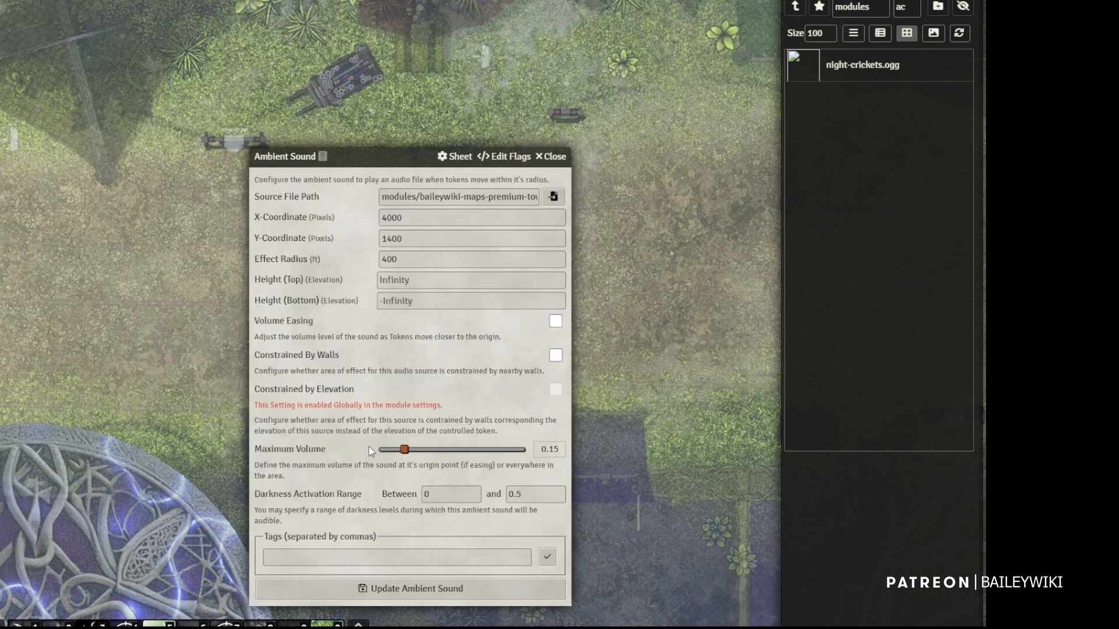
pyautogui.click(424, 590)
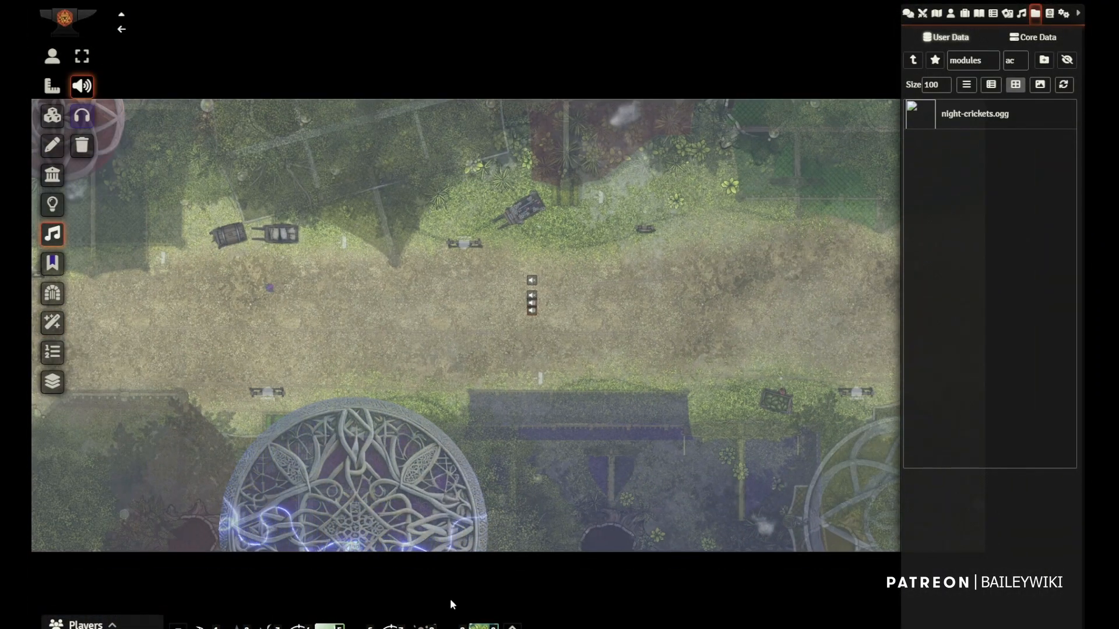
# Select the purple character token and walk it back and forth along the street to test the scene
pyautogui.click(512, 627)
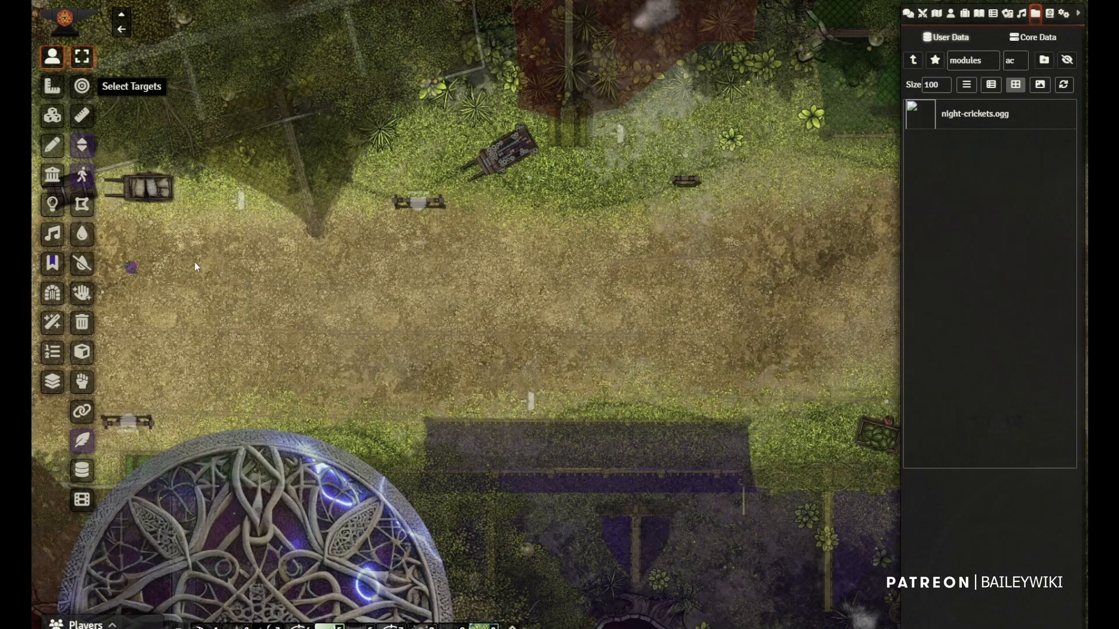
pyautogui.click(131, 268)
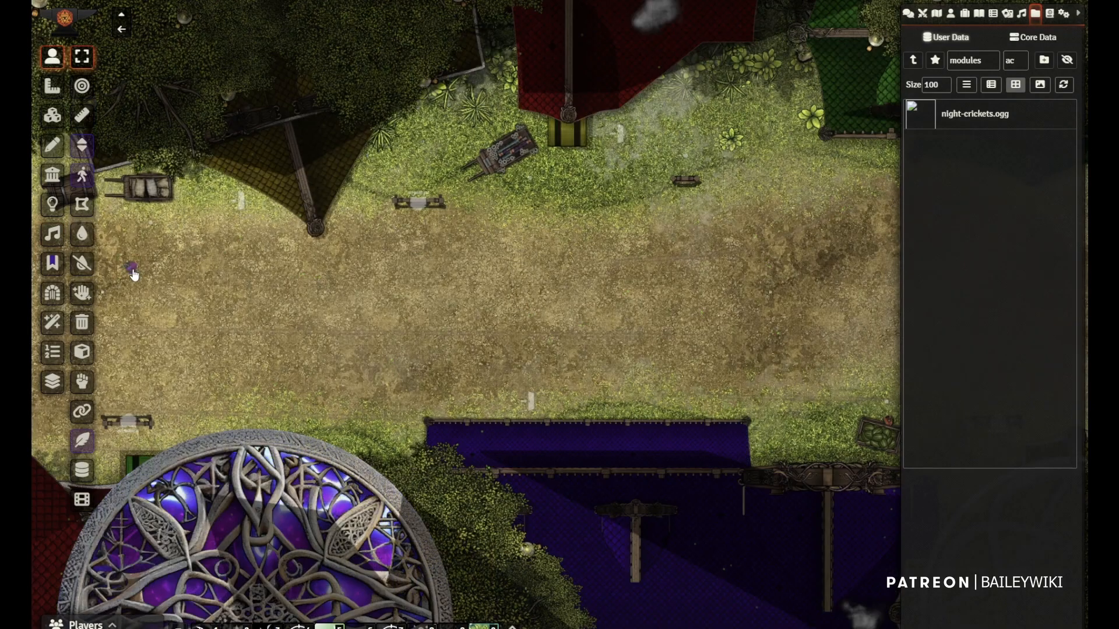
pyautogui.moveTo(292, 368); pyautogui.dragTo(512, 380)
pyautogui.press('a')
pyautogui.press('a')
pyautogui.press('a')
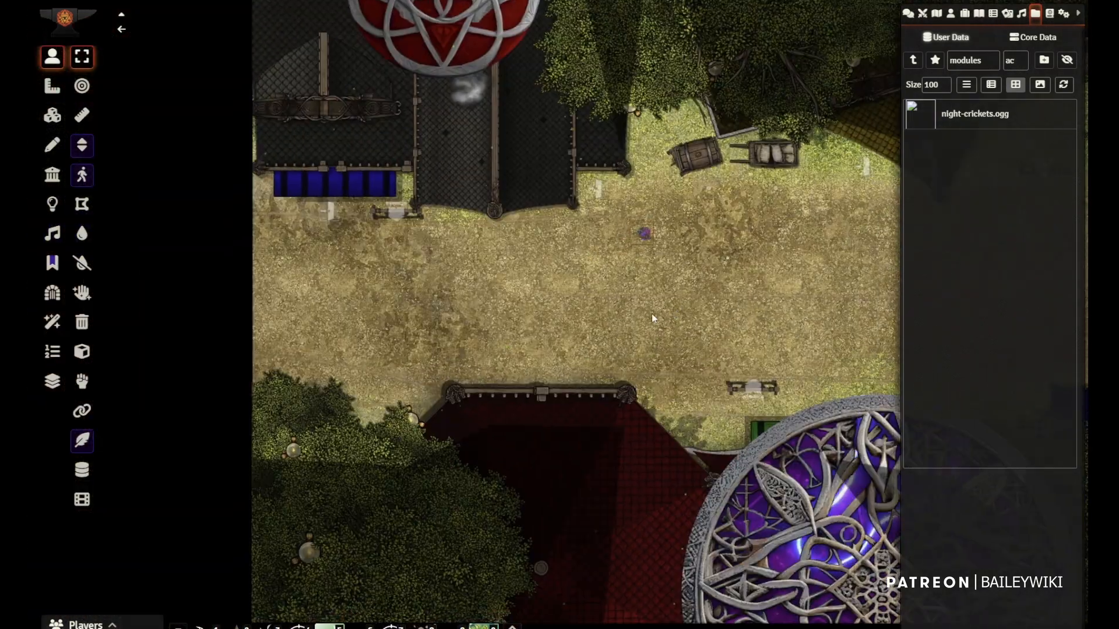
pyautogui.press('d')
pyautogui.press('d')
pyautogui.press('d')
pyautogui.press('d')
pyautogui.press('d')
pyautogui.press('d')
pyautogui.moveTo(630, 316); pyautogui.dragTo(608, 378)
pyautogui.press('a')
pyautogui.press('a')
pyautogui.press('a')
pyautogui.press('a')
pyautogui.press('a')
pyautogui.press('a')
pyautogui.press('a')
pyautogui.press('s')
pyautogui.press('s')
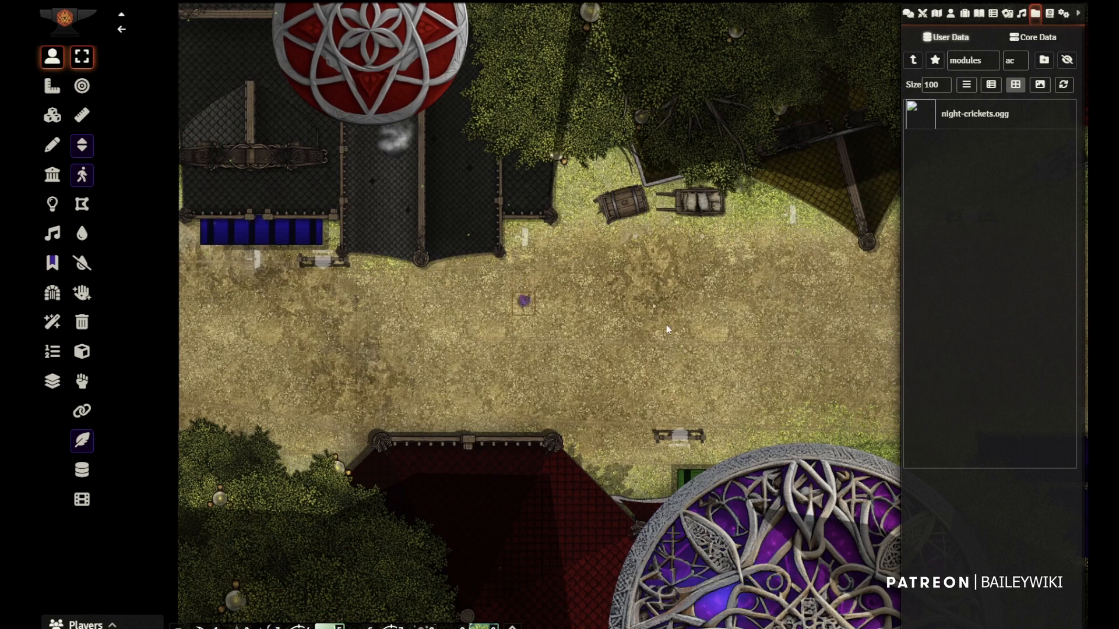
pyautogui.press('d')
pyautogui.moveTo(638, 290); pyautogui.dragTo(352, 287)
pyautogui.press('d')
pyautogui.press('d')
pyautogui.press('d')
pyautogui.press('d')
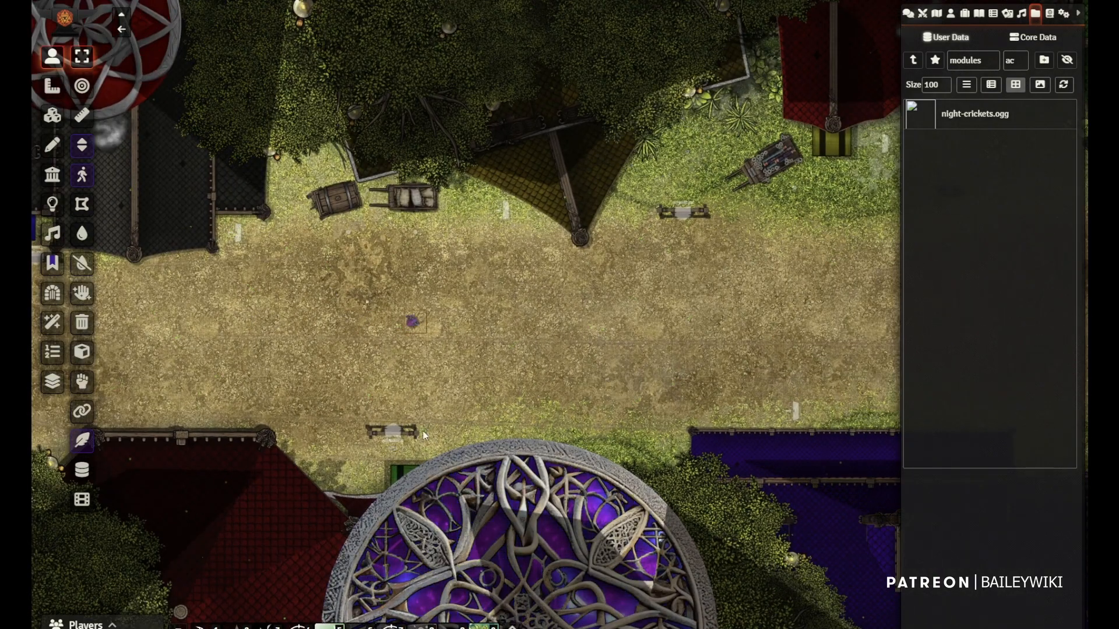
# Open the token configuration of the sign beside the large round window and set its display name to Hovered by Anyone
pyautogui.moveTo(441, 380); pyautogui.dragTo(485, 320)
pyautogui.scroll(5, 485, 326)
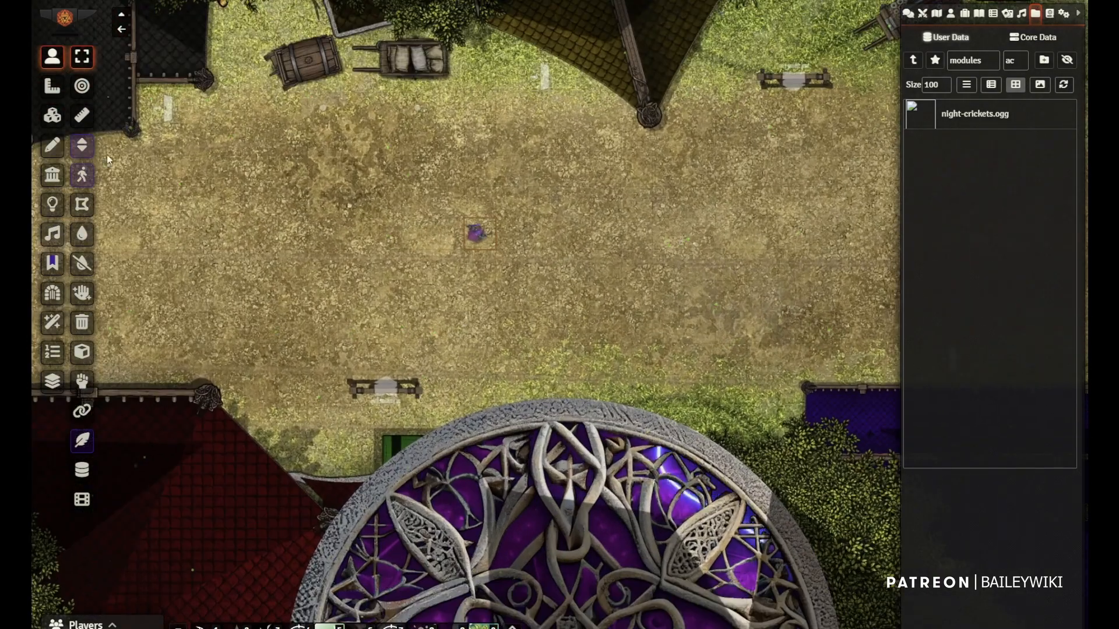
pyautogui.doubleClick(387, 395)
pyautogui.click(726, 131)
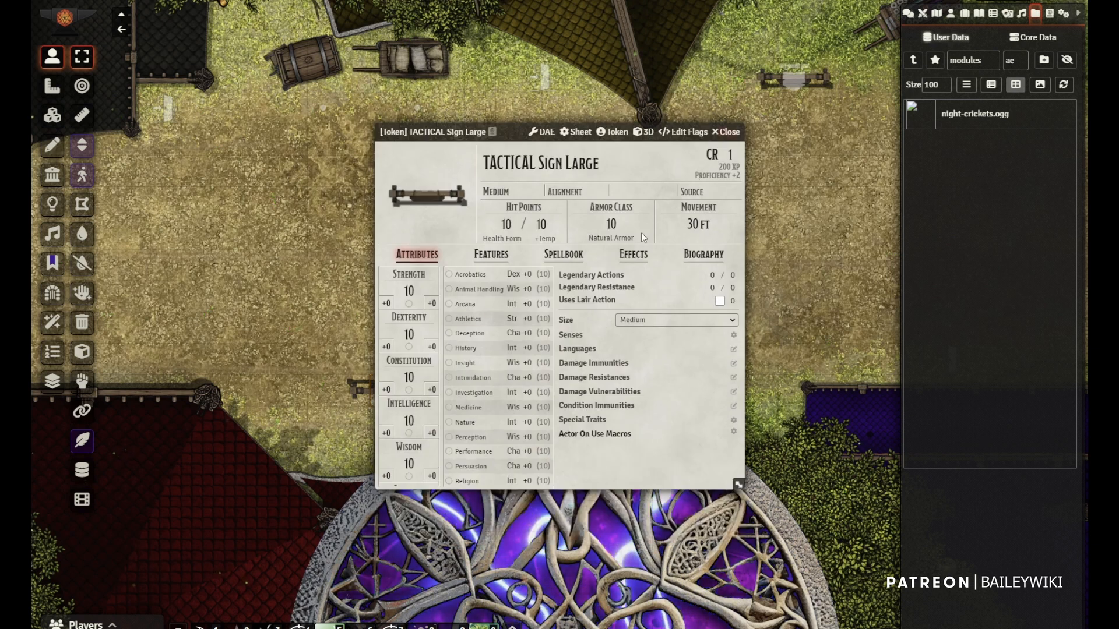
pyautogui.rightClick(382, 393)
pyautogui.rightClick(382, 393)
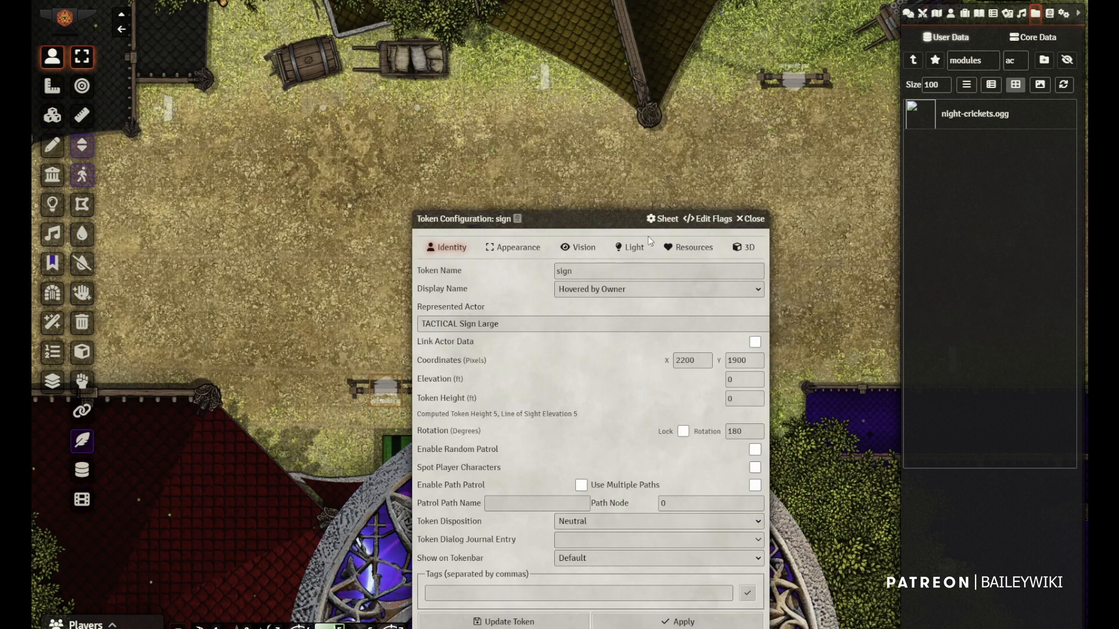
pyautogui.click(682, 250)
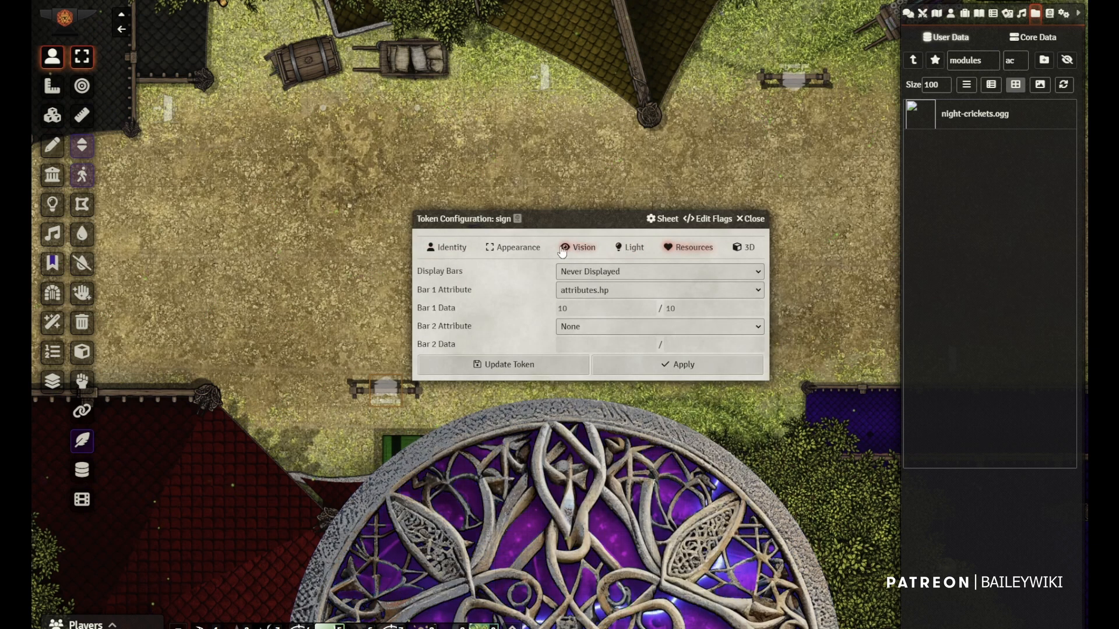
pyautogui.click(517, 250)
pyautogui.click(451, 249)
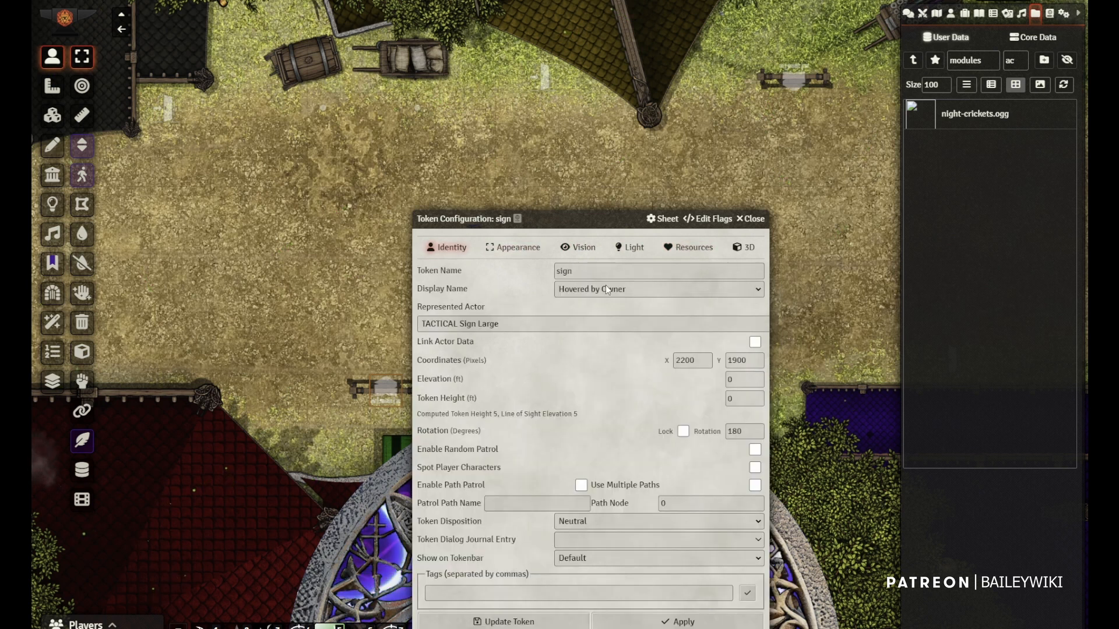
pyautogui.press('Down')
# Rename the sign token "Give me a name" and update the token
pyautogui.hotkey('shift', 'Tab')
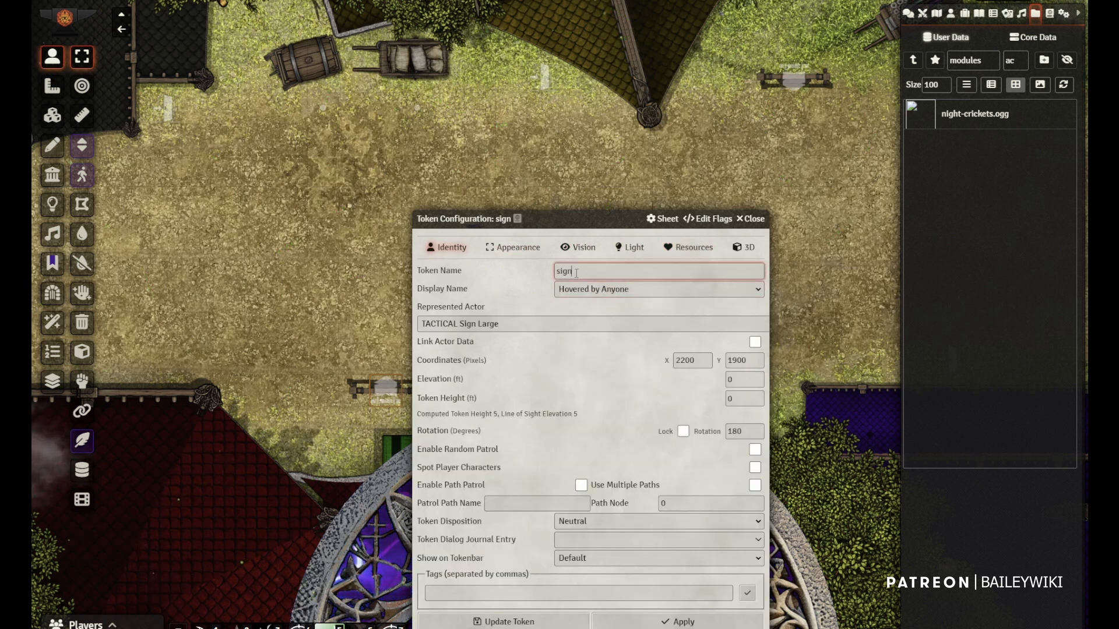
pyautogui.write('Give me a name')
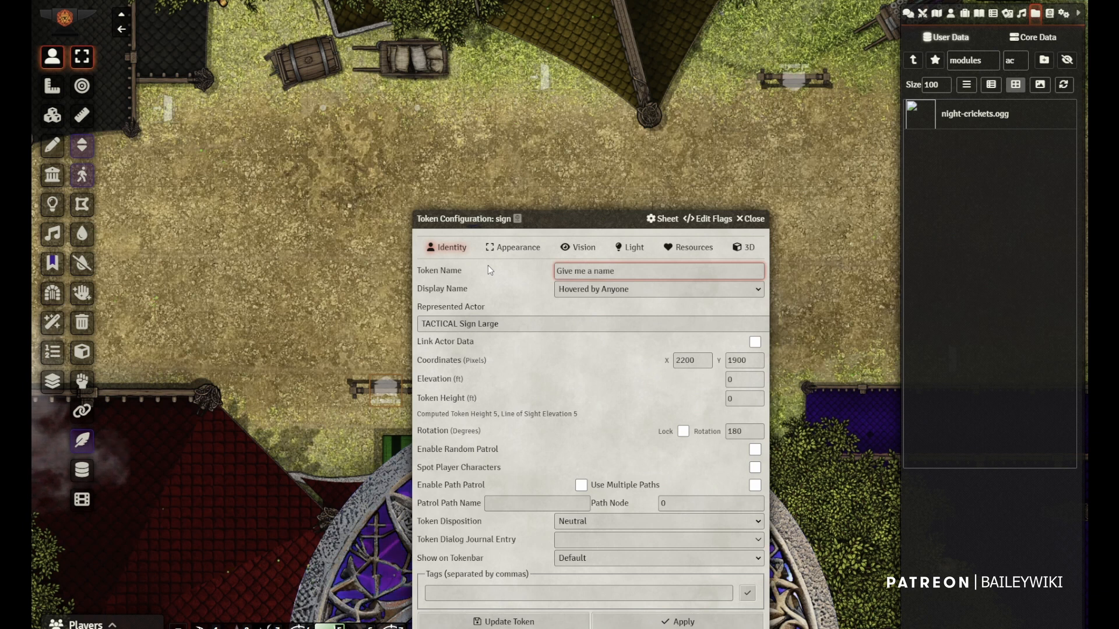
pyautogui.click(535, 623)
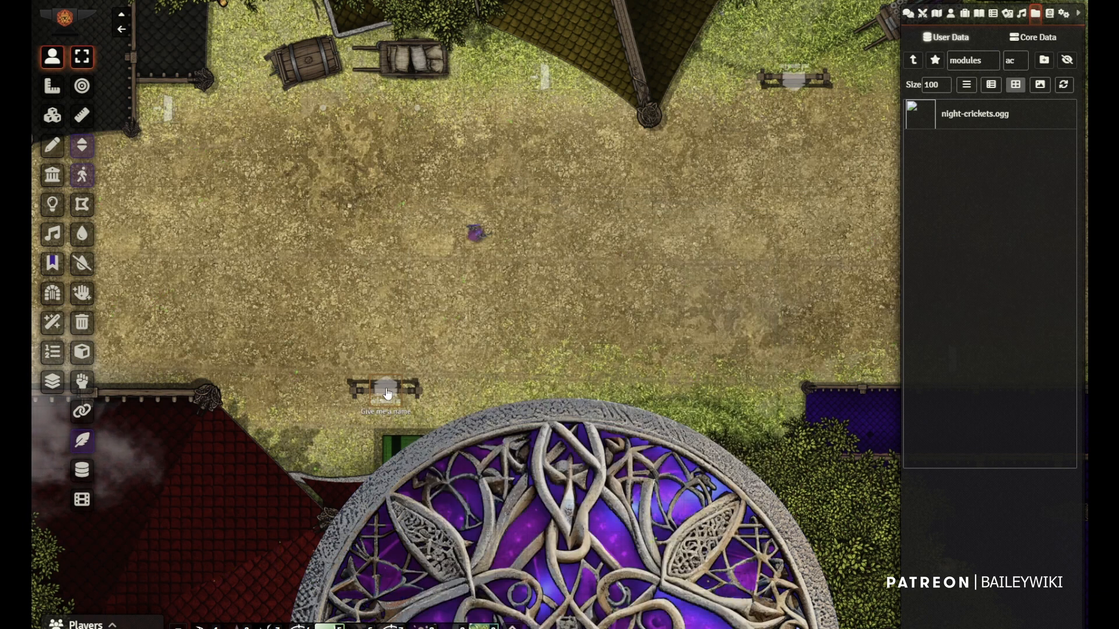
# Copy the sign's token name and display name setting with Mass Edit and paste them onto the other signs along the street
pyautogui.hotkey('shift', 'c')
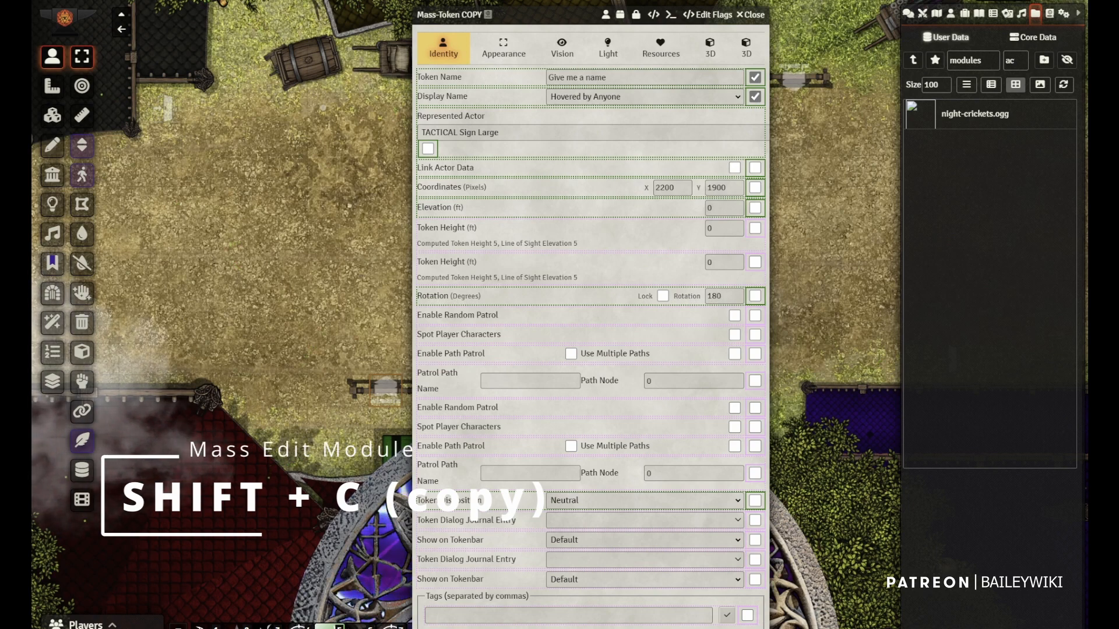
pyautogui.click(535, 626)
pyautogui.moveTo(369, 358); pyautogui.dragTo(677, 422)
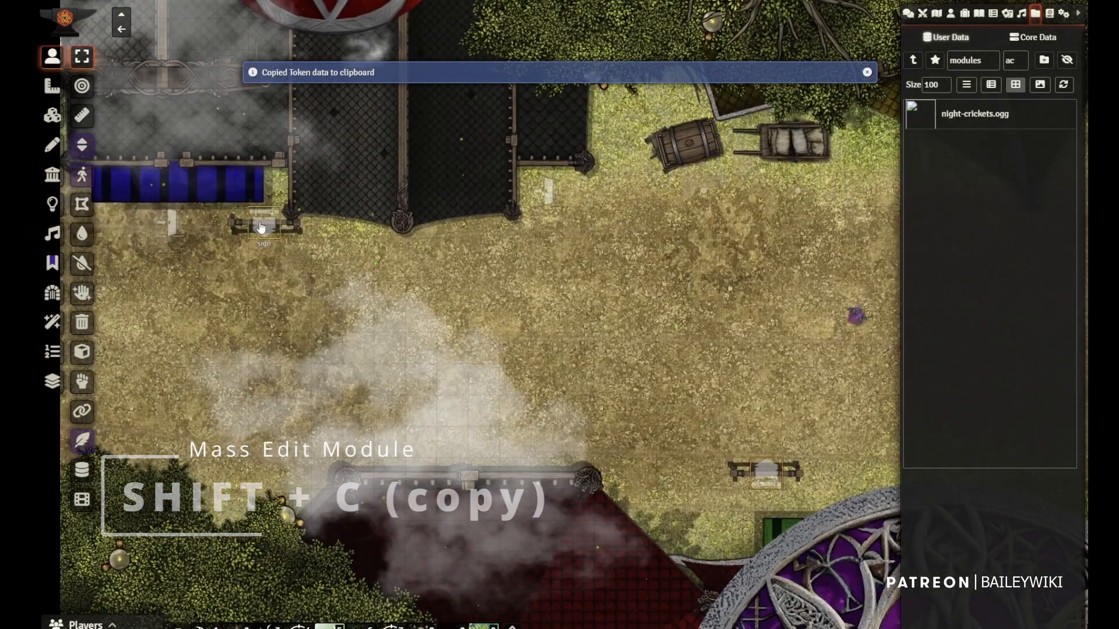
pyautogui.moveTo(758, 283); pyautogui.dragTo(275, 297)
pyautogui.moveTo(654, 292); pyautogui.dragTo(355, 302)
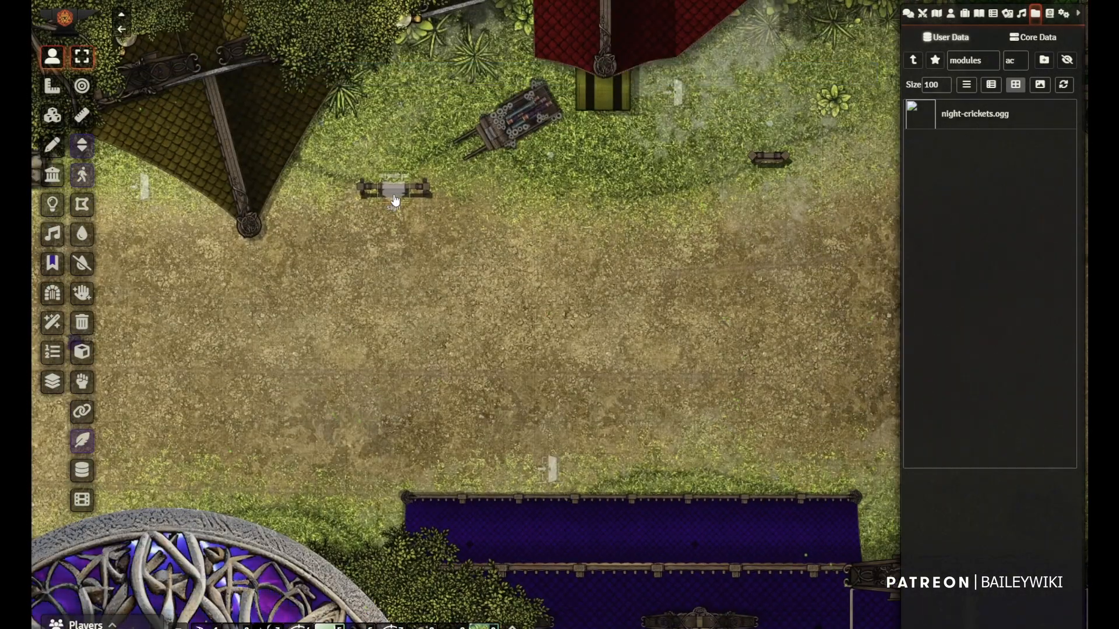
pyautogui.moveTo(688, 237); pyautogui.dragTo(340, 222)
pyautogui.moveTo(823, 403); pyautogui.dragTo(683, 390)
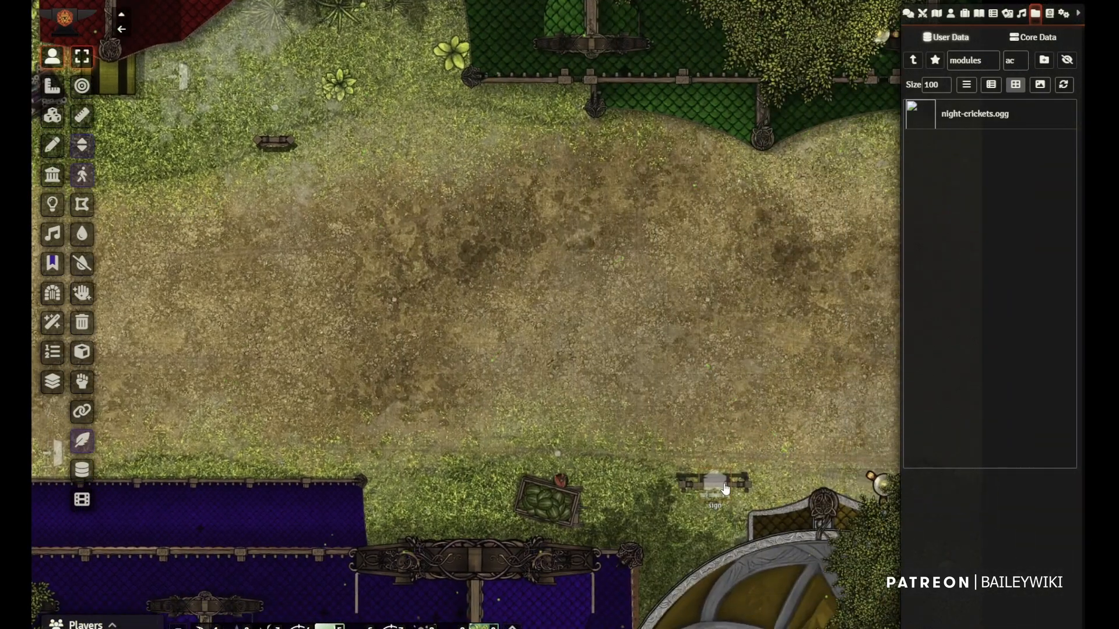
pyautogui.hotkey('ctrl', 'v')
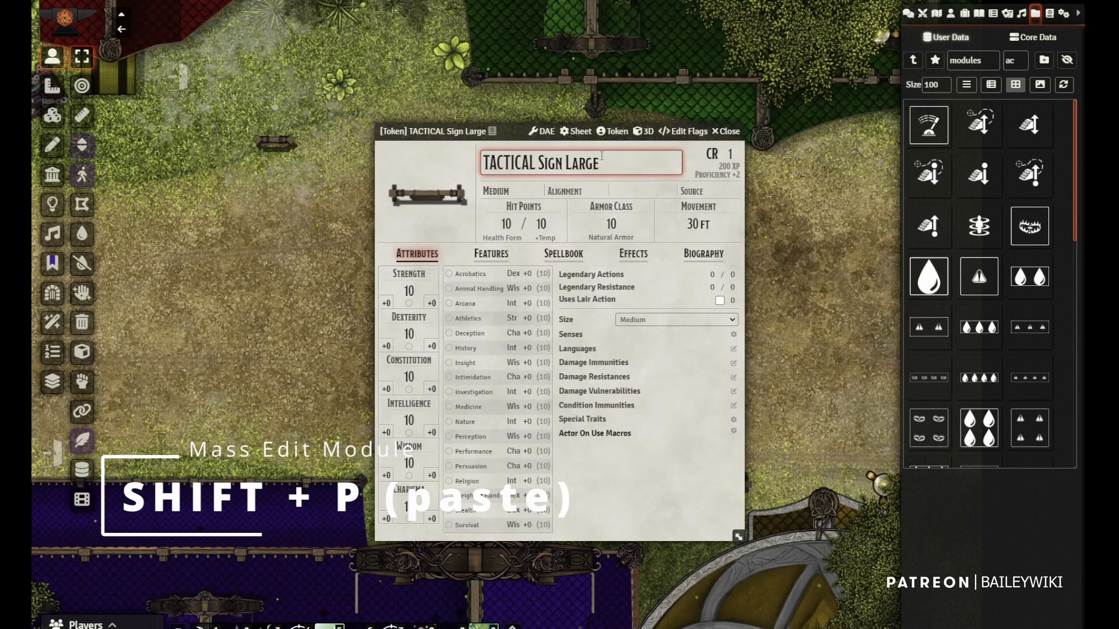
# Open the token configuration of the sign beside the yellow round roof to check its name and display setting
pyautogui.click(723, 132)
pyautogui.click(689, 483)
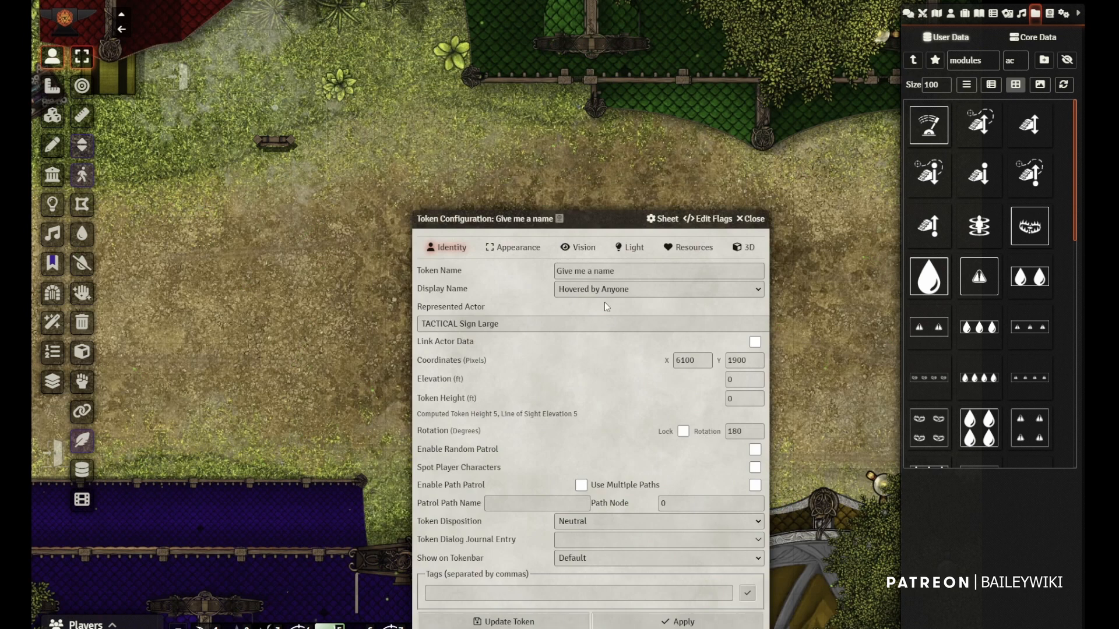
pyautogui.click(754, 216)
# Transition the scene to night with the lighting controls to examine the street lights, and return it to daylight
pyautogui.scroll(-9, 481, 305)
pyautogui.moveTo(377, 298); pyautogui.dragTo(497, 268)
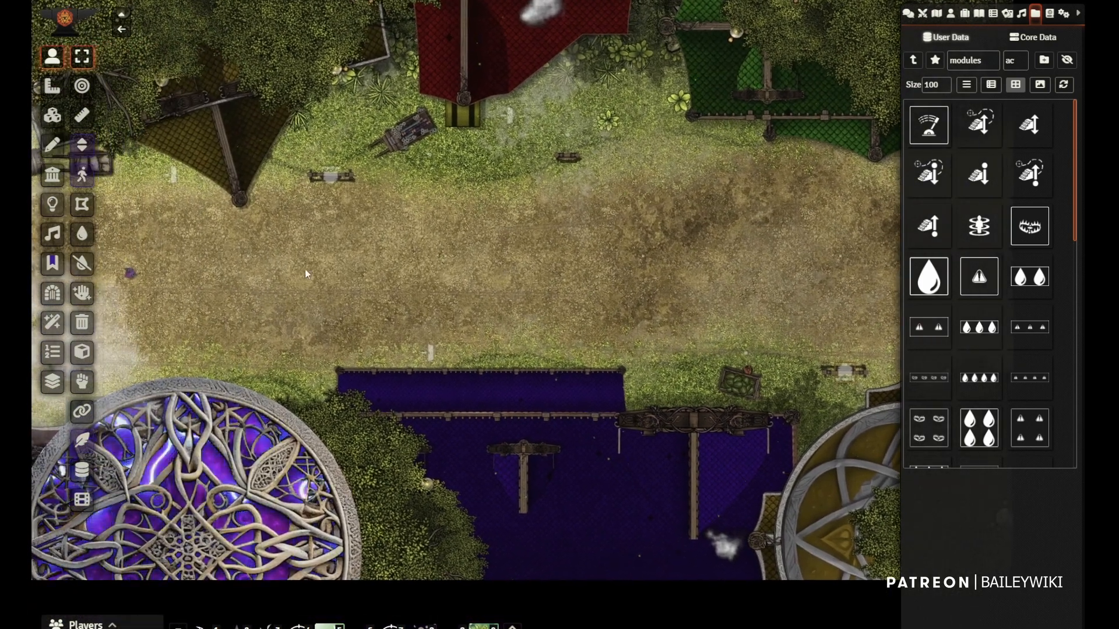
pyautogui.moveTo(259, 269); pyautogui.dragTo(607, 277)
pyautogui.moveTo(295, 292); pyautogui.dragTo(505, 308)
pyautogui.scroll(2, 505, 307)
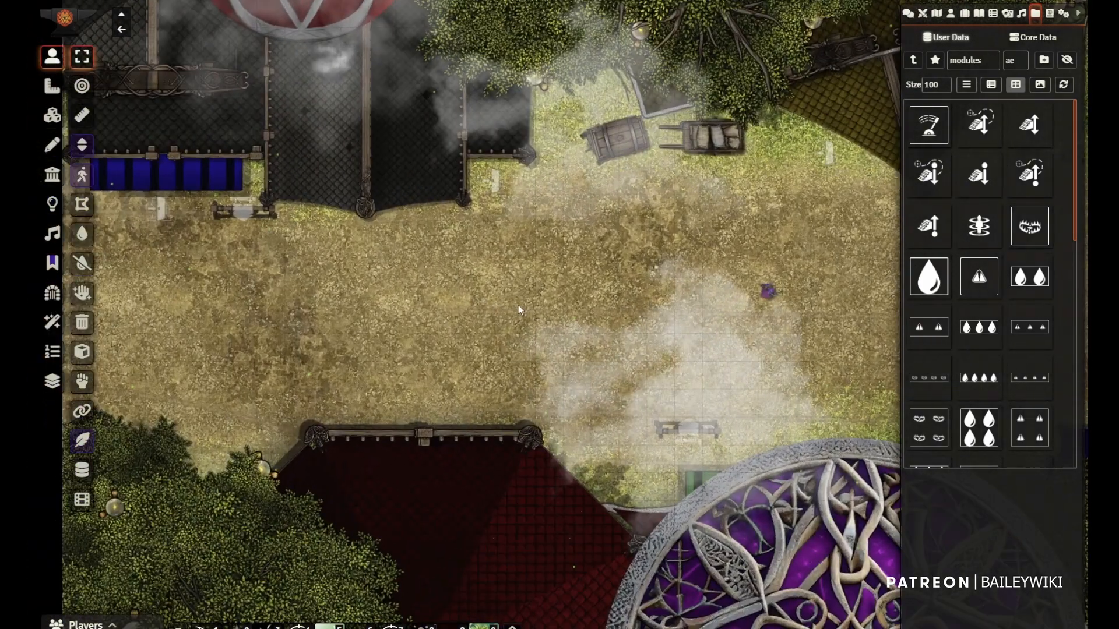
pyautogui.moveTo(591, 308); pyautogui.dragTo(87, 315)
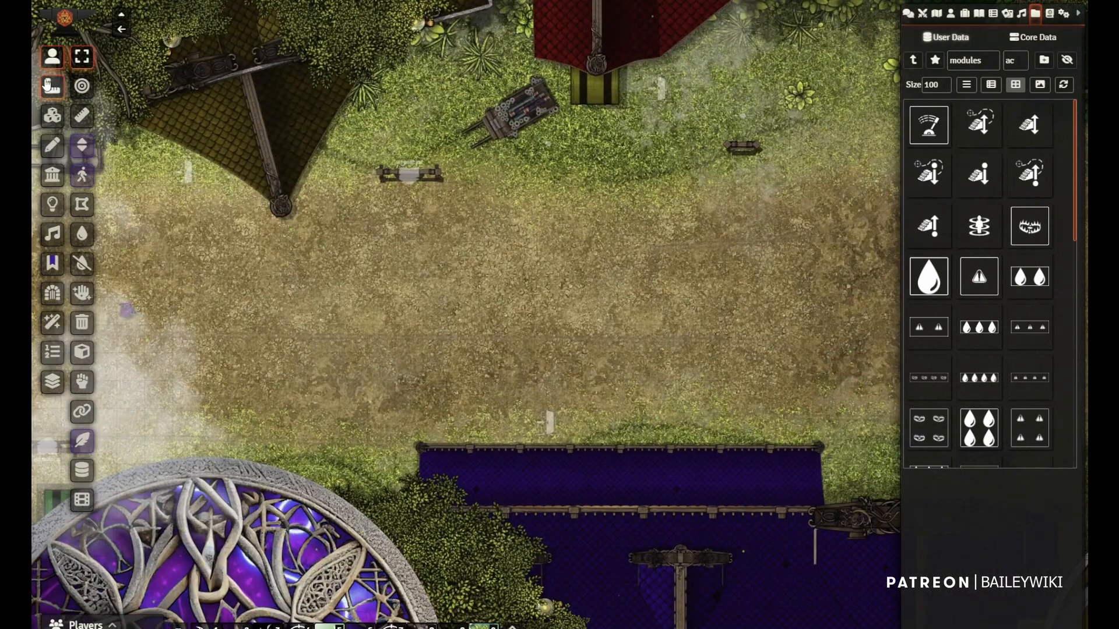
pyautogui.click(81, 145)
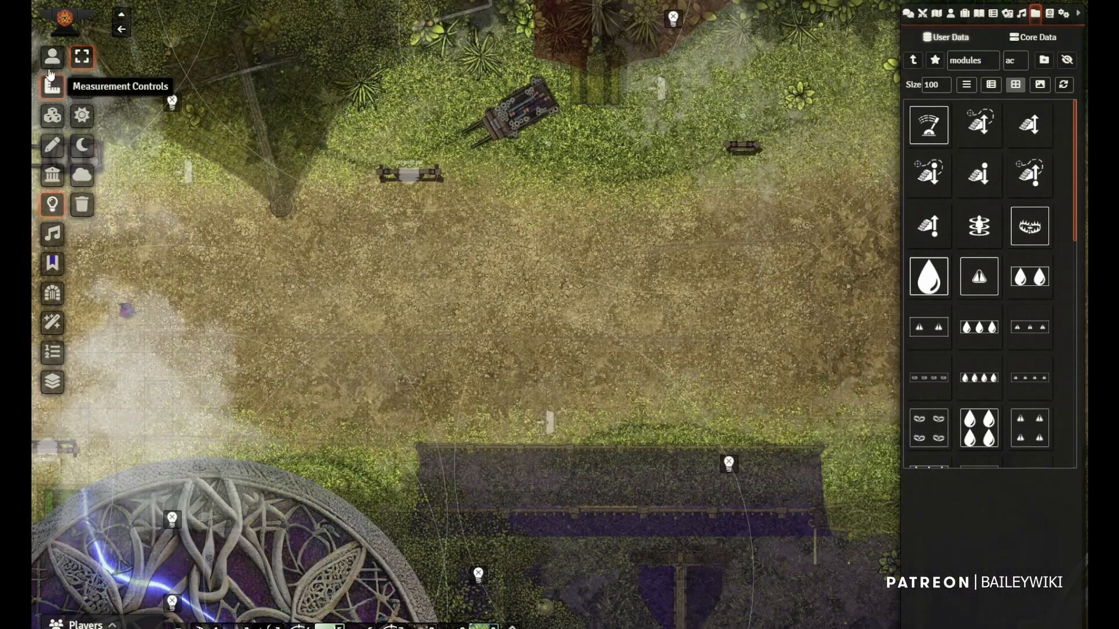
pyautogui.click(86, 169)
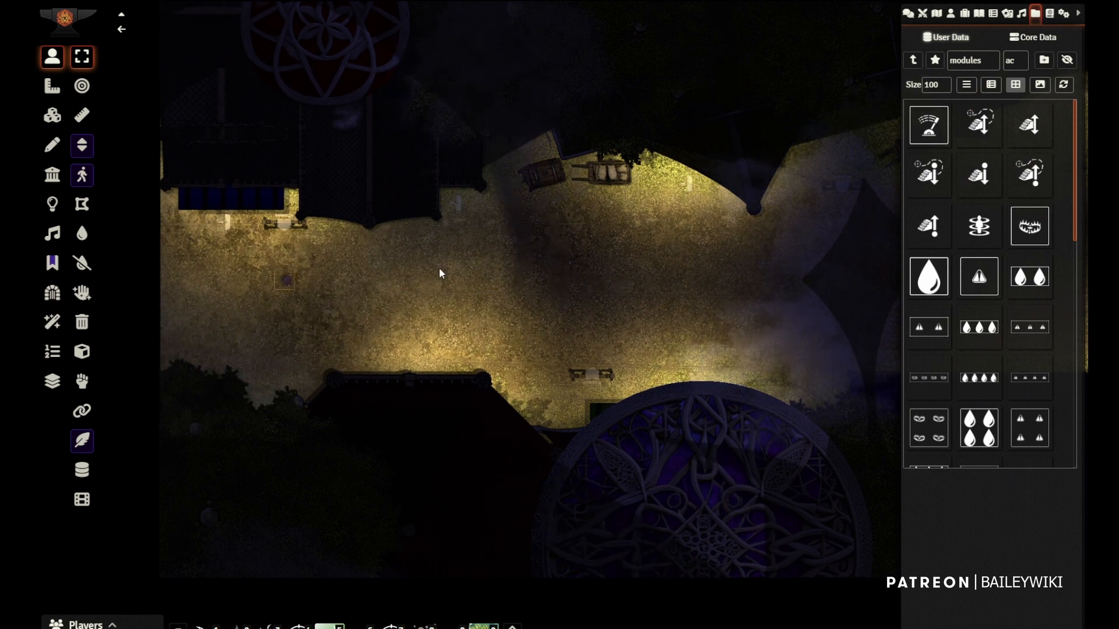
pyautogui.click(52, 204)
pyautogui.click(52, 57)
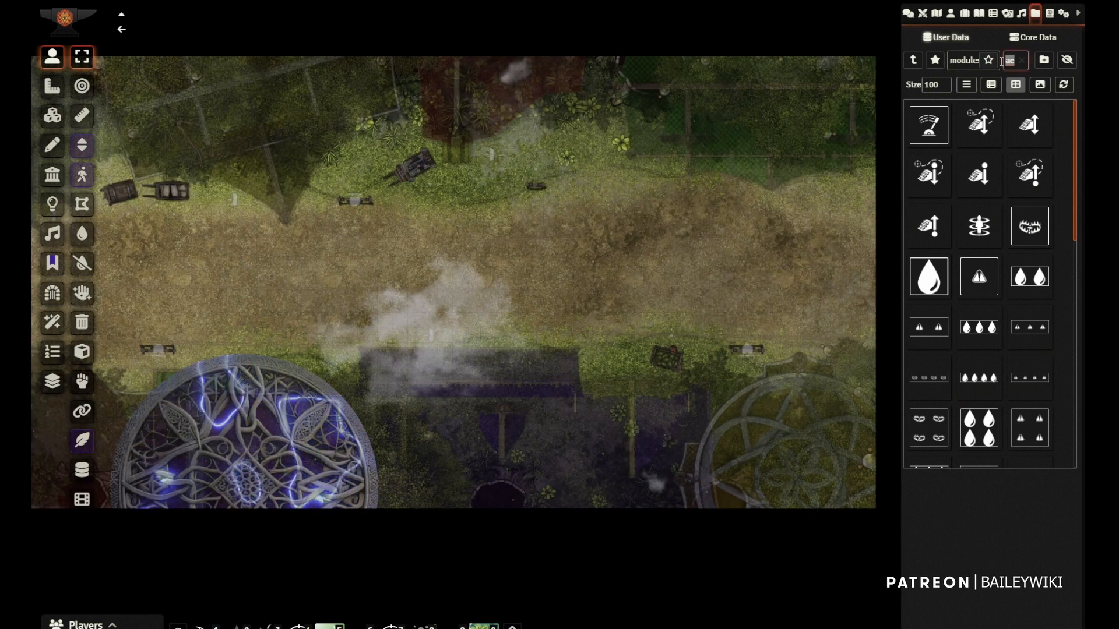
# Switch to the tile controls and search the modules folder for "ladder" images
pyautogui.click(51, 116)
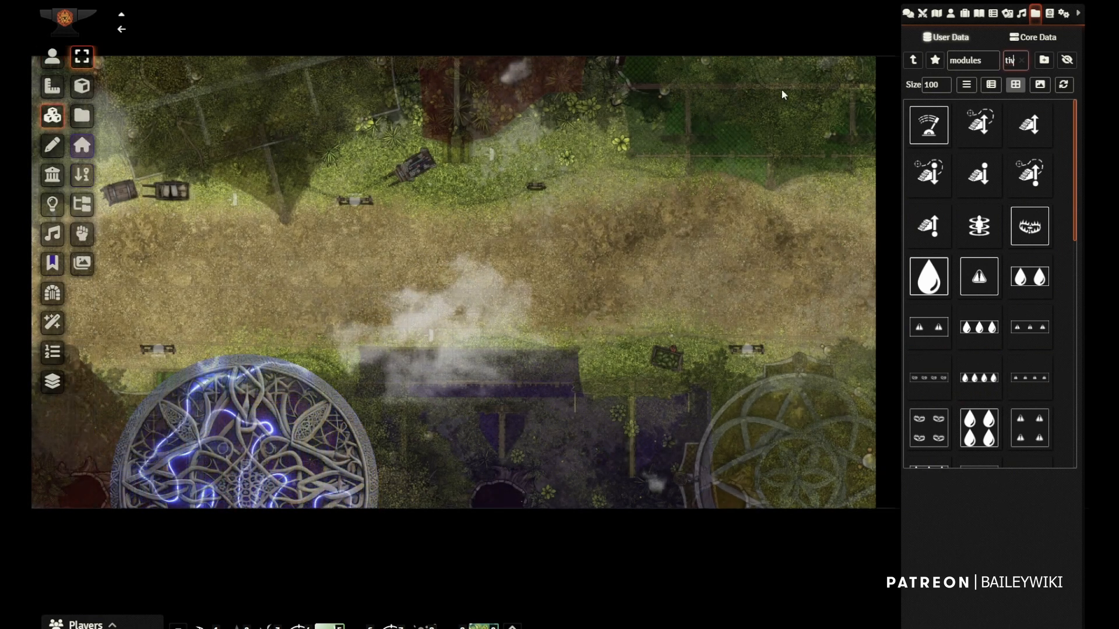
pyautogui.moveTo(1015, 60); pyautogui.dragTo(980, 63)
pyautogui.write('ladder')
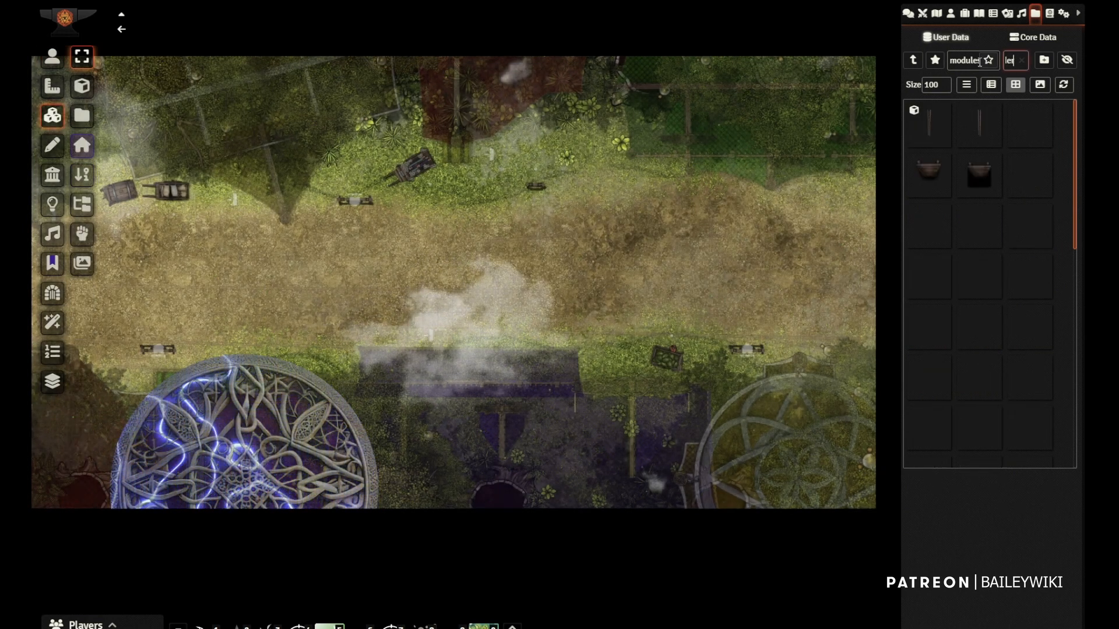
pyautogui.moveTo(983, 225)
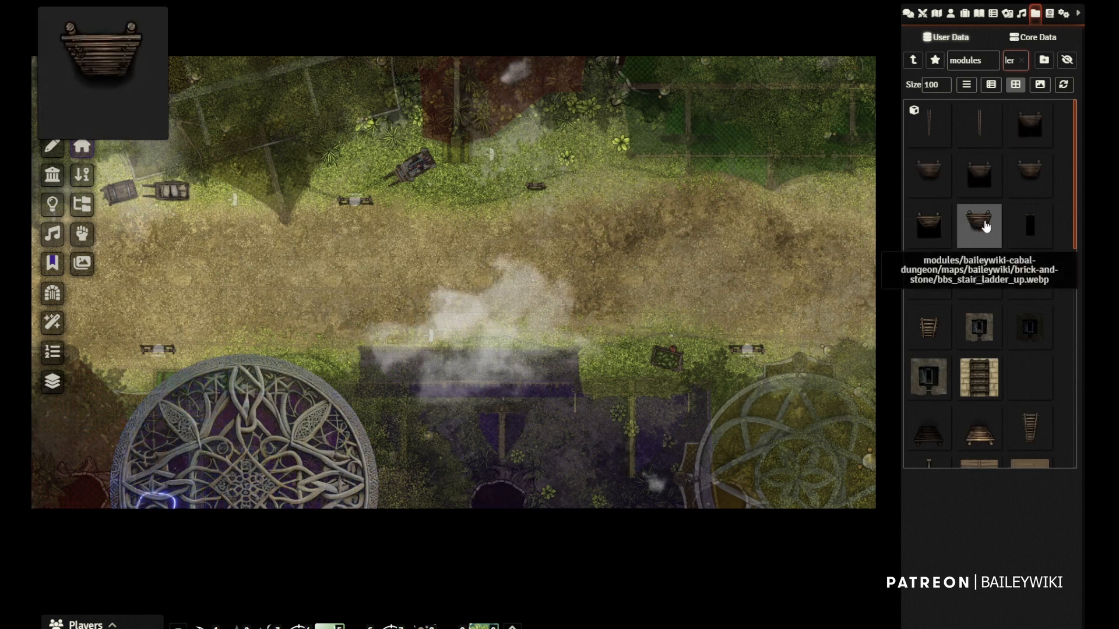
pyautogui.moveTo(529, 162); pyautogui.dragTo(567, 275)
pyautogui.scroll(10, 567, 274)
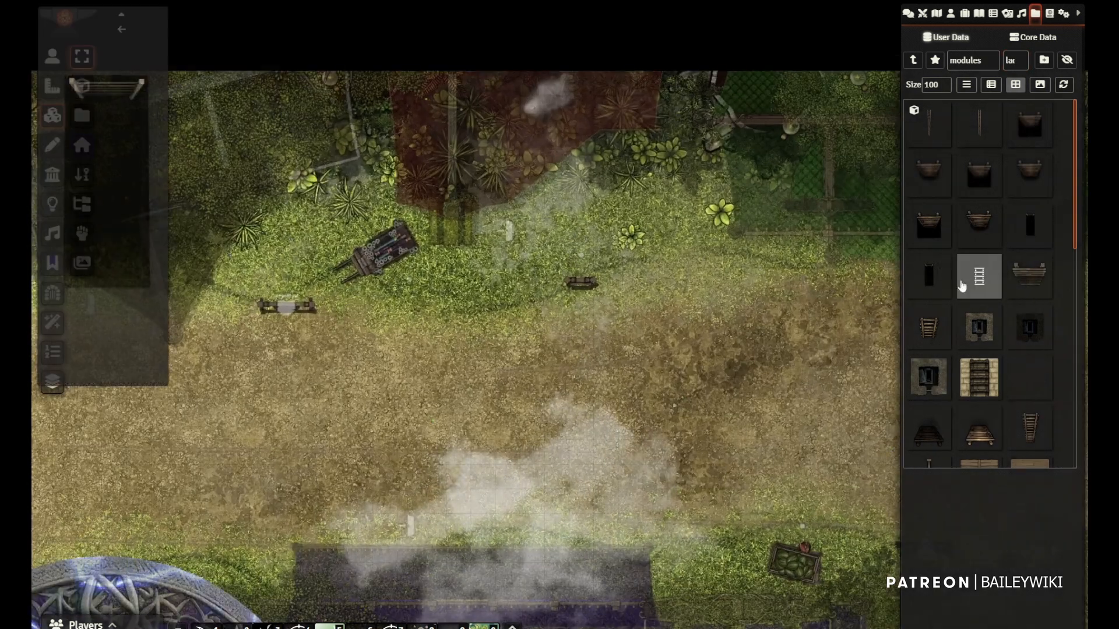
# Place the bbs_stair_ladder_up.webp tile at the lower edge of the red-roofed building and rotate it to follow the wall
pyautogui.moveTo(979, 225); pyautogui.dragTo(545, 187)
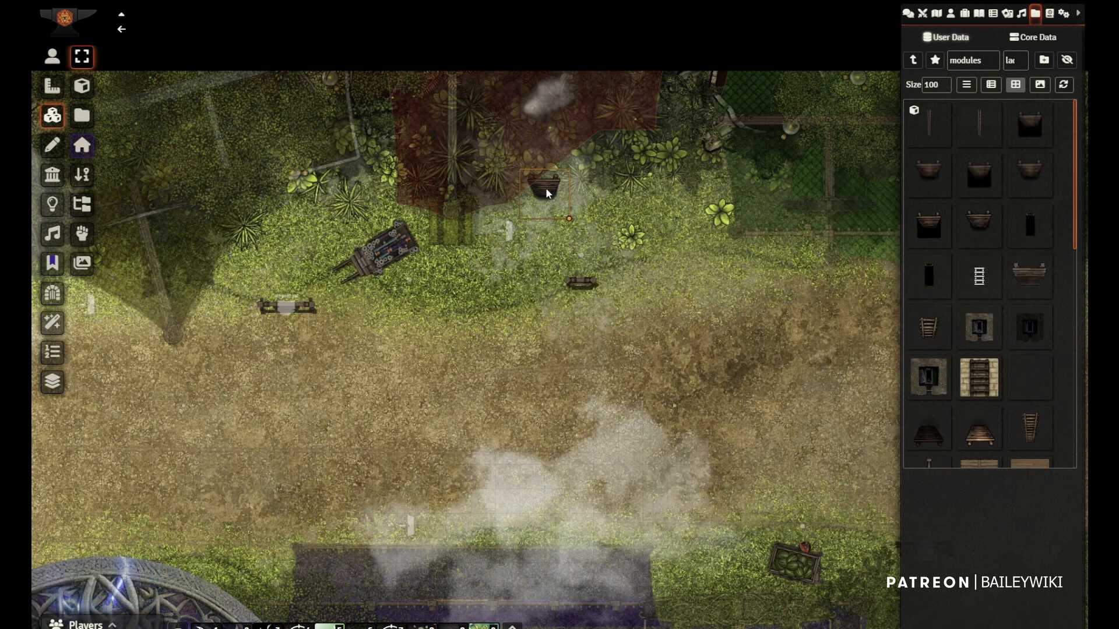
pyautogui.scroll(1, 544, 191)
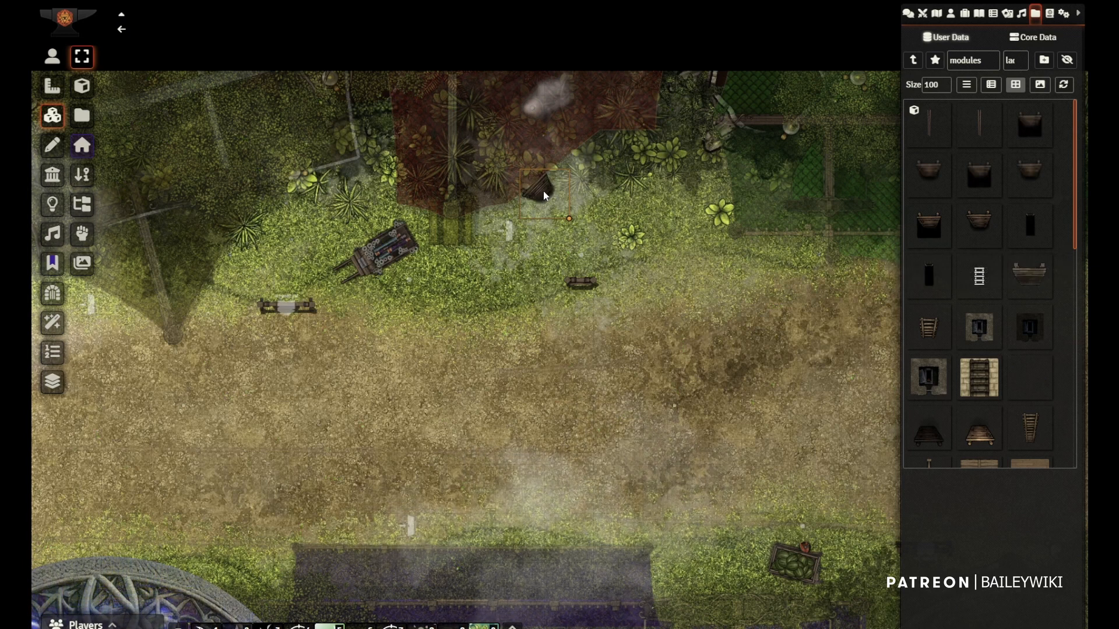
pyautogui.press('Down')
pyautogui.press('Down')
pyautogui.press('Down')
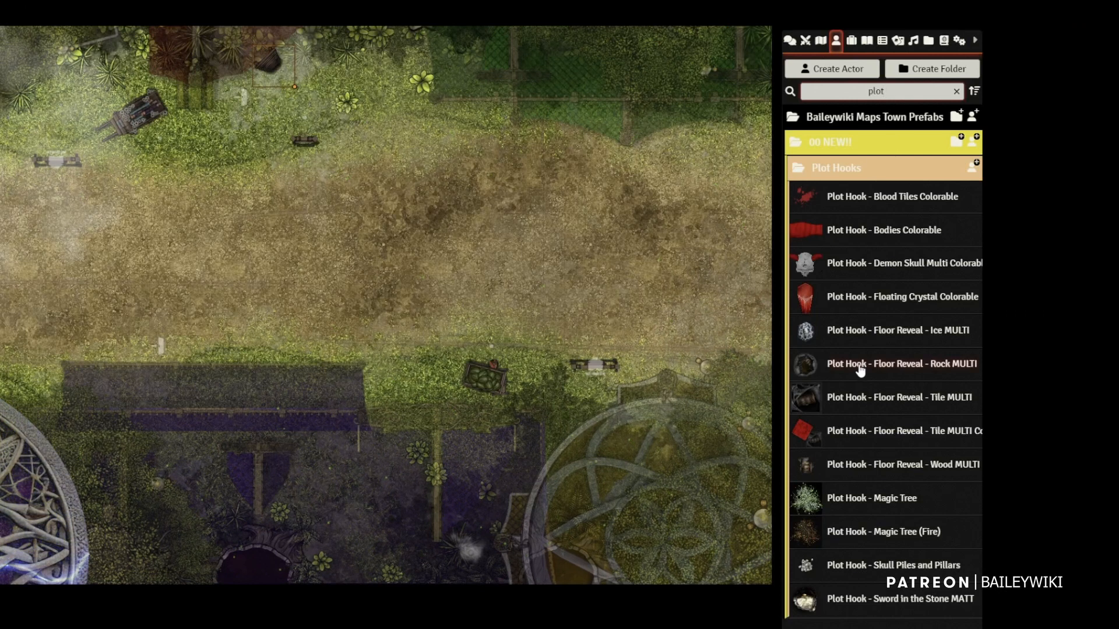
# Place the Plot Hook - Floor Reveal - Rock MULTI prefab in the gap between the red-roofed and green-roofed buildings
pyautogui.moveTo(641, 347); pyautogui.dragTo(631, 506)
pyautogui.scroll(8, 460, 382)
pyautogui.moveTo(392, 305); pyautogui.dragTo(467, 459)
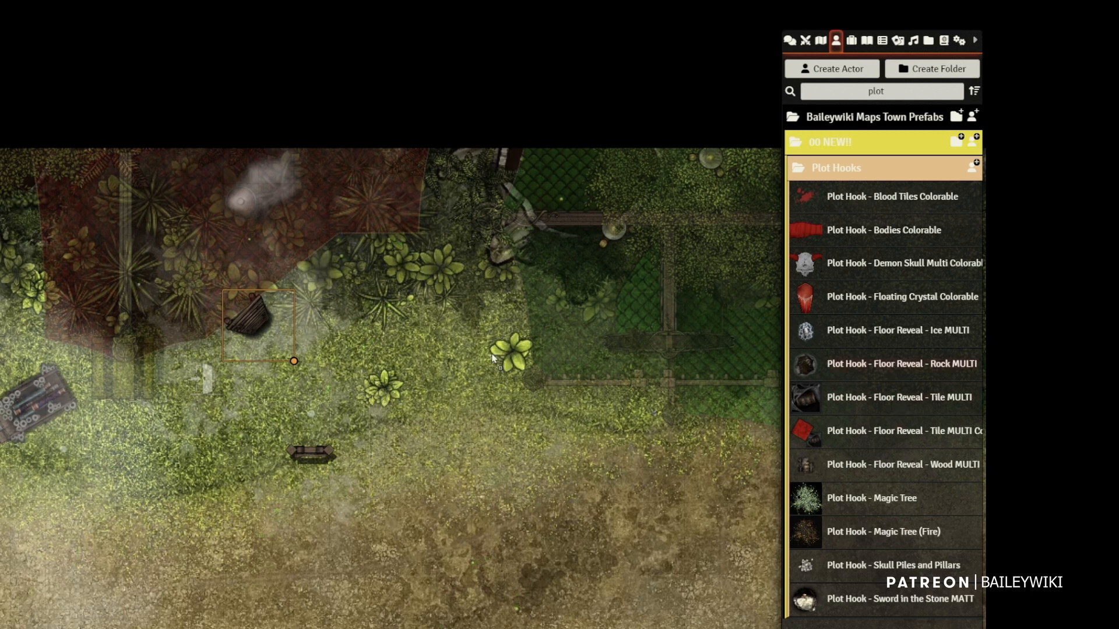
pyautogui.hotkey('ctrl', 'v')
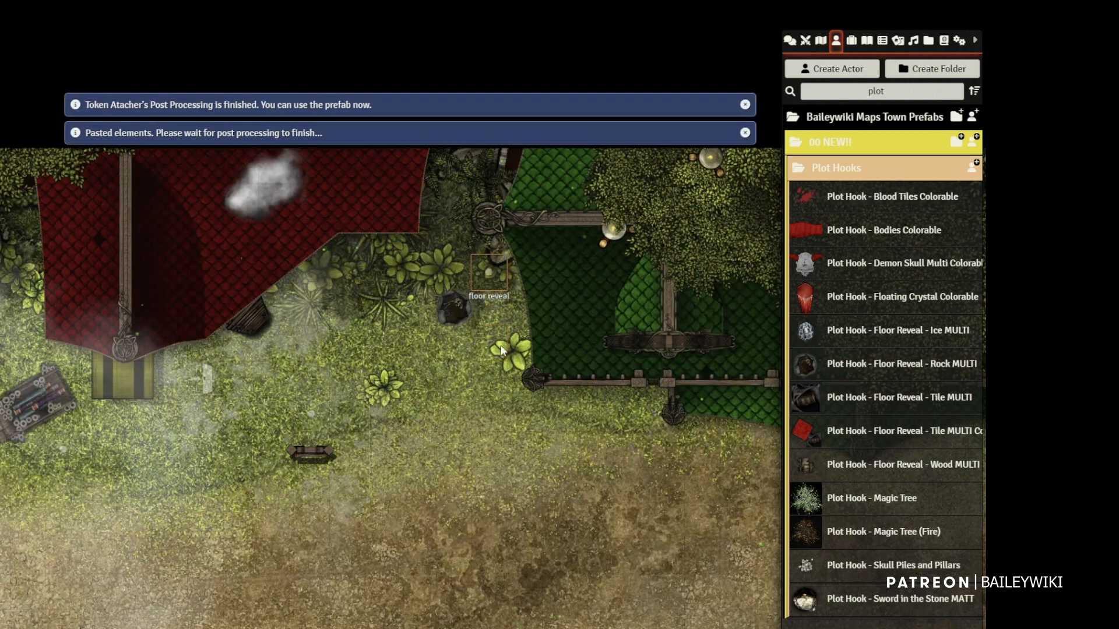
pyautogui.scroll(8, 501, 348)
pyautogui.moveTo(477, 236); pyautogui.dragTo(490, 392)
pyautogui.moveTo(490, 241); pyautogui.dragTo(494, 221)
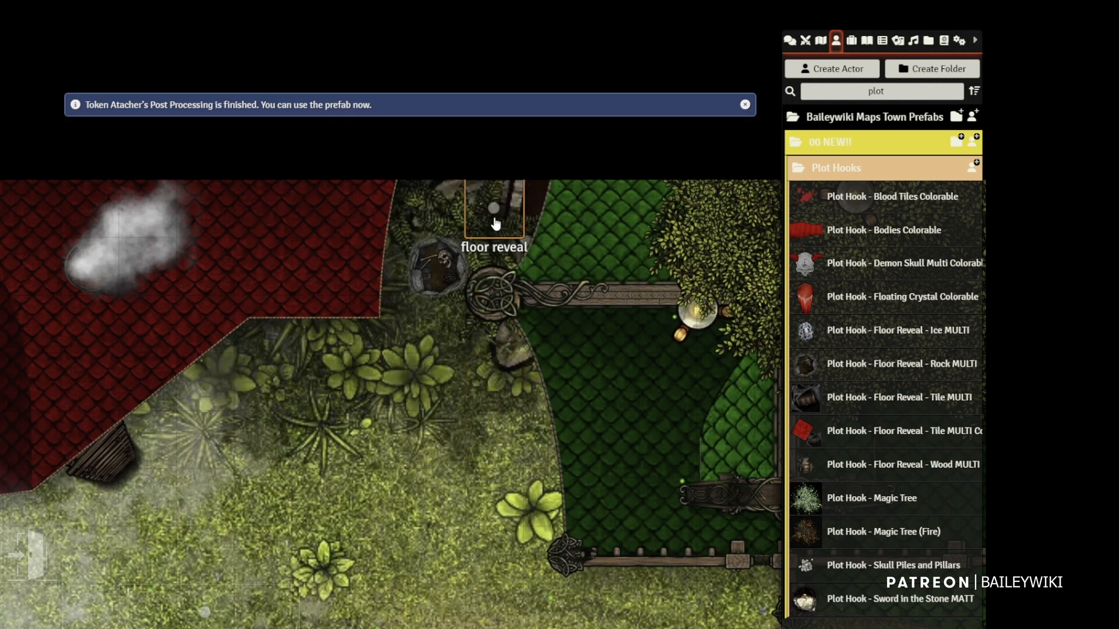
pyautogui.moveTo(445, 341); pyautogui.dragTo(419, 437)
# Select the floor reveal tile and change its image to the empty dark hole variant
pyautogui.press('Escape')
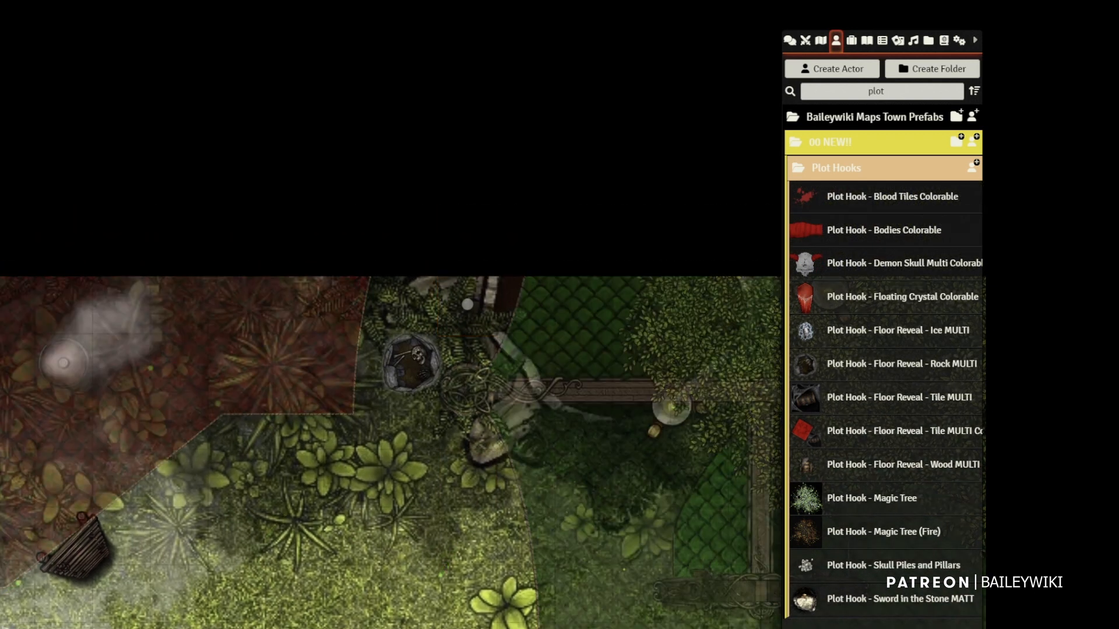
pyautogui.click(418, 358)
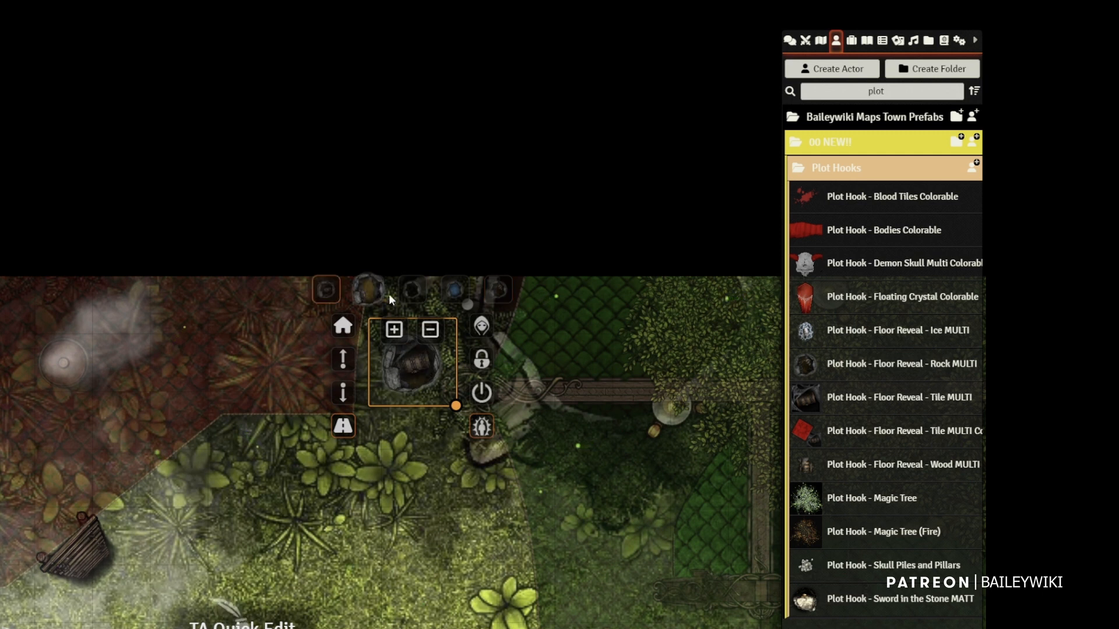
pyautogui.click(410, 293)
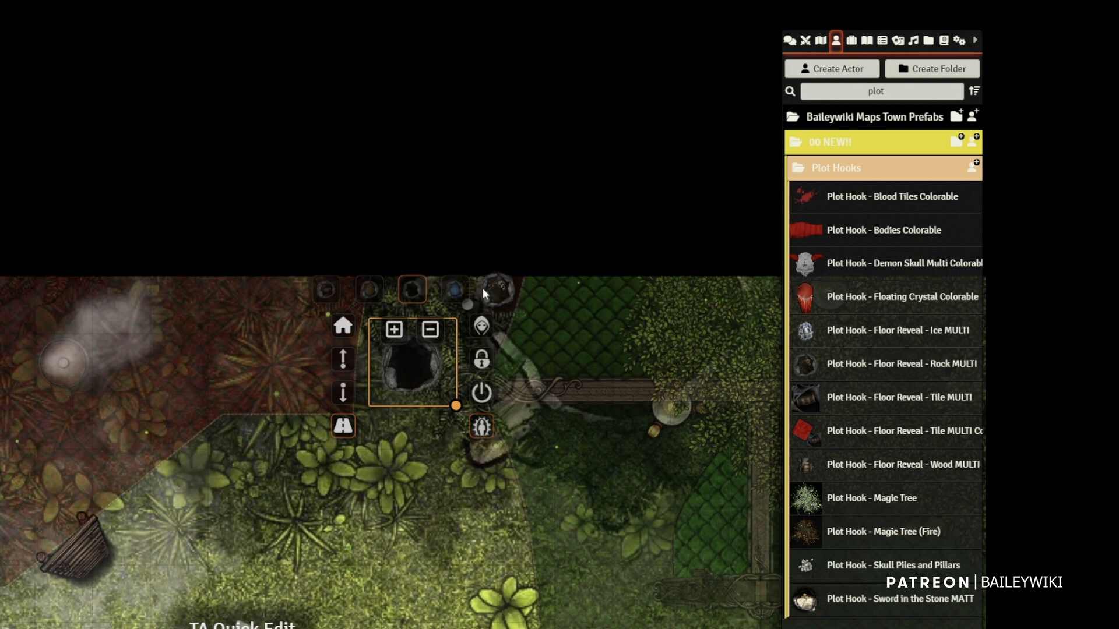
pyautogui.click(417, 523)
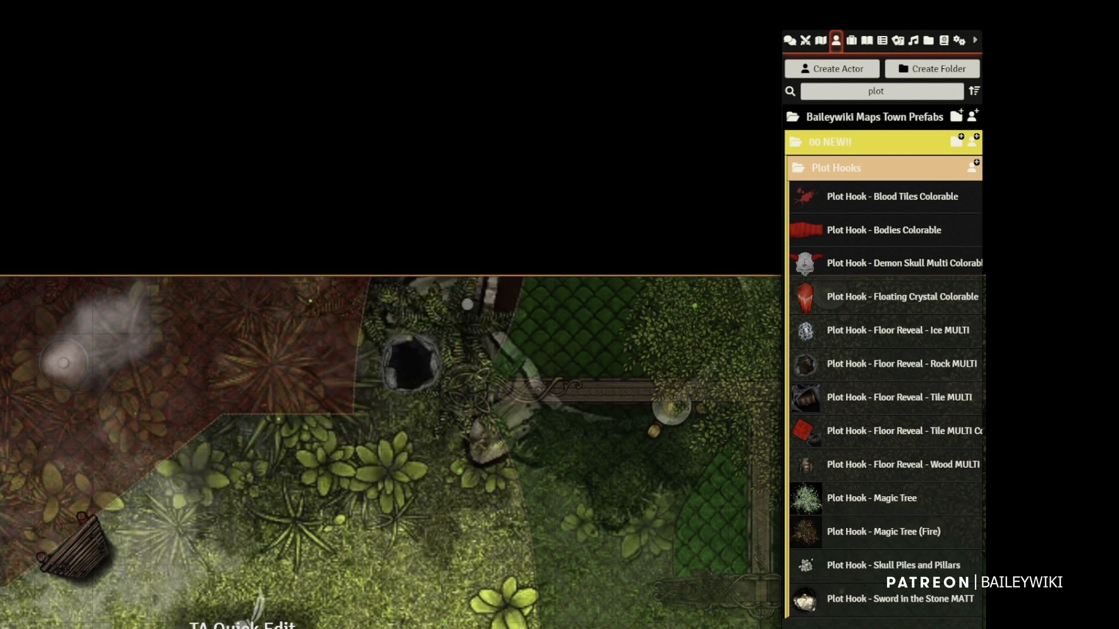
# Detach the hole tile from the floor reveal token with the Token Attacher quick edit and remove the token
pyautogui.click(385, 356)
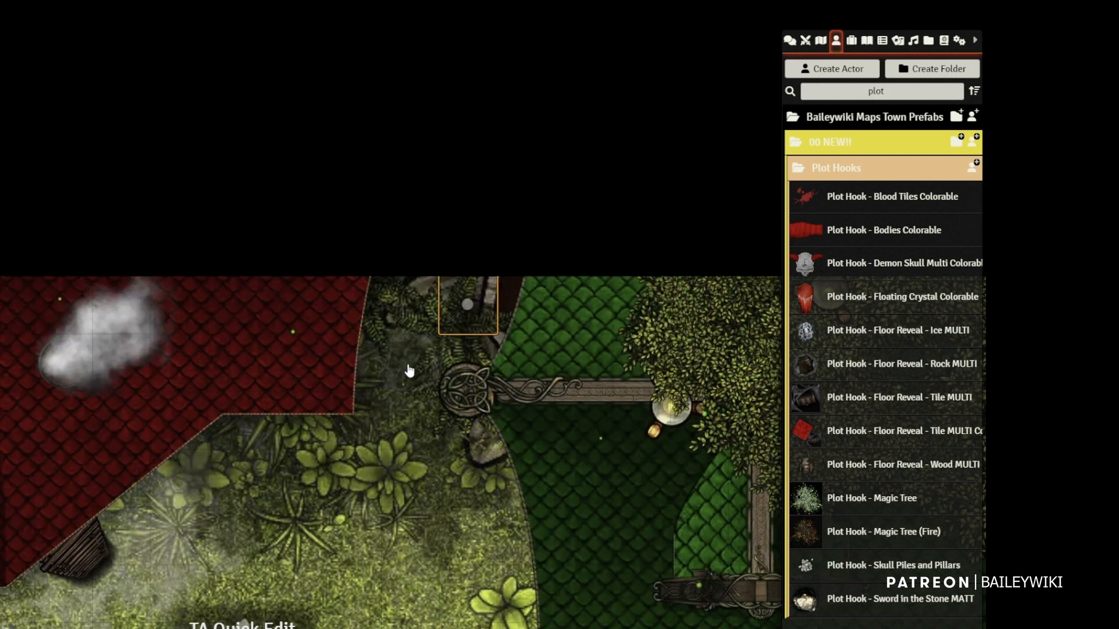
pyautogui.scroll(-4, 434, 453)
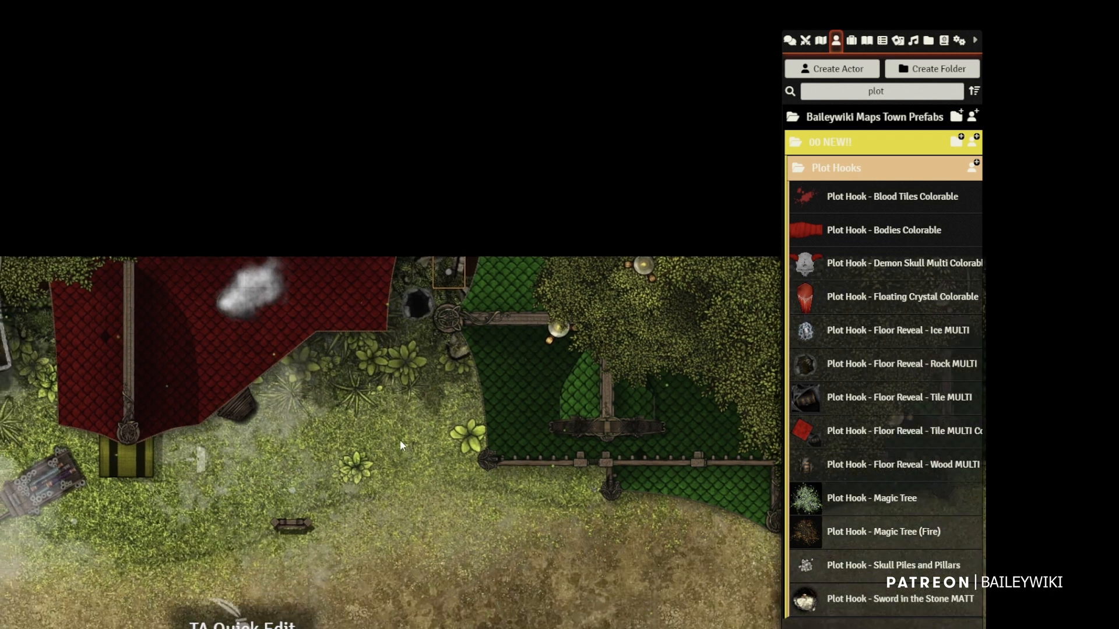
pyautogui.scroll(-2, 401, 366)
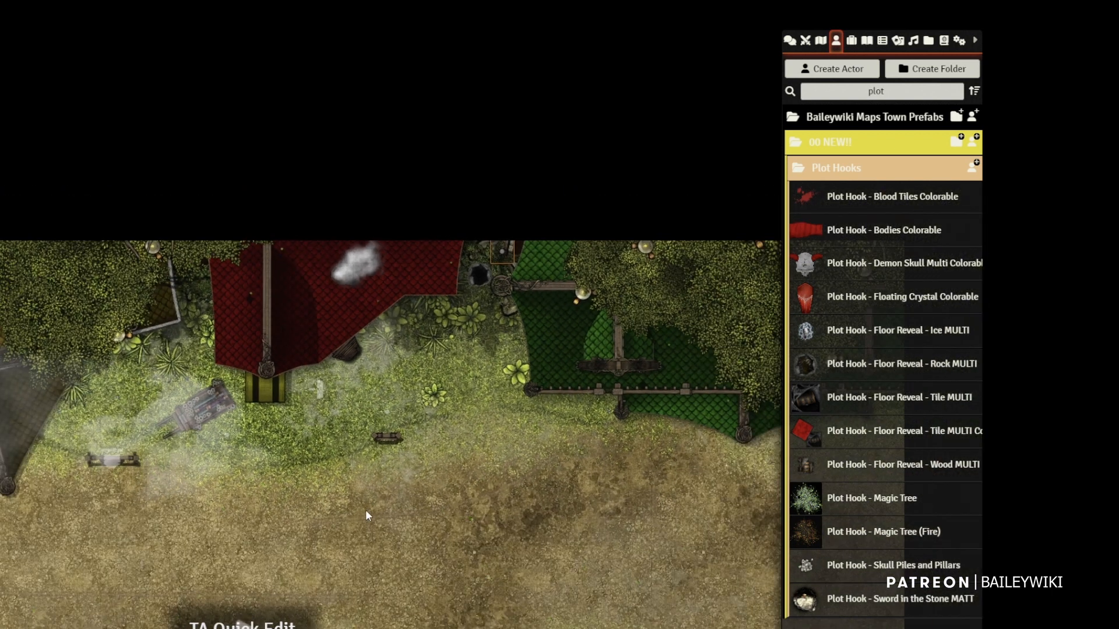
pyautogui.click(1, 280)
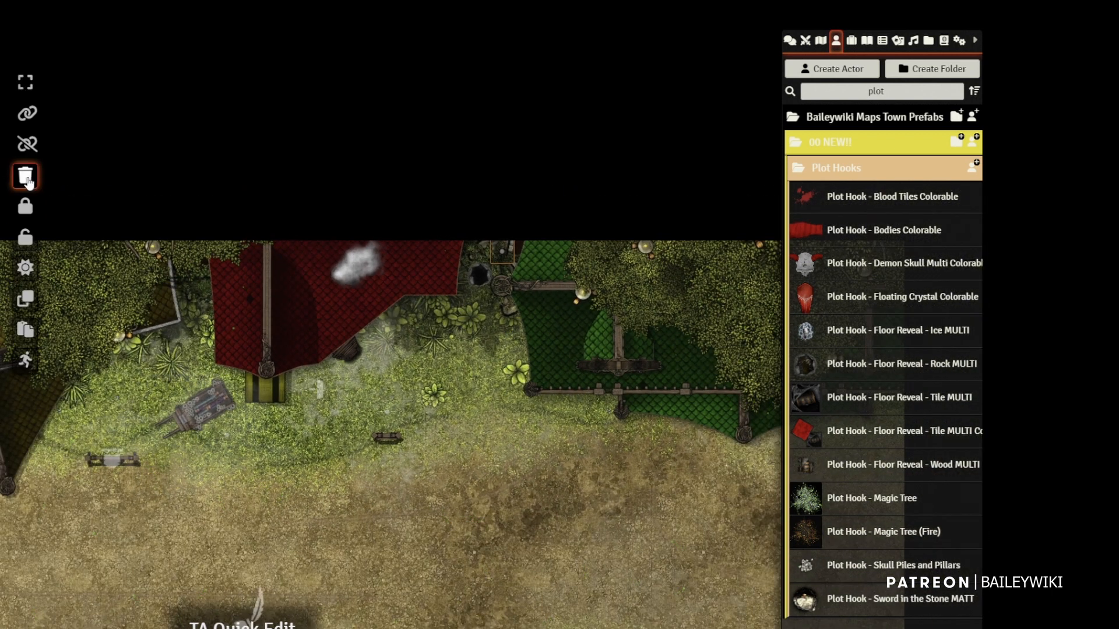
pyautogui.click(27, 180)
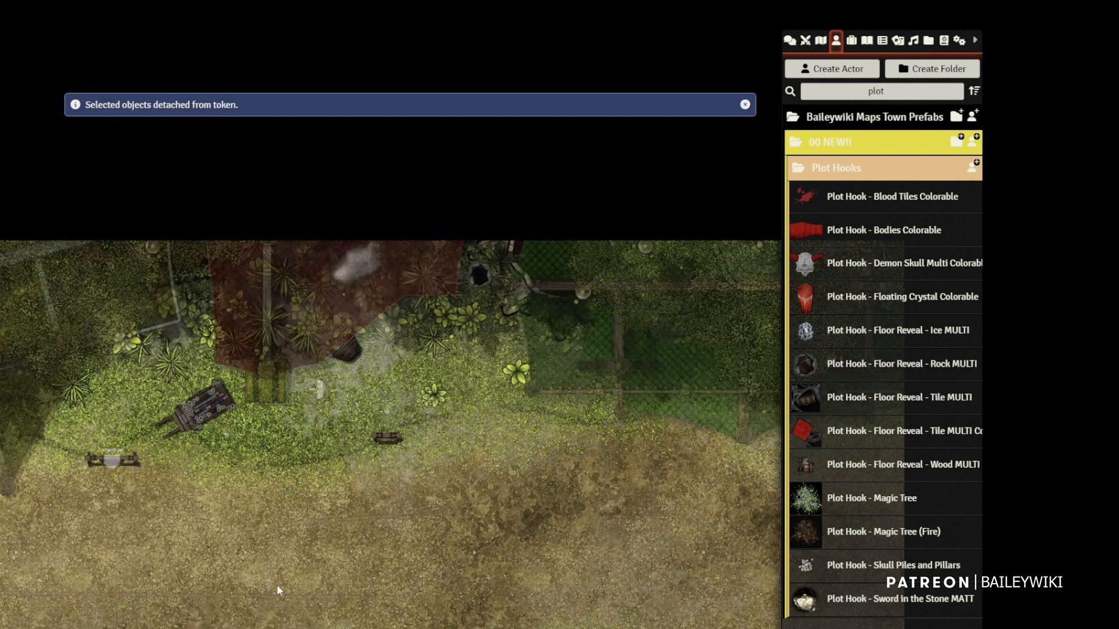
# Open the tile configuration of the dark hole between the buildings and update the tile
pyautogui.moveTo(352, 571); pyautogui.dragTo(245, 505)
pyautogui.scroll(10, 262, 344)
pyautogui.moveTo(236, 274); pyautogui.dragTo(281, 470)
pyautogui.scroll(5, 280, 470)
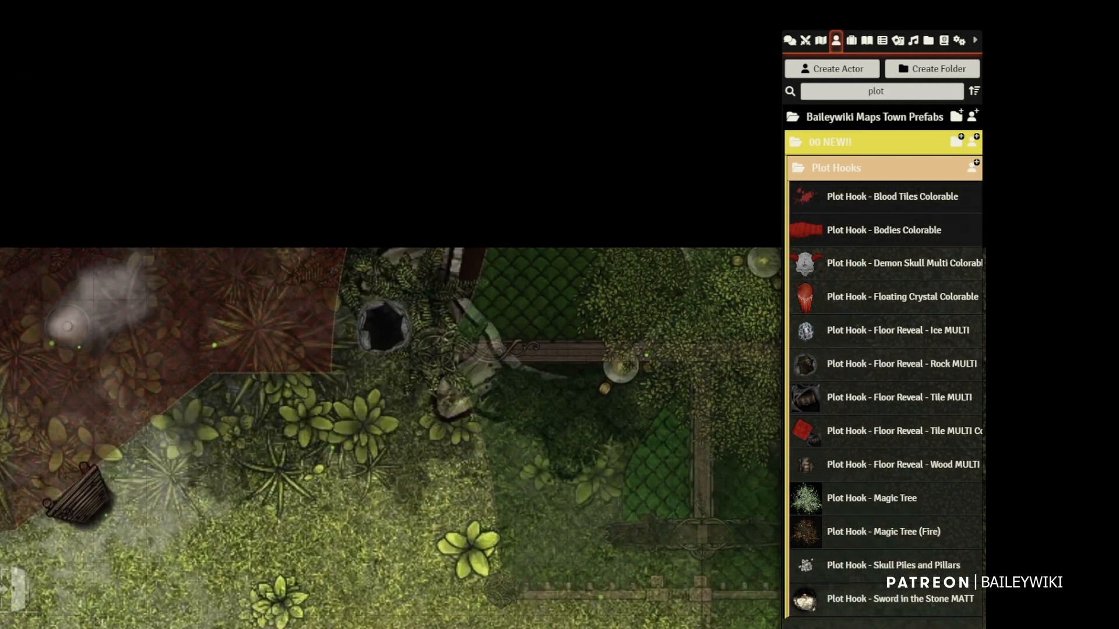
pyautogui.doubleClick(382, 322)
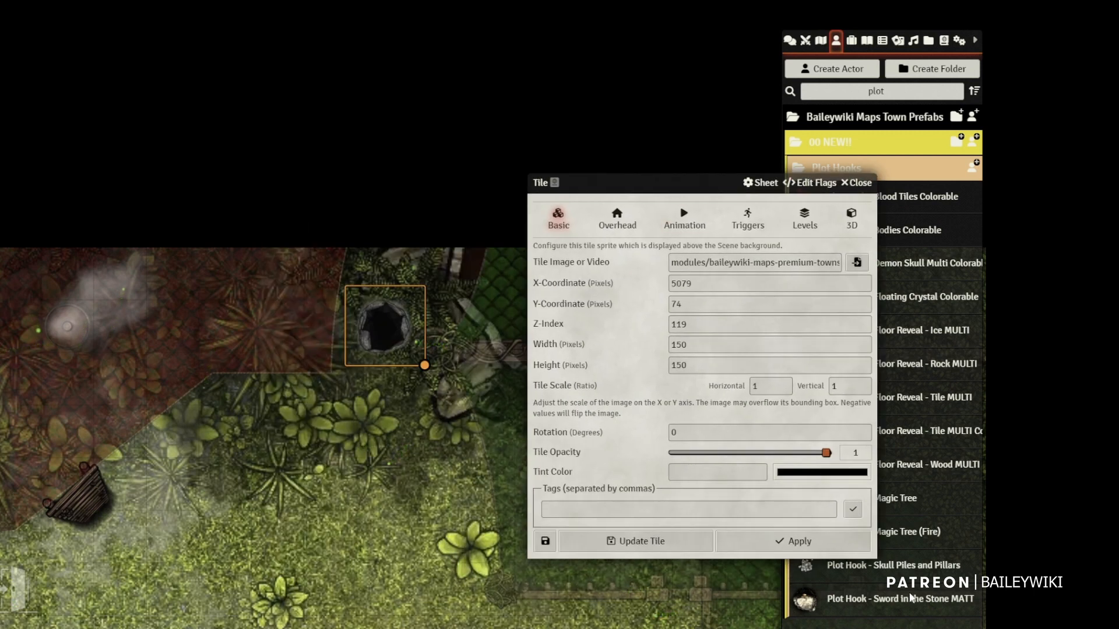
pyautogui.click(645, 545)
pyautogui.scroll(-16, 416, 383)
pyautogui.moveTo(452, 604); pyautogui.dragTo(443, 390)
pyautogui.moveTo(275, 380); pyautogui.dragTo(441, 322)
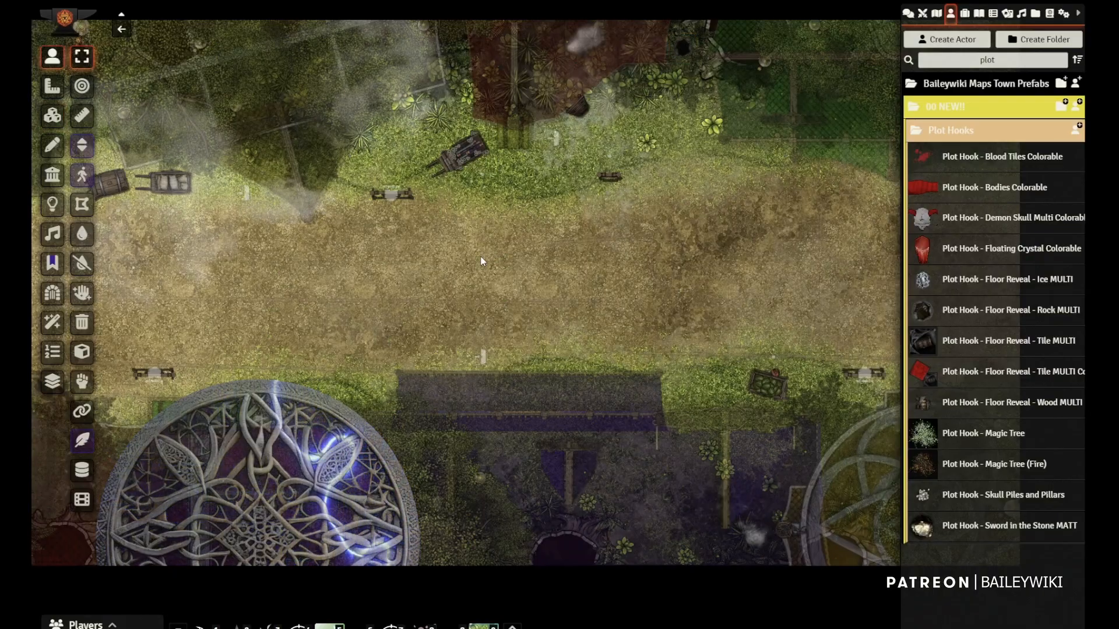
pyautogui.moveTo(428, 278); pyautogui.dragTo(548, 257)
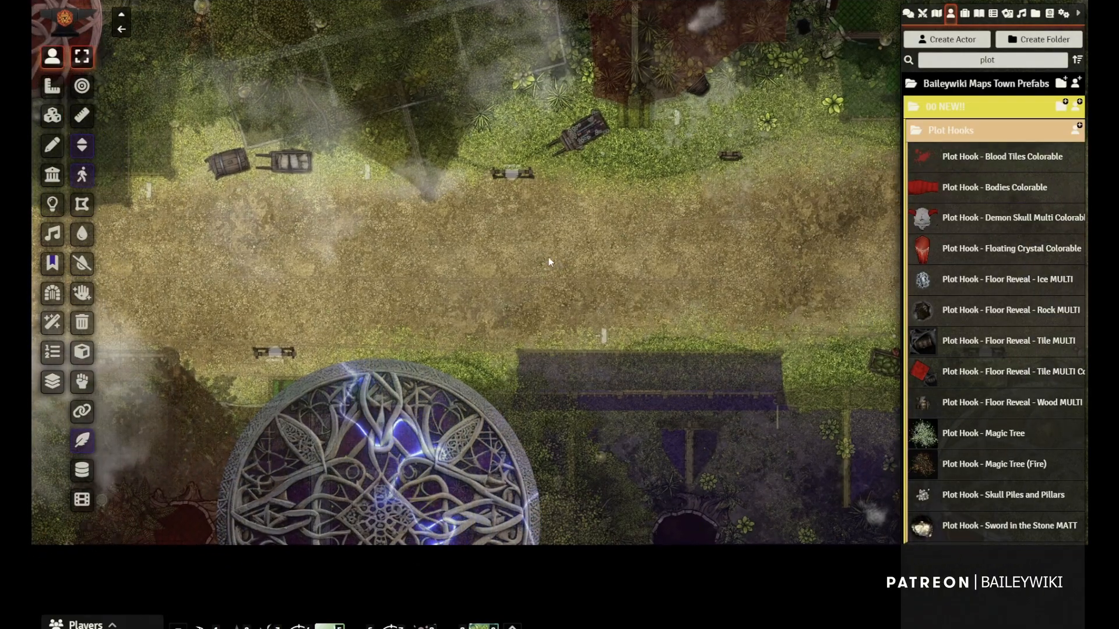
# Search the module files for hole images and try to place a dungeon hole on the dirt road
pyautogui.click(1036, 14)
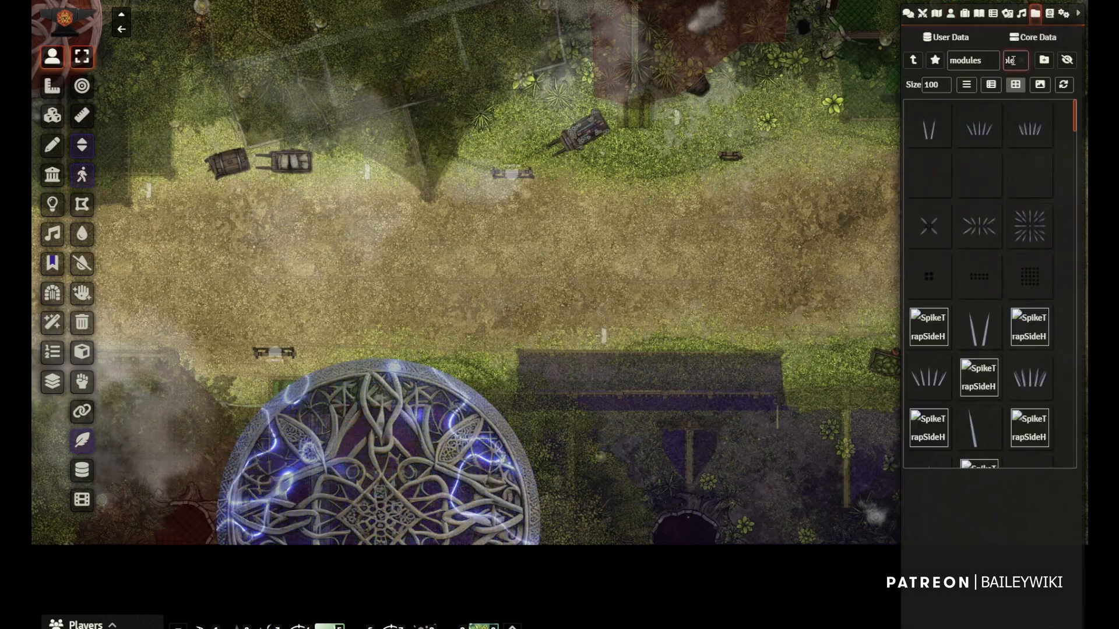
pyautogui.scroll(-9, 1029, 236)
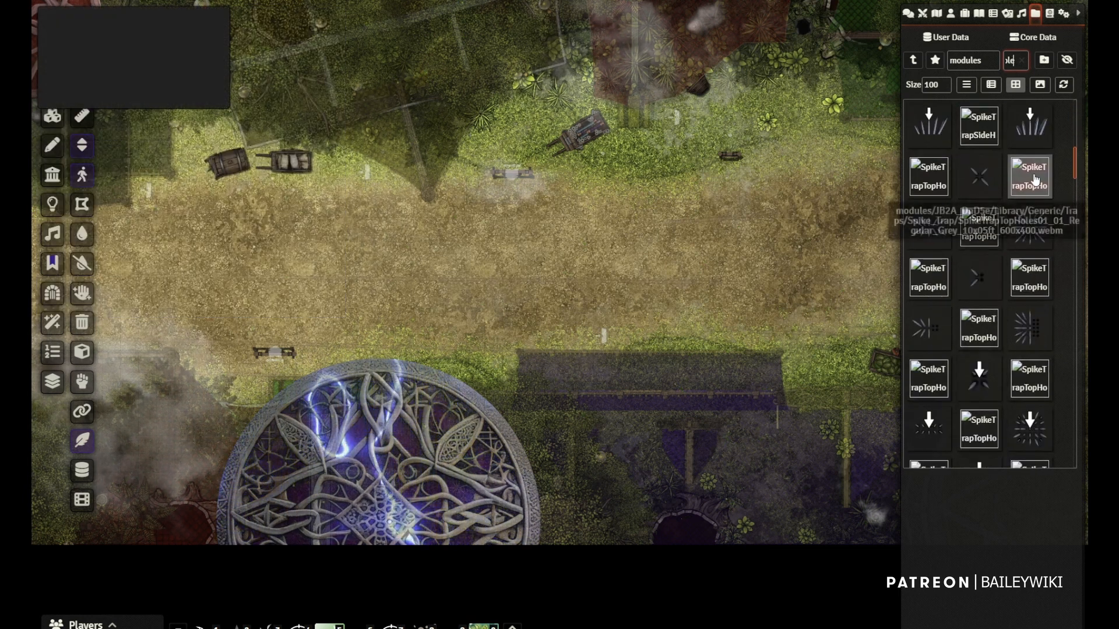
pyautogui.scroll(-3, 994, 367)
pyautogui.scroll(-5, 991, 350)
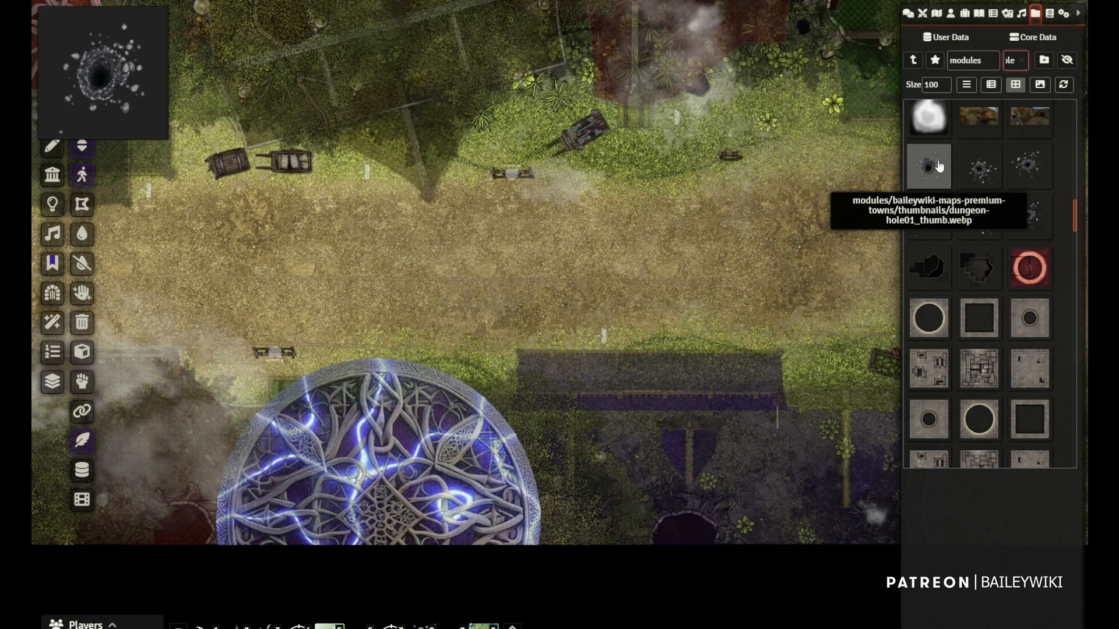
pyautogui.moveTo(601, 262); pyautogui.dragTo(603, 265)
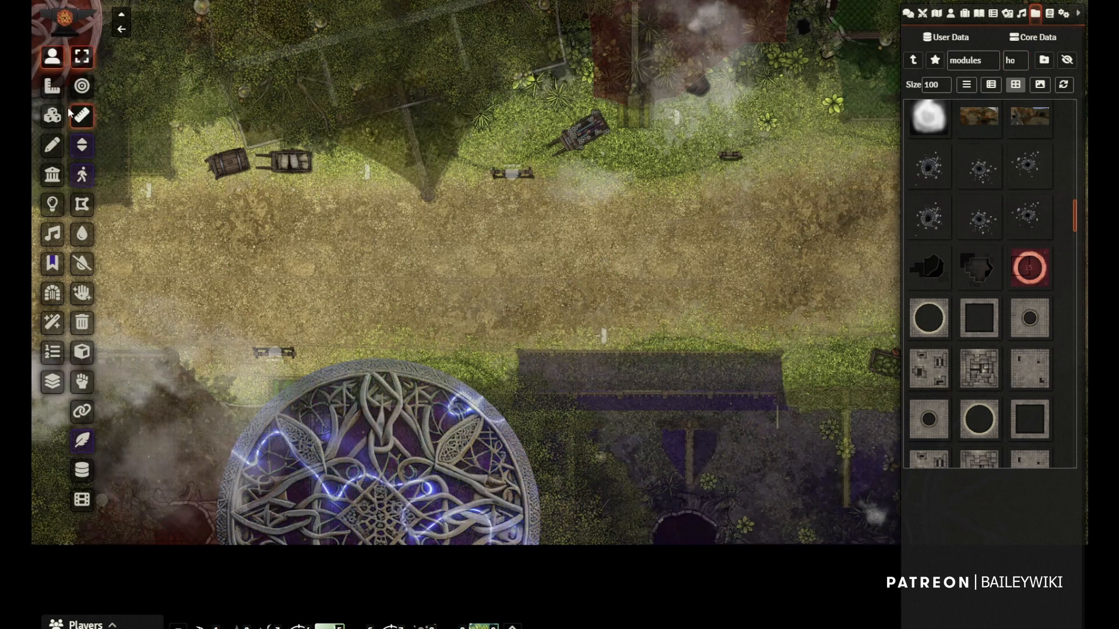
# Switch to editing tiles, search the module files for hole again, and place three different rock-rimmed dungeon holes on the road
pyautogui.click(53, 115)
pyautogui.click(1013, 60)
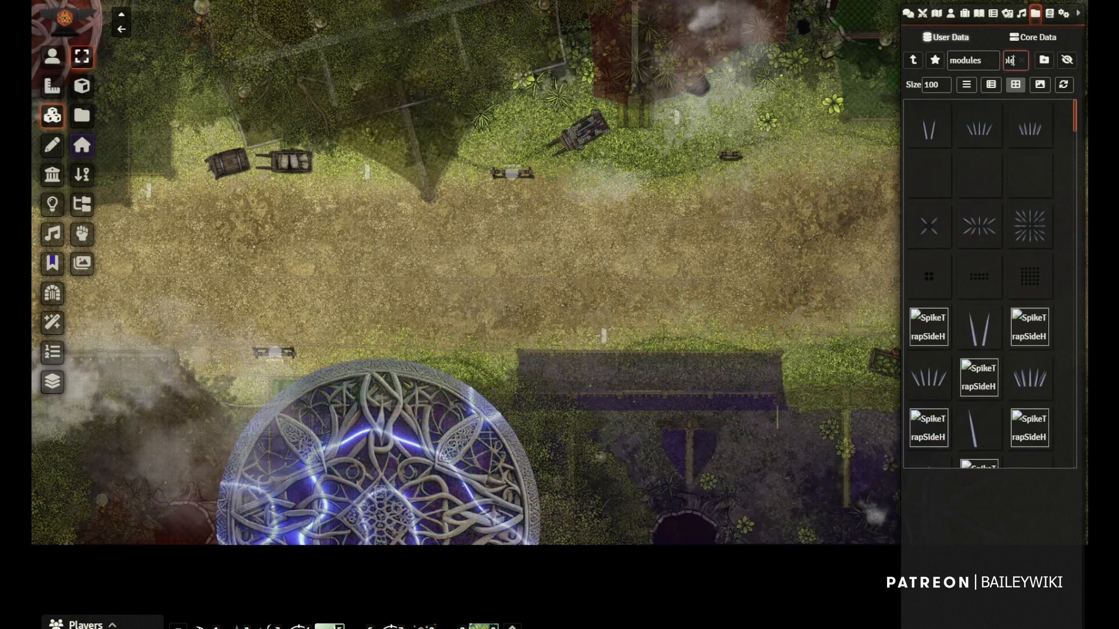
pyautogui.scroll(-10, 979, 233)
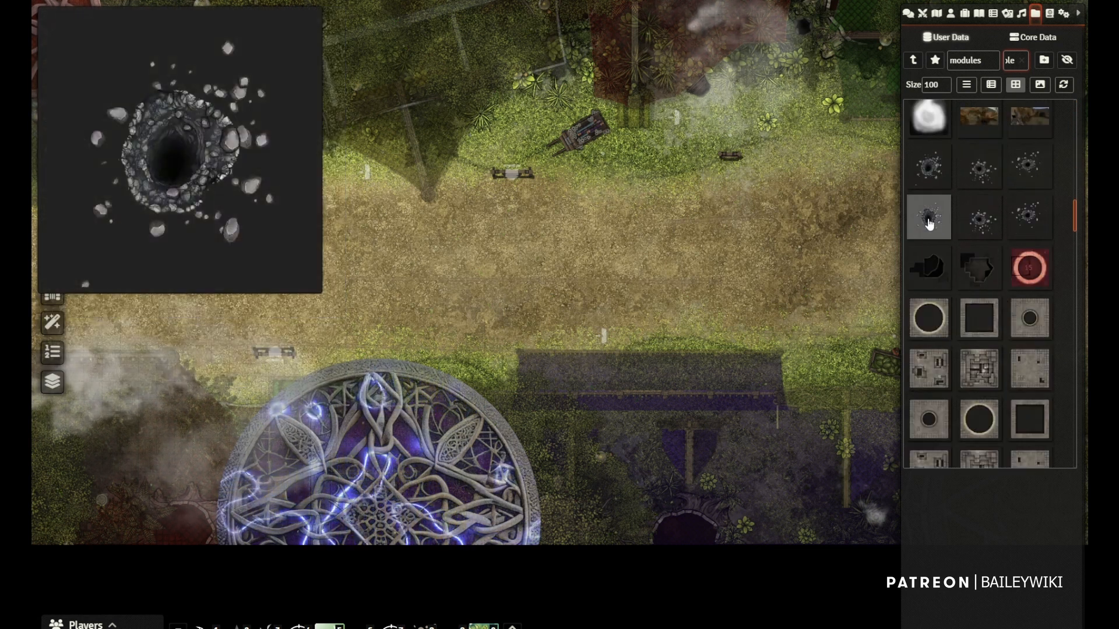
pyautogui.moveTo(929, 225); pyautogui.dragTo(489, 241)
pyautogui.moveTo(1027, 221); pyautogui.dragTo(633, 276)
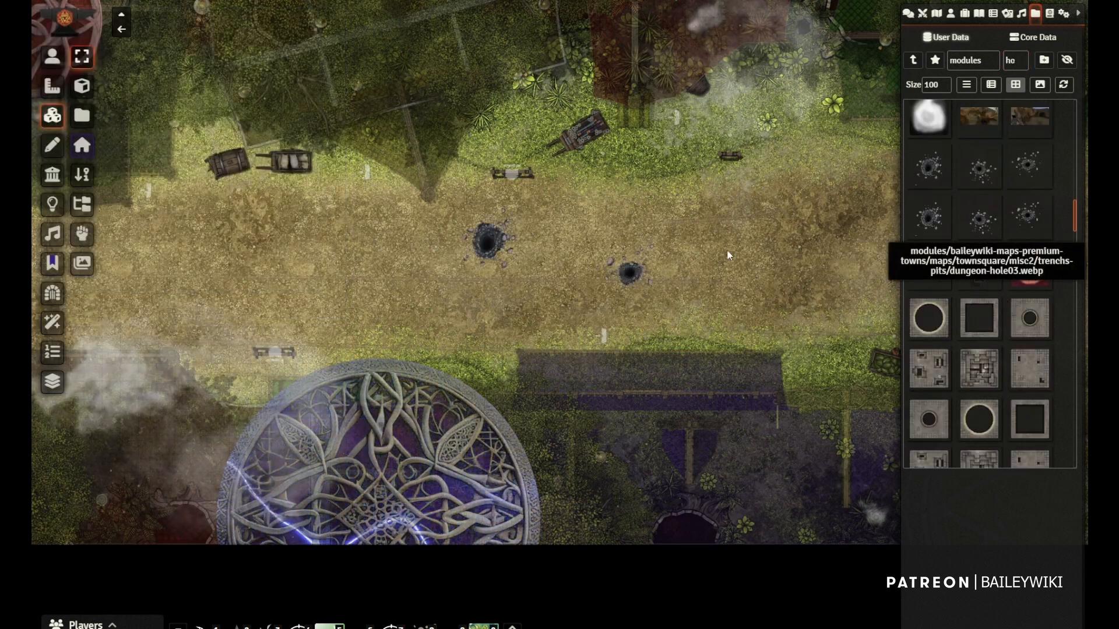
pyautogui.moveTo(987, 221)
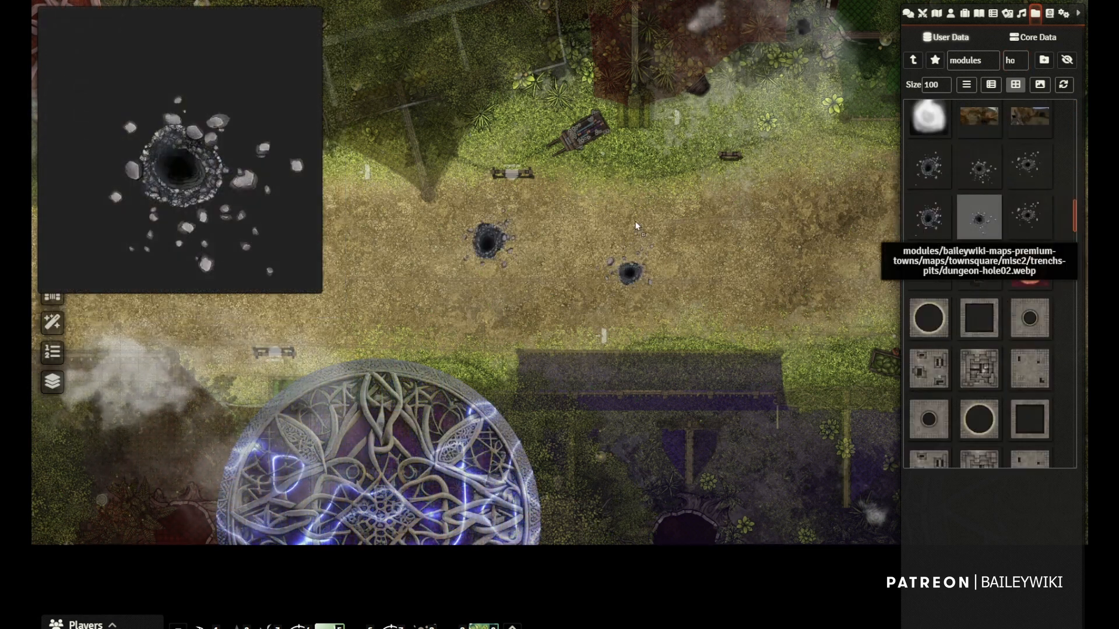
pyautogui.moveTo(635, 225); pyautogui.dragTo(561, 226)
# Enlarge each of the three hole tiles on the road
pyautogui.scroll(3, 552, 275)
pyautogui.click(449, 188)
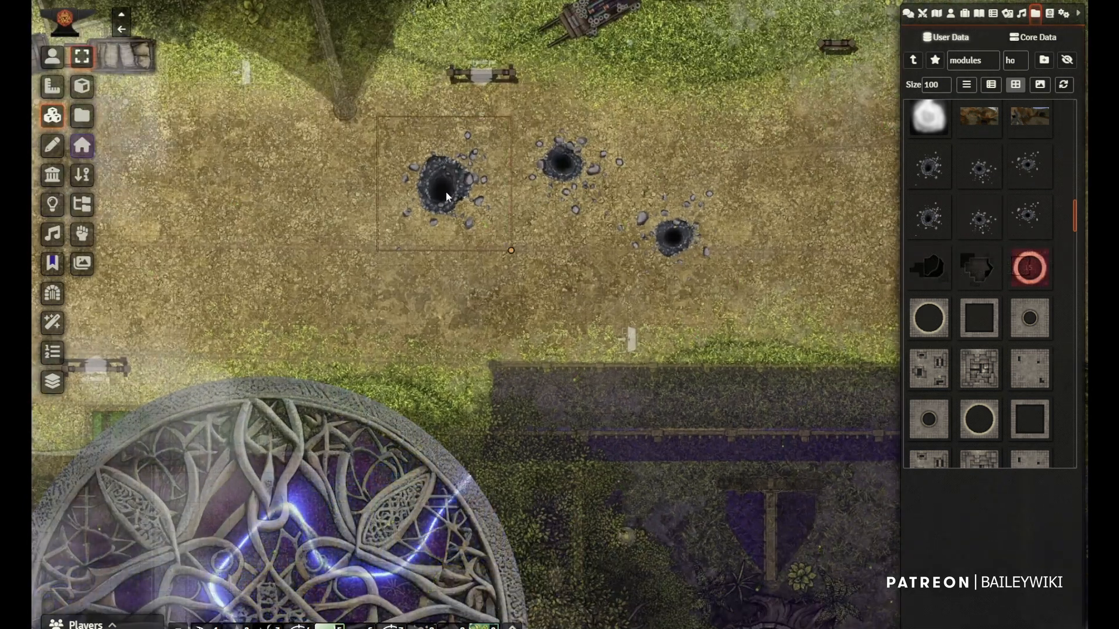
pyautogui.scroll(3, 446, 191)
pyautogui.click(529, 183)
pyautogui.scroll(3, 568, 160)
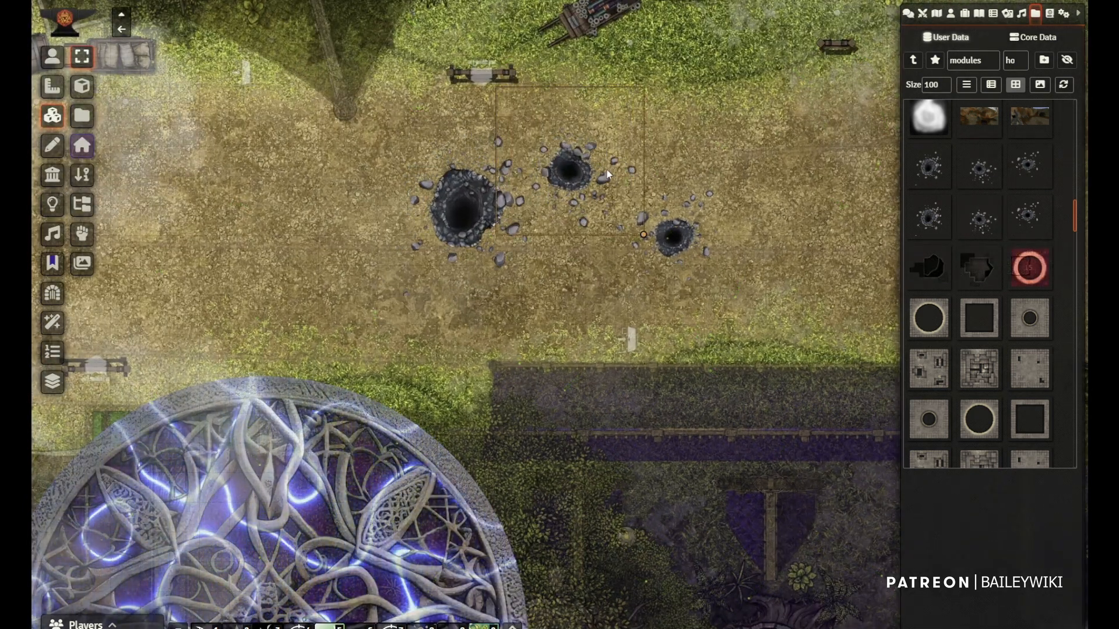
pyautogui.click(680, 236)
pyautogui.scroll(3, 682, 237)
# Select all three hole tiles together, view their shared mass edit settings, and close the form
pyautogui.keyDown('shift'); pyautogui.click(576, 177); pyautogui.keyUp('shift')
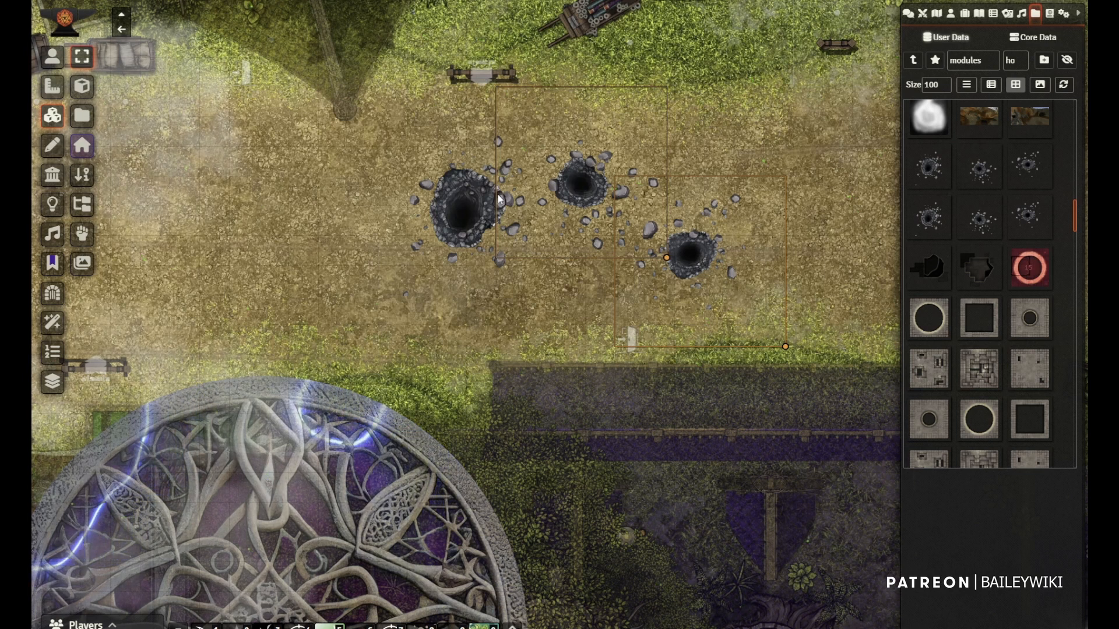
pyautogui.keyDown('shift'); pyautogui.click(468, 208); pyautogui.keyUp('shift')
pyautogui.hotkey('shift', 'e')
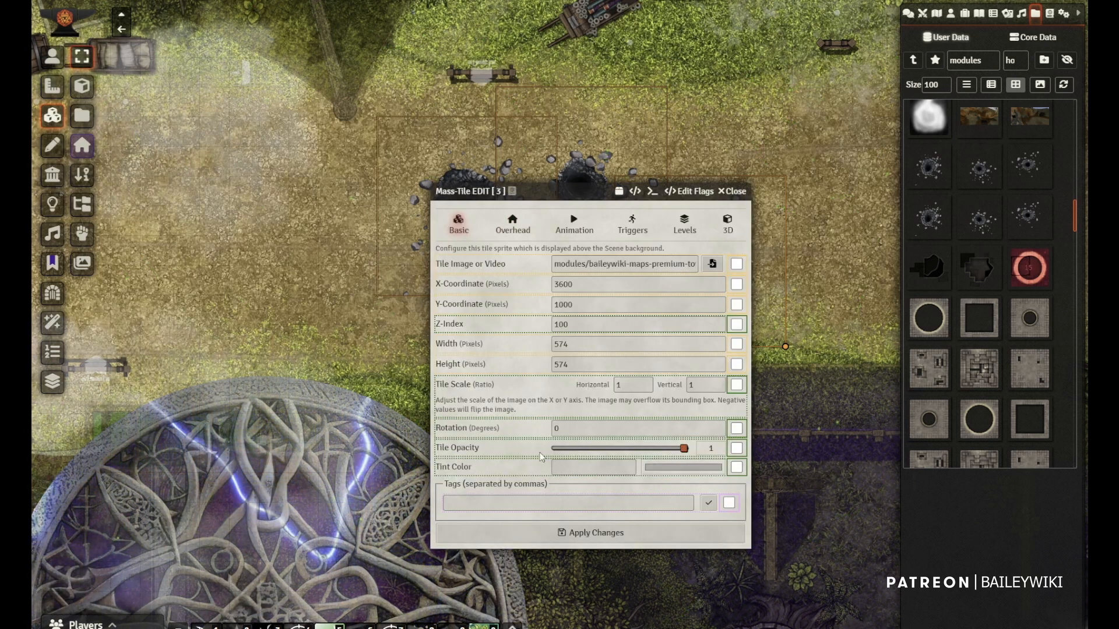
pyautogui.moveTo(543, 193); pyautogui.dragTo(774, 92)
pyautogui.press('Escape')
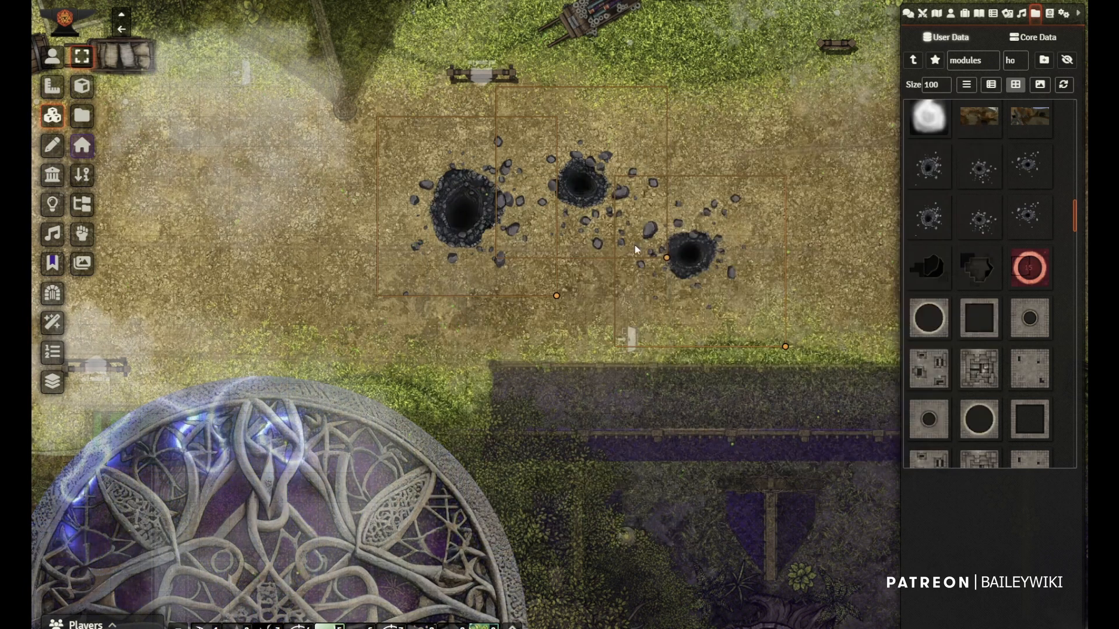
# Delete the three selected hole tiles from the road
pyautogui.scroll(-10, 634, 245)
pyautogui.moveTo(740, 254); pyautogui.dragTo(575, 236)
pyautogui.moveTo(224, 286); pyautogui.dragTo(457, 310)
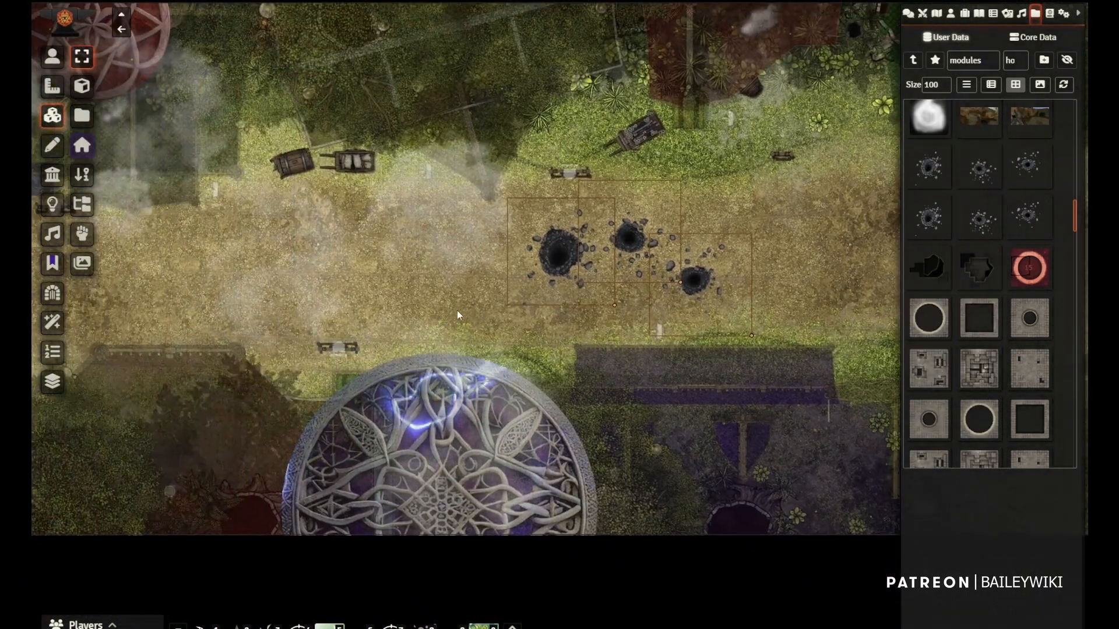
pyautogui.scroll(3, 622, 312)
pyautogui.press('Delete')
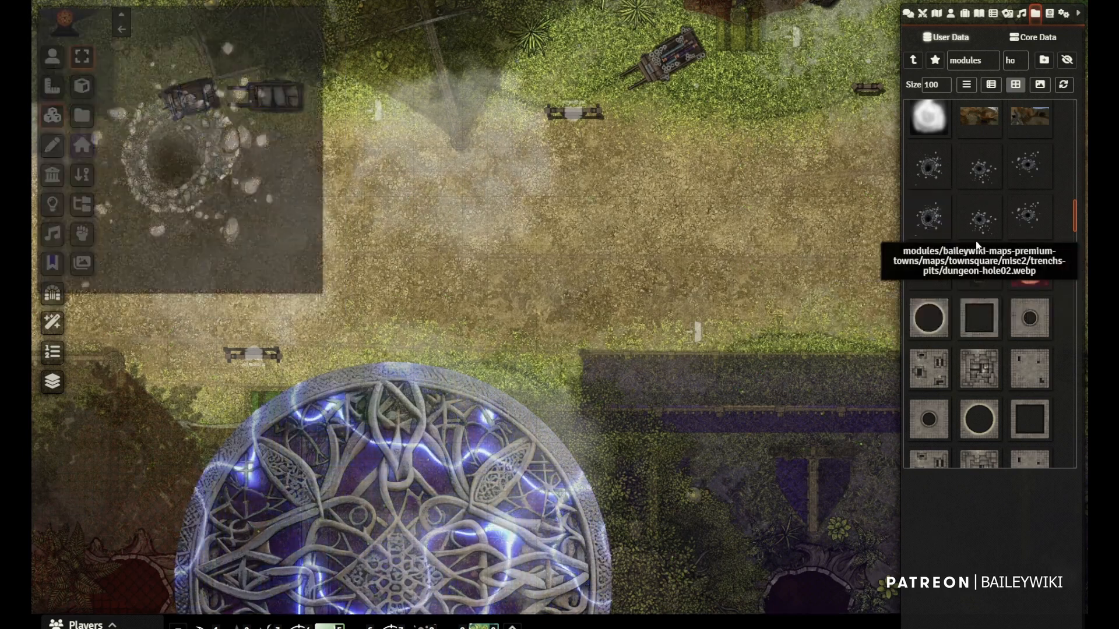
# Browse the remaining hole images, then search the module files for pit- and preview the pit pieces
pyautogui.scroll(-5, 979, 288)
pyautogui.scroll(-10, 979, 288)
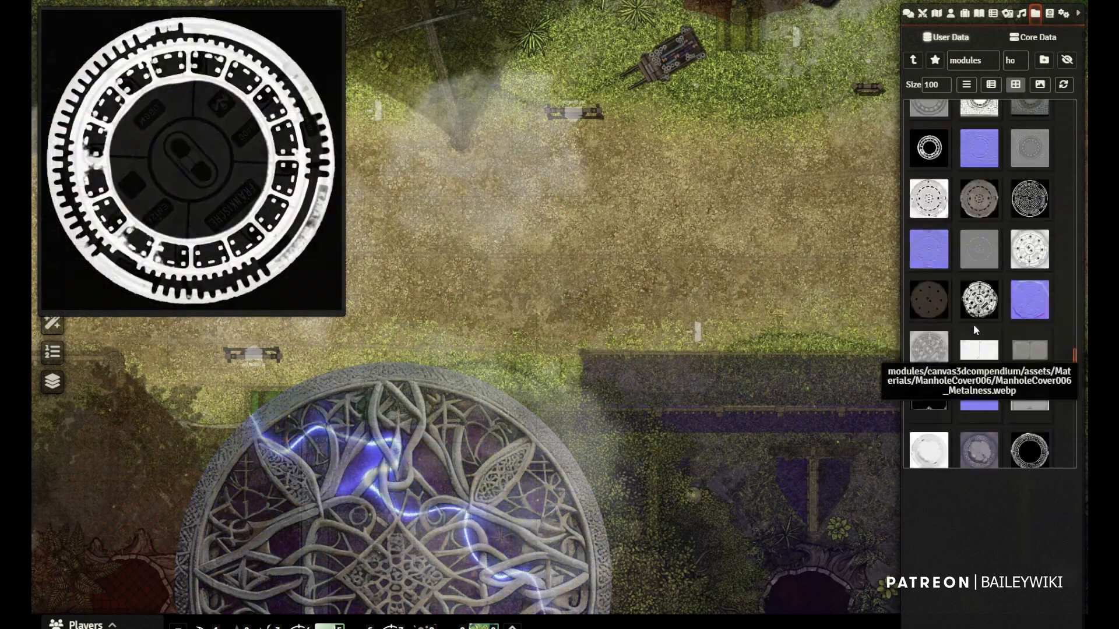
pyautogui.doubleClick(1012, 60)
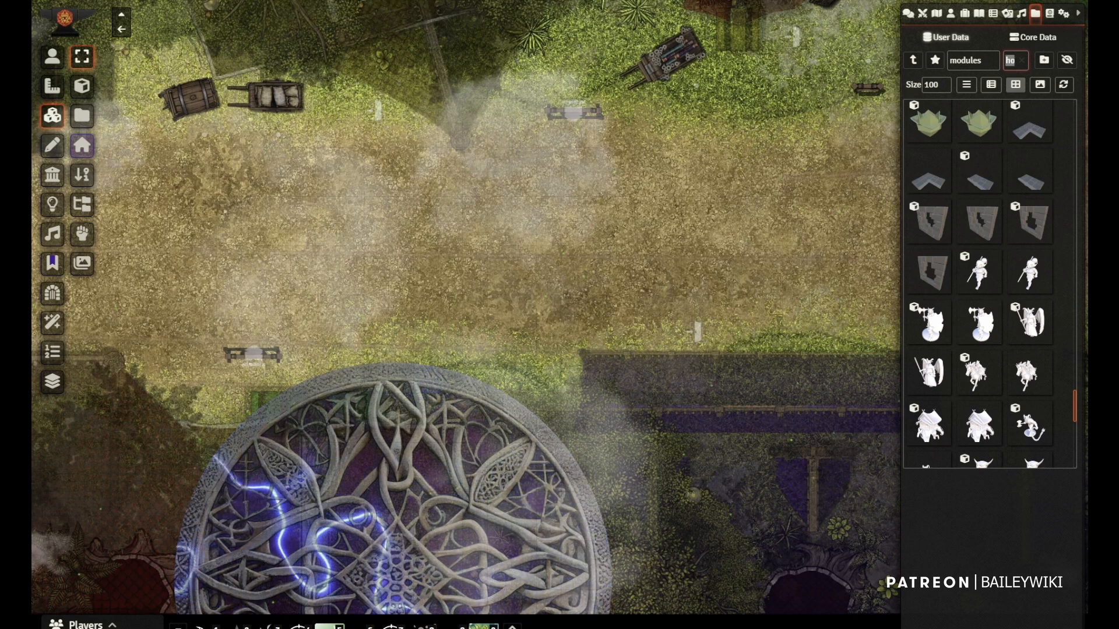
pyautogui.write('pit-')
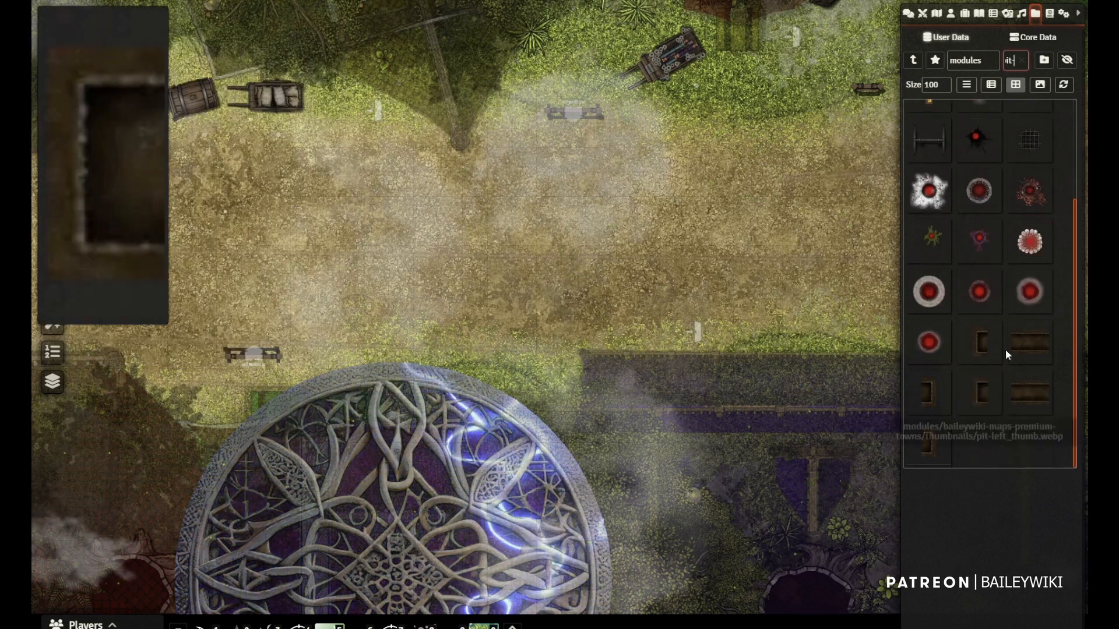
pyautogui.moveTo(1020, 337)
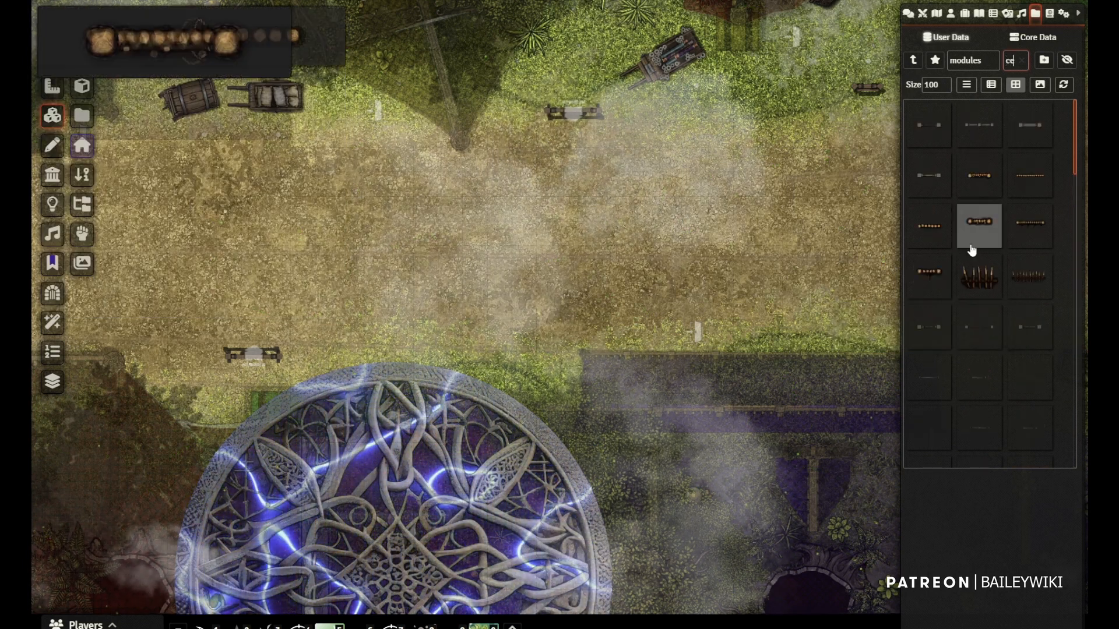
# Place a long spiked fence tile on the road, rotate it to a steep tilt, and move it beside the cart near the red-roofed building
pyautogui.moveTo(1029, 276); pyautogui.dragTo(594, 204)
pyautogui.scroll(-7, 669, 236)
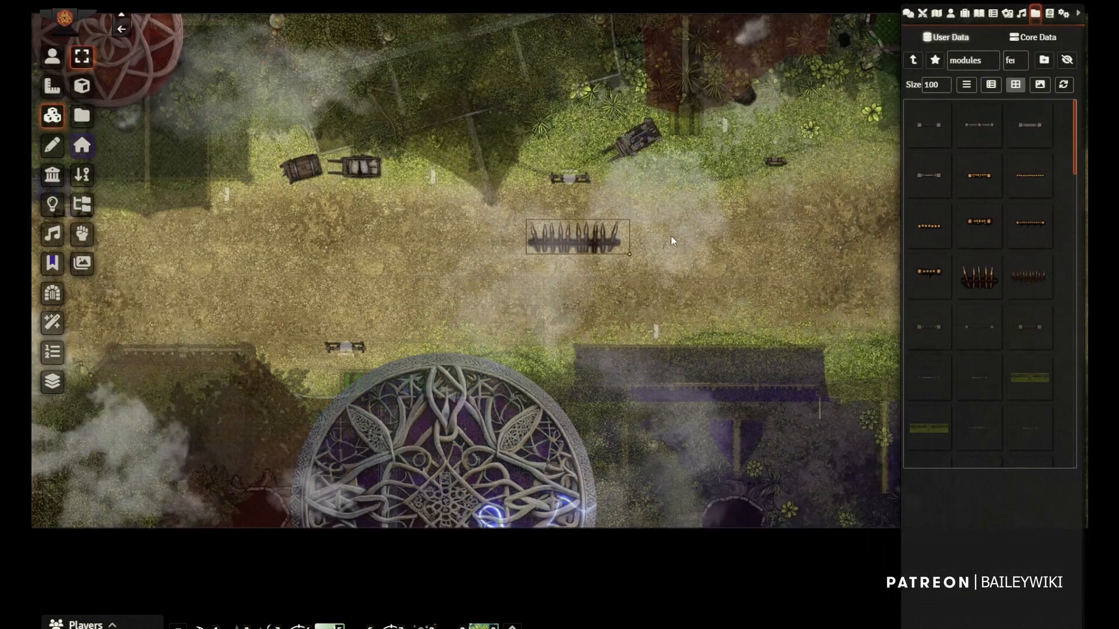
pyautogui.moveTo(648, 238); pyautogui.dragTo(555, 276)
pyautogui.scroll(-1, 478, 271)
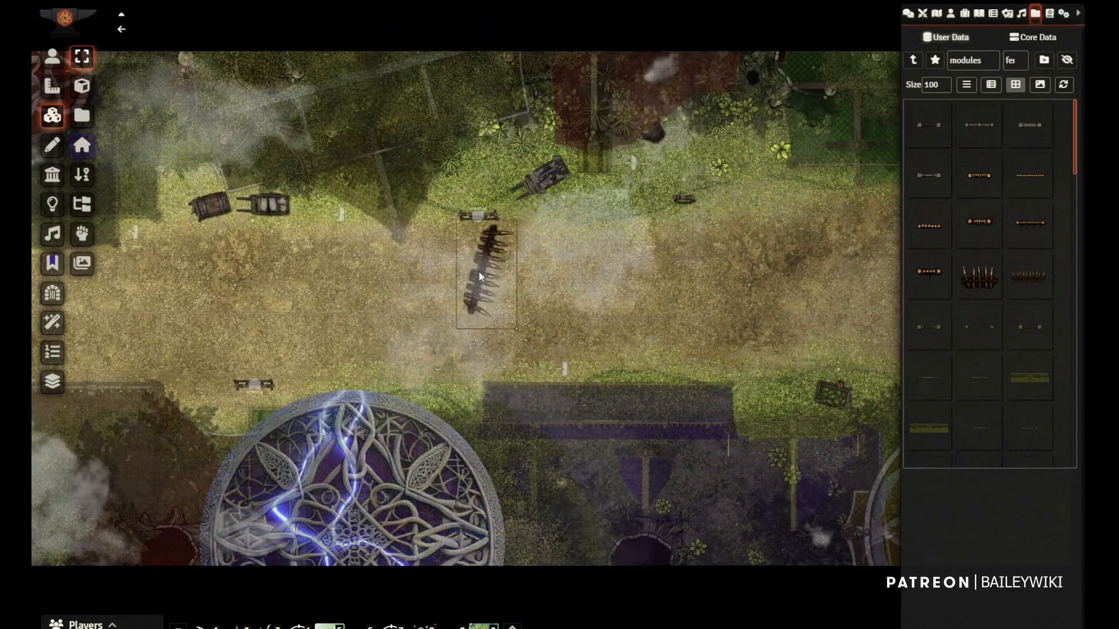
pyautogui.moveTo(478, 271); pyautogui.dragTo(565, 231)
pyautogui.scroll(5, 704, 287)
# Add a short spiked fence by the purple-roofed building and a long one mid-road, both turned across the road as a staggered barricade
pyautogui.moveTo(1026, 285); pyautogui.dragTo(538, 366)
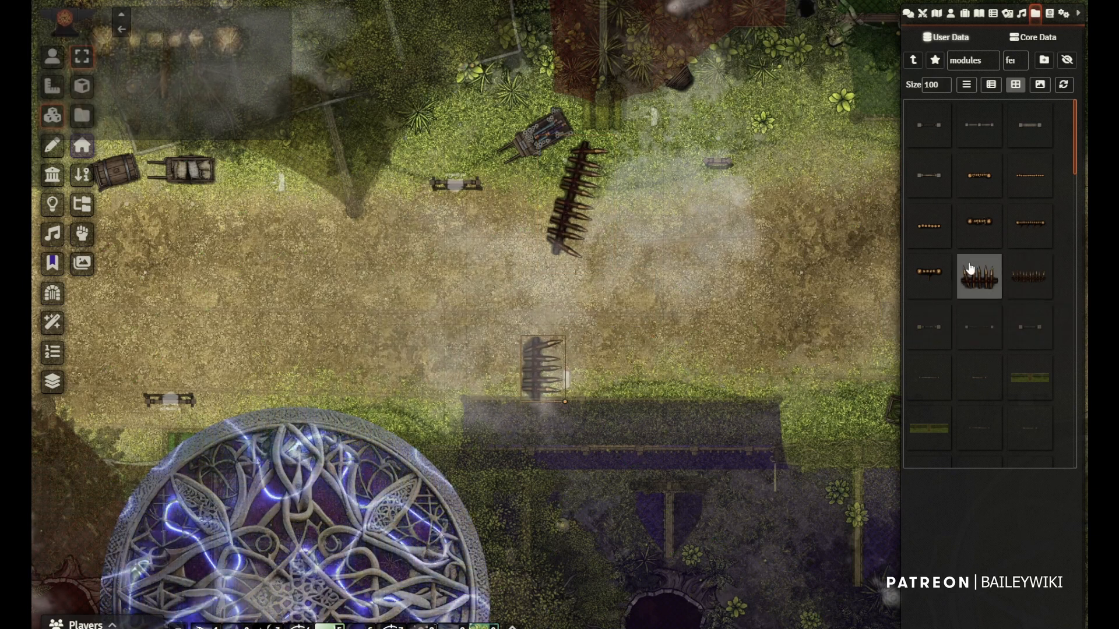
pyautogui.moveTo(1030, 276); pyautogui.dragTo(488, 289)
pyautogui.scroll(-2, 478, 278)
pyautogui.scroll(-4, 478, 279)
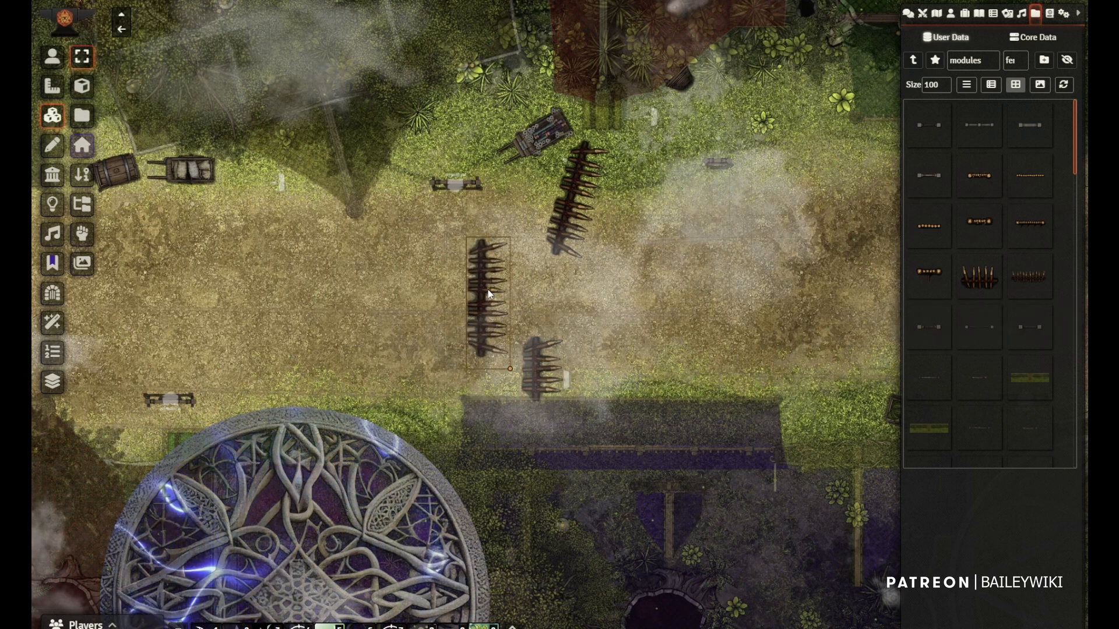
pyautogui.scroll(-3, 624, 292)
pyautogui.scroll(3, 628, 292)
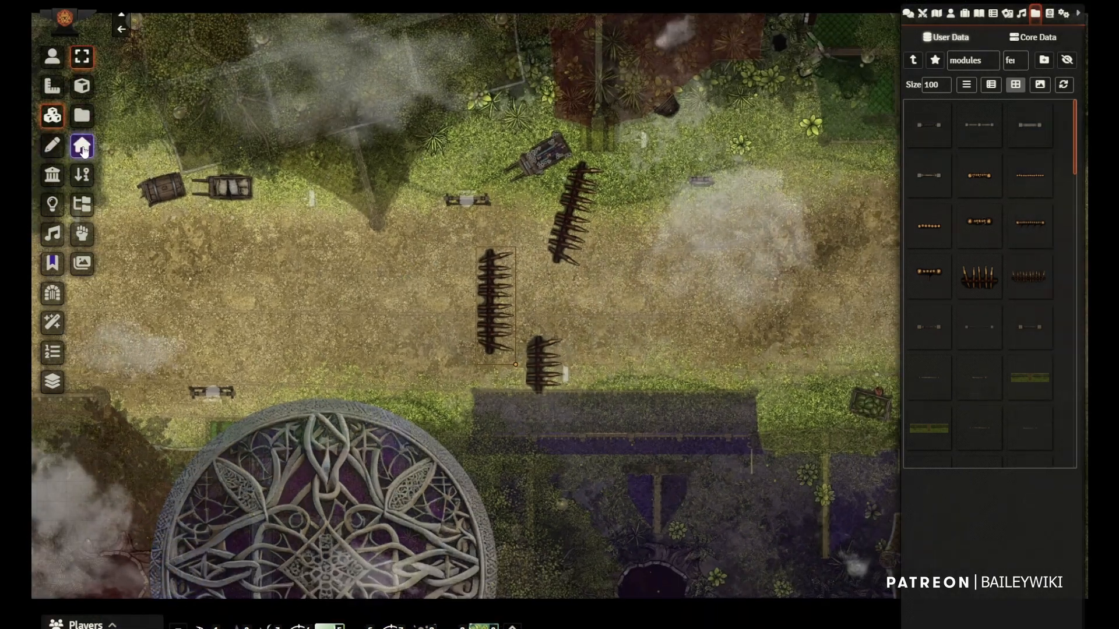
# Switch to token control and move the small purple token along the road toward the spiked fences
pyautogui.click(51, 56)
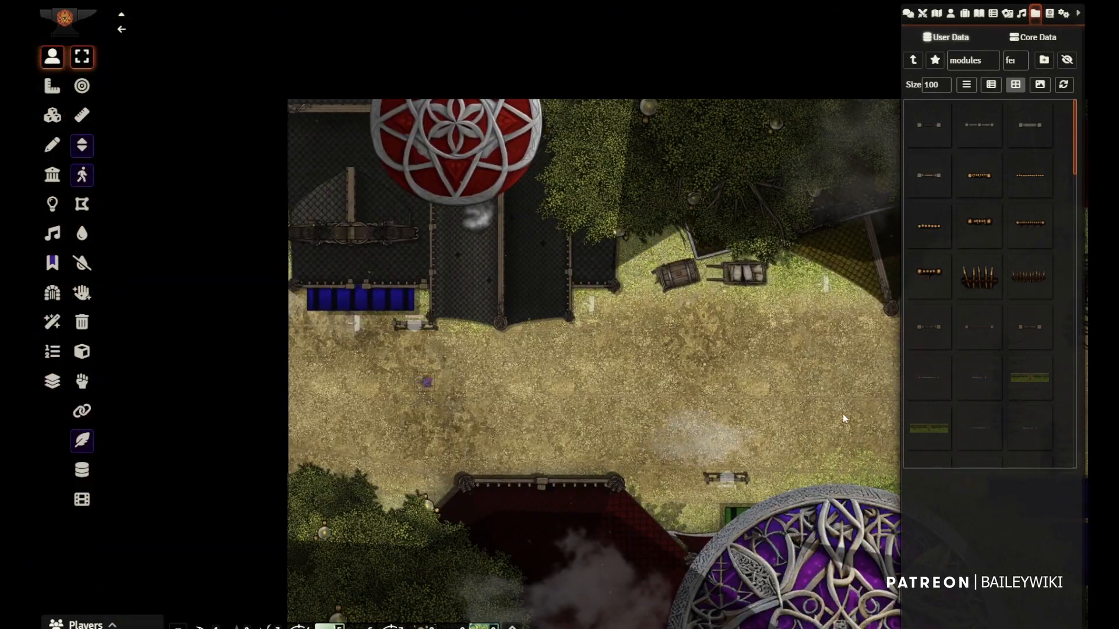
pyautogui.moveTo(845, 418); pyautogui.dragTo(234, 370)
pyautogui.moveTo(635, 332); pyautogui.dragTo(689, 293)
pyautogui.scroll(4, 413, 339)
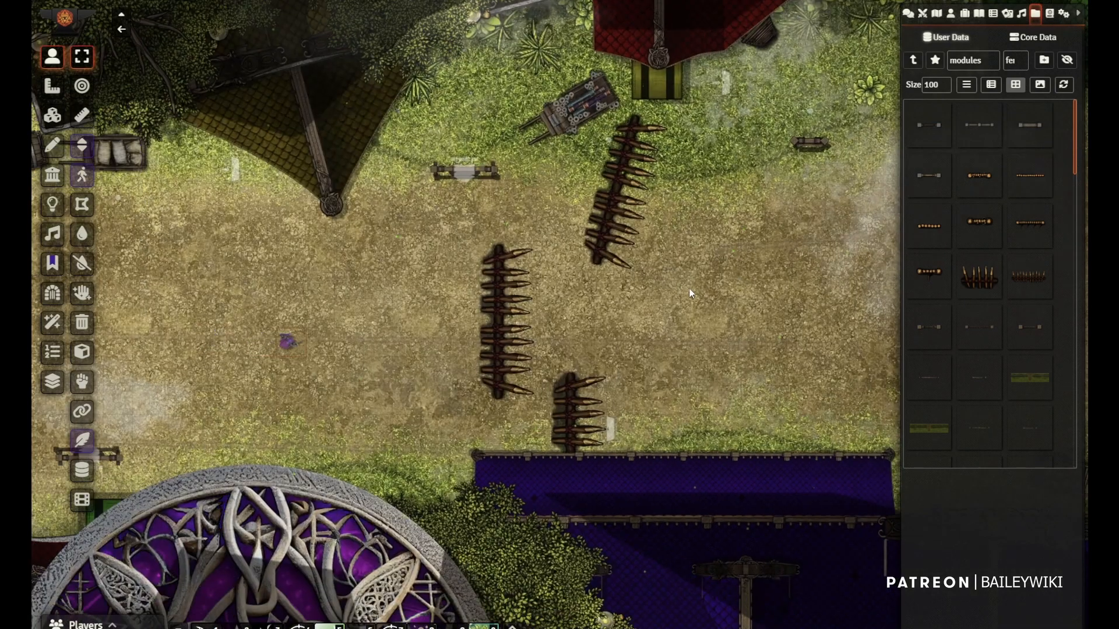
pyautogui.moveTo(288, 343); pyautogui.dragTo(373, 314)
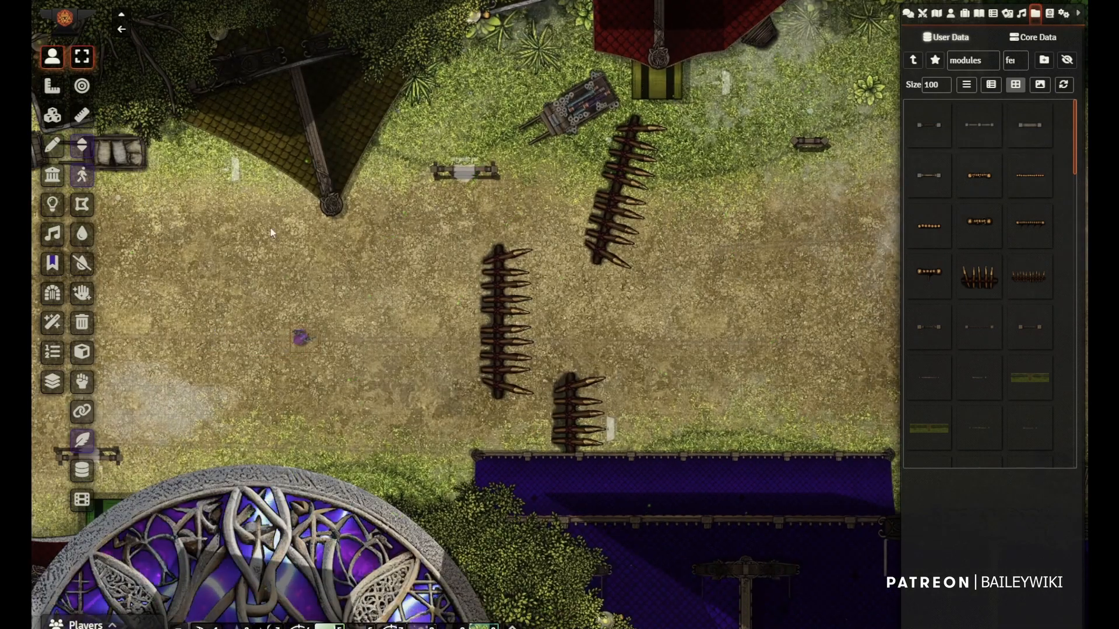
# Switch back to editing tiles and delete the three spiked fences from the road
pyautogui.click(54, 115)
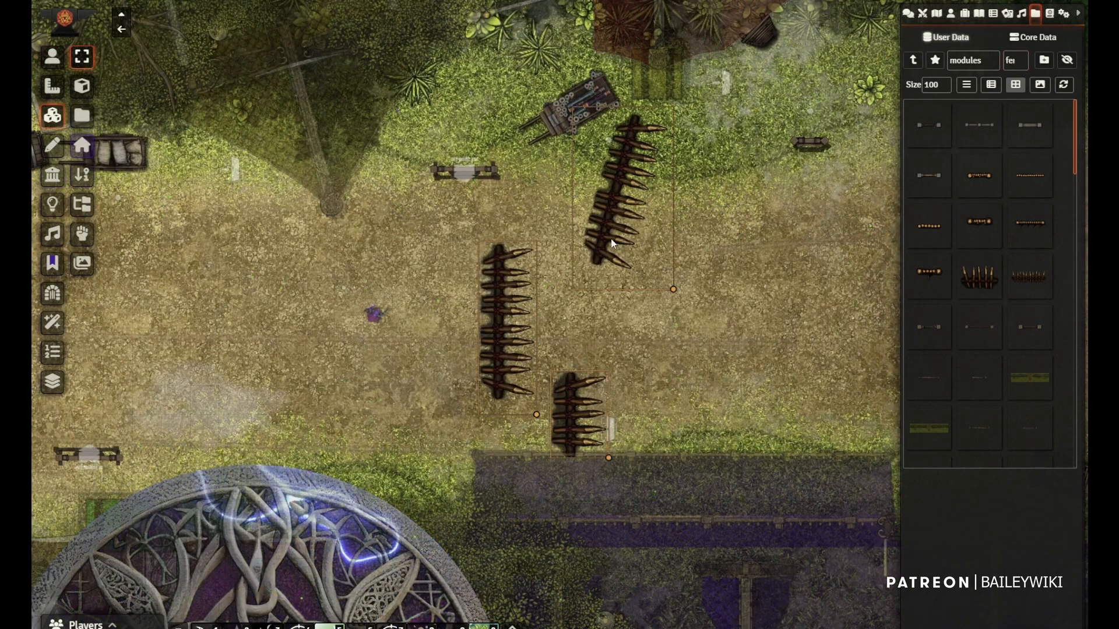
pyautogui.press('Delete')
pyautogui.scroll(-4, 678, 250)
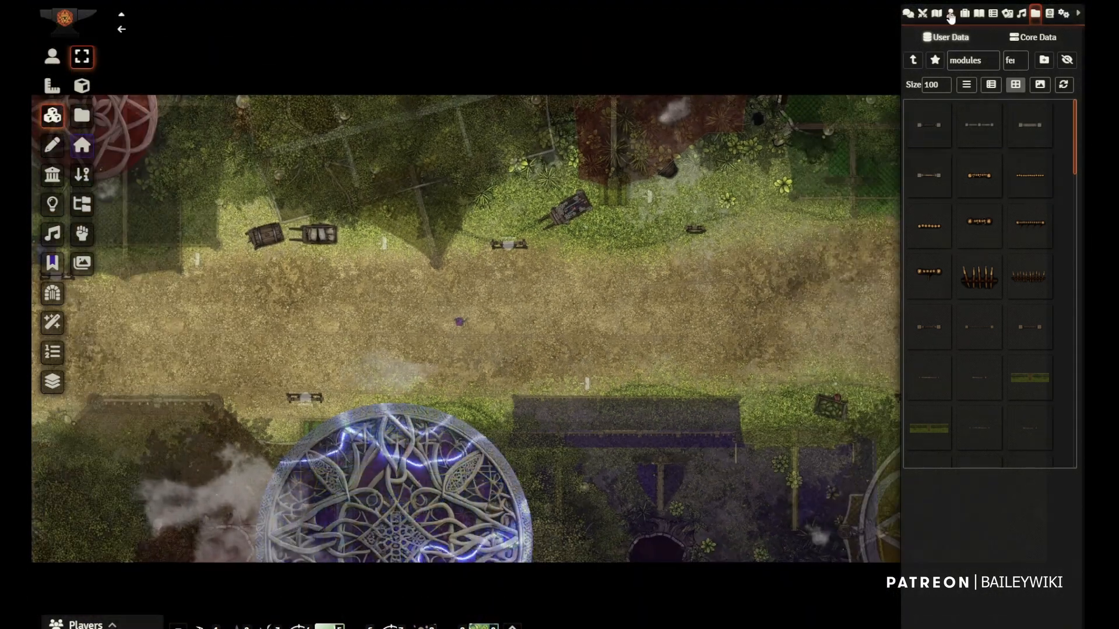
# Search the actors for shop, place the c20424 Potions Shop prefab on the road above the purple-roofed building, and rotate it
pyautogui.click(951, 14)
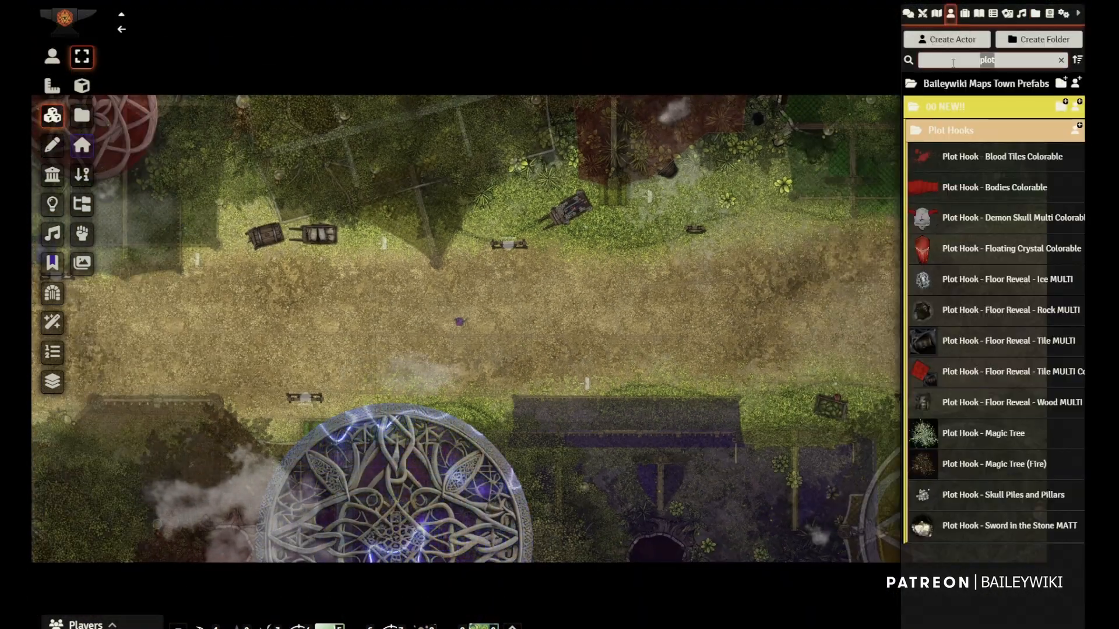
pyautogui.write('shop')
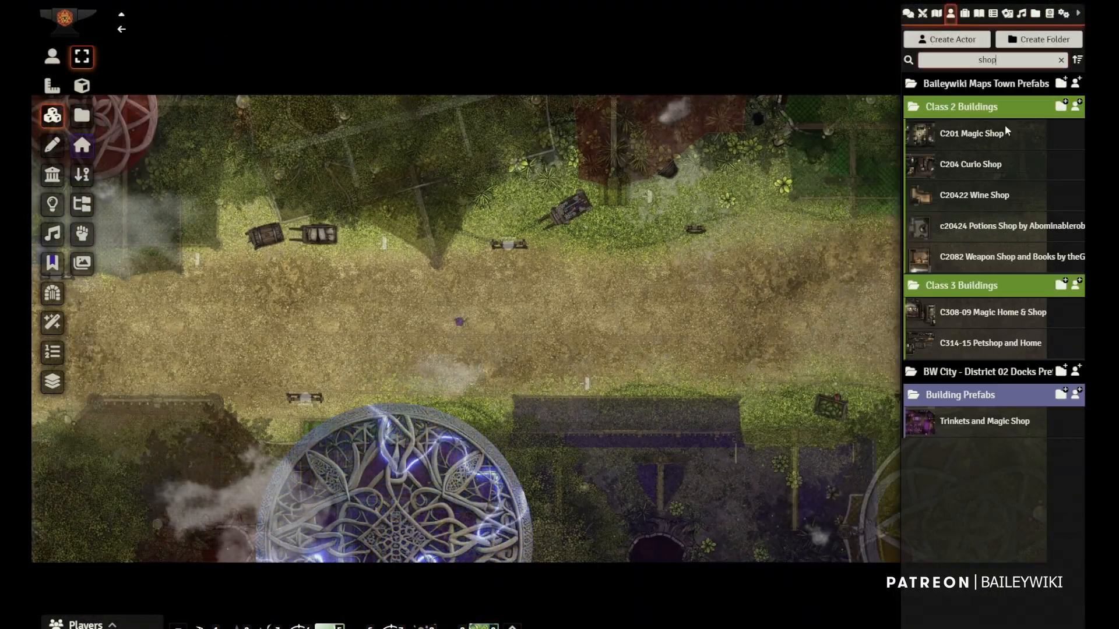
pyautogui.scroll(-1, 840, 236)
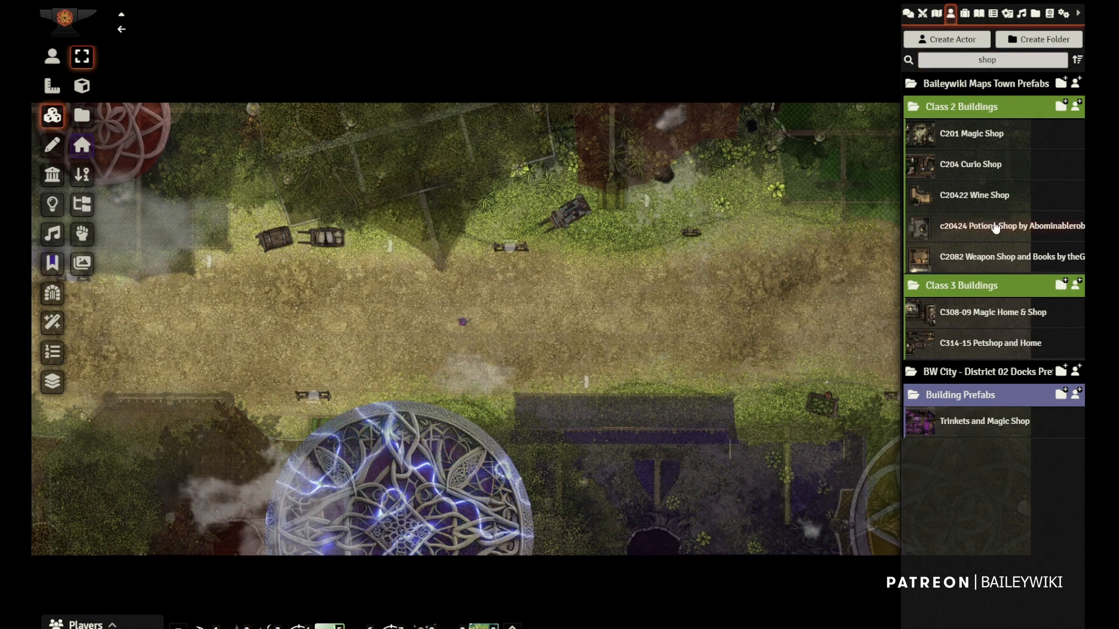
pyautogui.moveTo(995, 227); pyautogui.dragTo(575, 291)
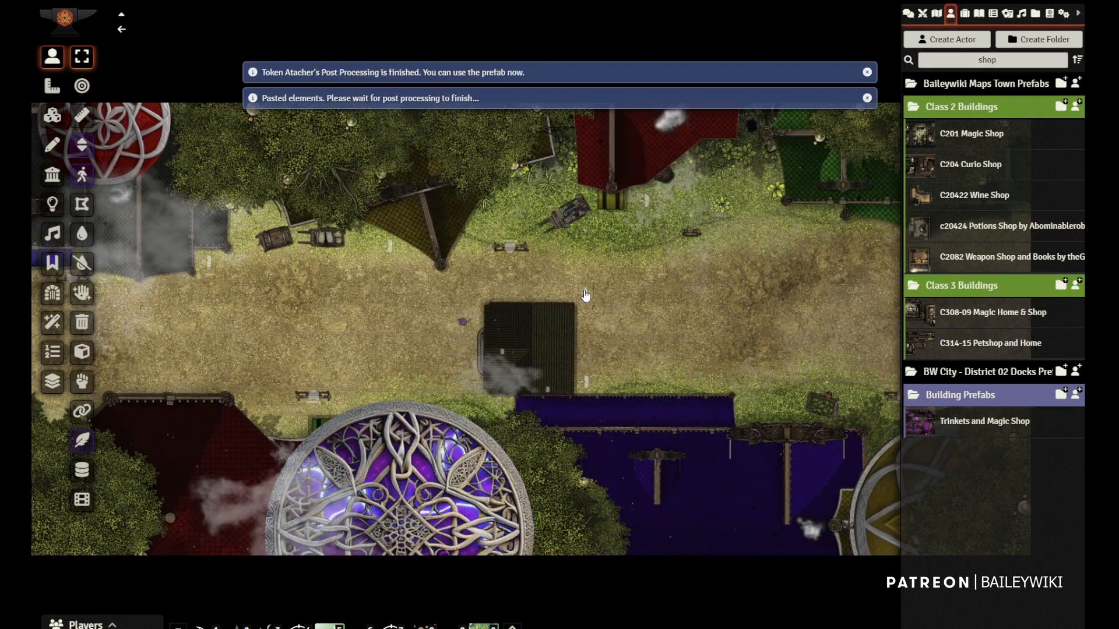
pyautogui.moveTo(692, 338); pyautogui.dragTo(570, 382)
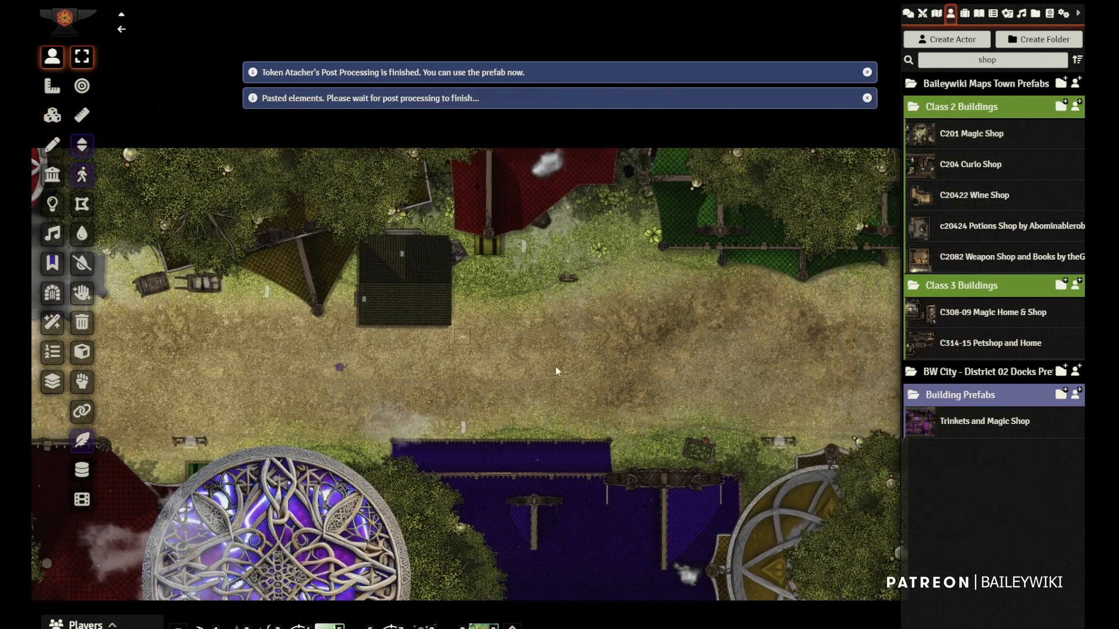
pyautogui.scroll(4, 482, 338)
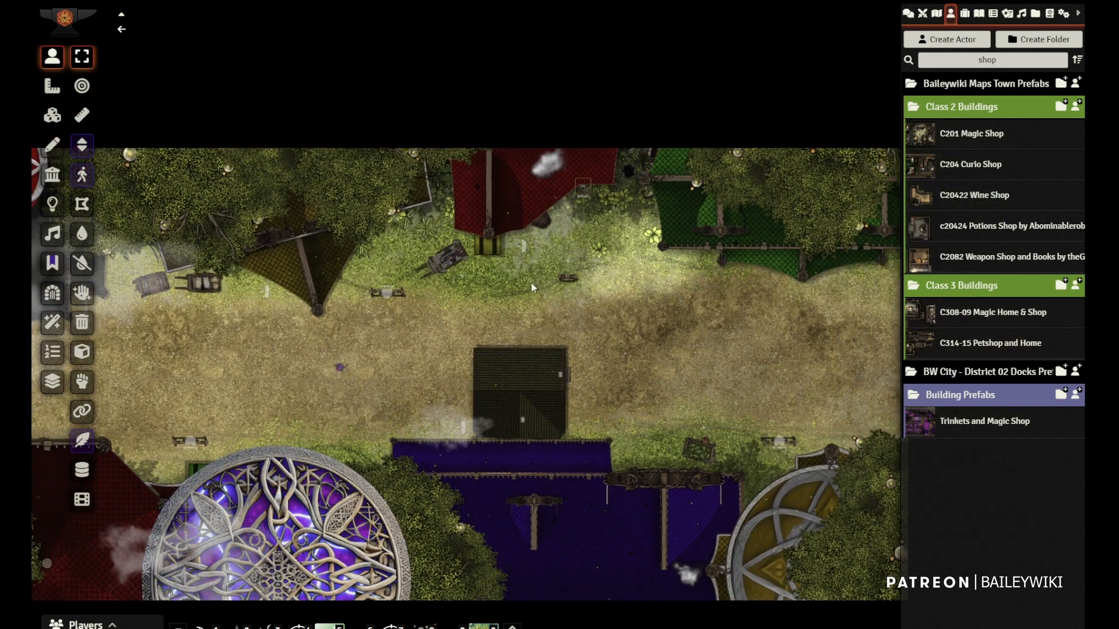
# Move the Potions Shop prefab off the road onto the grass verge between the red-roofed and green-roofed buildings
pyautogui.moveTo(573, 198); pyautogui.dragTo(550, 198)
pyautogui.moveTo(644, 355); pyautogui.dragTo(668, 330)
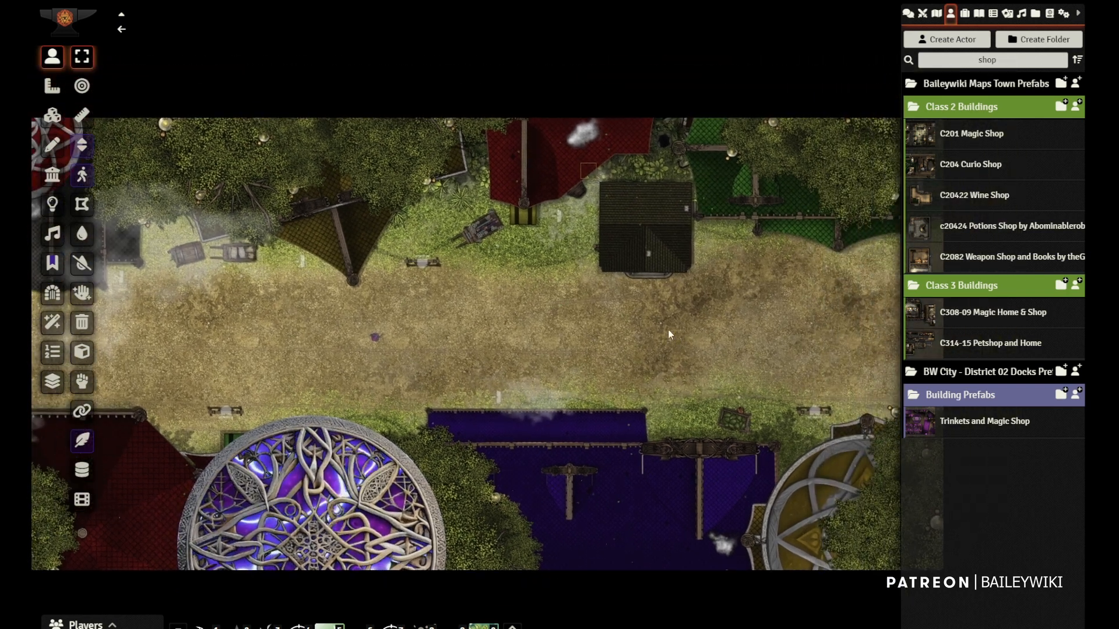
# Walk the small purple token along the road to the Potions Shop's front entrance and open its door
pyautogui.scroll(10, 652, 296)
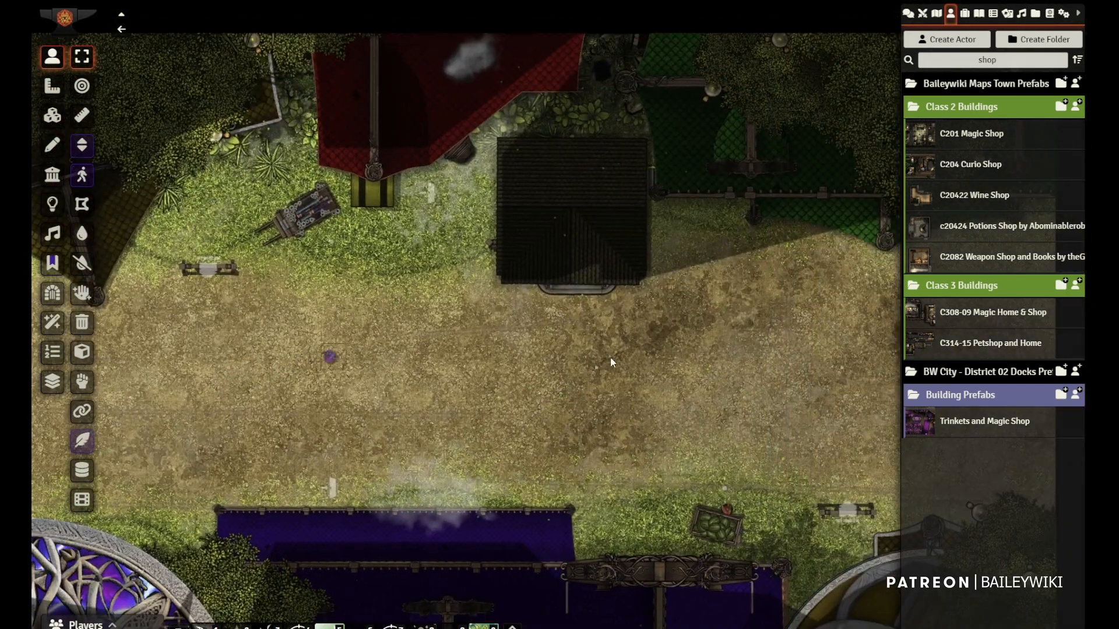
pyautogui.press('d')
pyautogui.press('d')
pyautogui.press('d')
pyautogui.press('d')
pyautogui.press('w')
pyautogui.press('d')
pyautogui.press('w')
pyautogui.press('w')
pyautogui.click(577, 254)
pyautogui.press('w')
pyautogui.press('w')
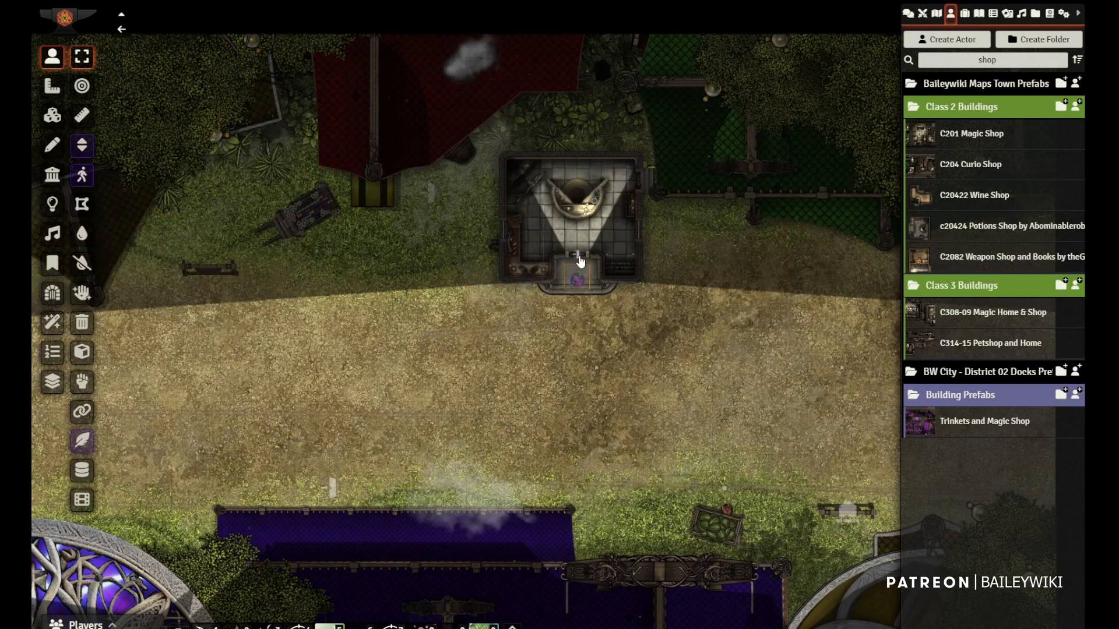
# Close the Potions Shop's front door and walk the purple token back out onto the road
pyautogui.scroll(6, 592, 270)
pyautogui.press('s')
pyautogui.press('s')
pyautogui.click(585, 231)
pyautogui.press('s')
pyautogui.press('s')
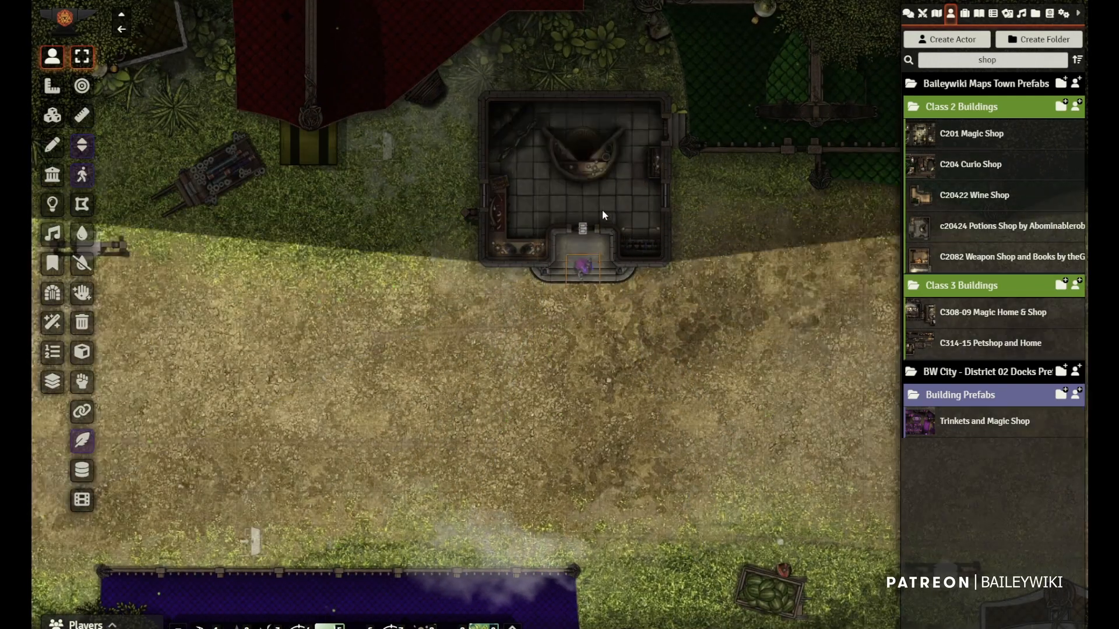
pyautogui.scroll(-7, 697, 262)
pyautogui.press('s')
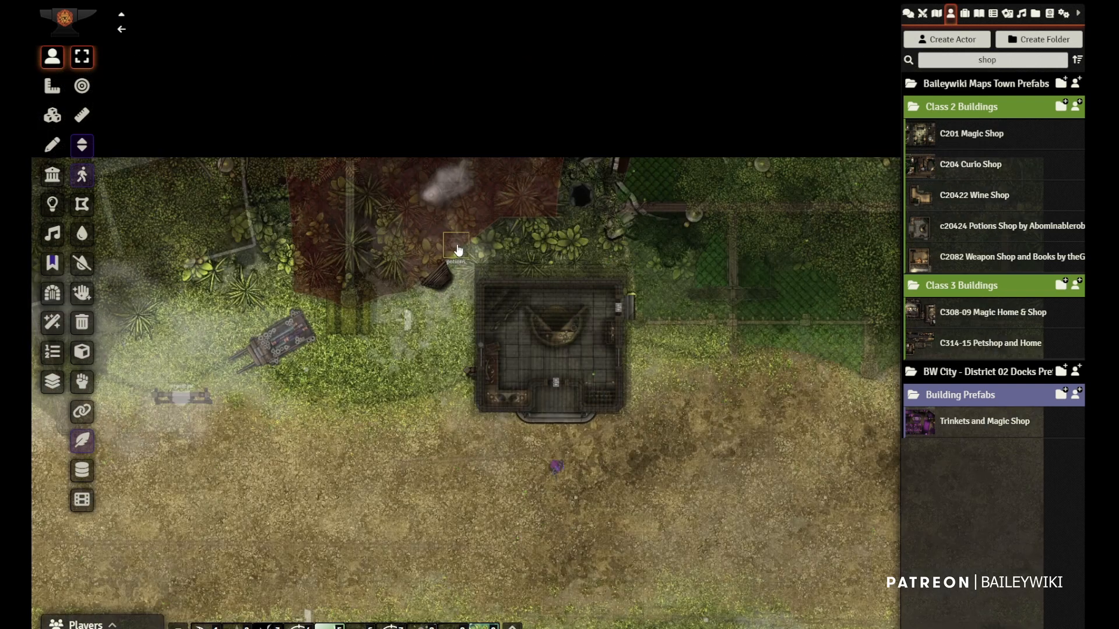
# Delete the Potions Shop prefab from the scene using its control token beside the red-roofed building
pyautogui.click(458, 247)
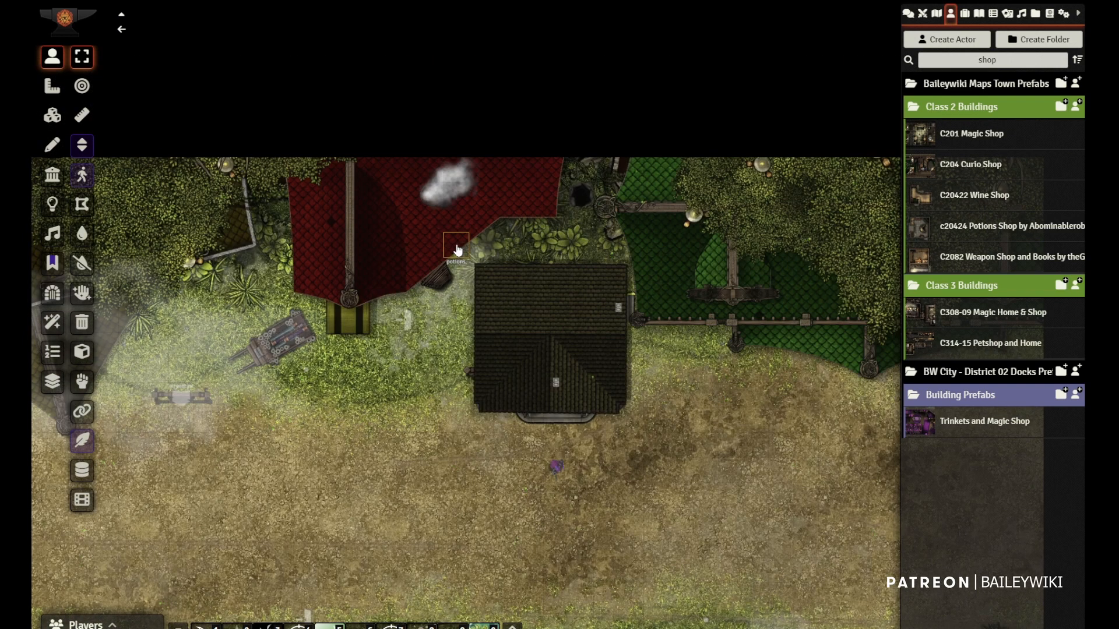
pyautogui.press('Delete')
pyautogui.scroll(-3, 537, 412)
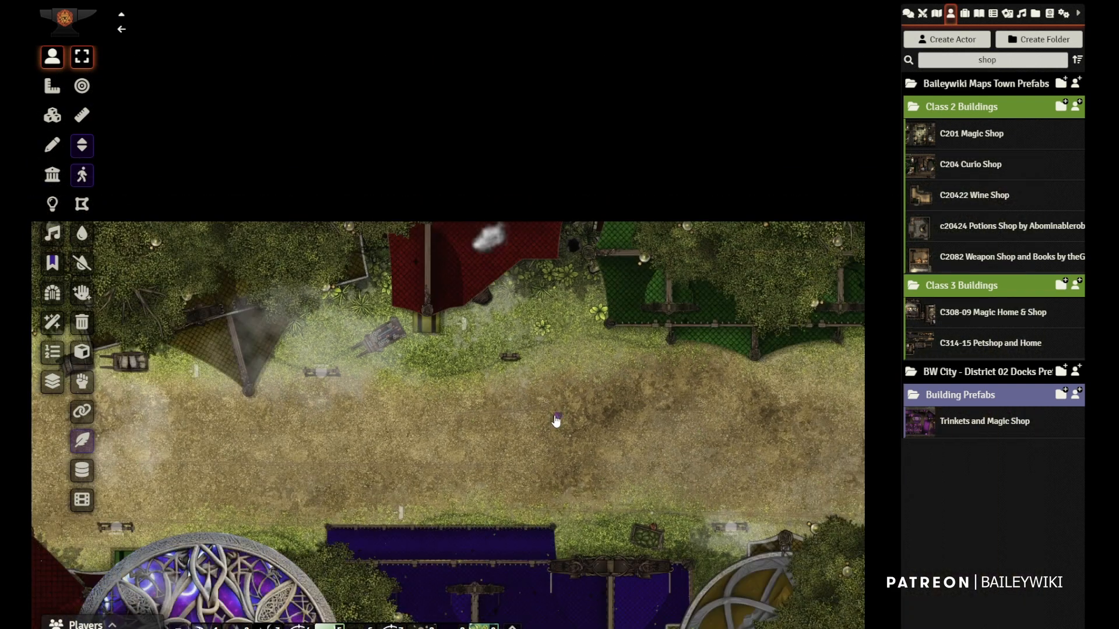